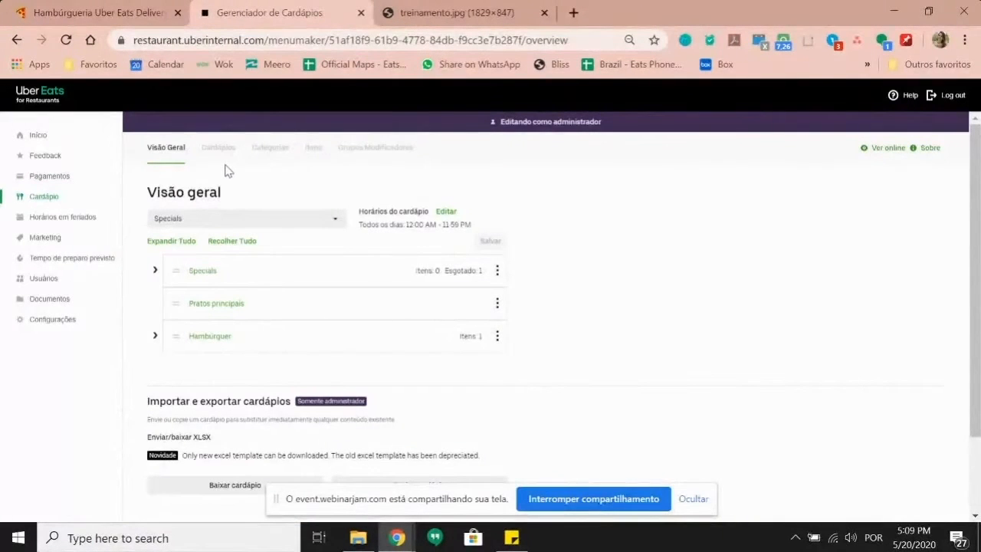
Step: Switch the Visão geral overview from Specials to the Treinamento menu
click(335, 222)
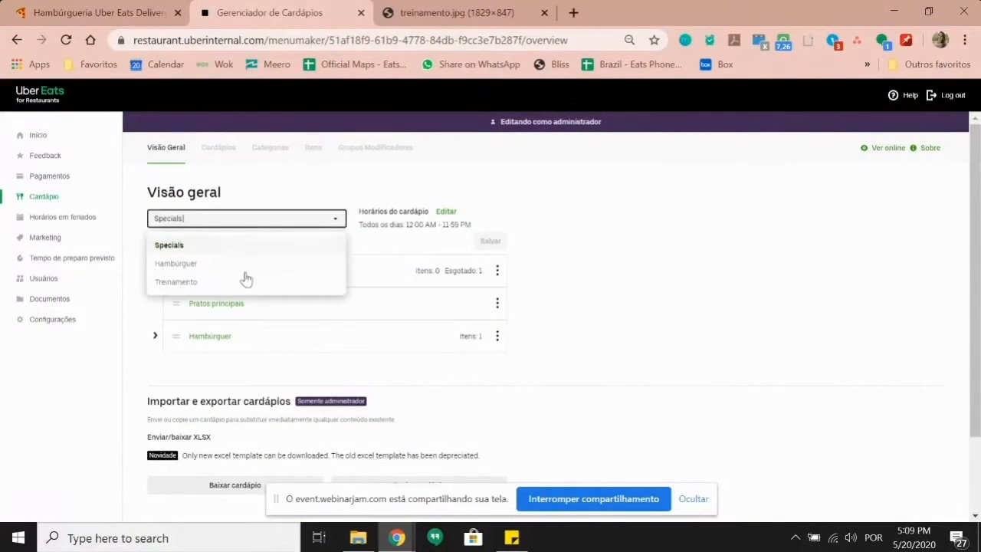
click(245, 283)
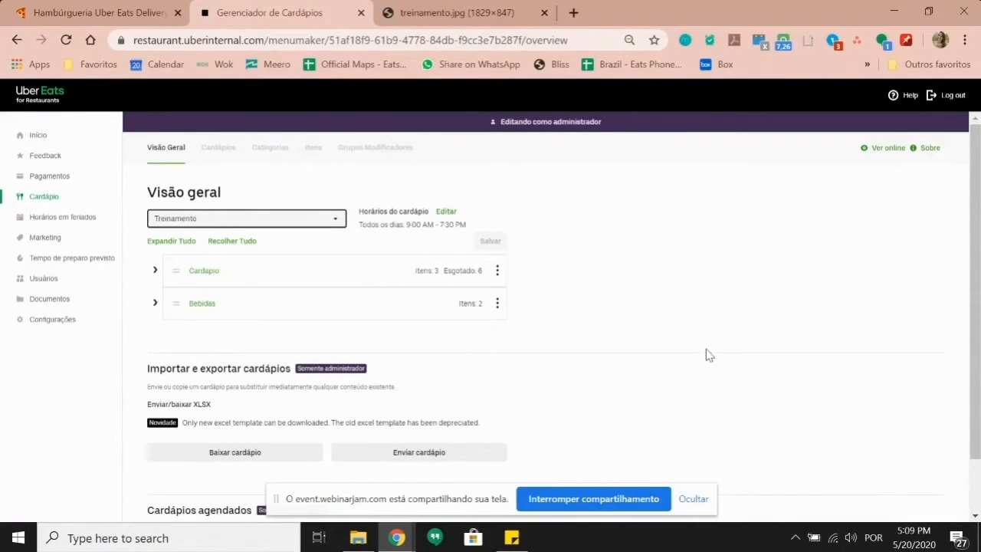
click(585, 294)
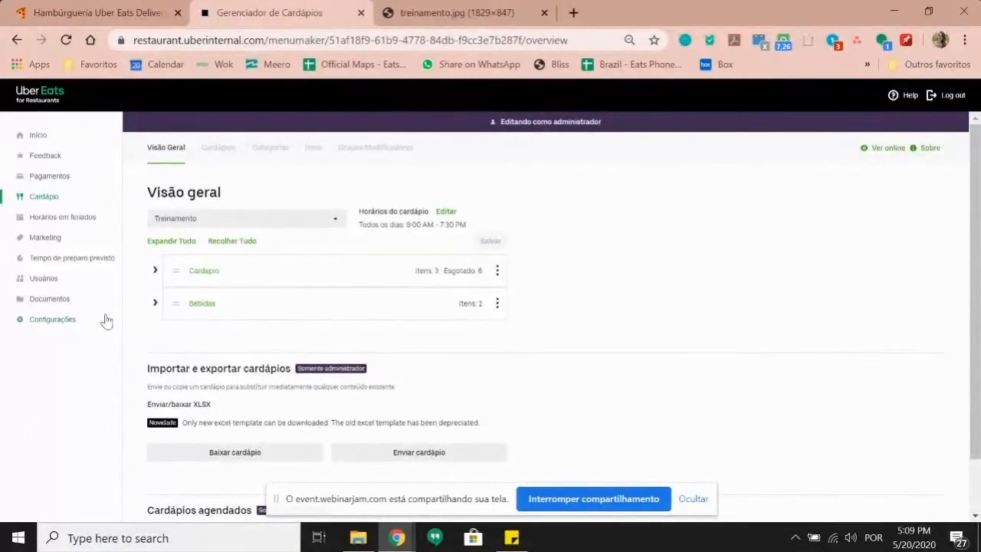
Step: Expand and collapse the Cardápio and Bebidas categories to review their items
click(155, 272)
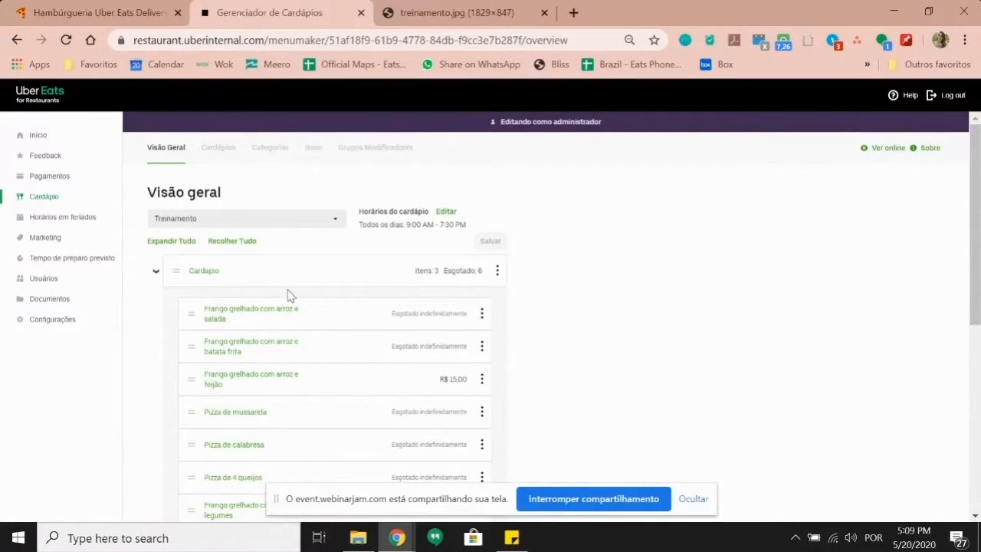
scroll(289, 295, down, 1)
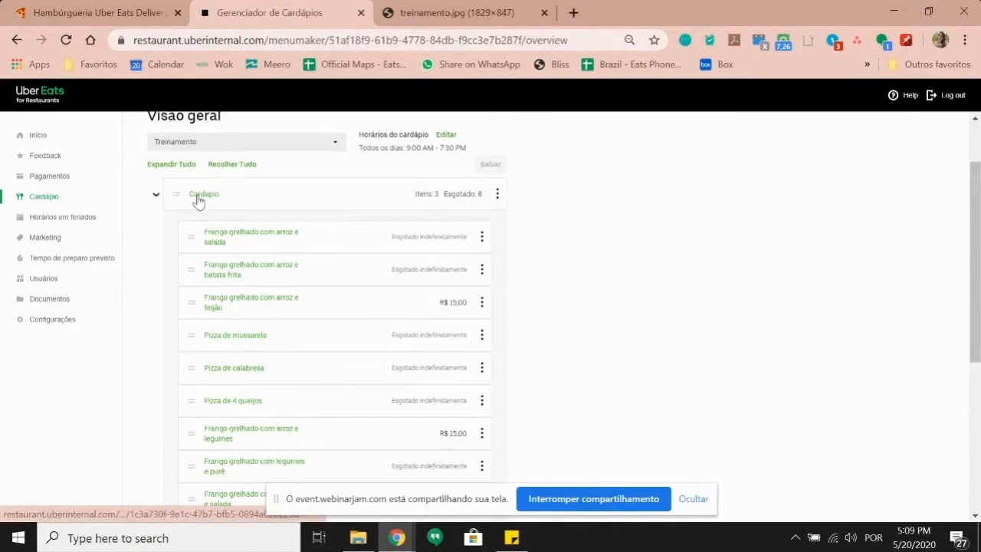
scroll(351, 289, down, 2)
scroll(299, 345, up, 2)
click(152, 195)
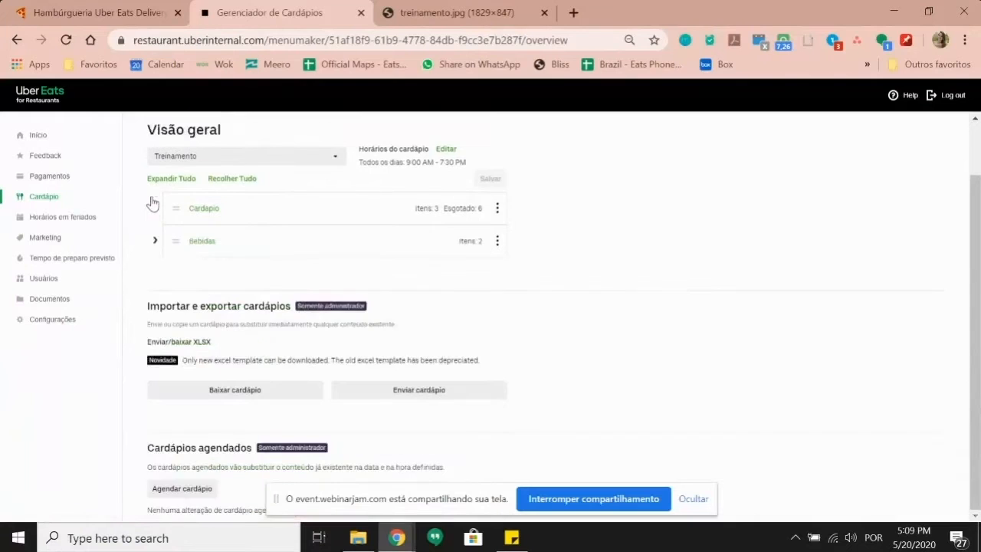
click(155, 242)
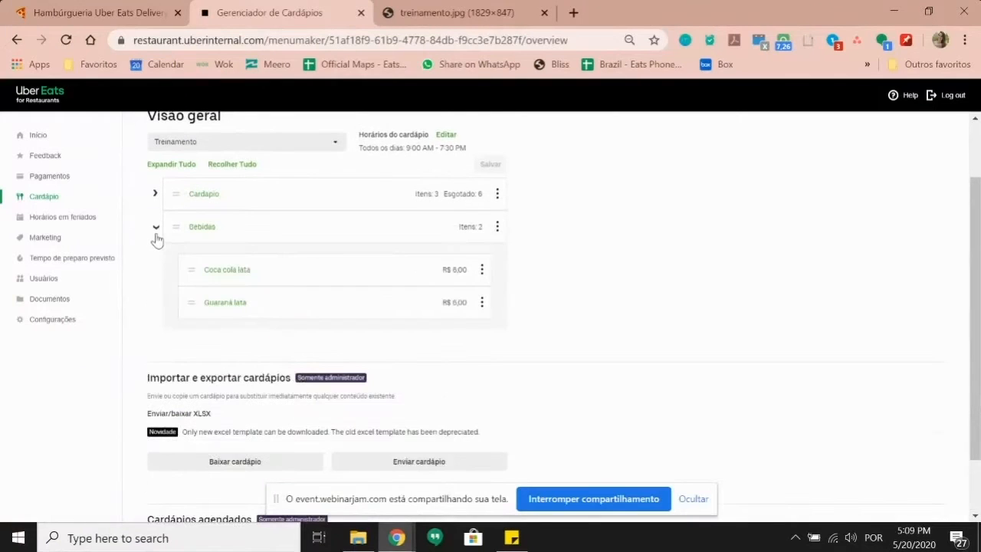
click(156, 231)
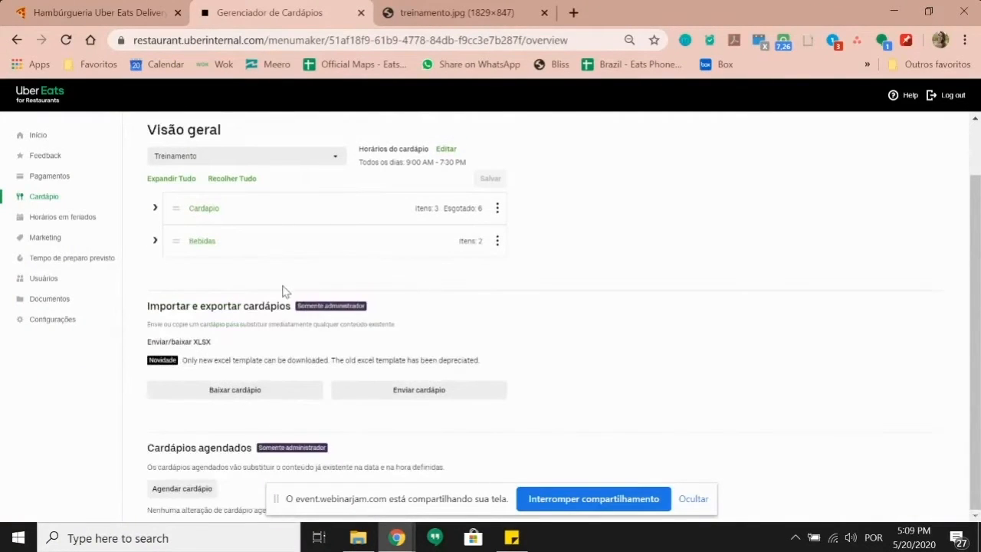
scroll(318, 313, up, 1)
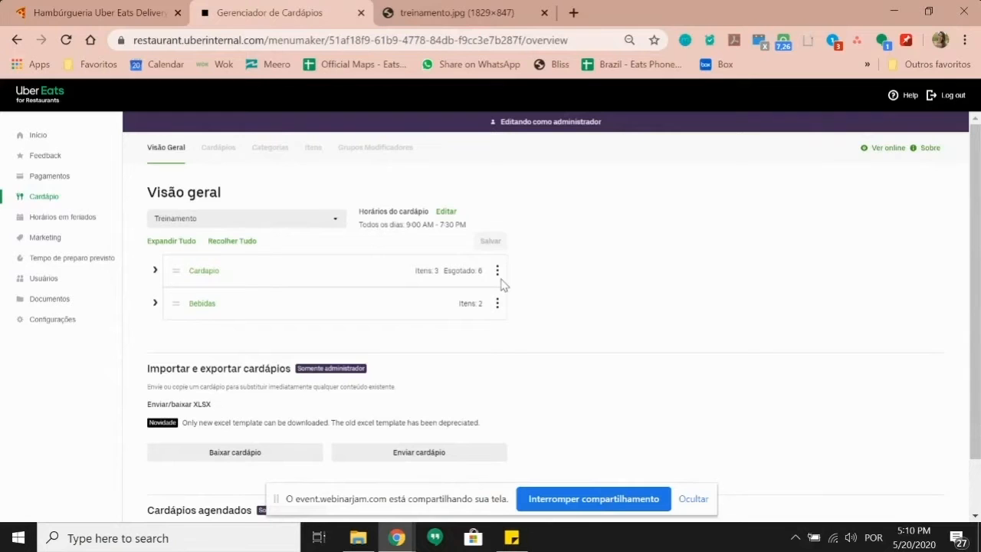
Step: Glance at the Hambúrgueria Uber Eats store page, then return to the manager overview
click(145, 11)
scroll(329, 270, up, 10)
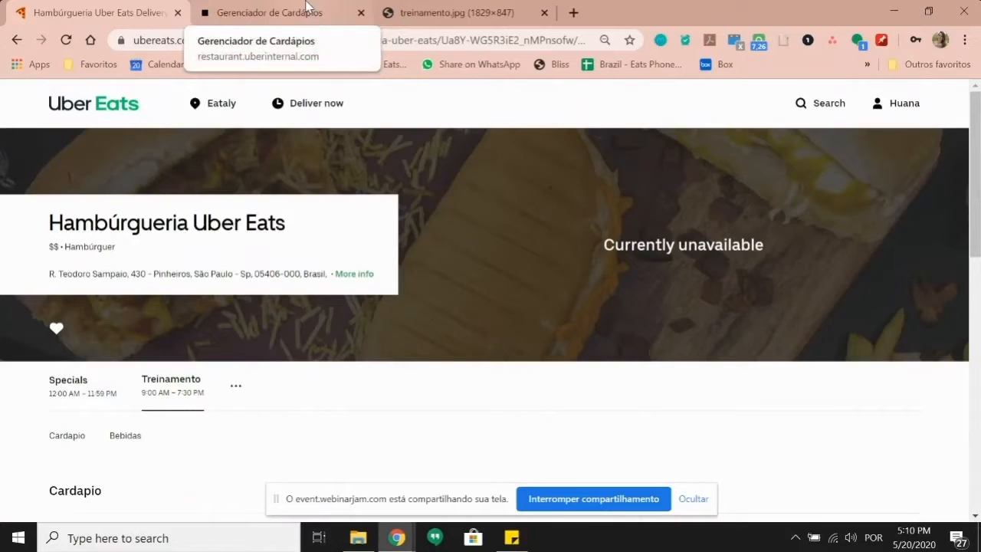
click(306, 6)
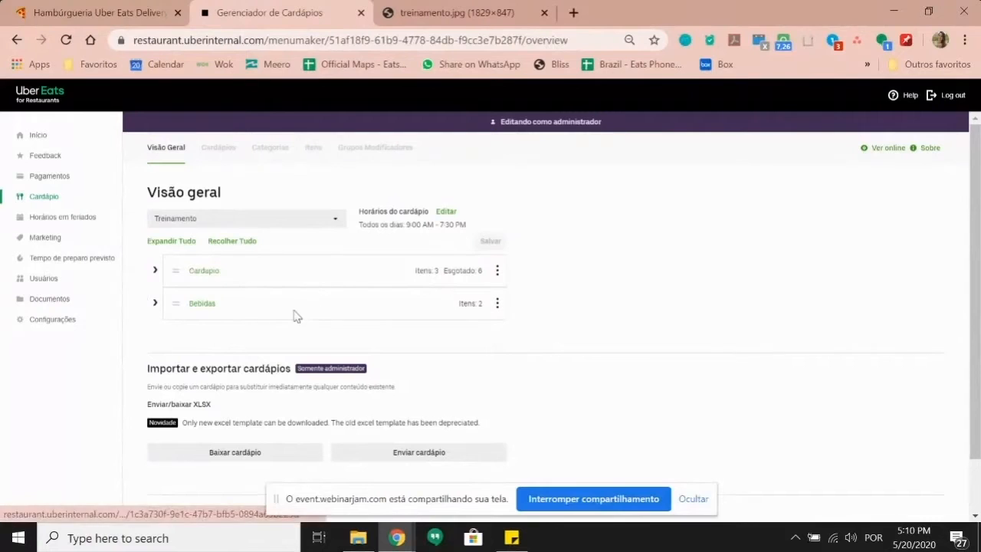
Step: Re-check the Cardápio and Bebidas items, then go to the Hambúrgueria Uber Eats store page
click(155, 272)
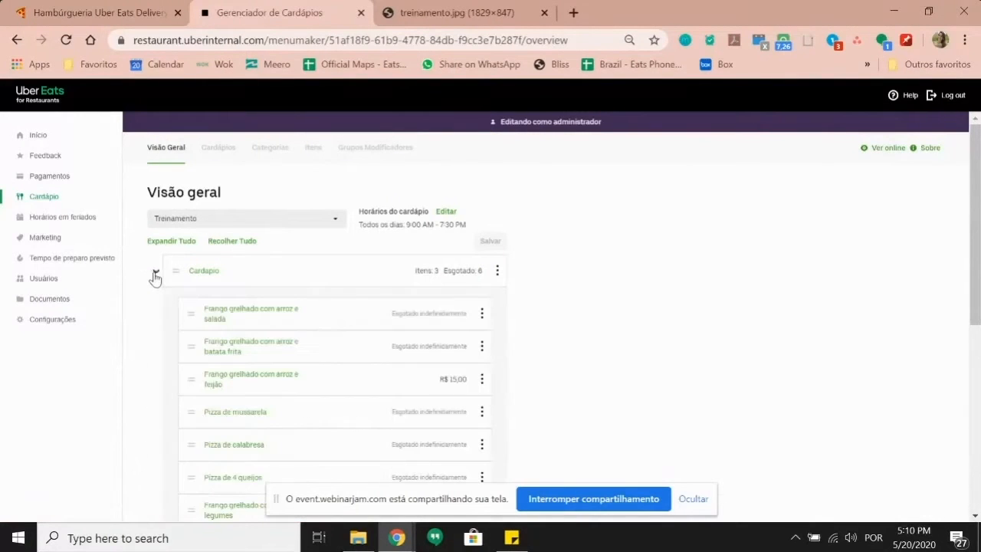
scroll(284, 223, down, 1)
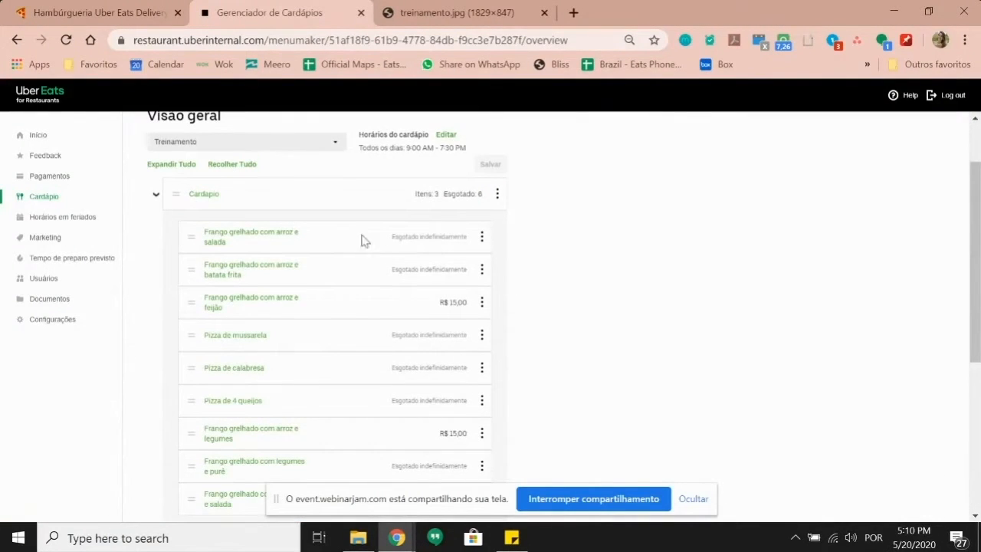
scroll(321, 255, down, 1)
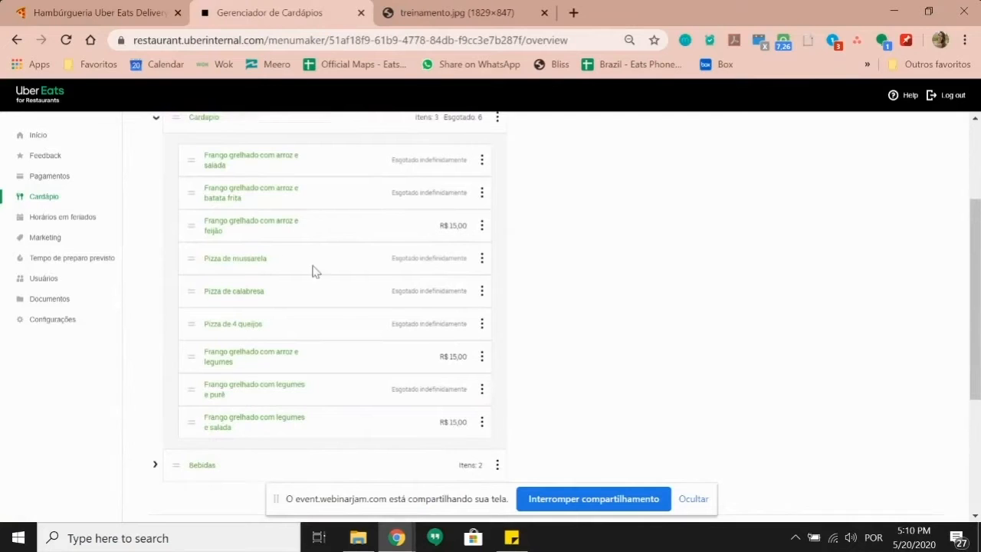
scroll(342, 340, up, 1)
click(157, 194)
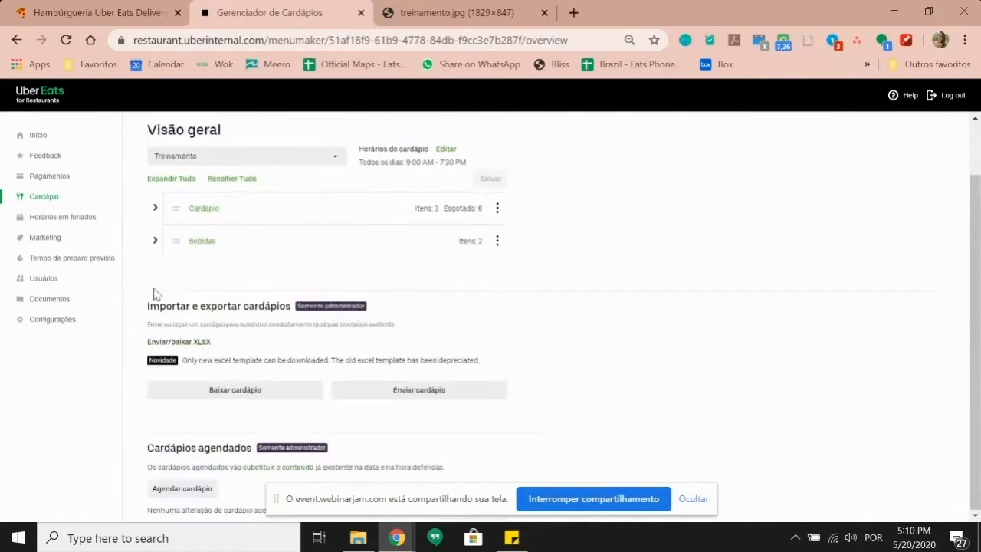
click(155, 244)
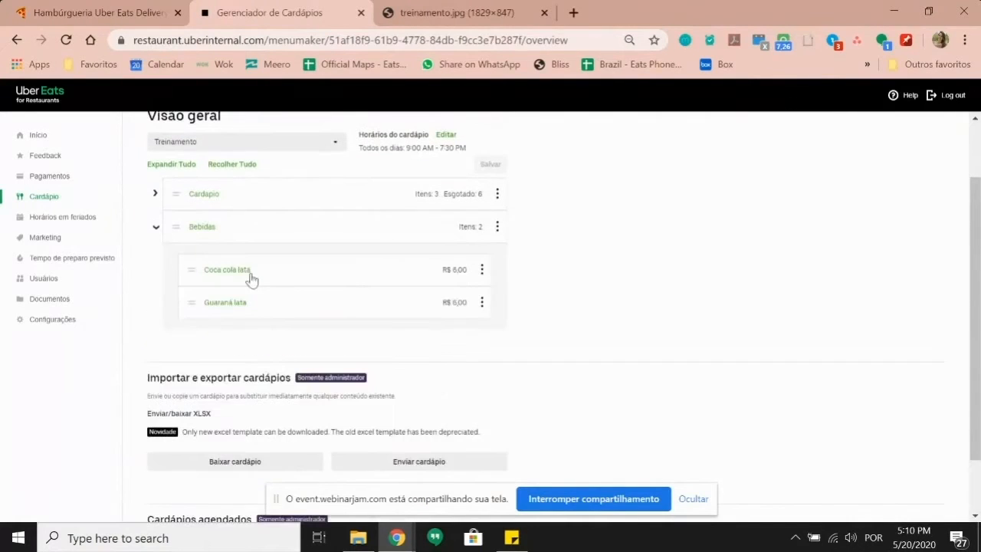
click(158, 233)
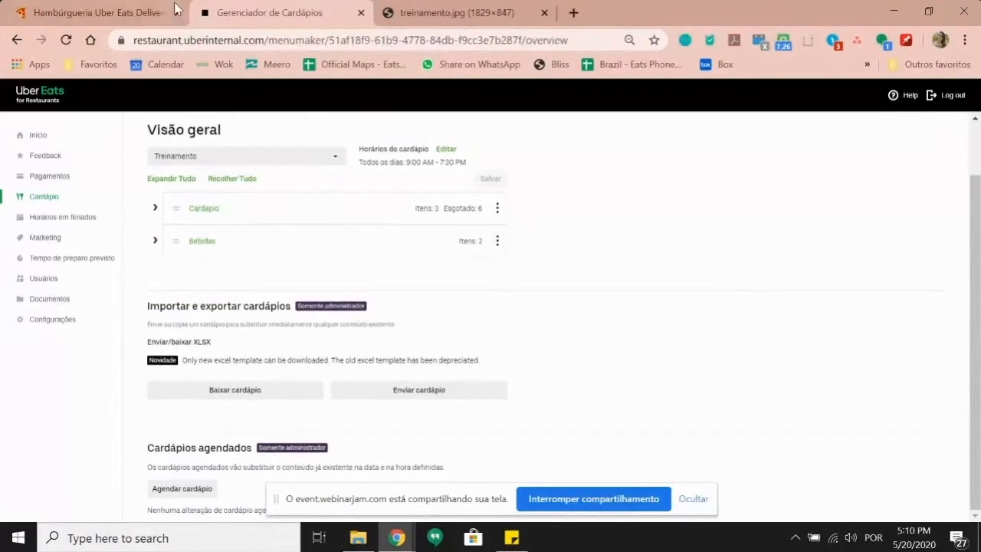
click(128, 8)
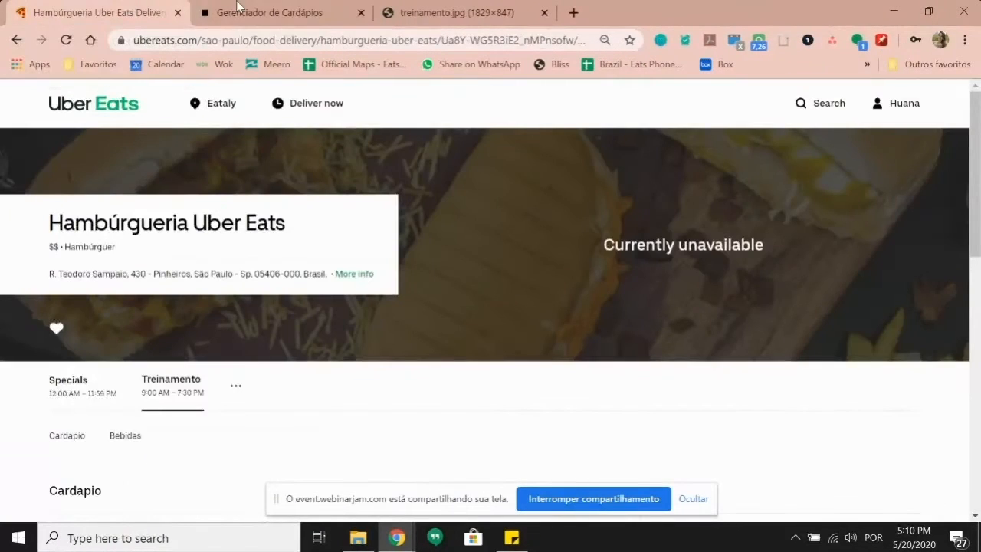
scroll(317, 258, down, 4)
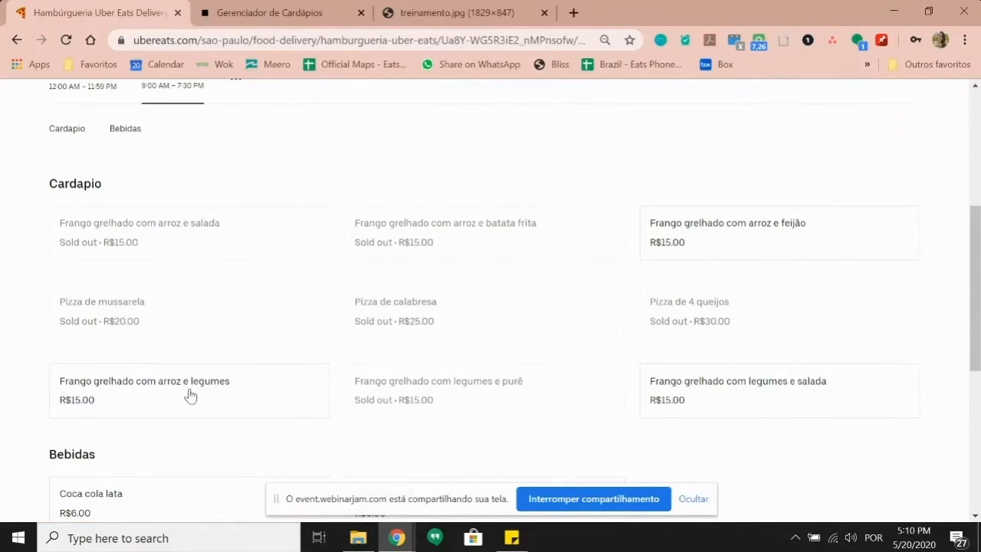
scroll(296, 295, down, 1)
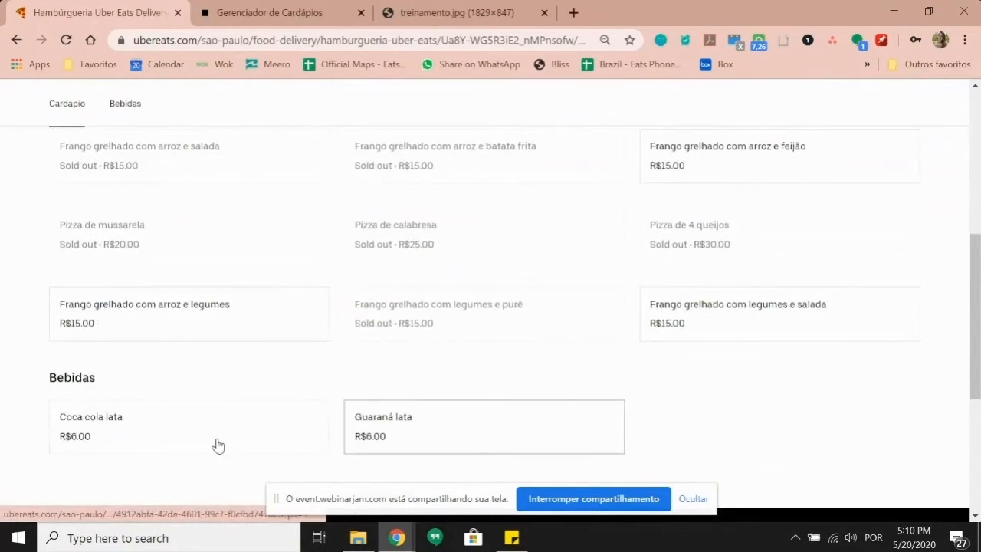
scroll(261, 425, up, 1)
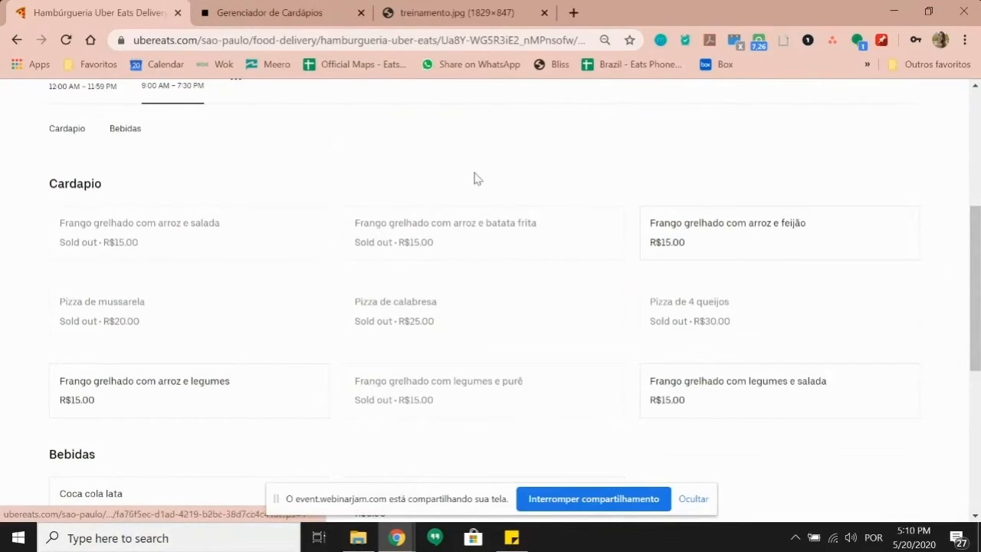
scroll(472, 351, down, 1)
scroll(474, 347, up, 1)
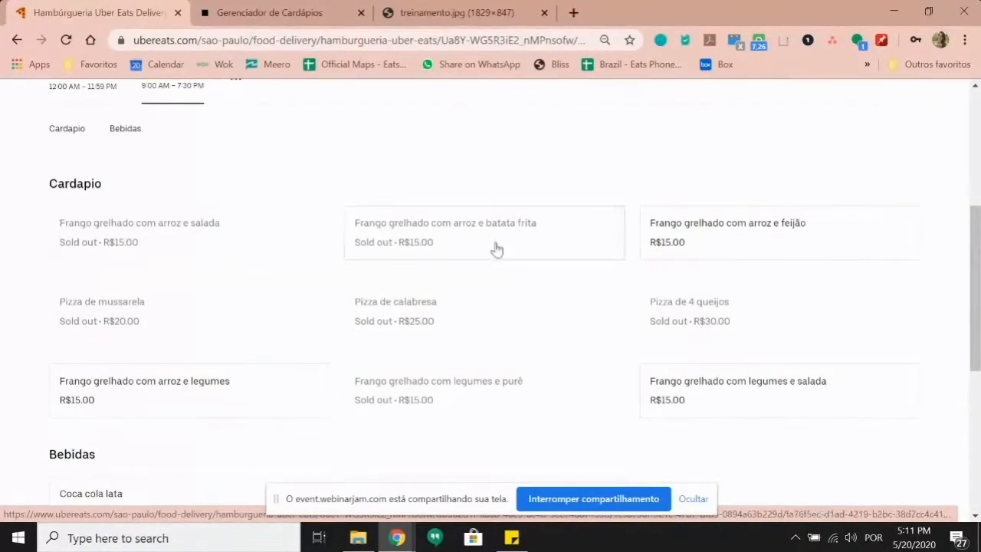
scroll(164, 285, down, 2)
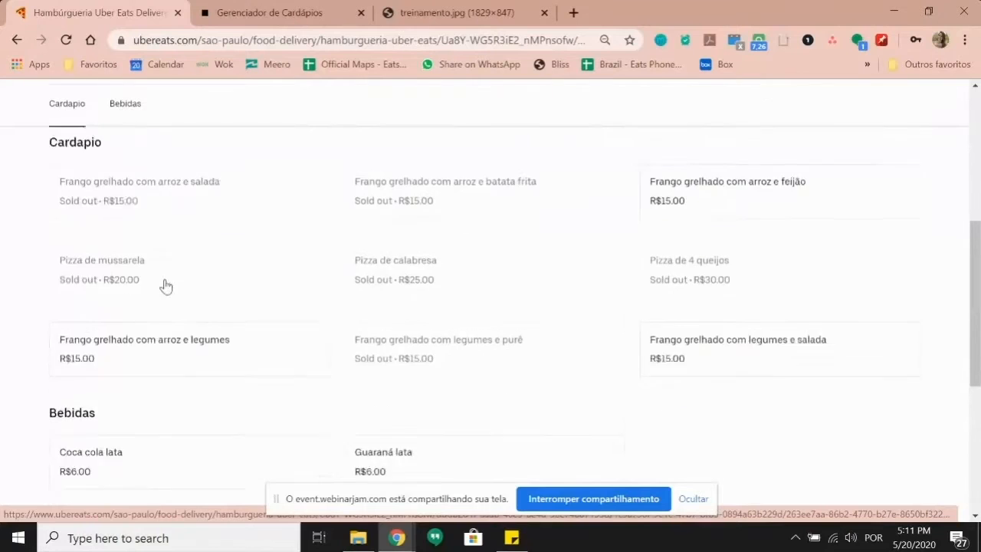
scroll(207, 282, up, 2)
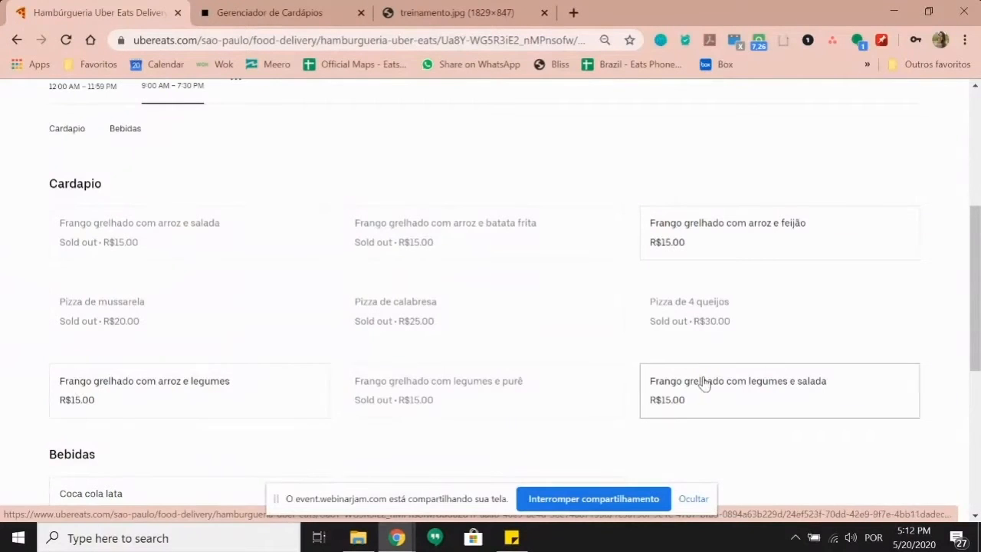
scroll(240, 329, down, 1)
Step: Try opening the Pizza de mussarela item on the store page
scroll(241, 327, up, 1)
click(240, 327)
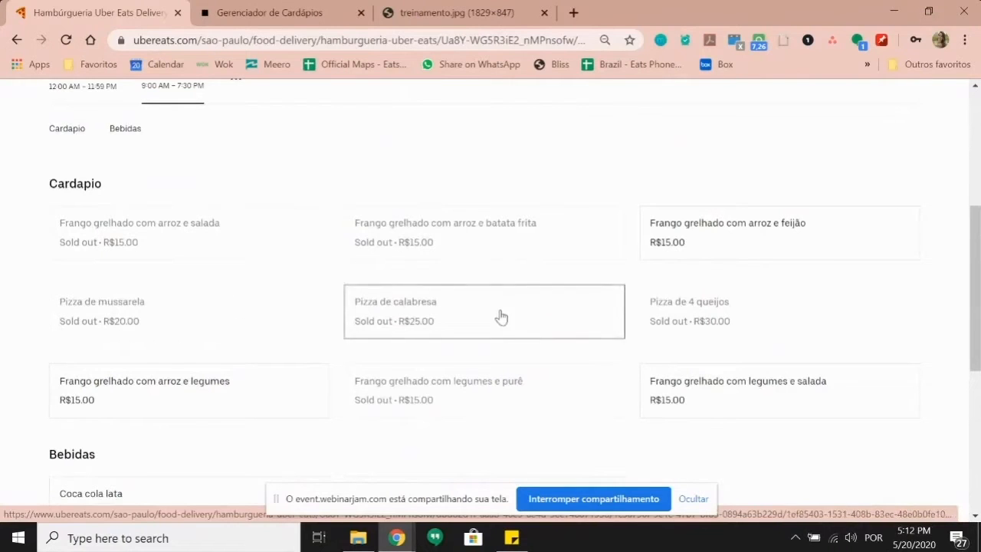
right_click(749, 341)
click(594, 161)
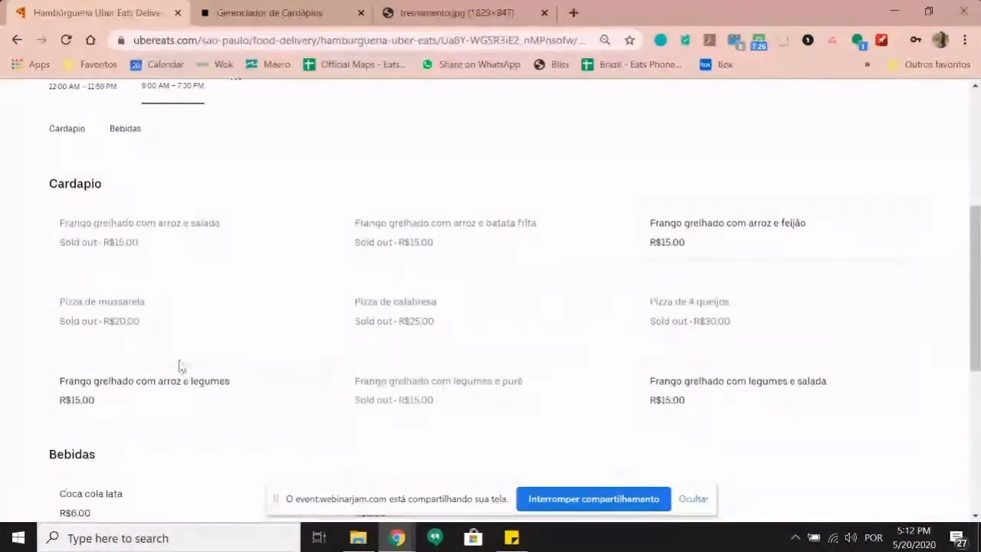
Step: Scroll the store menu, then view the treinamento.jpg reference image
scroll(311, 321, down, 1)
scroll(333, 306, up, 1)
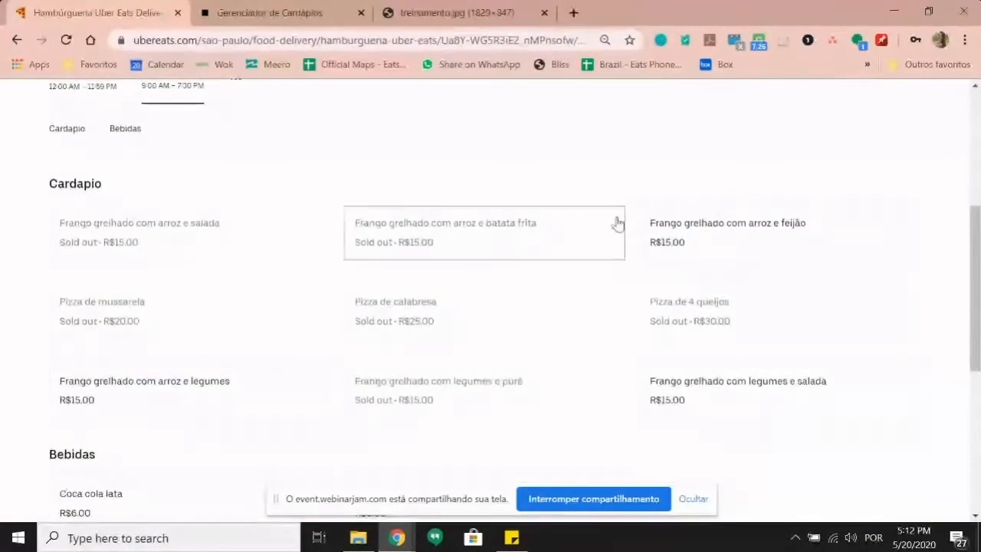
scroll(978, 244, down, 1)
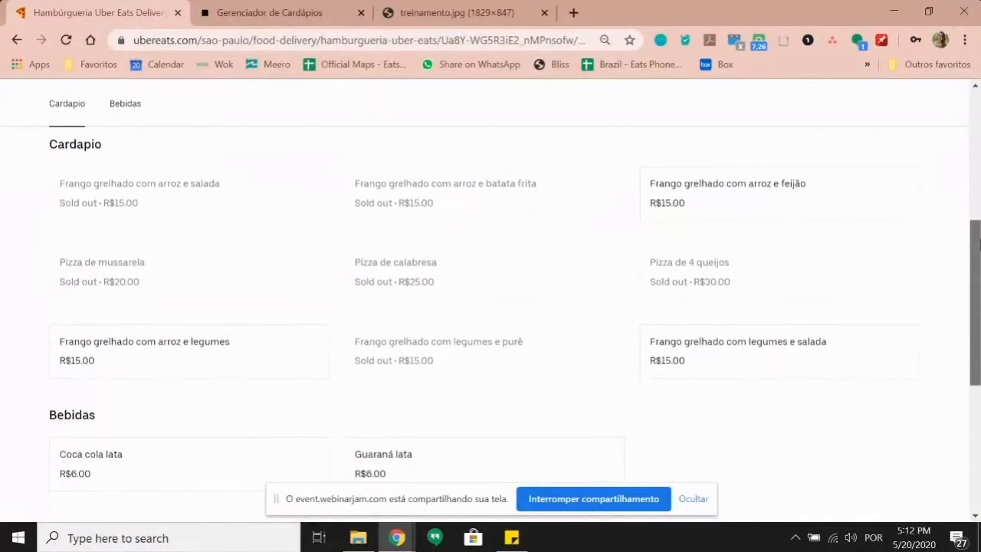
click(454, 8)
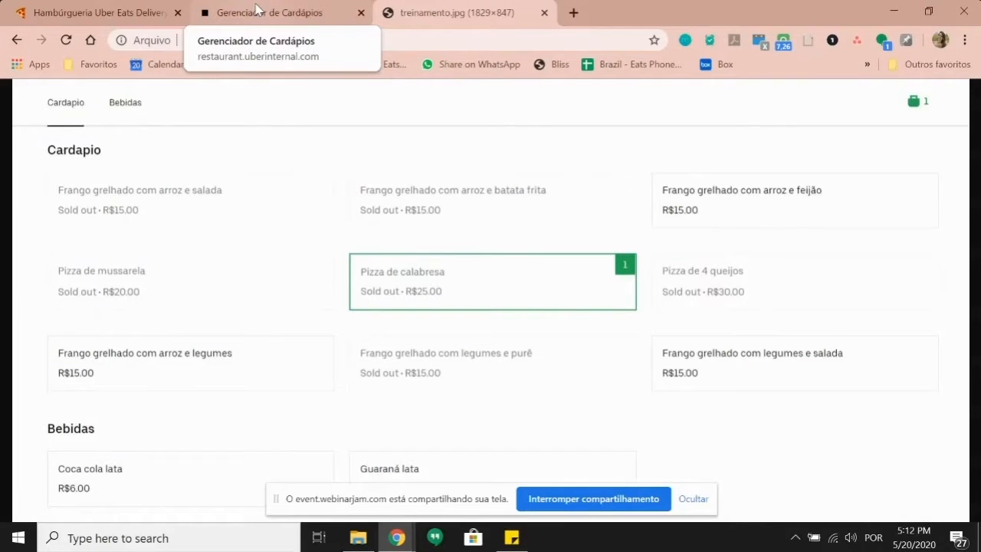
click(253, 11)
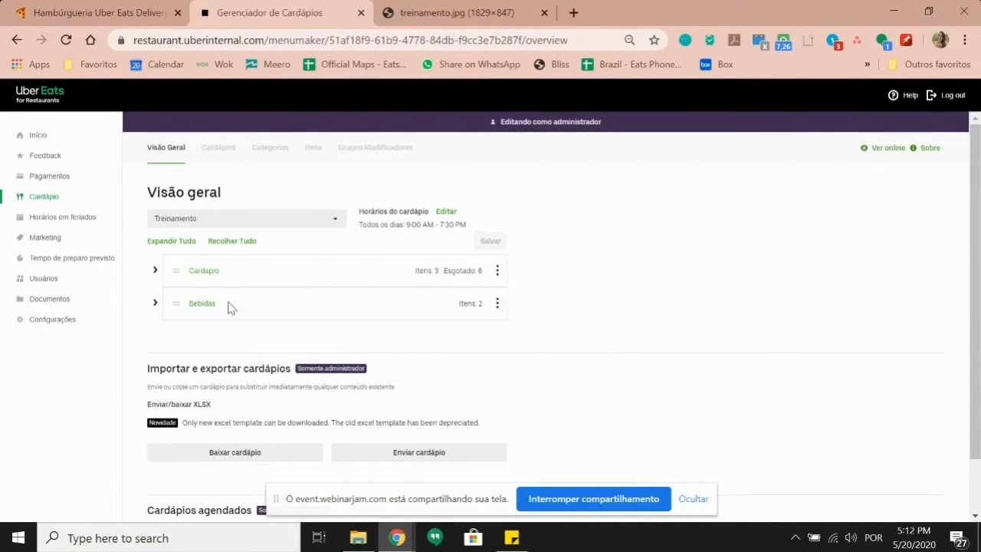
click(155, 272)
scroll(427, 266, down, 2)
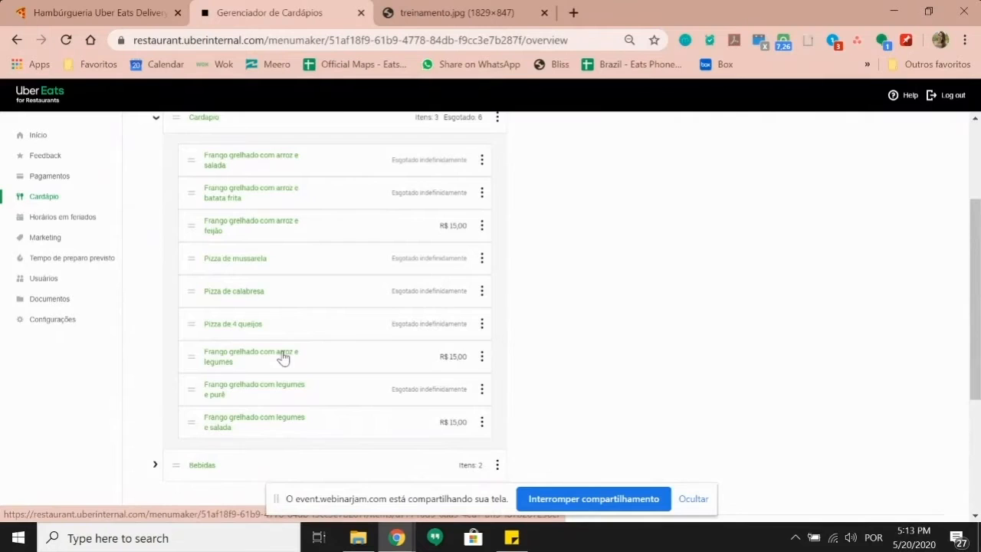
scroll(283, 356, up, 1)
scroll(282, 357, down, 1)
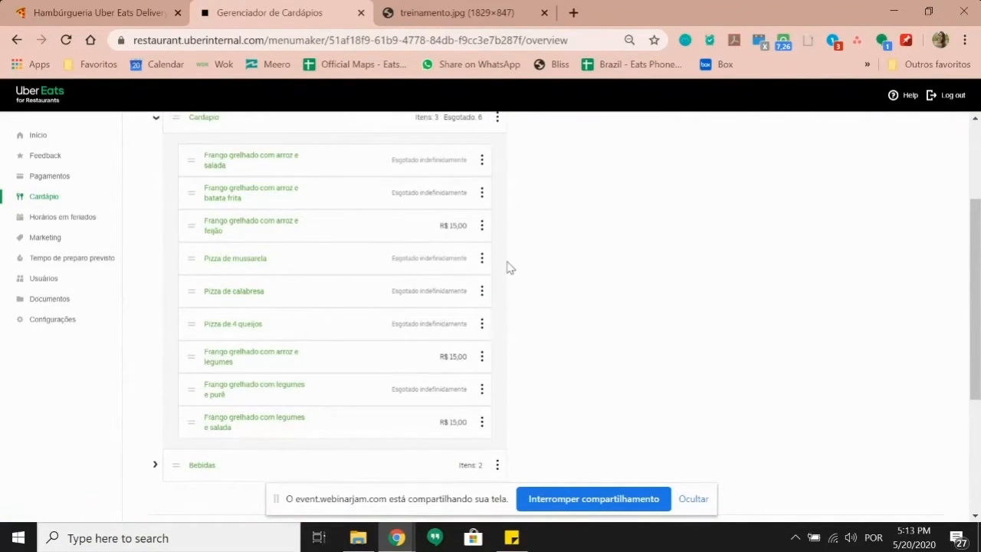
scroll(491, 268, up, 1)
scroll(483, 275, down, 1)
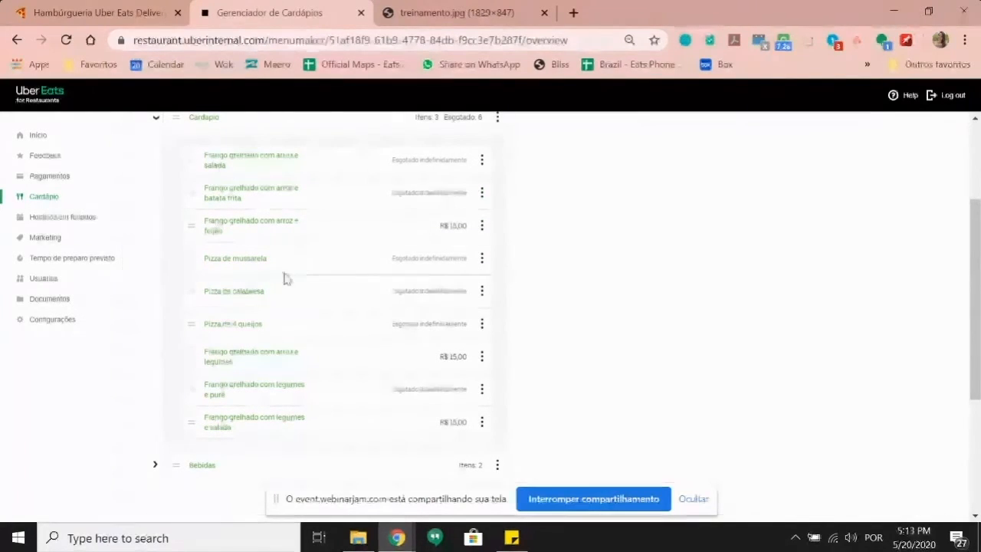
scroll(285, 278, up, 1)
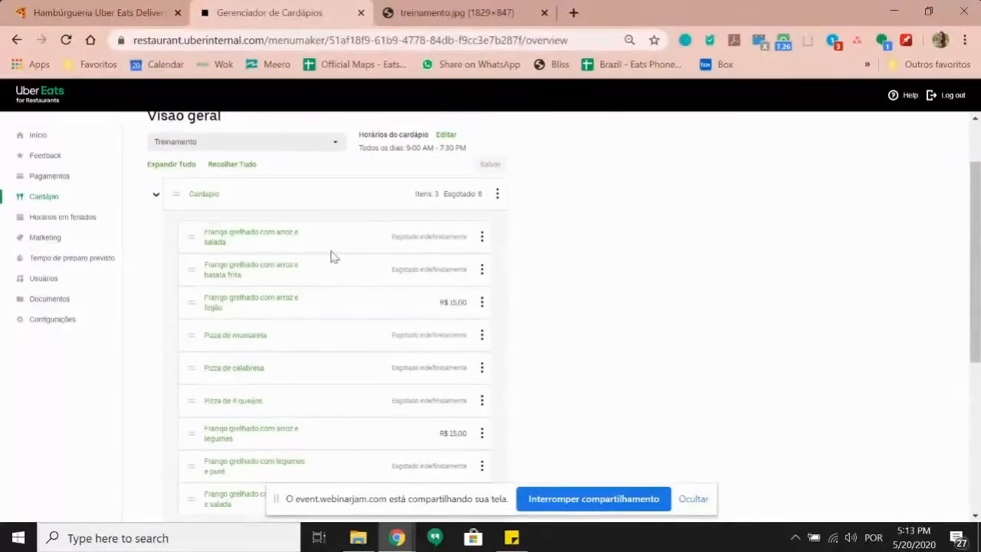
scroll(460, 306, down, 1)
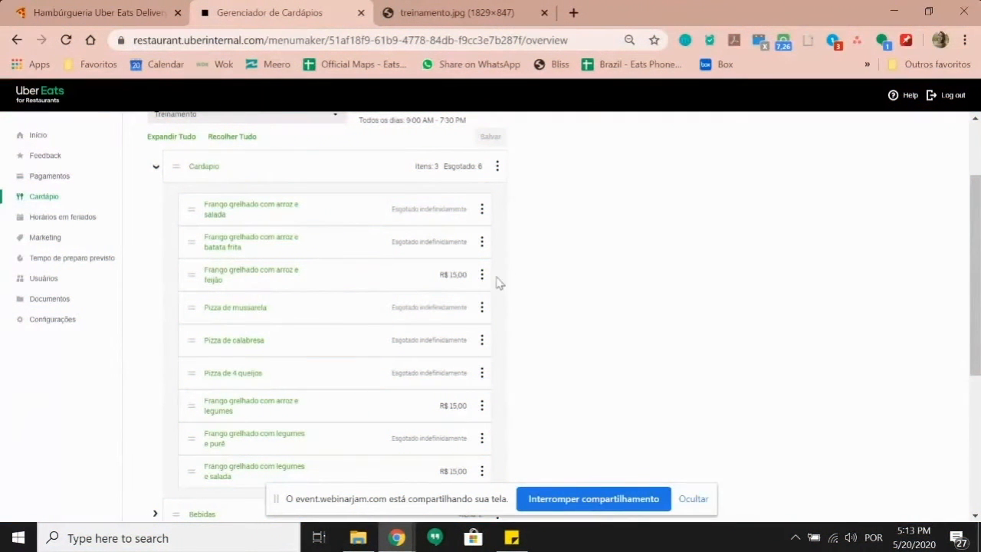
click(277, 219)
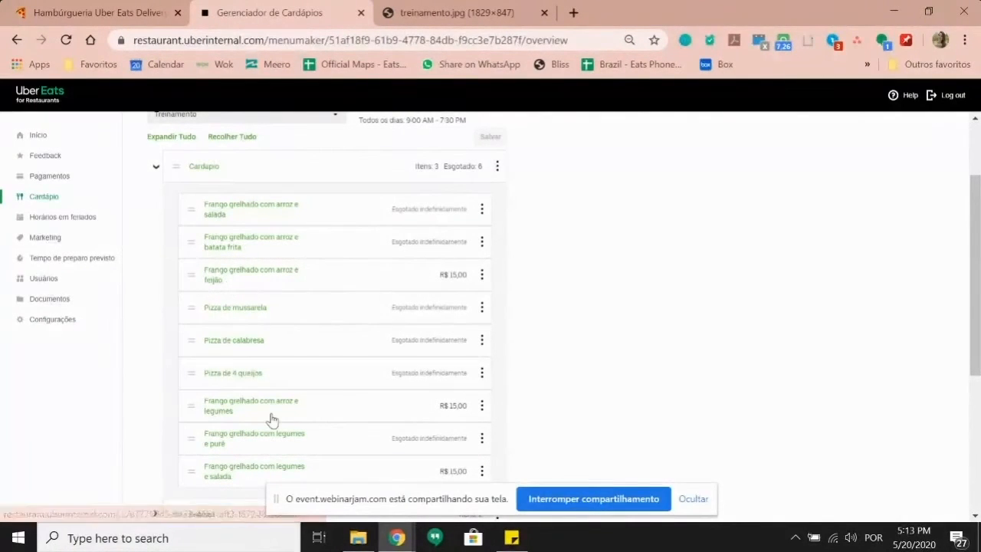
scroll(271, 419, up, 5)
Step: Create a new category from the Categorias list and name it 'Pratos Executivos'
click(276, 149)
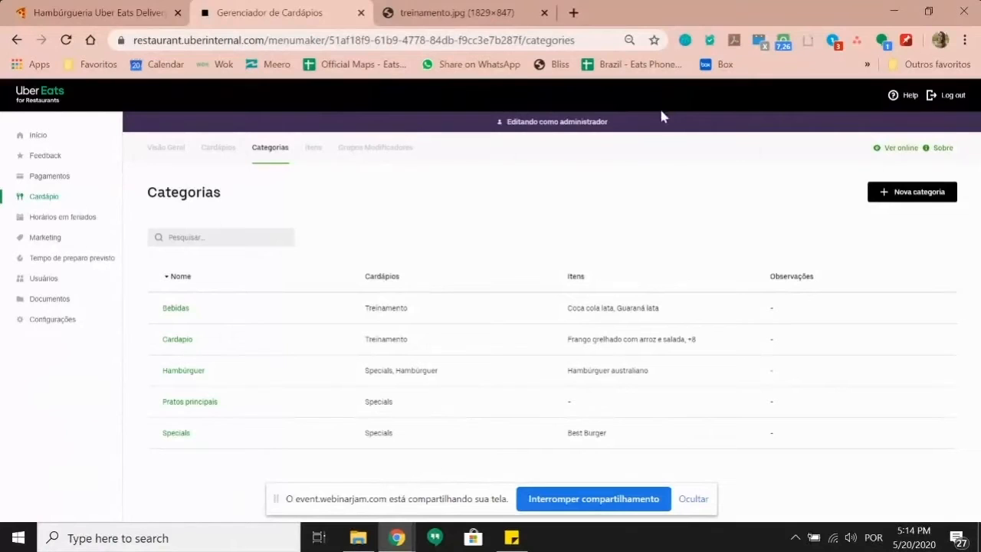
click(890, 193)
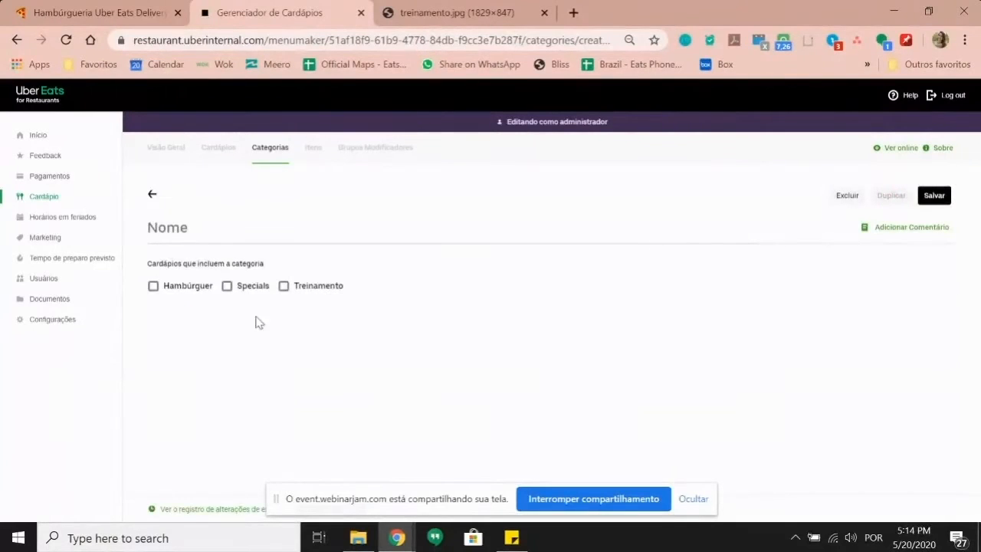
click(187, 229)
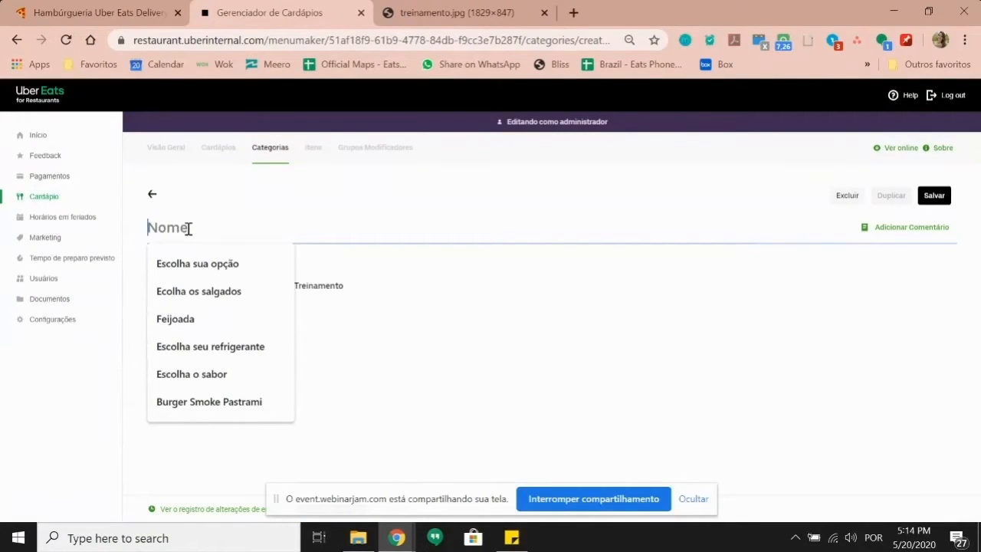
text(PR)
key(BackSpace)
text(ratos)
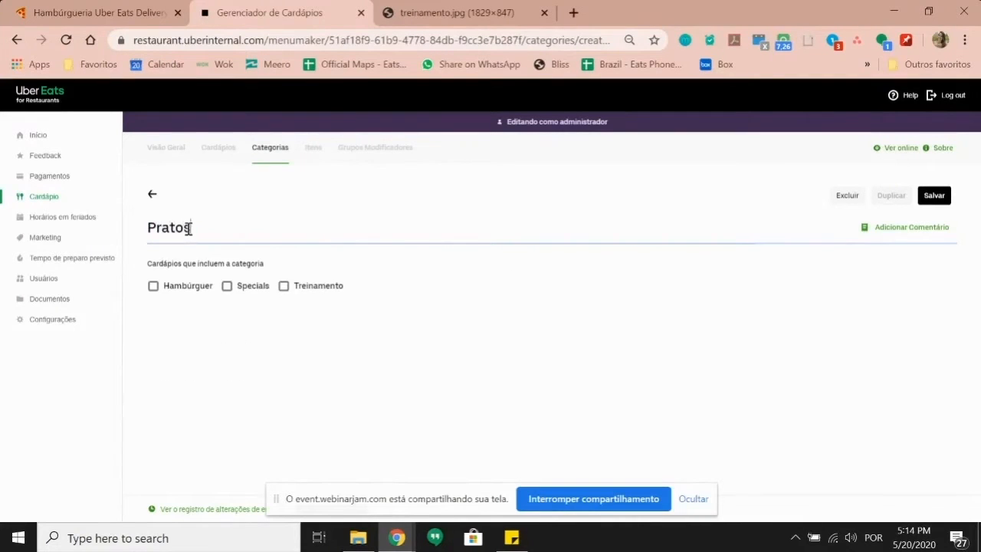
text( Executivos)
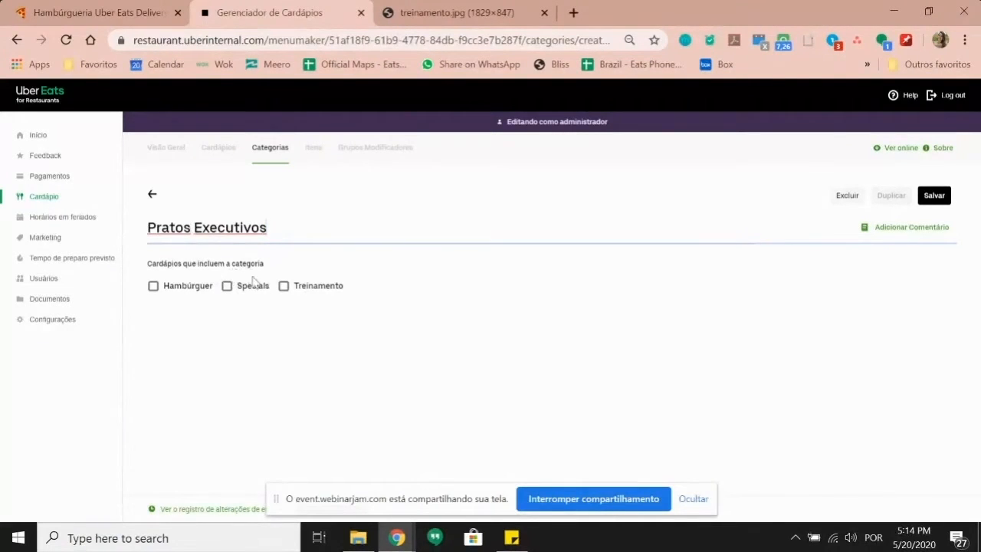
Step: Add Pratos Executivos to the Treinamento menu, save it, and view Treinamento's overview
click(284, 287)
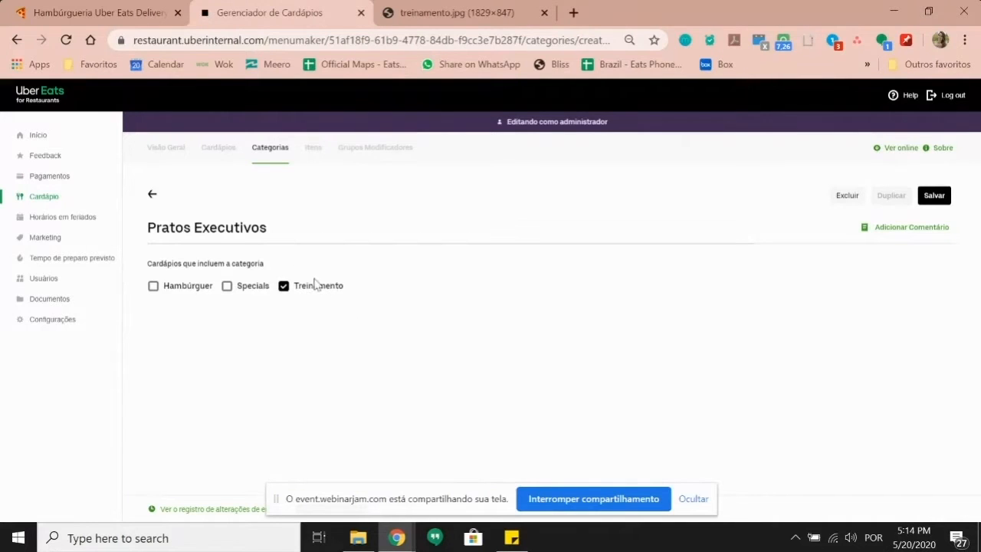
click(932, 198)
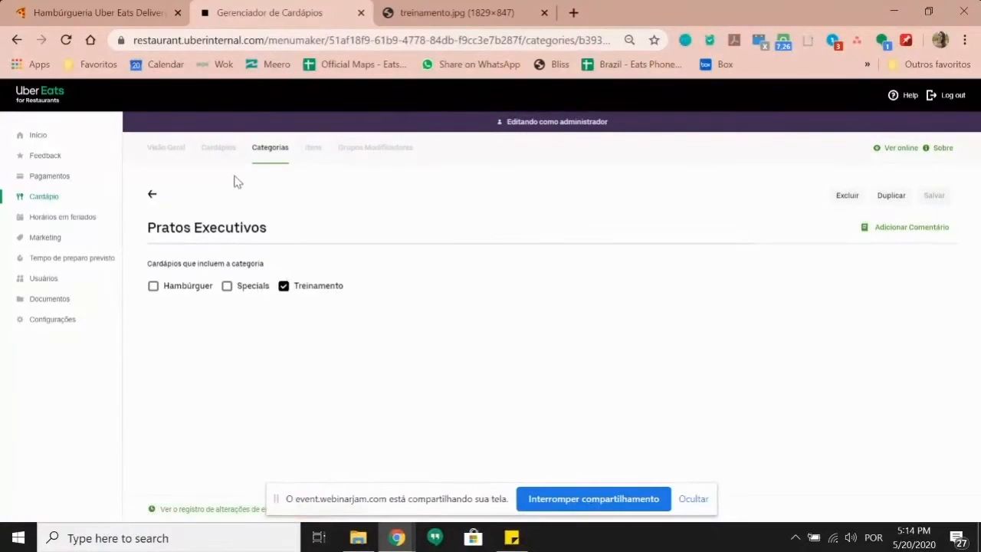
click(176, 153)
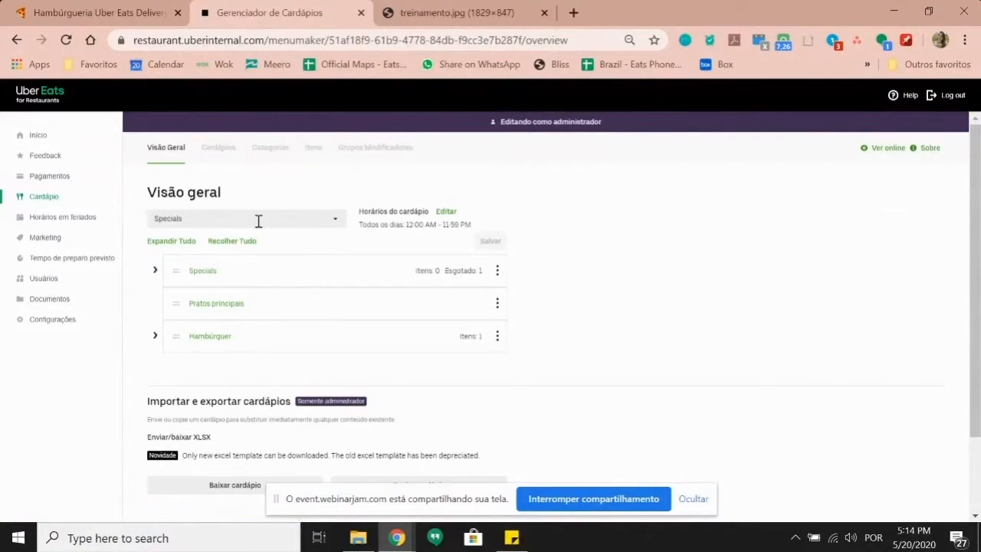
click(335, 223)
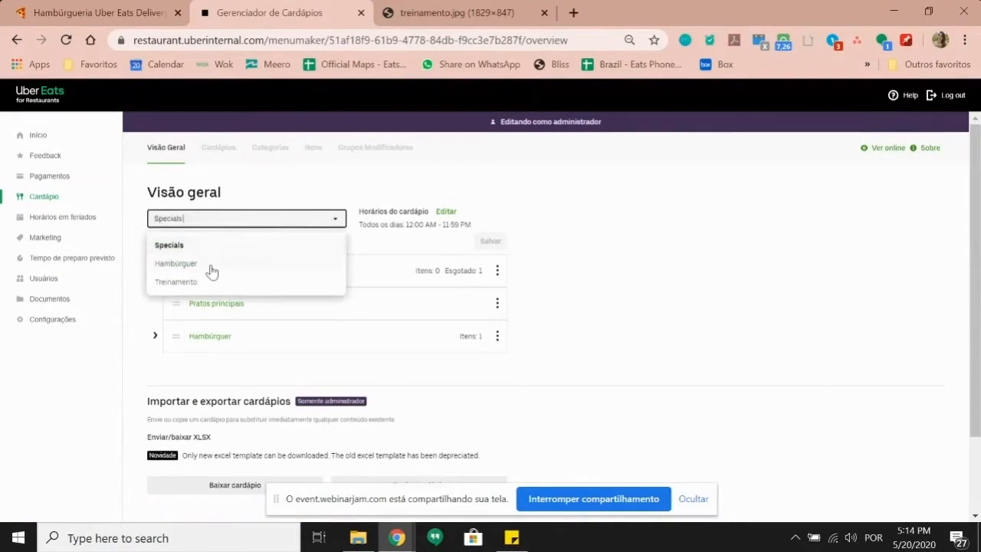
click(219, 285)
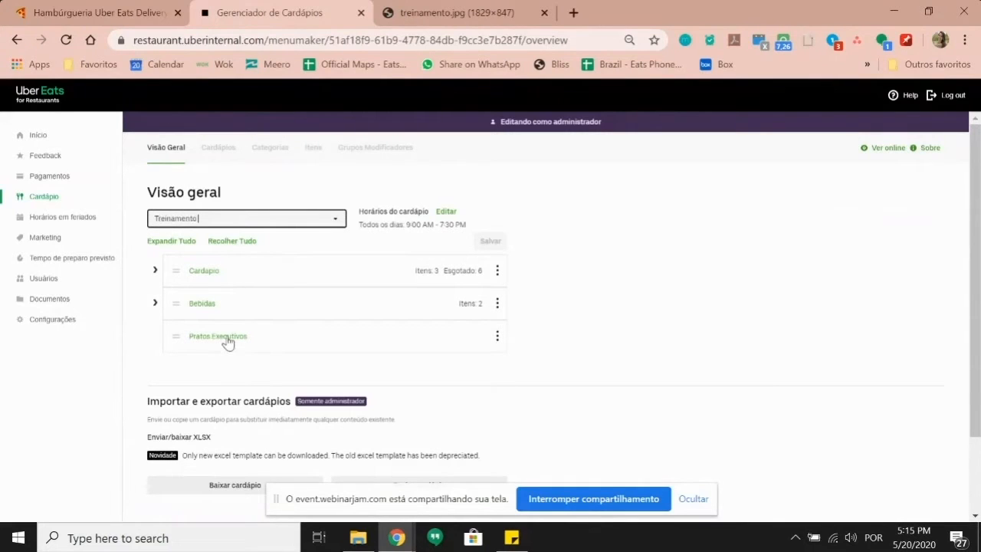
Step: Create a new item named 'Frango grelhado + 2 acompanhamentos' from the Itens list
click(307, 155)
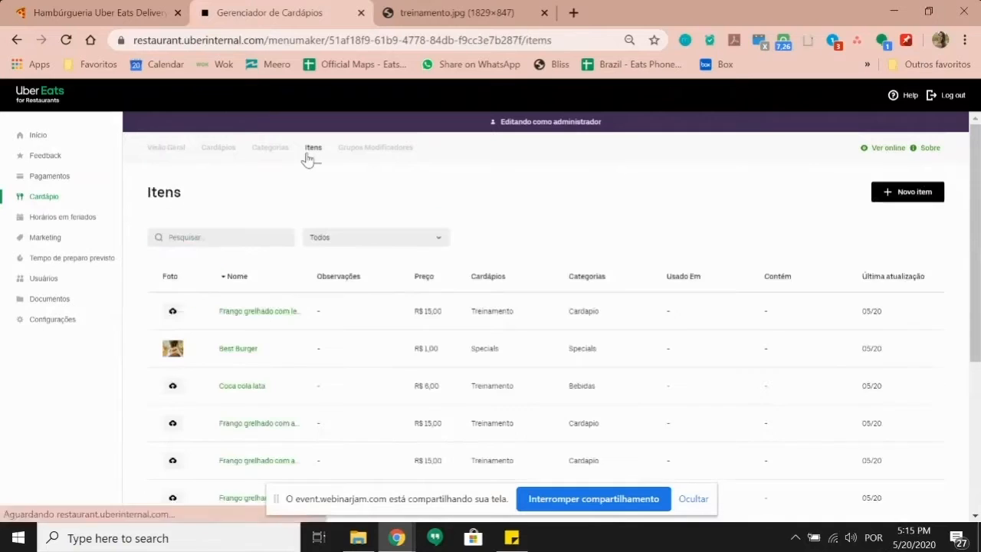
click(891, 193)
click(257, 228)
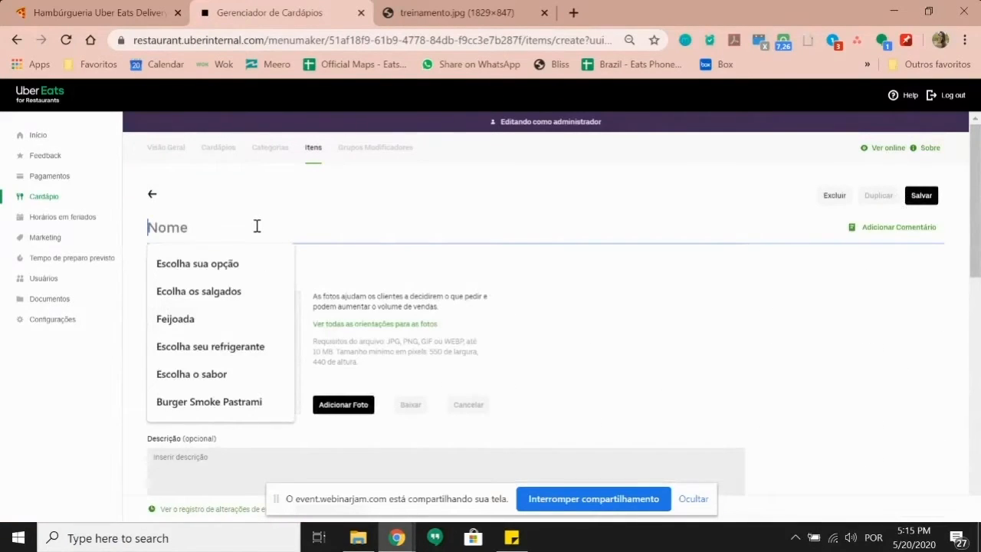
text(Frang)
key(BackSpace)
text(ngo grelaho)
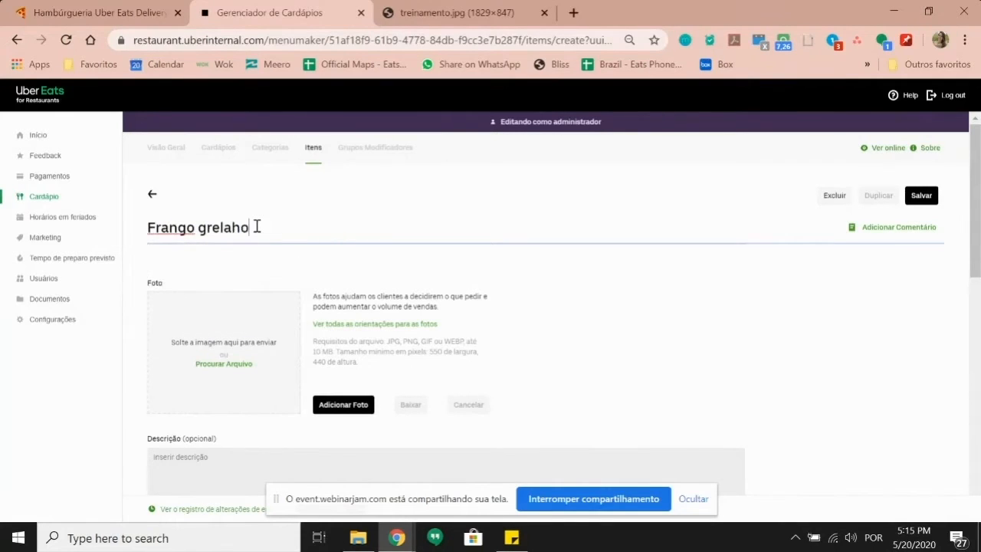
key(BackSpace)
key(BackSpace)
key(BackSpace)
text(lhado)
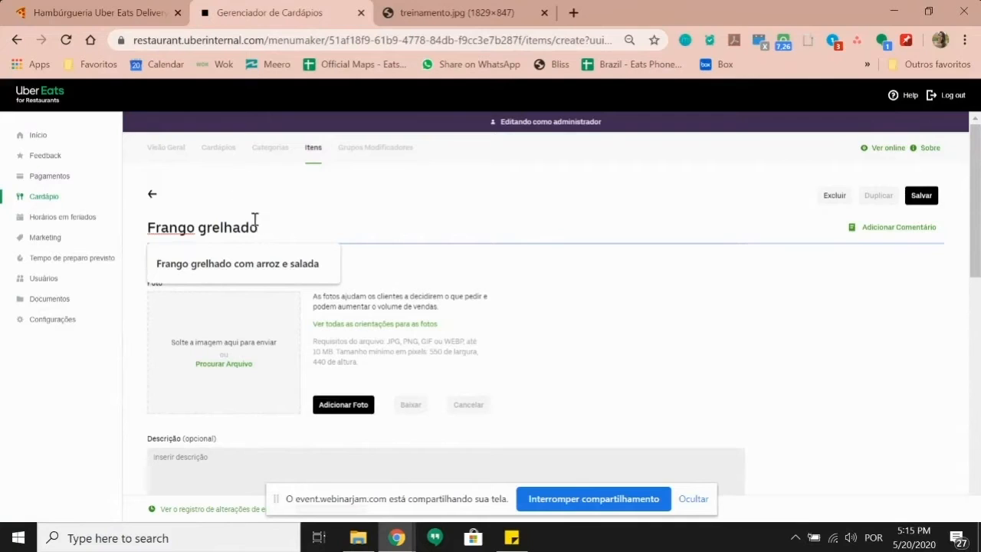
click(391, 286)
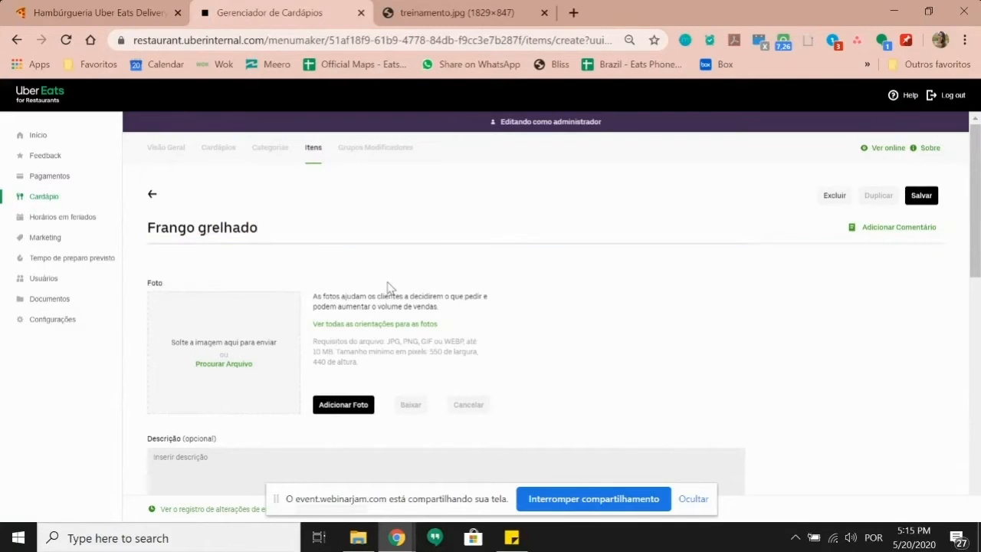
drag(258, 230, 151, 231)
click(274, 231)
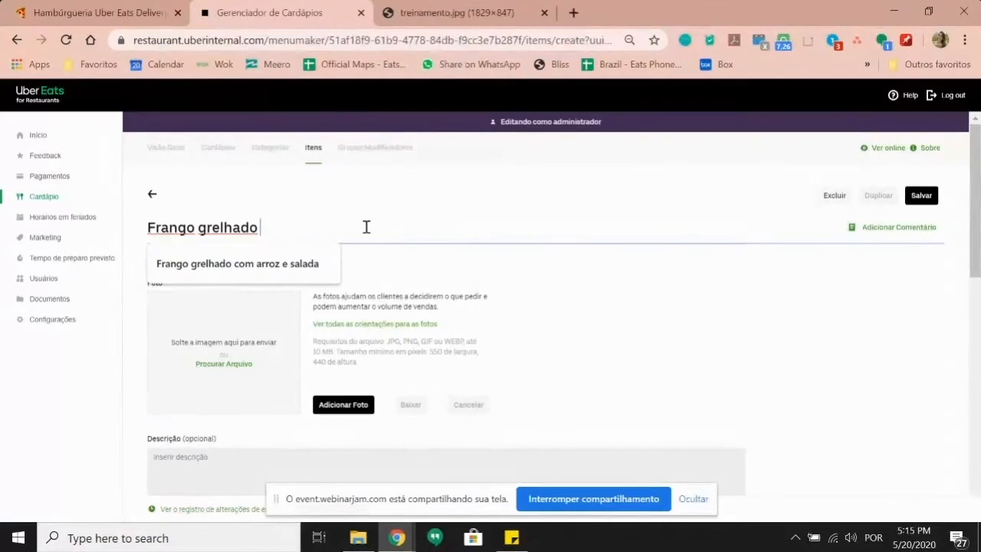
text(+ 2 acompanhamento)
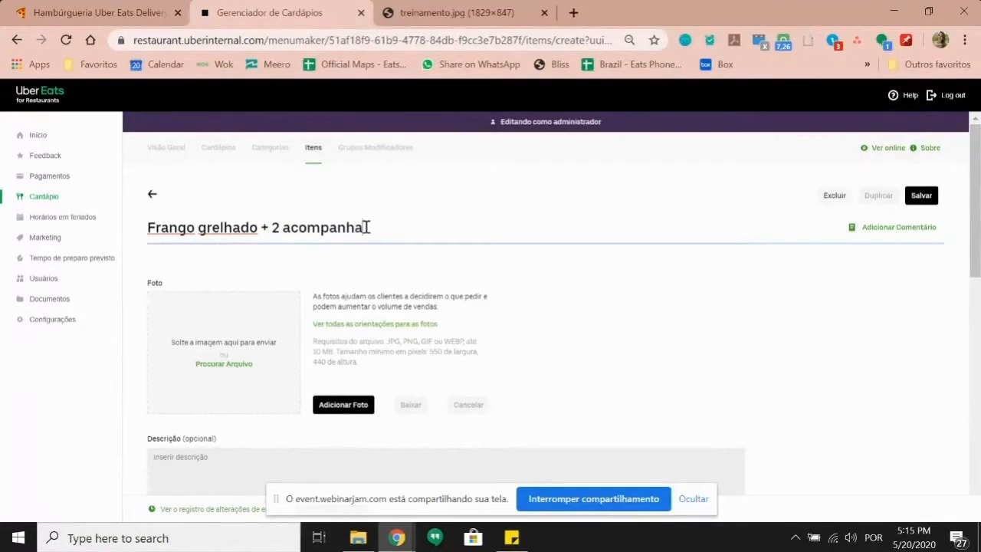
click(480, 296)
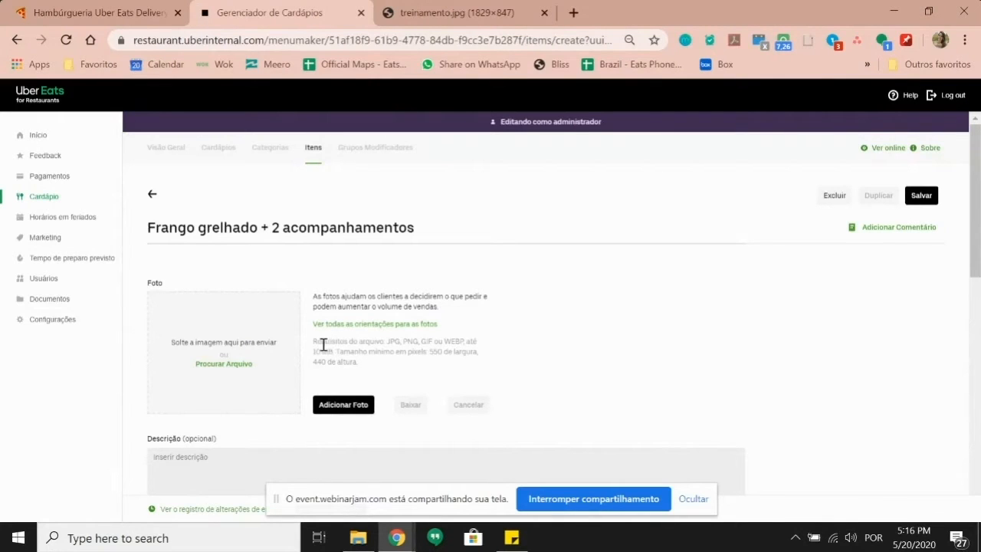
Step: Read the photo file requirements and open the Uber Eats photo guidelines page
drag(322, 345, 413, 345)
click(409, 342)
click(356, 331)
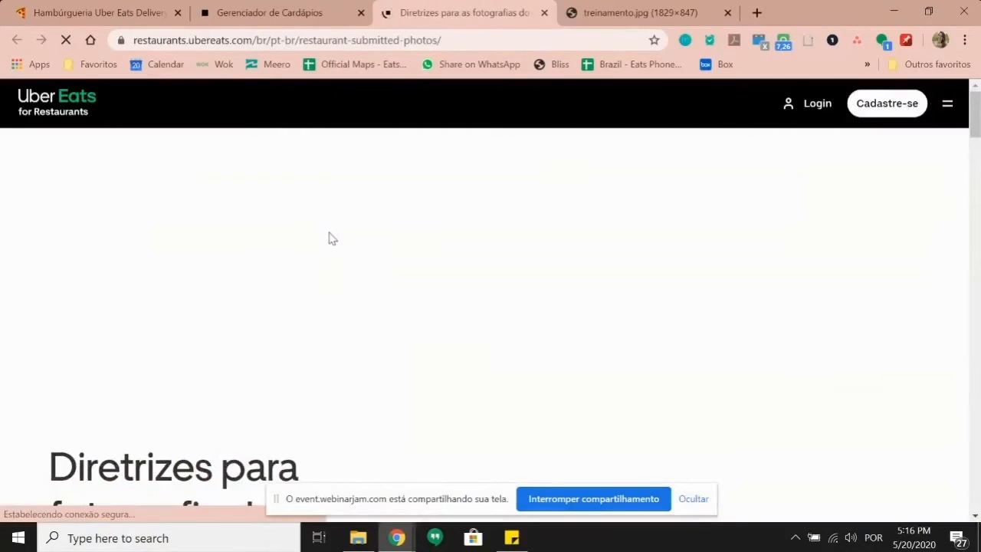
Step: Scroll down through the photo guidelines and back up to the top
scroll(408, 211, down, 10)
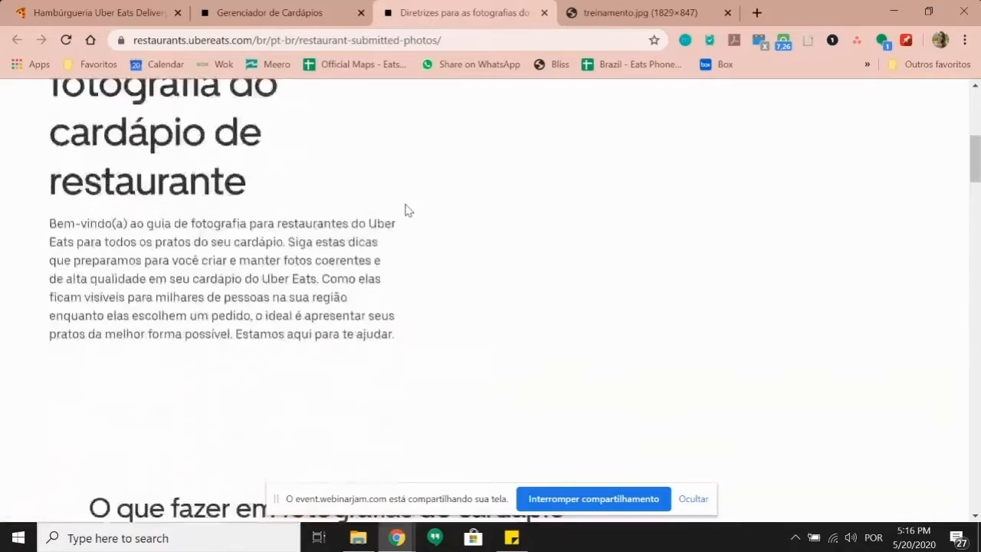
scroll(408, 211, down, 7)
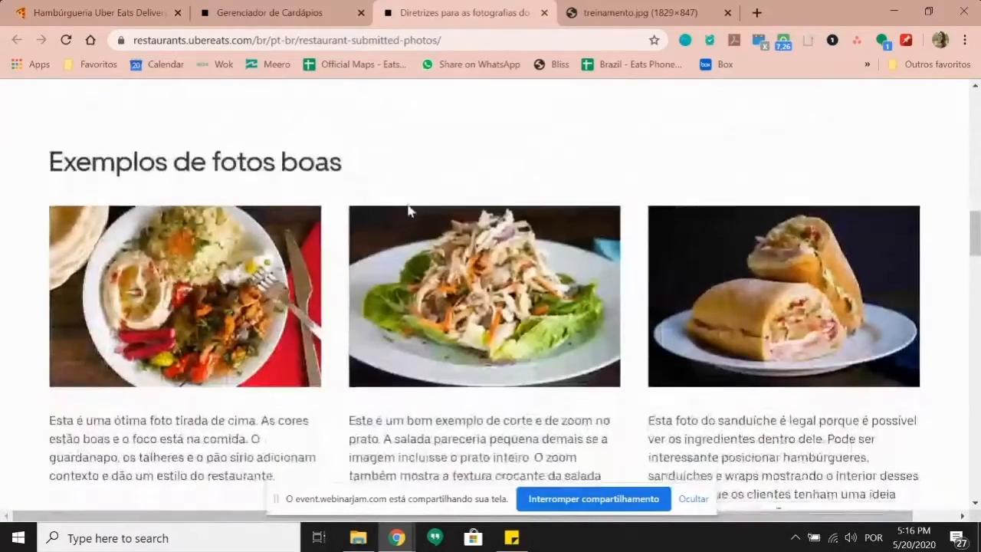
scroll(380, 305, down, 8)
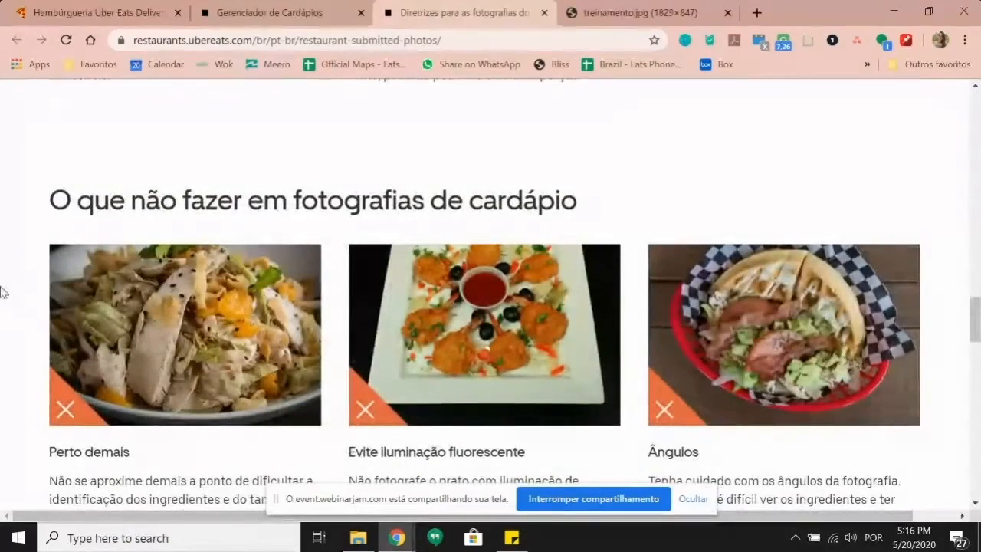
scroll(181, 324, down, 4)
scroll(181, 324, down, 2)
scroll(181, 324, up, 4)
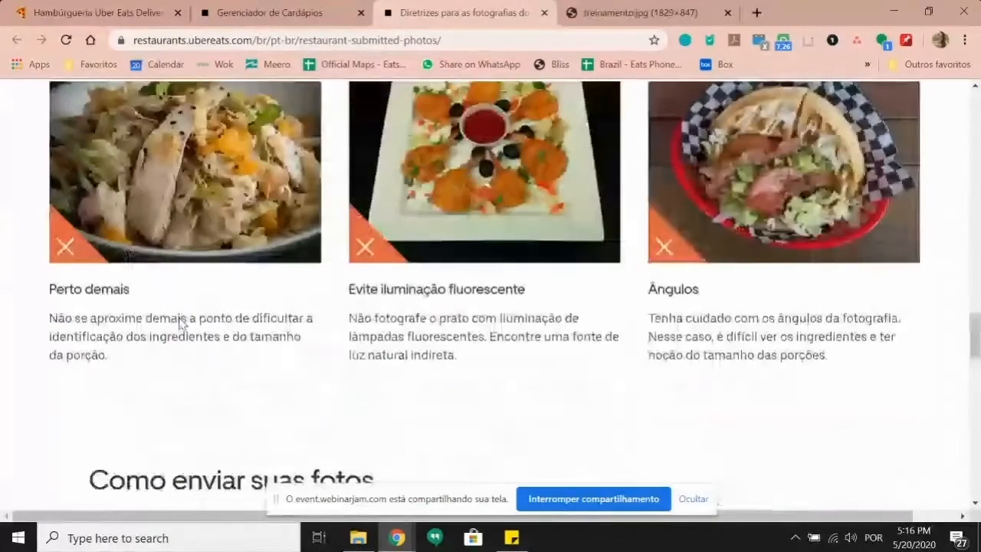
scroll(181, 323, up, 1)
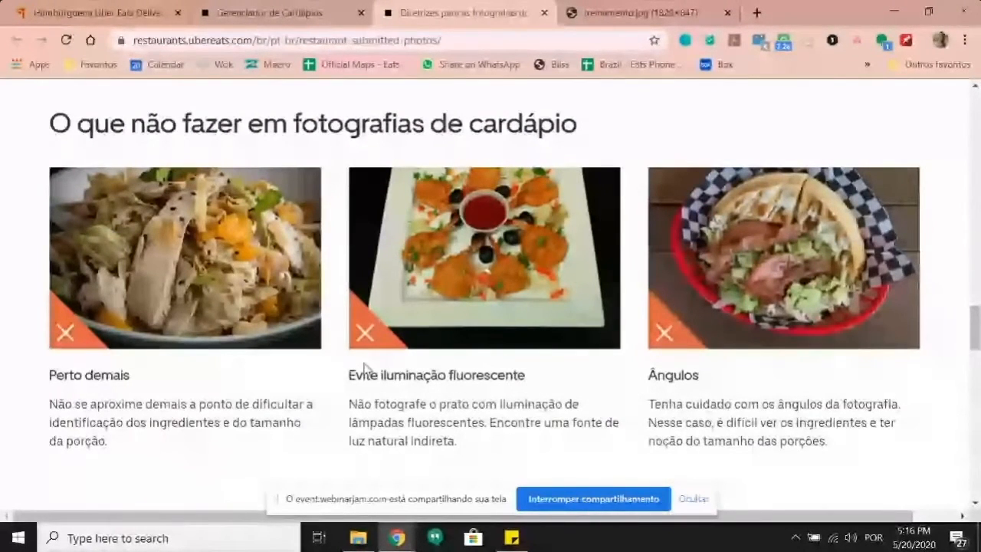
scroll(260, 343, up, 1)
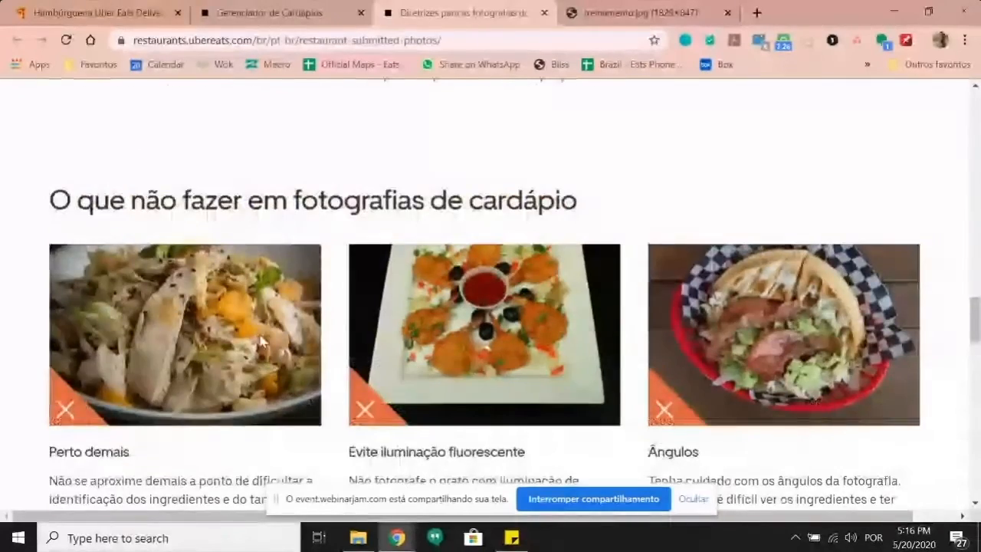
scroll(260, 342, up, 3)
scroll(242, 342, up, 6)
scroll(245, 351, up, 10)
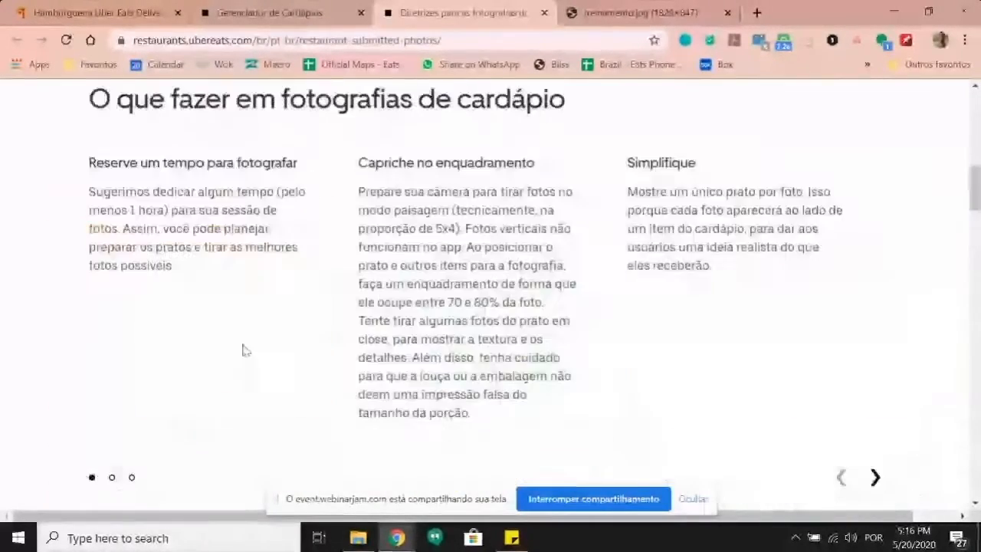
Step: Upload FRANGO GRELHADO.jpeg from Pictures > Cardapios > Treinamento as the item's photo
click(259, 9)
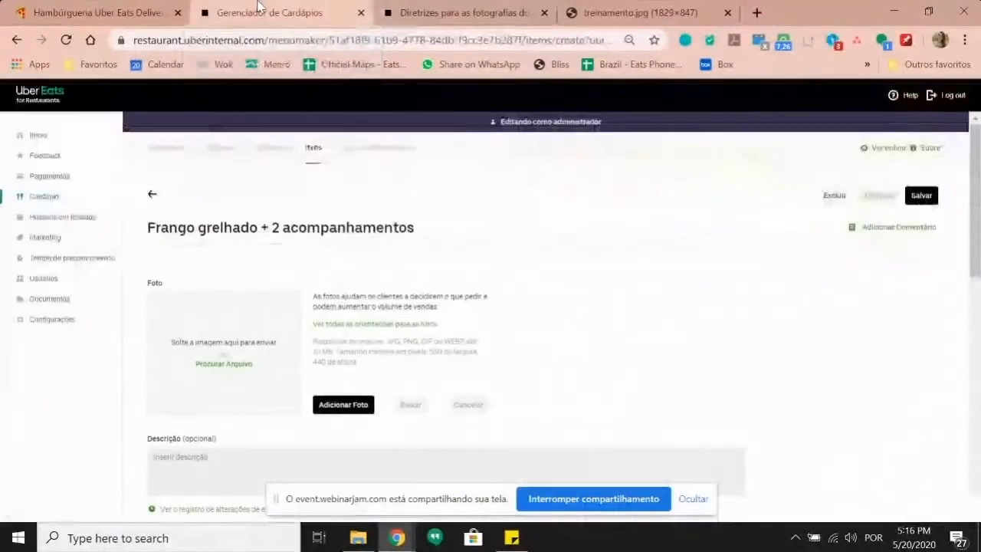
click(240, 365)
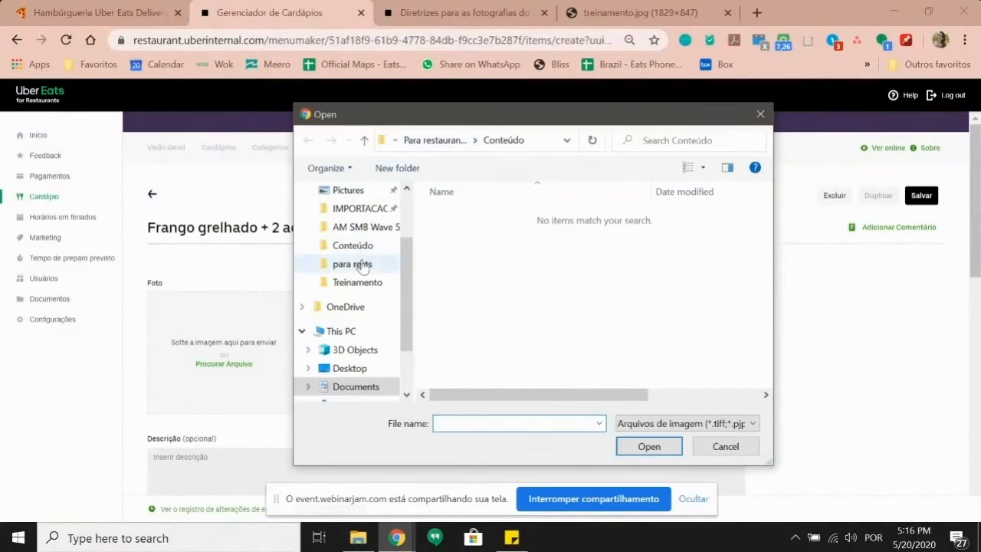
click(347, 190)
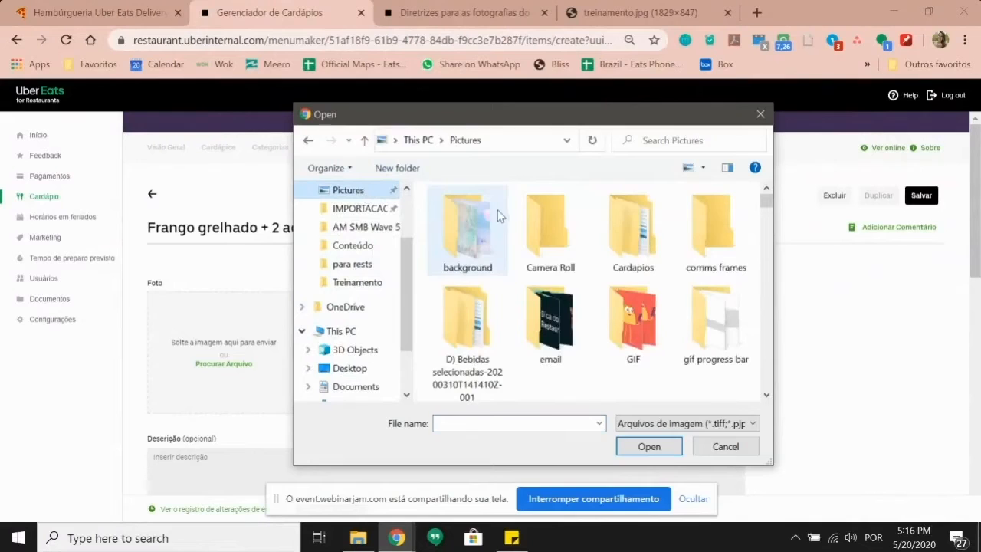
double_click(633, 218)
double_click(553, 228)
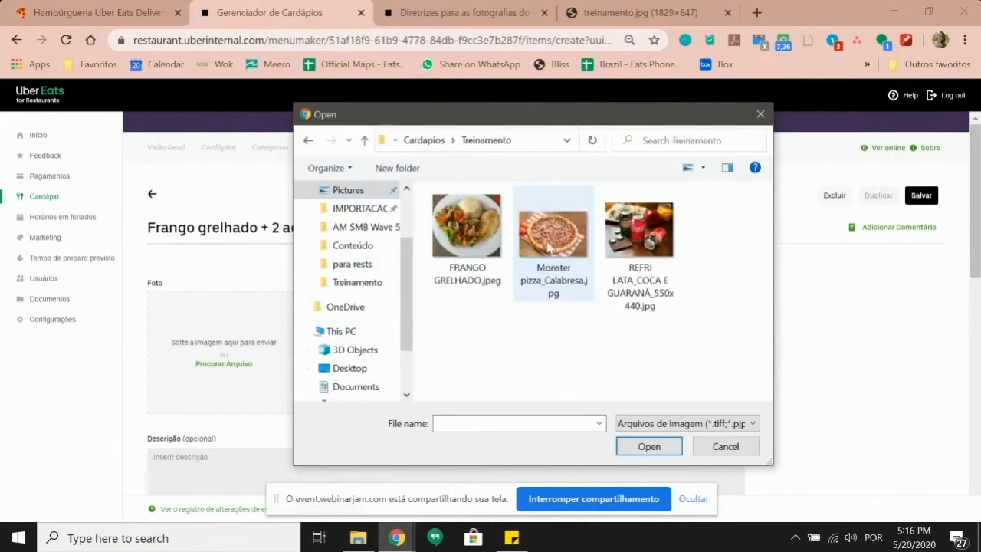
click(482, 234)
click(649, 446)
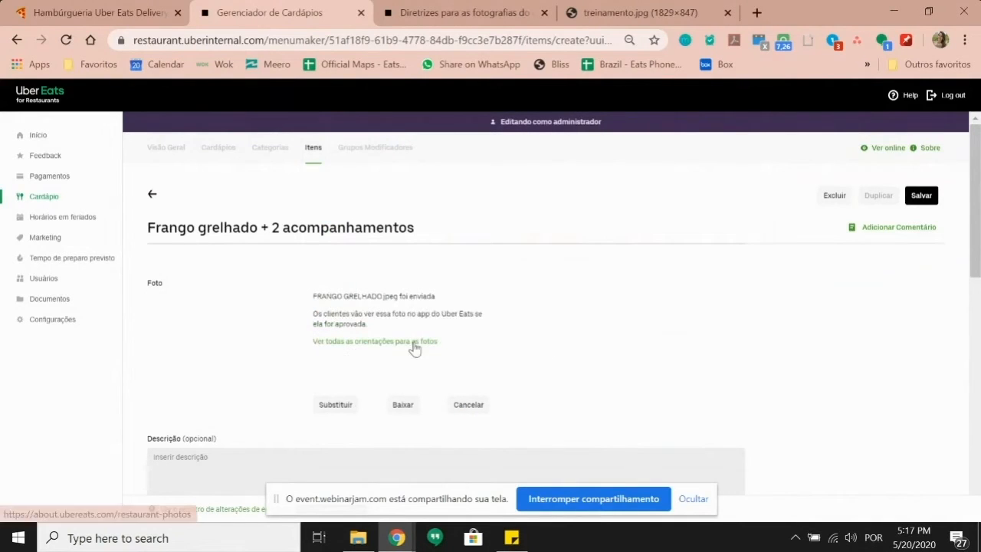
scroll(240, 350, down, 1)
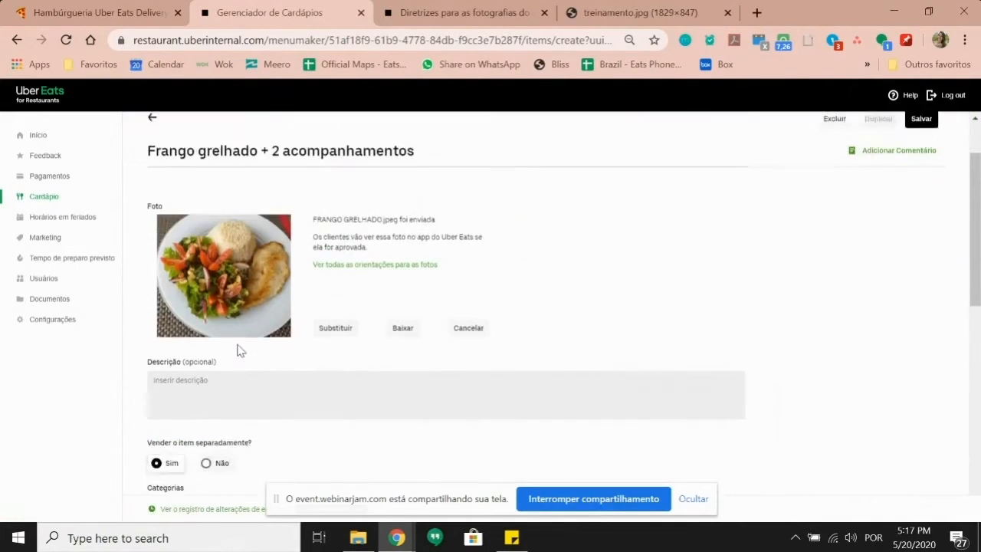
click(217, 381)
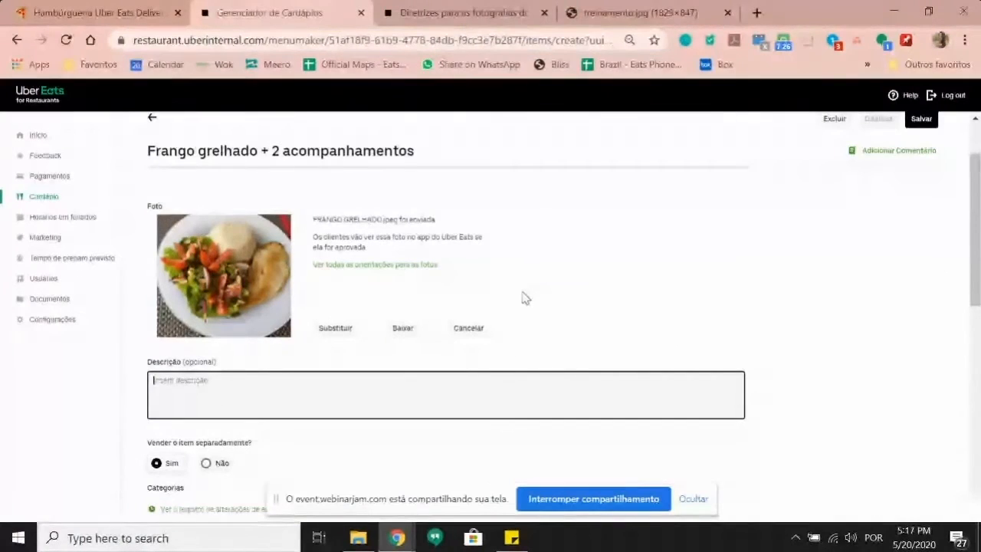
Step: Enter the description 'Delicioso peito de frango grelhado com 2 acompanhamentos. Serve 1 pessoa.'
text(Delicioso peito de frango grelhado)
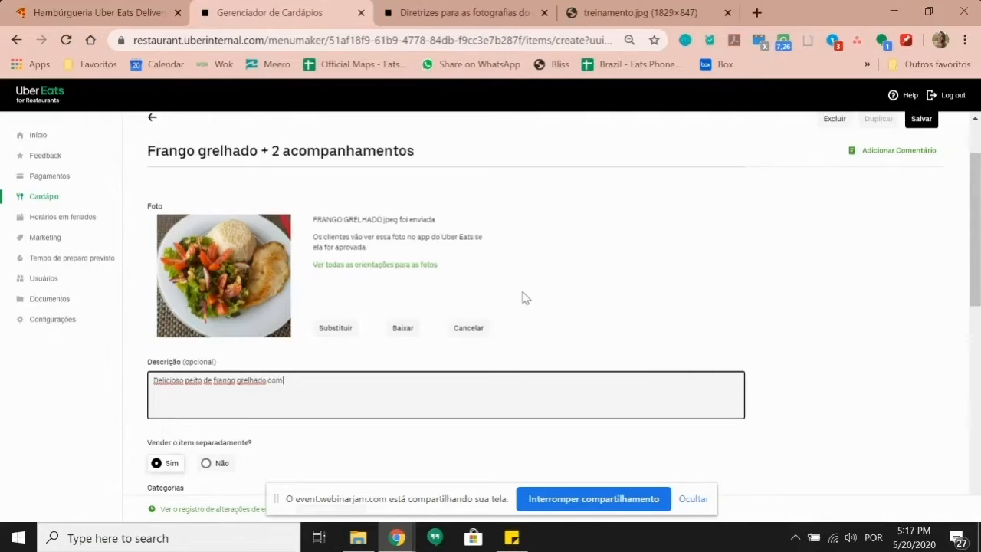
text(companhamentos. Serve 1 pessoa)
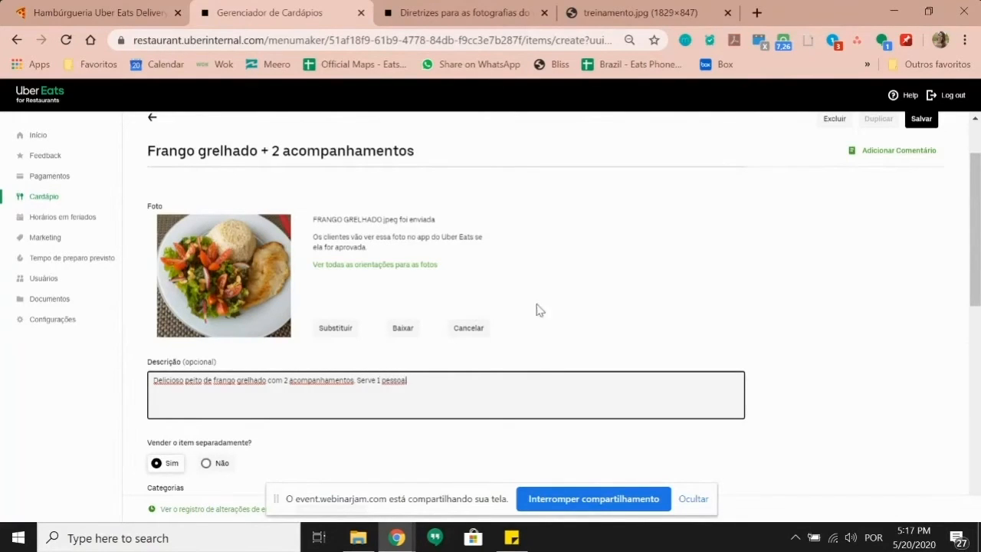
click(637, 299)
scroll(627, 299, down, 2)
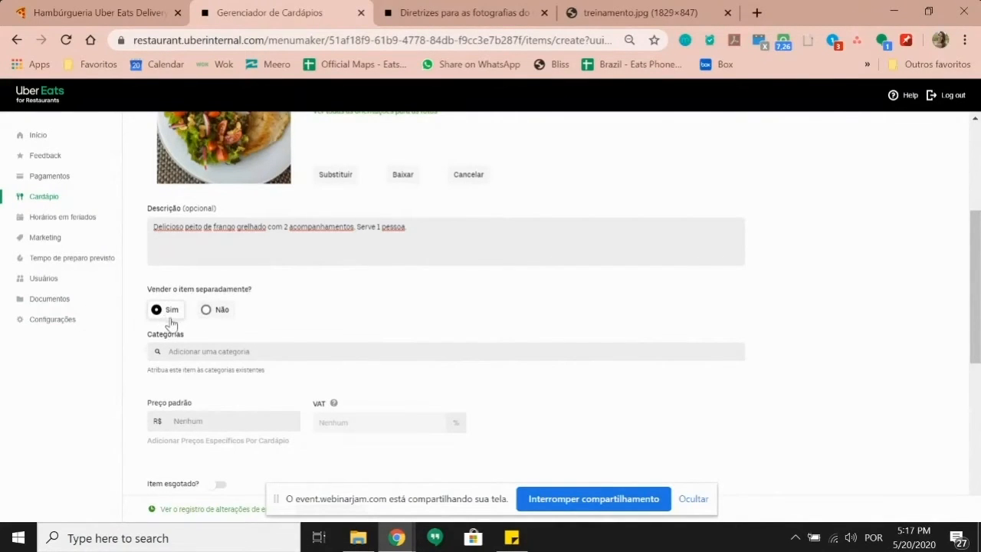
Step: Assign the item to the Pratos Executivos category
scroll(215, 351, up, 1)
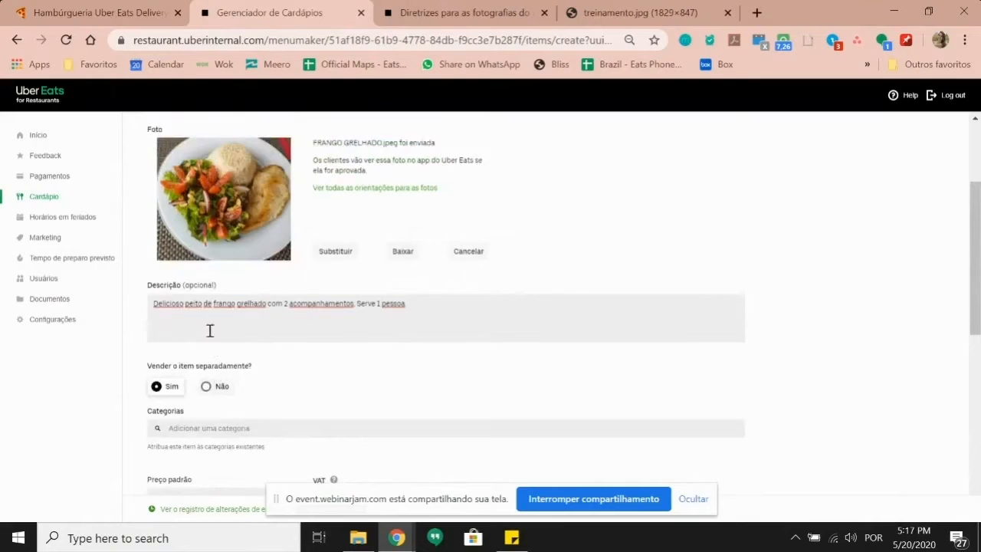
click(217, 436)
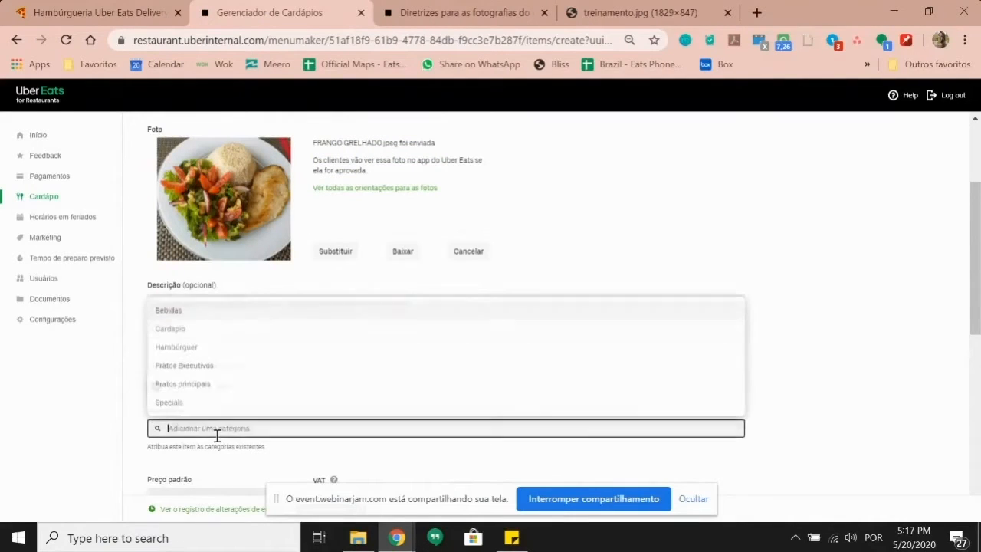
click(184, 365)
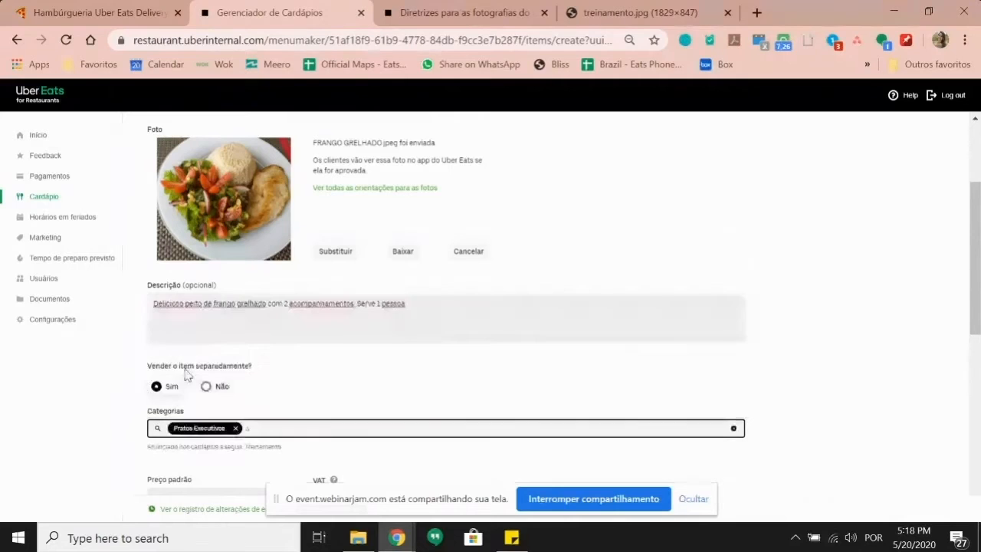
click(337, 367)
Step: Set the item's default price to R$ 15,00
scroll(300, 407, down, 1)
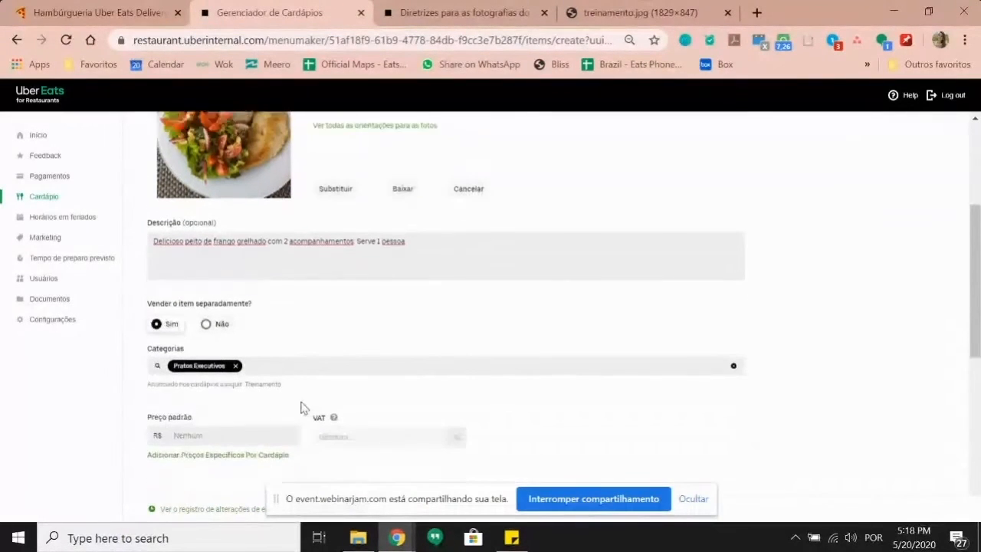
click(222, 420)
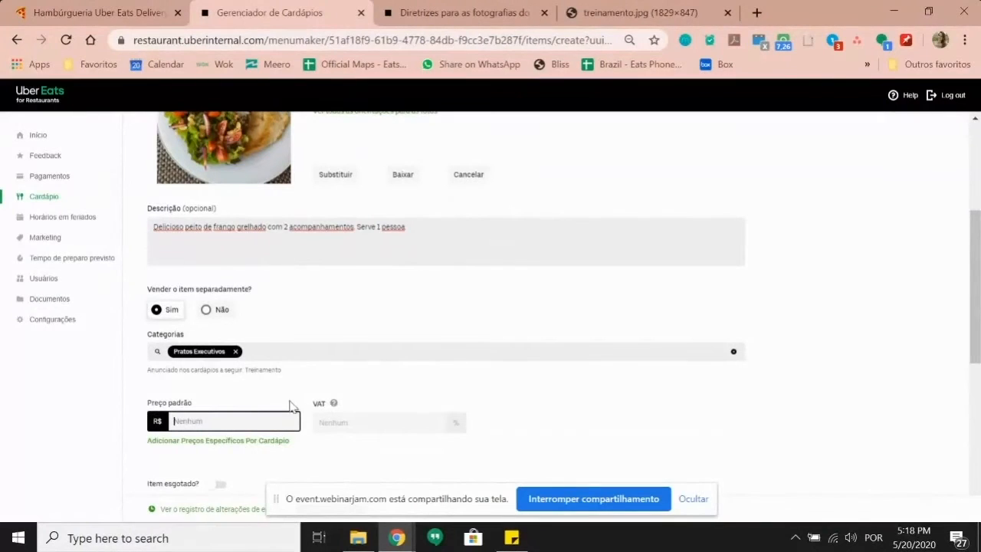
text(15,00)
click(317, 377)
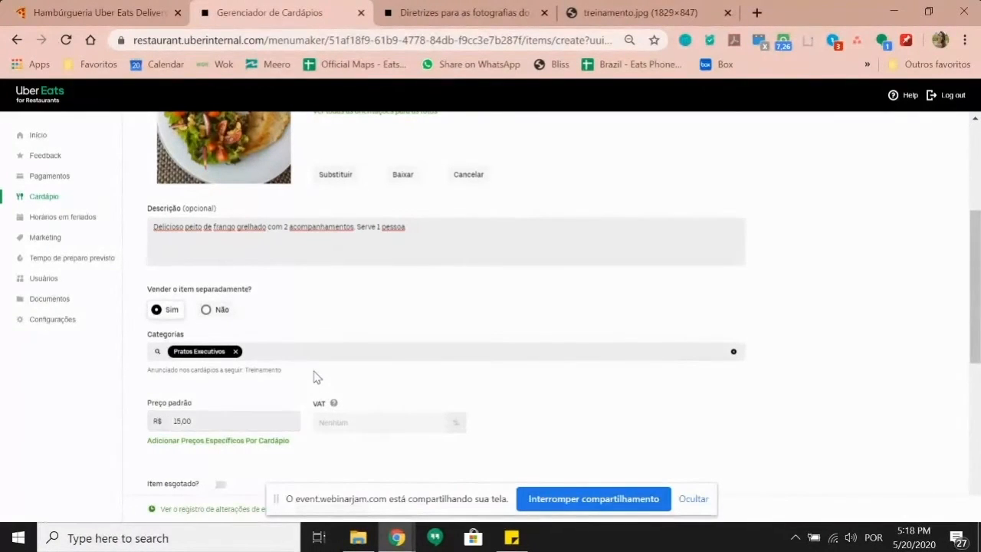
Step: Mark the item as served hot (Quente) and save it
scroll(298, 301, down, 3)
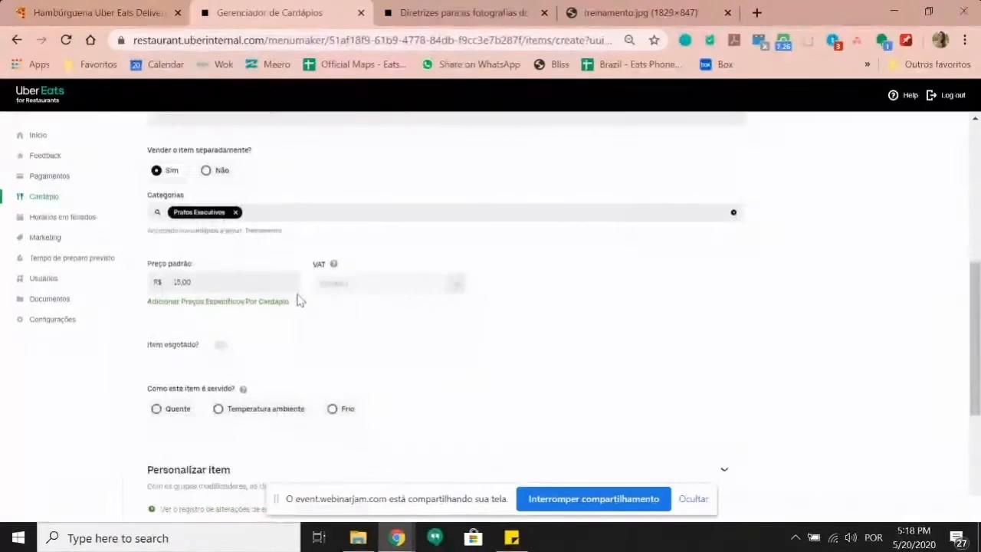
scroll(338, 342, down, 1)
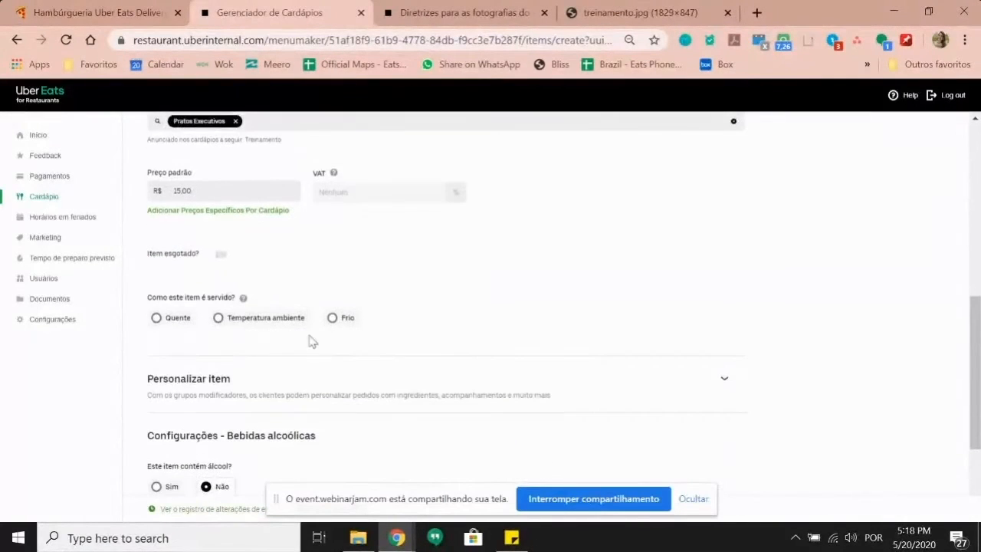
click(172, 325)
scroll(333, 350, down, 1)
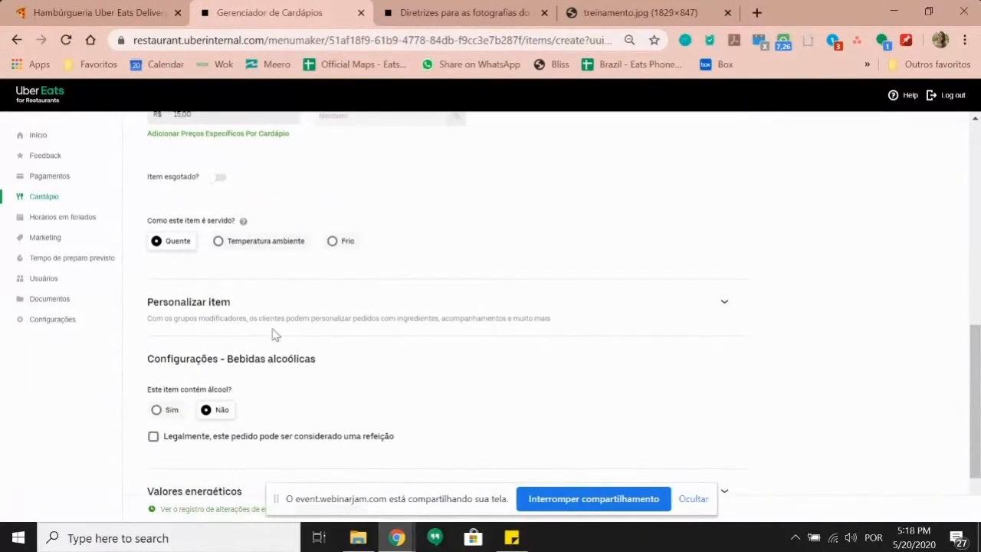
click(463, 315)
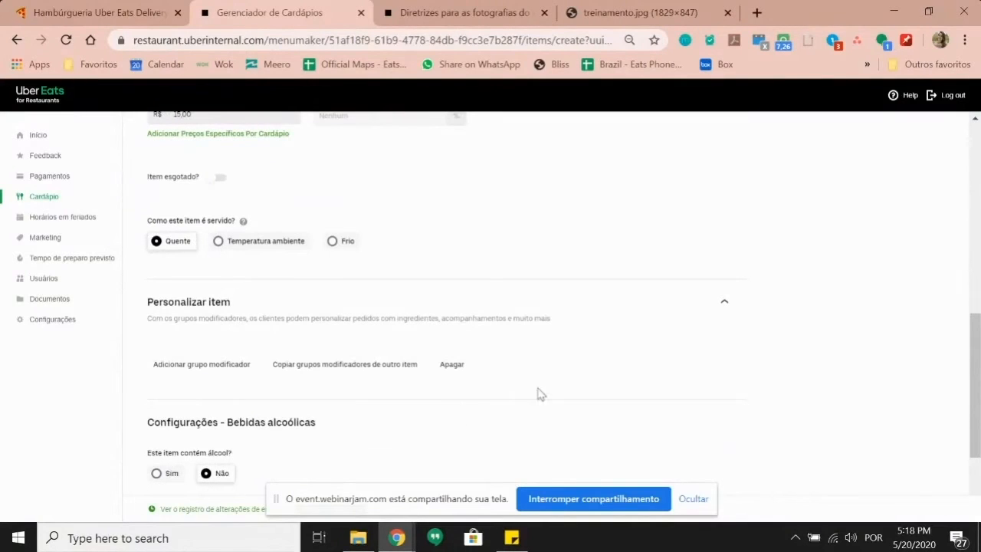
click(690, 309)
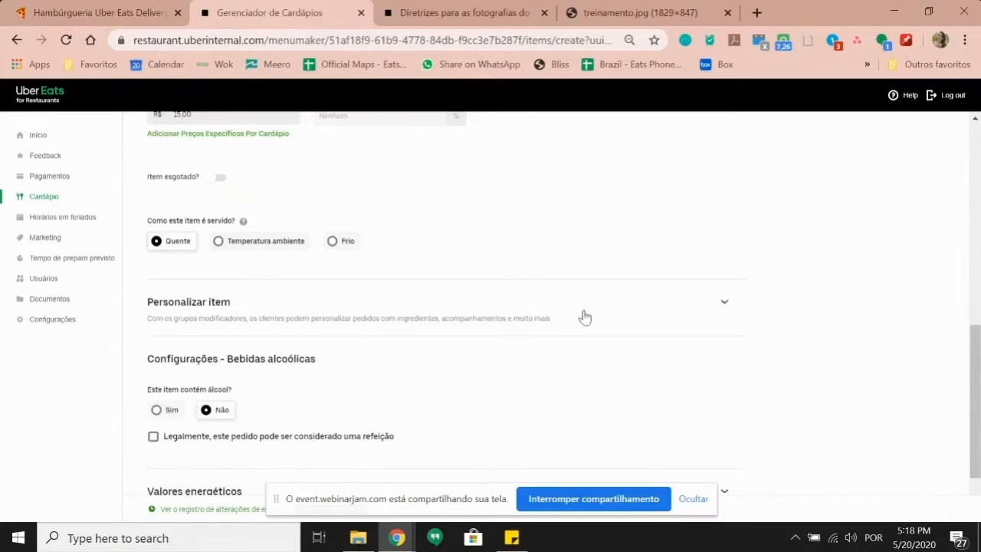
scroll(303, 336, down, 1)
scroll(303, 336, up, 4)
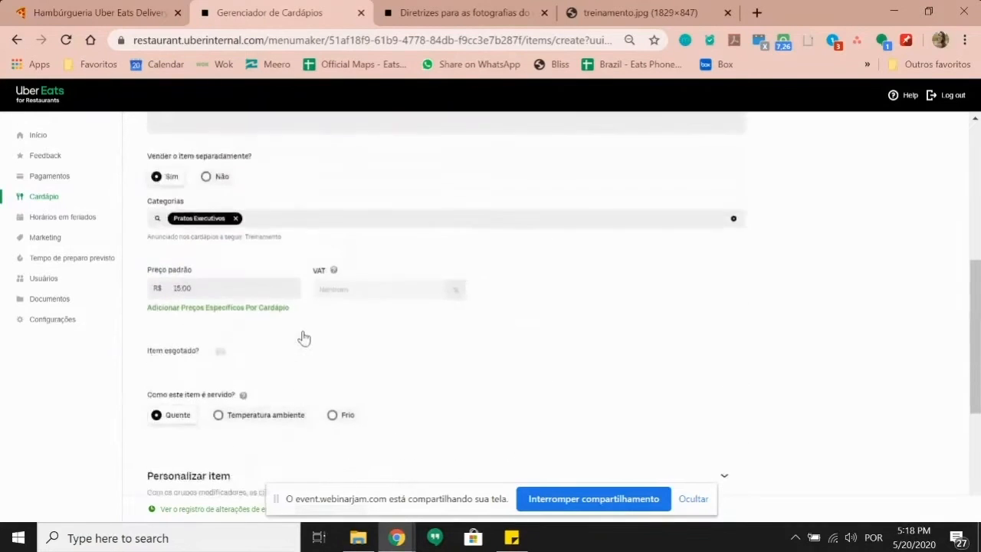
scroll(282, 313, up, 4)
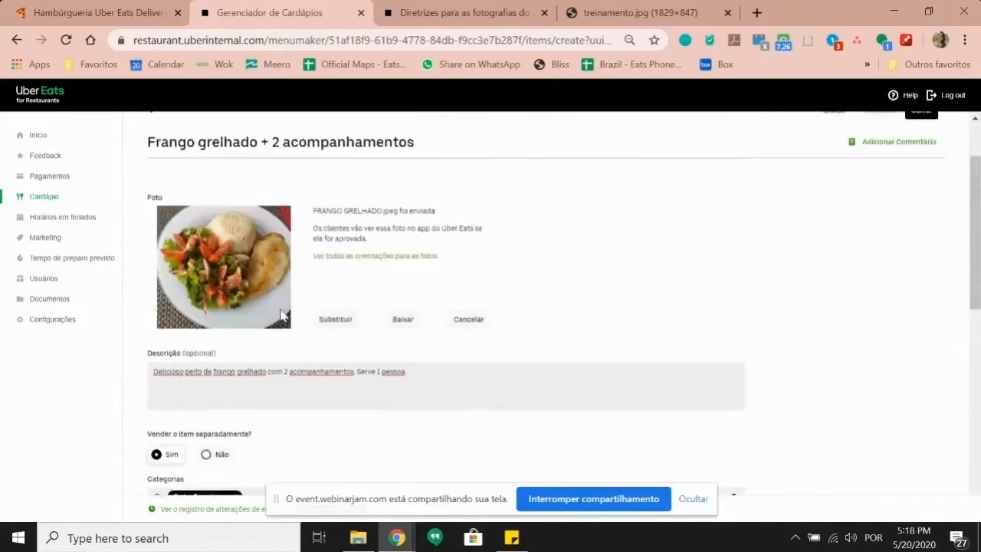
click(922, 188)
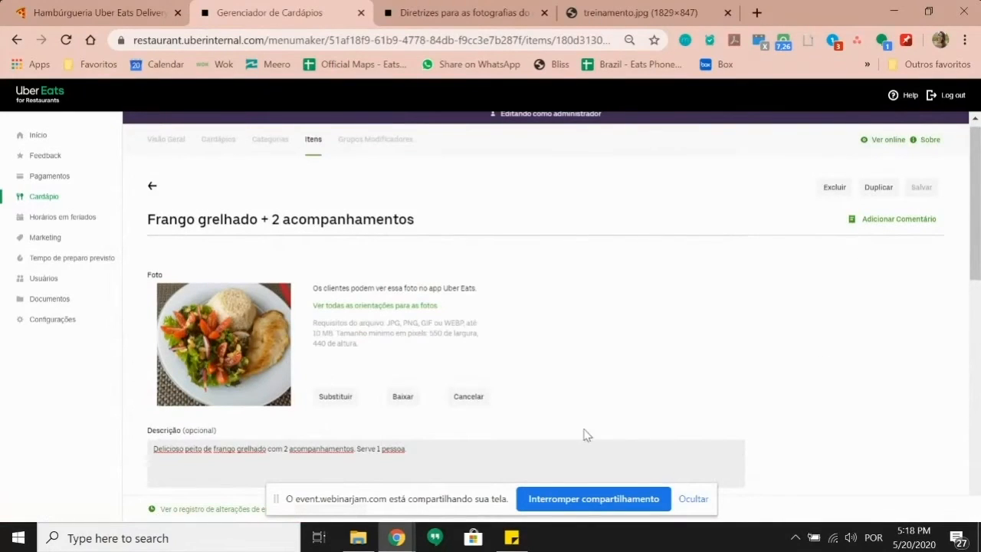
Step: Show the Treinamento menu overview and expand Pratos Executivos to find Frango grelhado at R$ 15,00
click(169, 142)
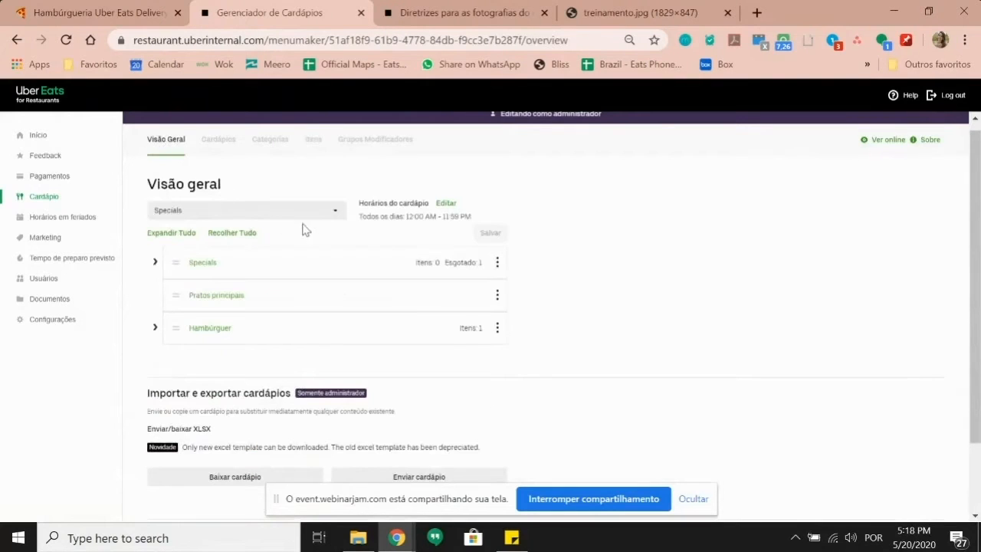
click(335, 212)
click(250, 278)
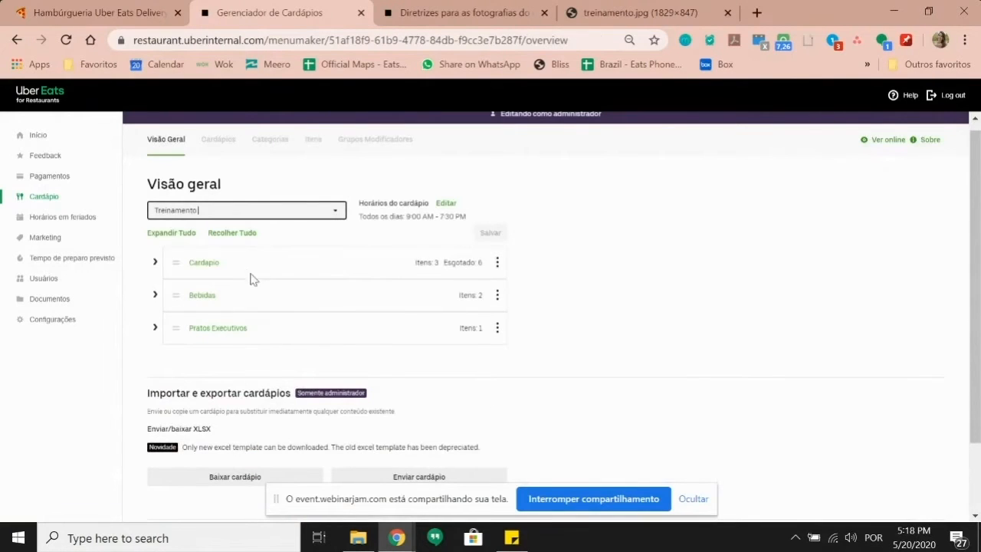
click(155, 330)
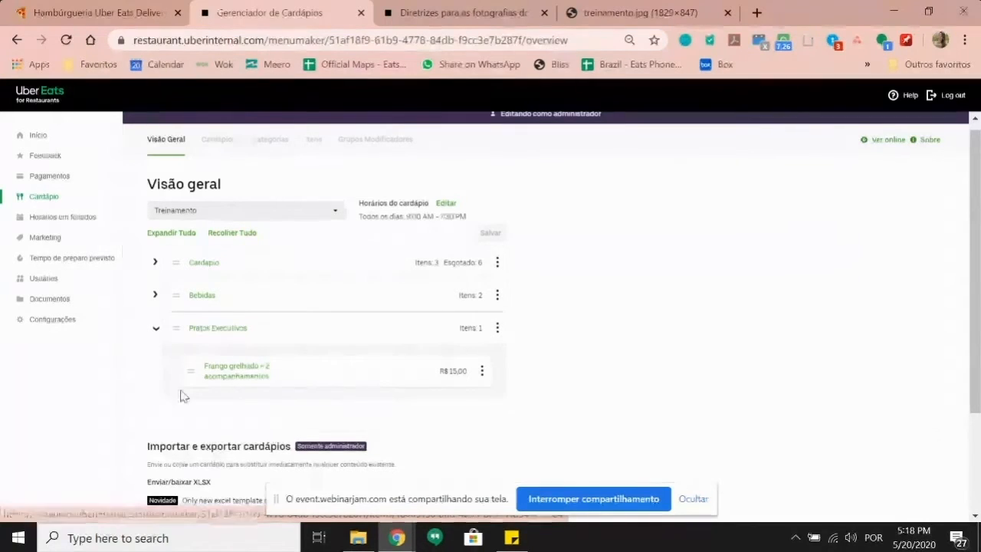
click(256, 374)
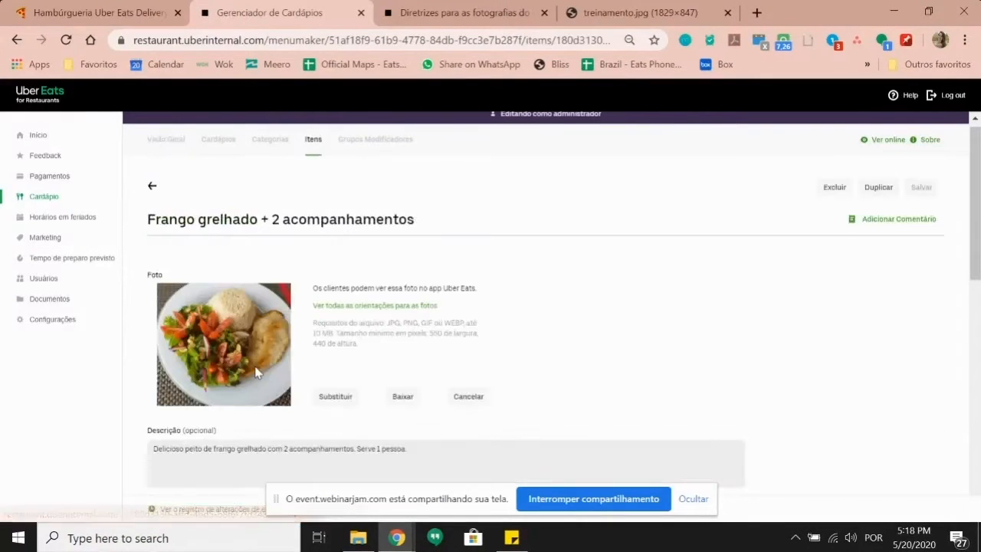
scroll(352, 277, down, 1)
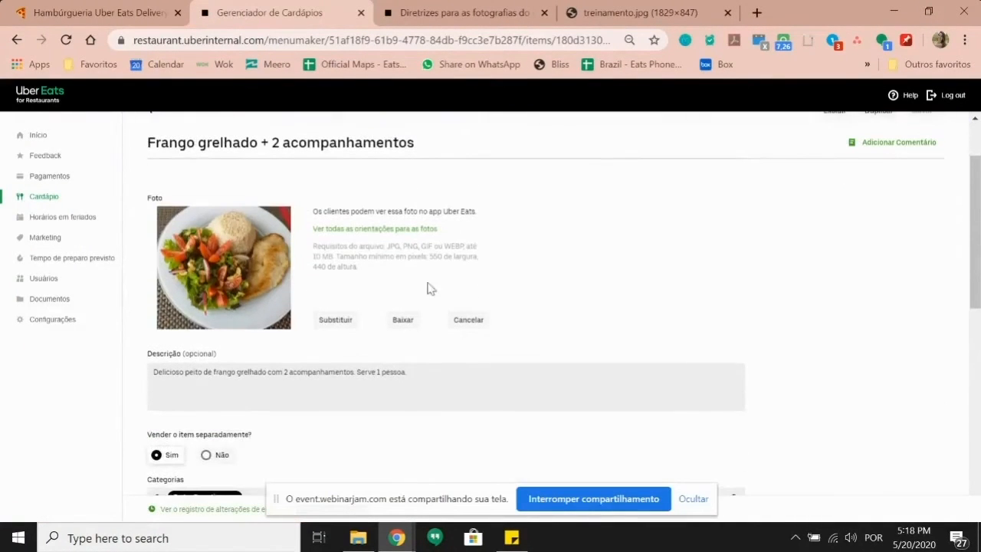
scroll(308, 451, down, 2)
scroll(307, 383, up, 4)
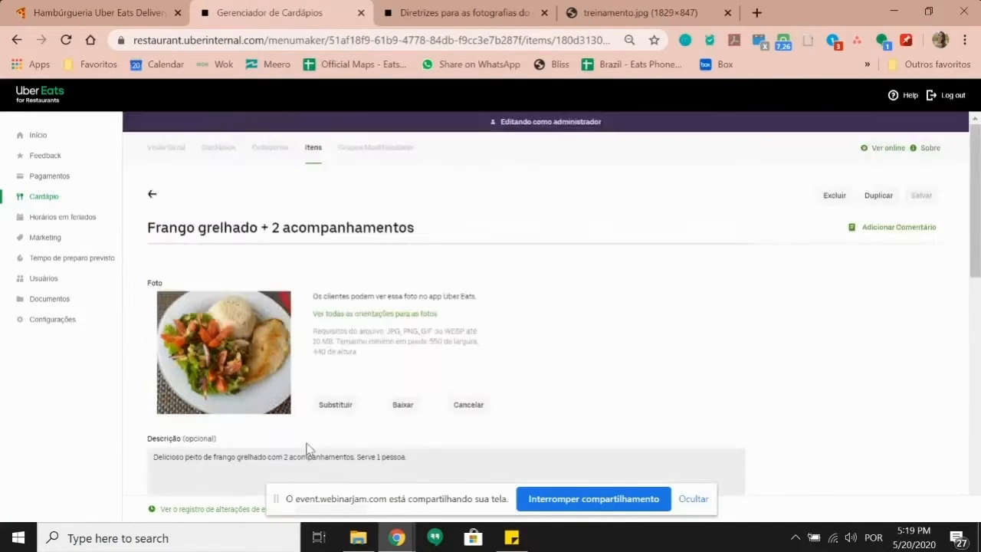
click(313, 153)
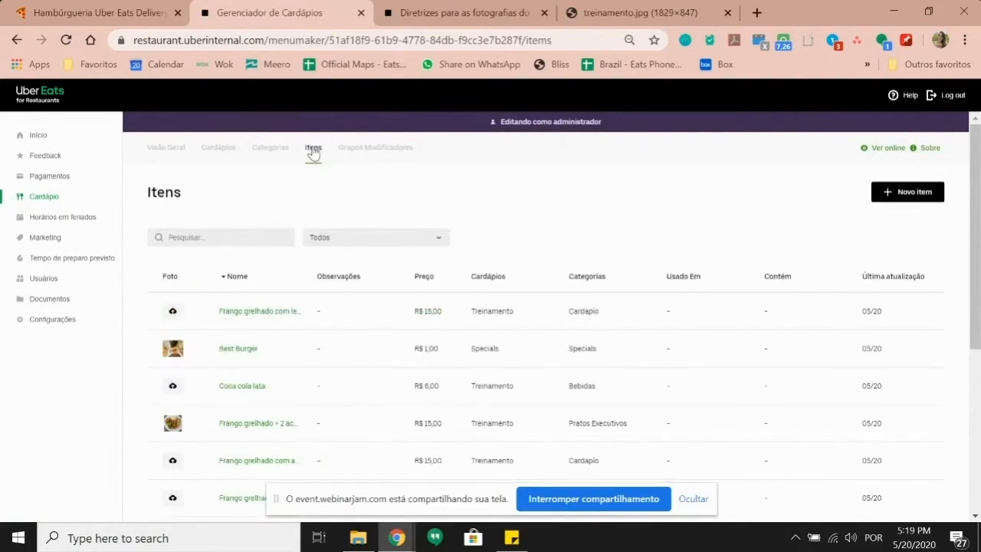
scroll(394, 258, down, 4)
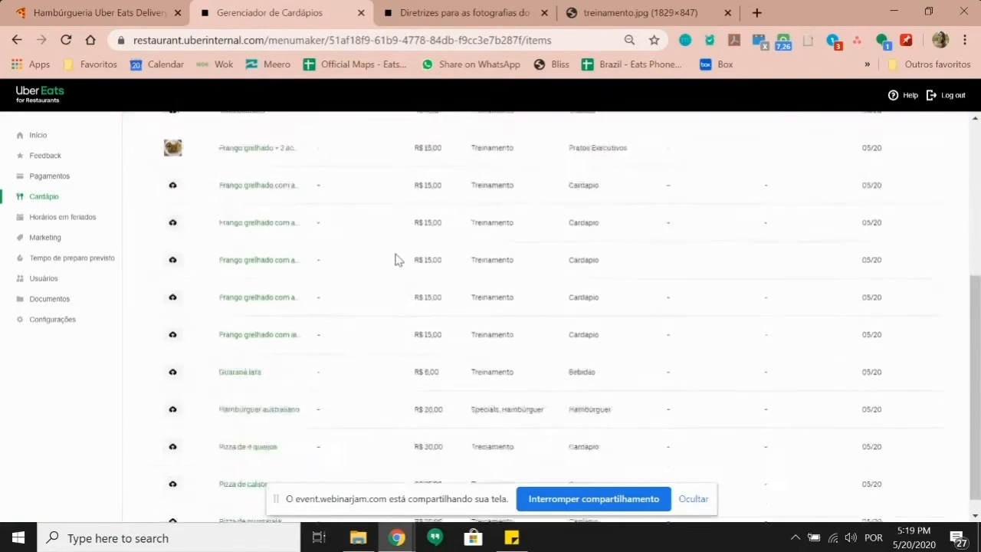
scroll(230, 225, up, 1)
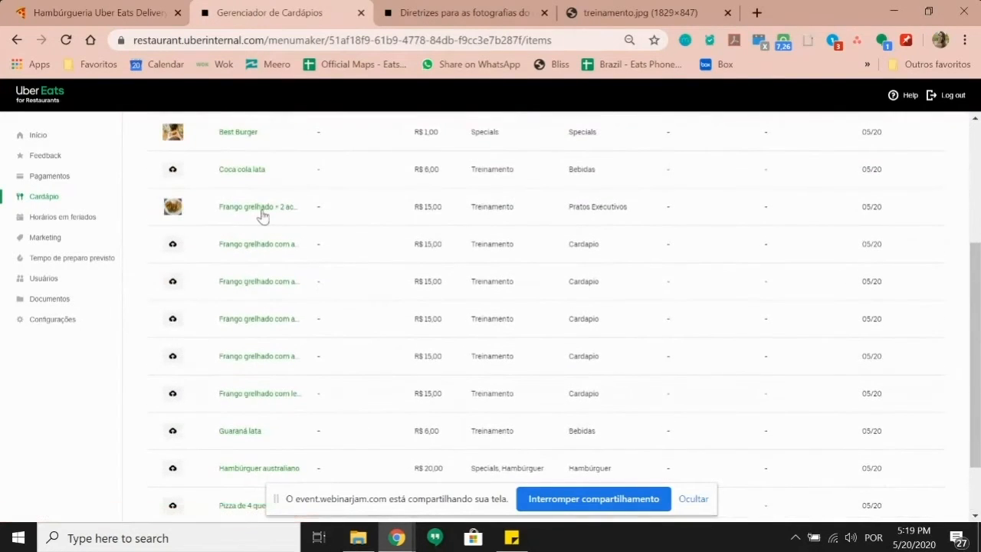
scroll(390, 322, up, 3)
scroll(449, 300, down, 1)
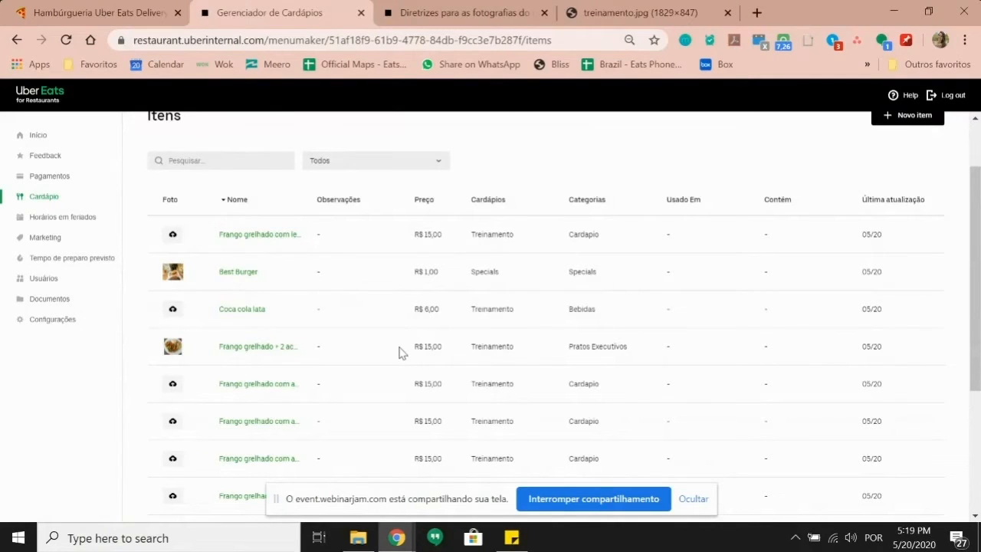
scroll(398, 352, up, 1)
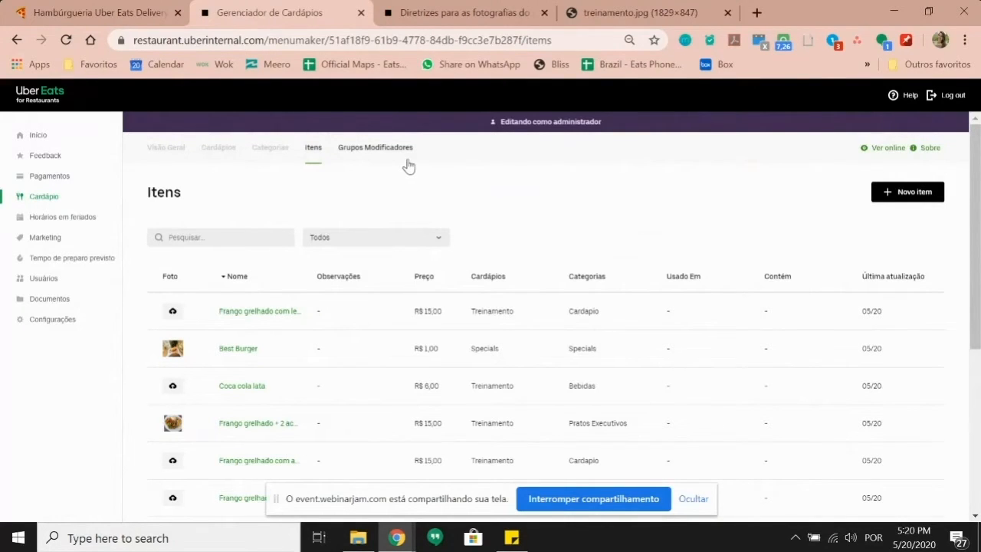
Step: In Grupos Modificadores, create a new group named 'Escolha os dois acompanhamentos'
click(376, 147)
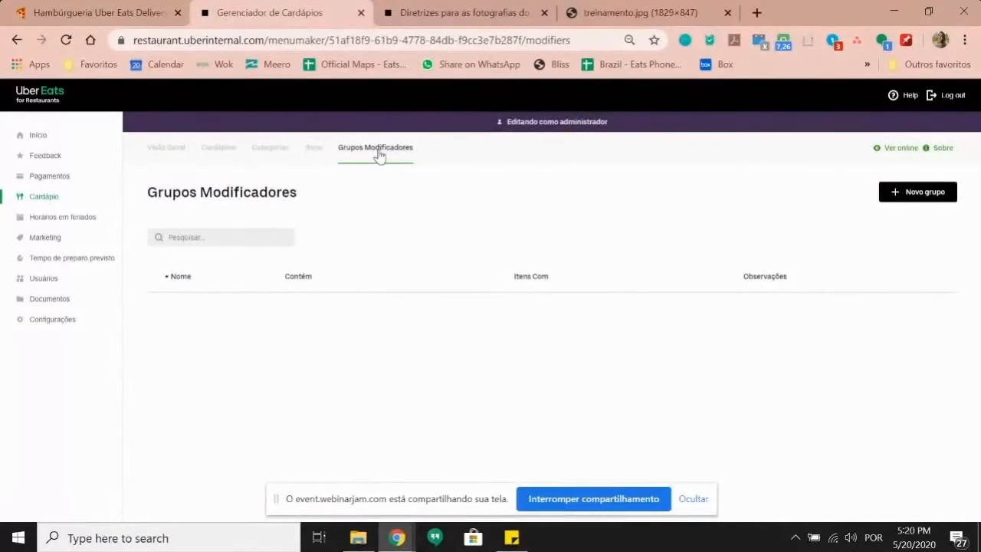
click(915, 196)
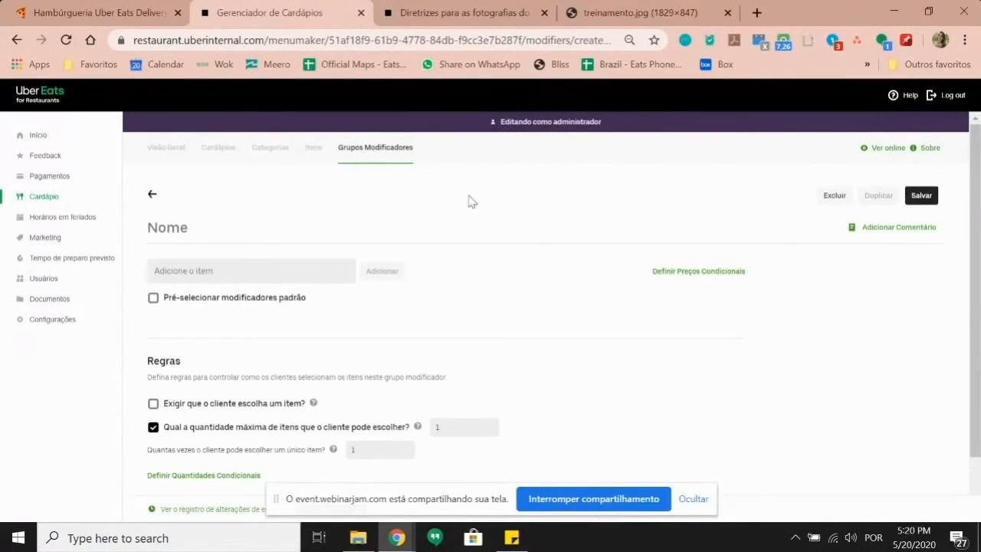
click(200, 227)
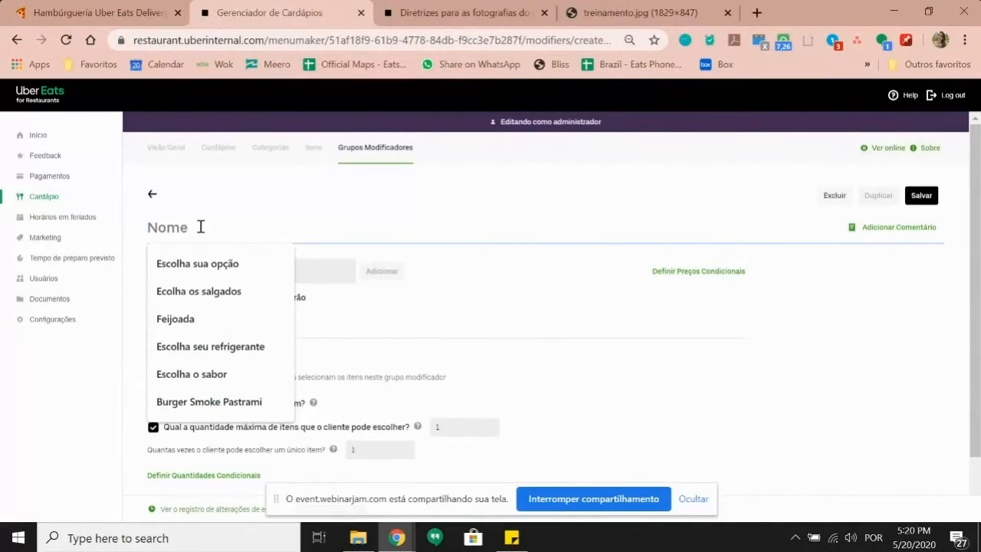
text(Escol)
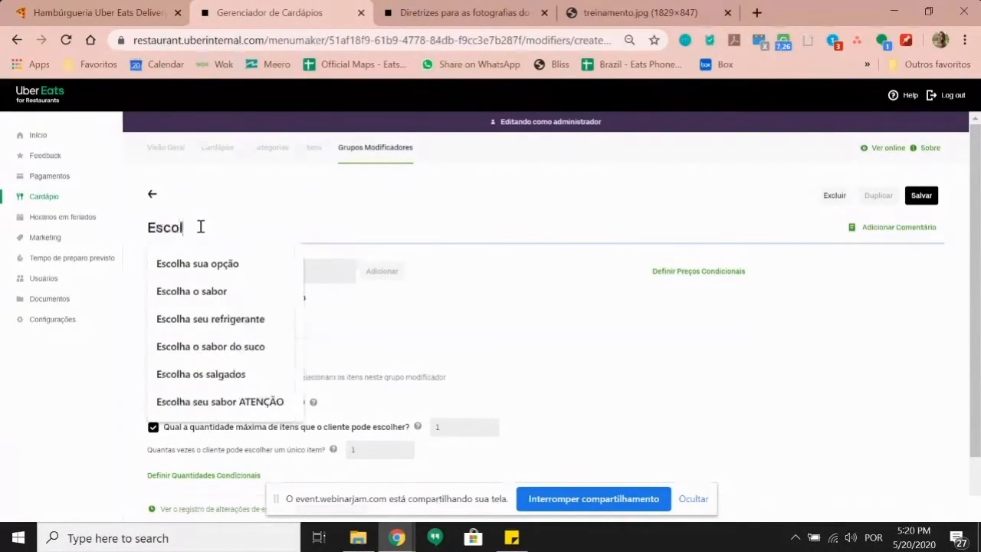
text(ha os)
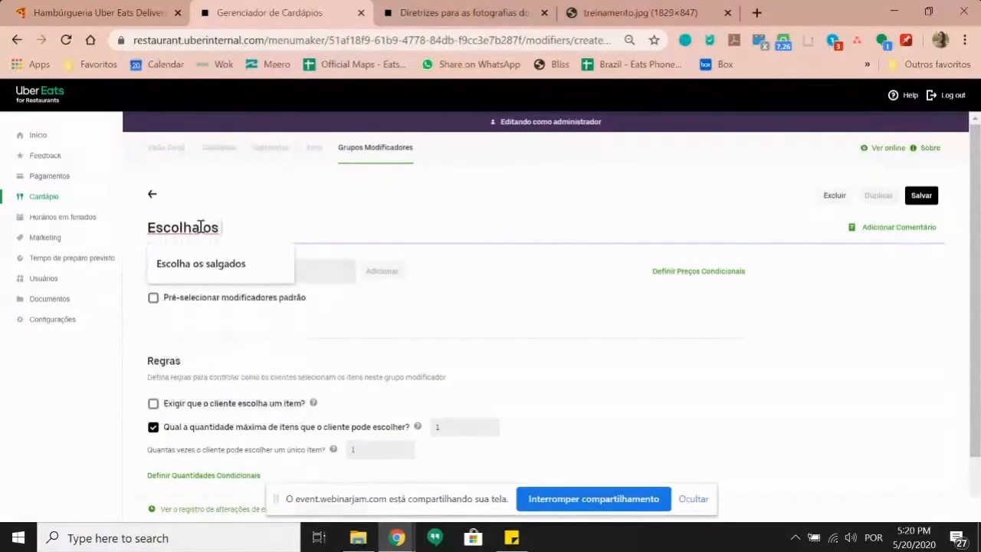
text( dois acompanhamentos)
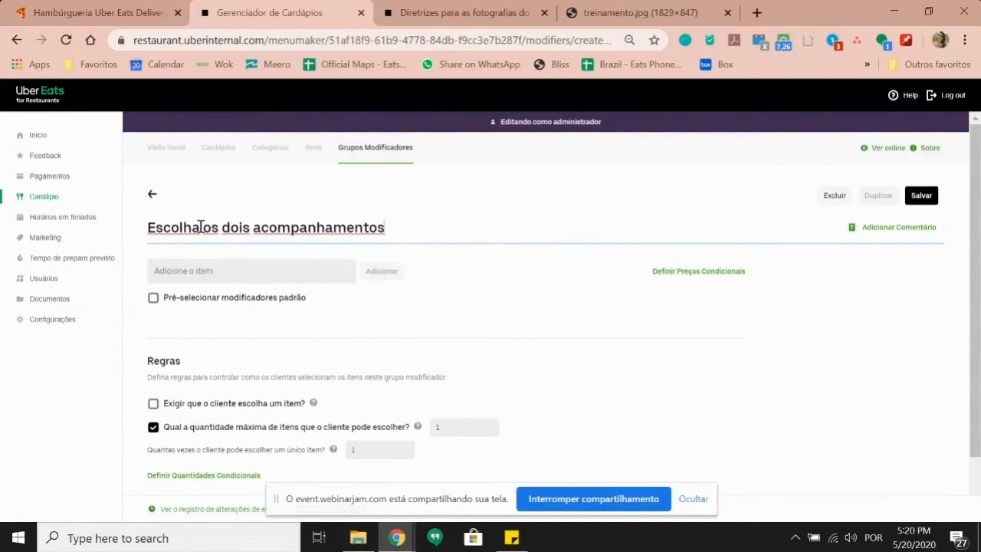
click(250, 269)
click(249, 270)
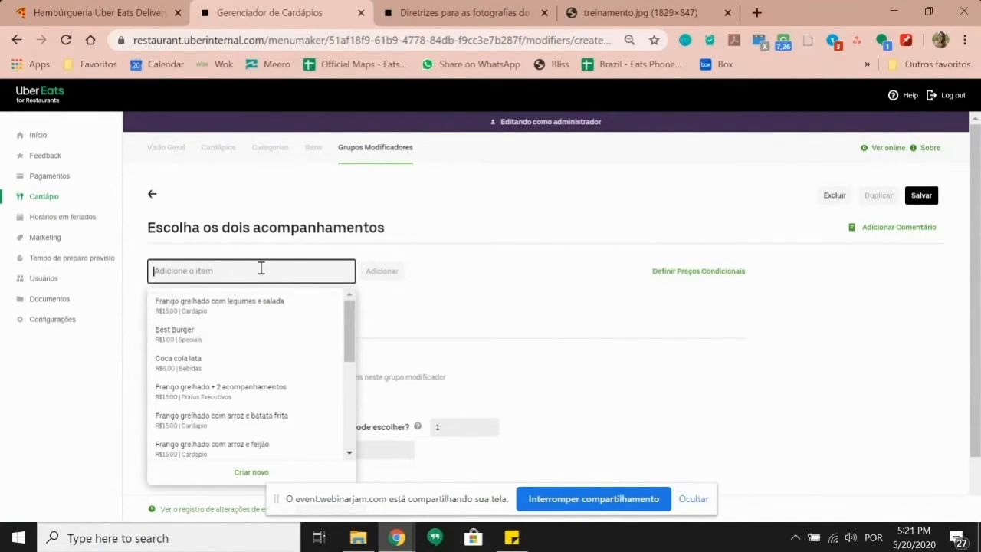
Step: Create an Arroz item, not sold separately, priced R$ 0,00, and add it to the group
click(239, 476)
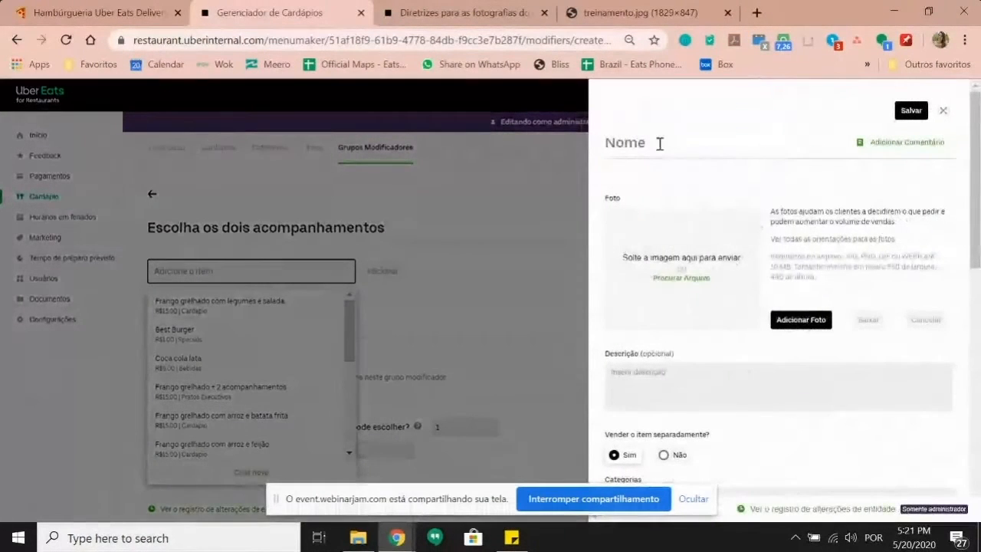
click(651, 138)
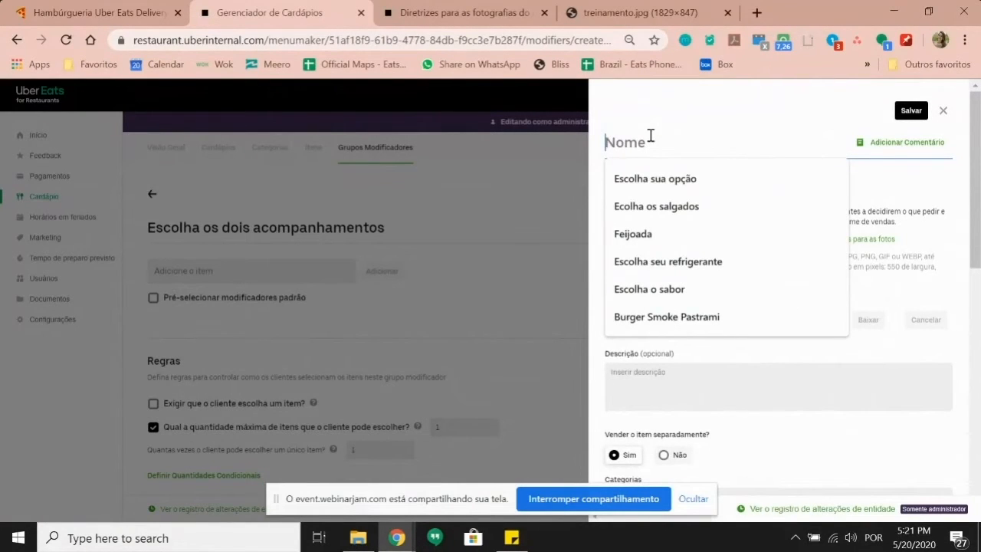
text(Arroz)
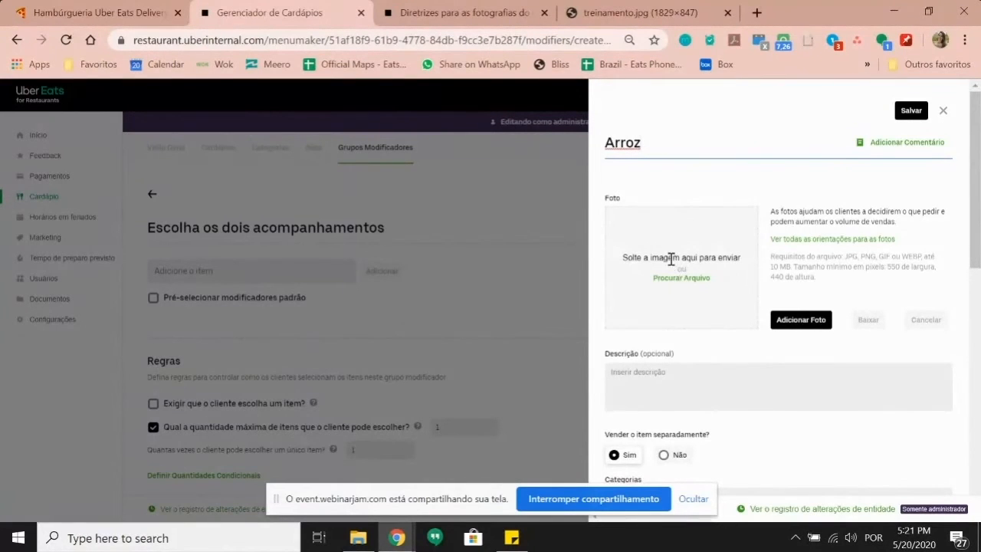
scroll(667, 264, down, 1)
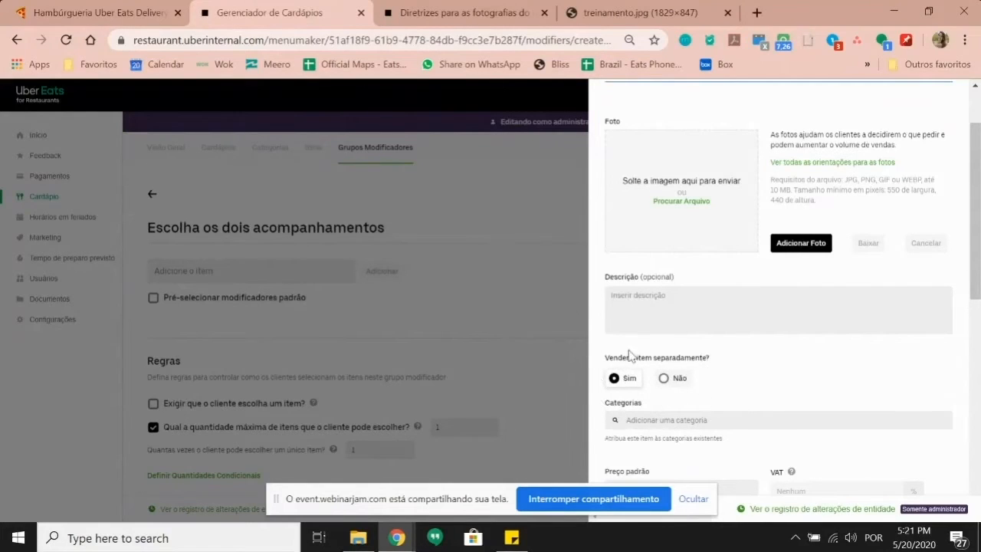
click(665, 381)
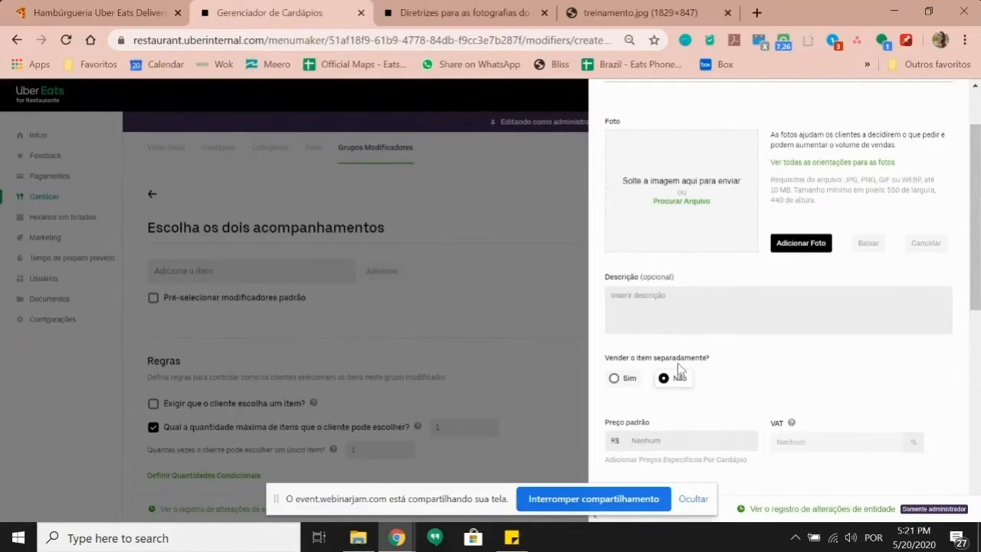
scroll(678, 368, down, 1)
click(679, 363)
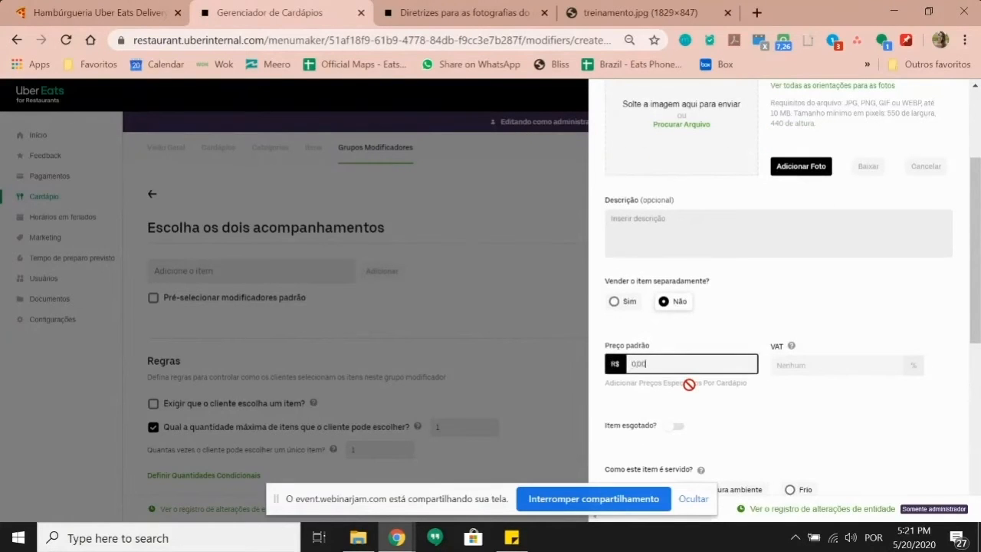
scroll(766, 345, up, 2)
click(919, 112)
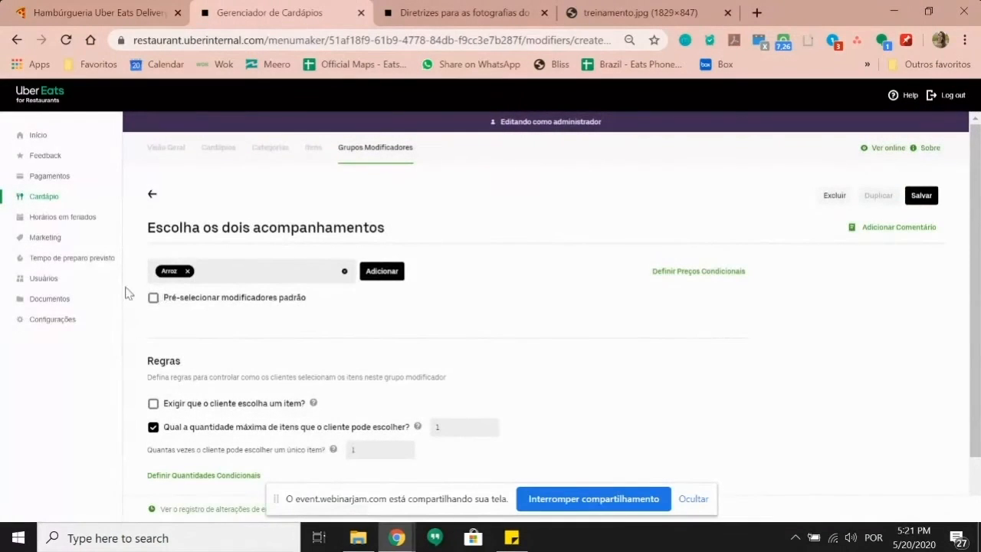
click(380, 271)
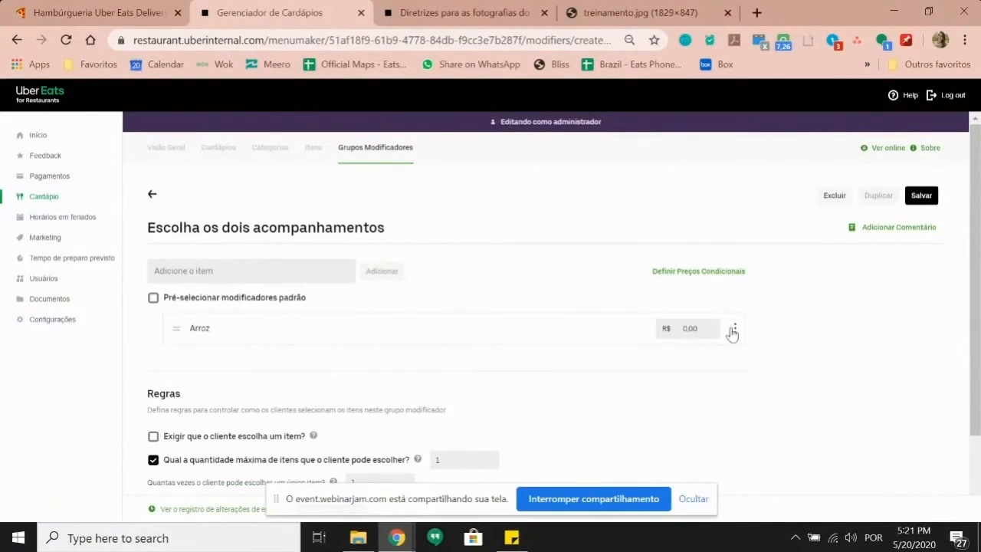
Step: Create a Batata frita item, not sold separately, at price 0, and add it to the group
click(262, 270)
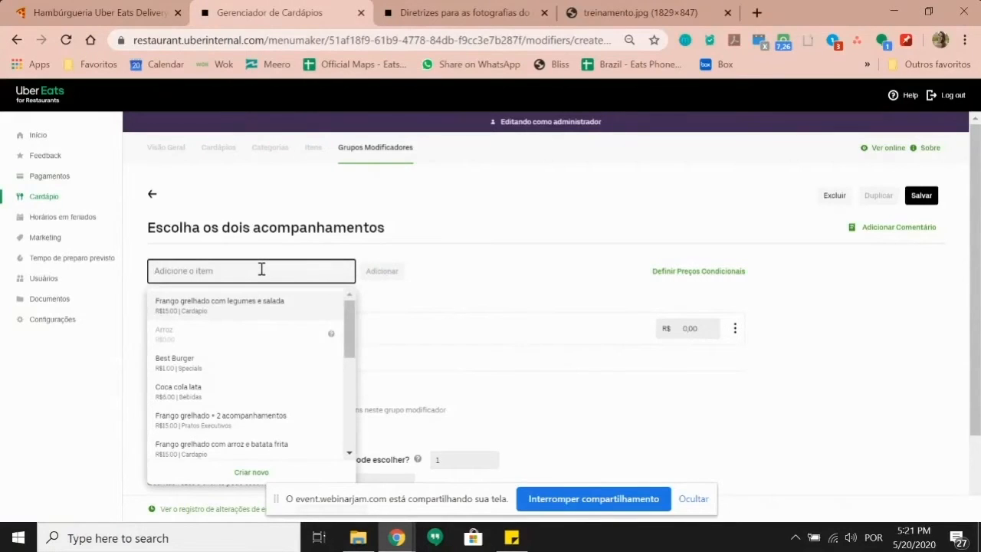
text(Batata)
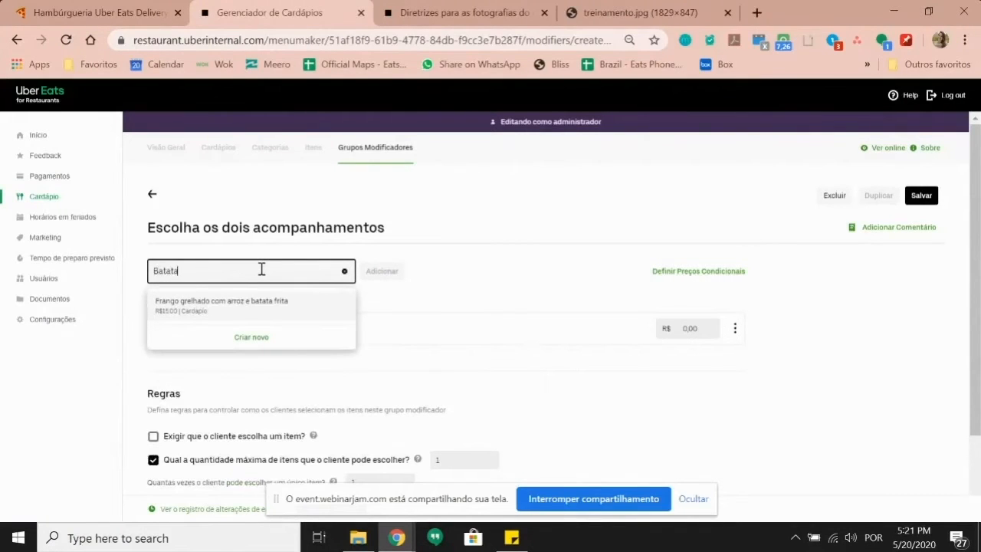
click(253, 336)
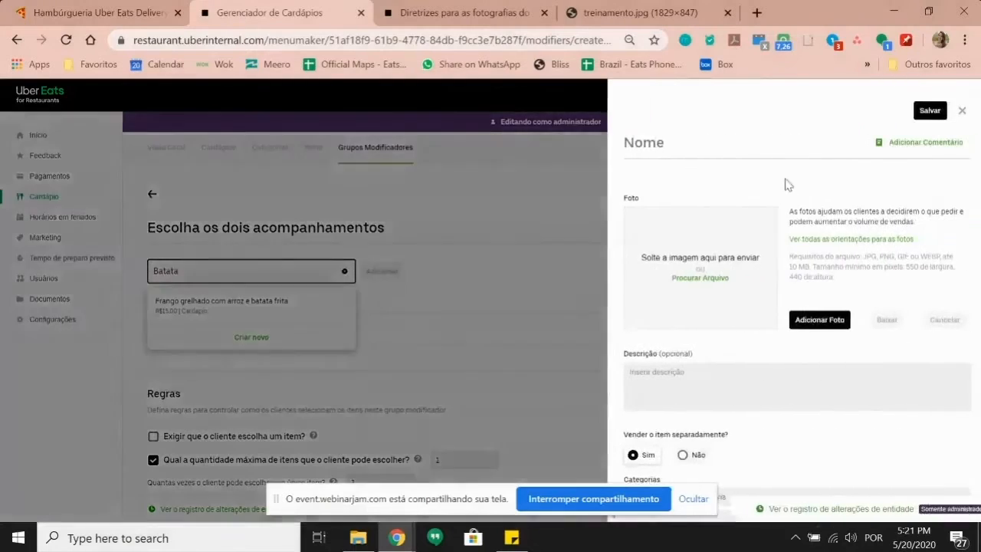
text(Bta)
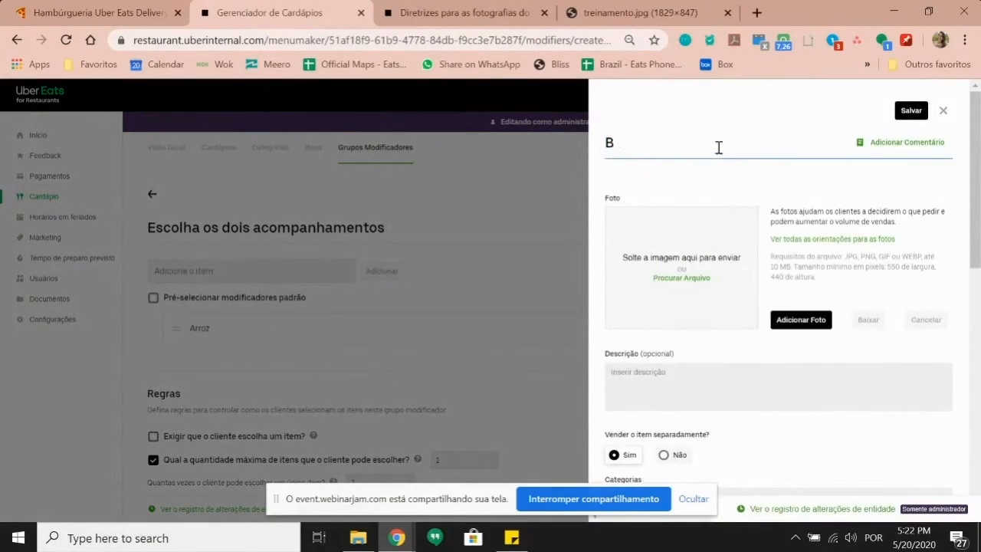
key(BackSpace)
text(atata frit)
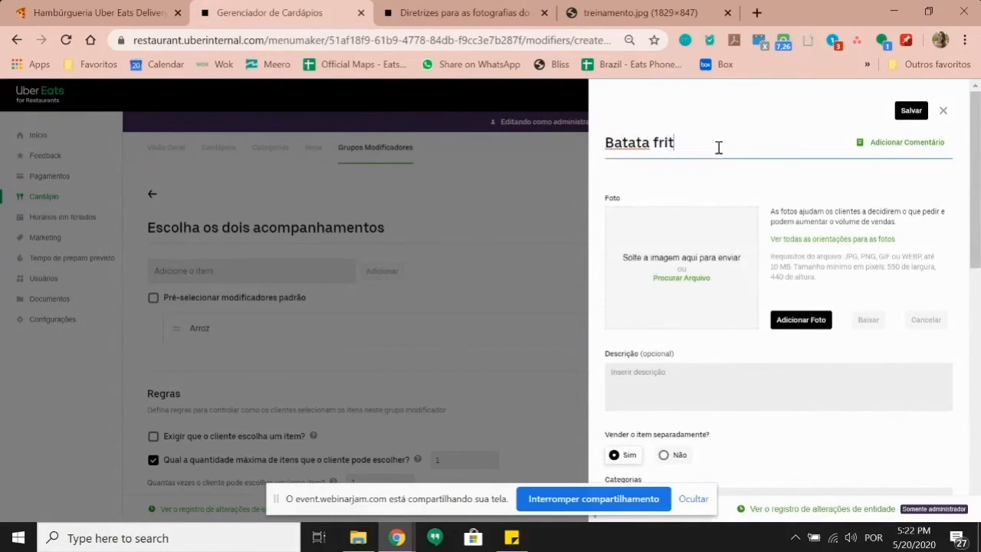
click(677, 454)
scroll(665, 418, down, 1)
click(678, 443)
text(0)
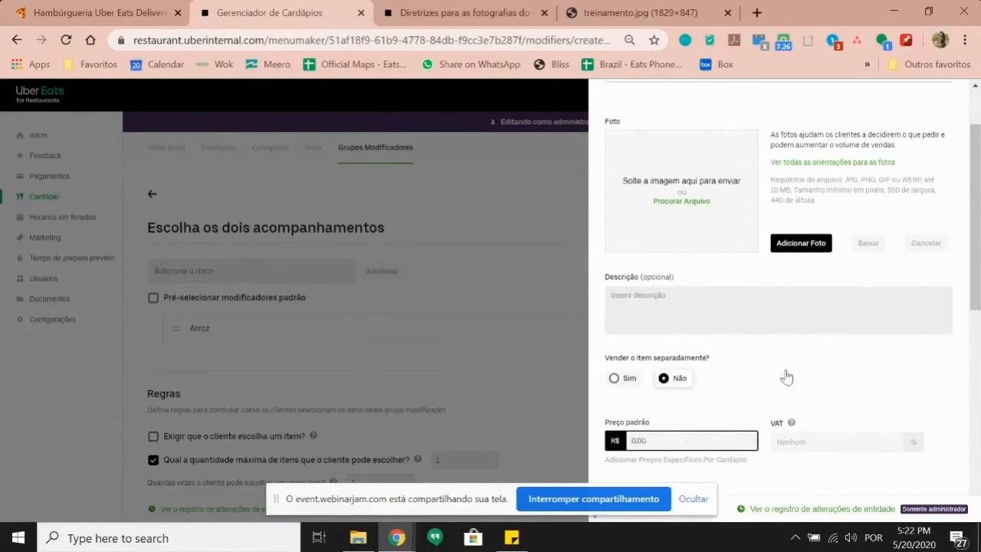
scroll(784, 376, down, 6)
scroll(764, 381, up, 10)
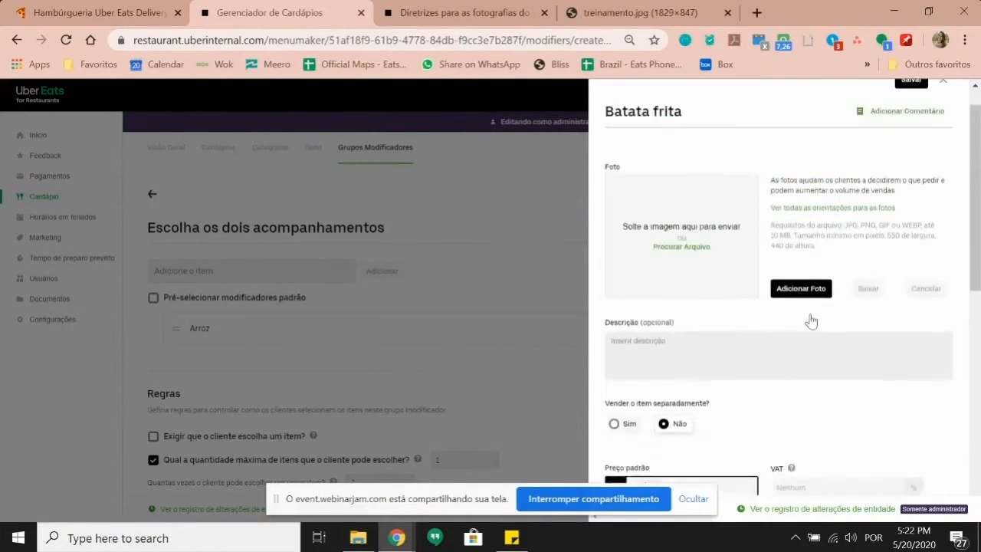
click(911, 110)
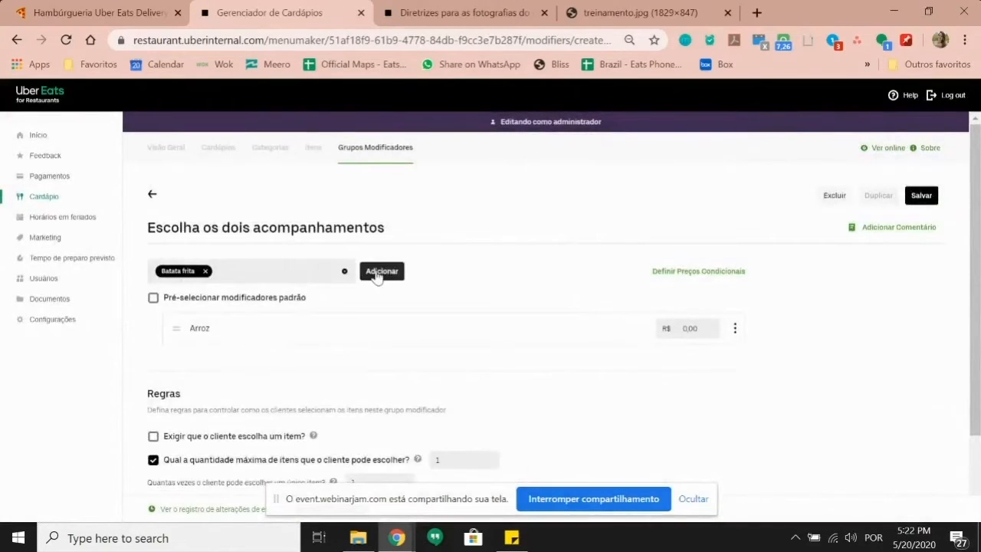
click(381, 271)
Step: Create a Salada item, not sold separately, at price 0, and add it to the group
click(257, 277)
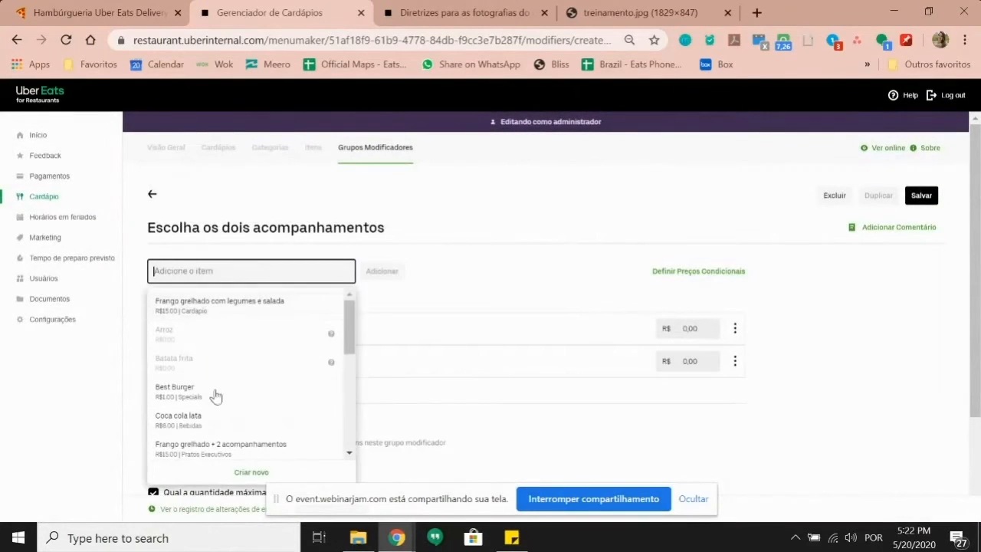
click(224, 474)
click(716, 147)
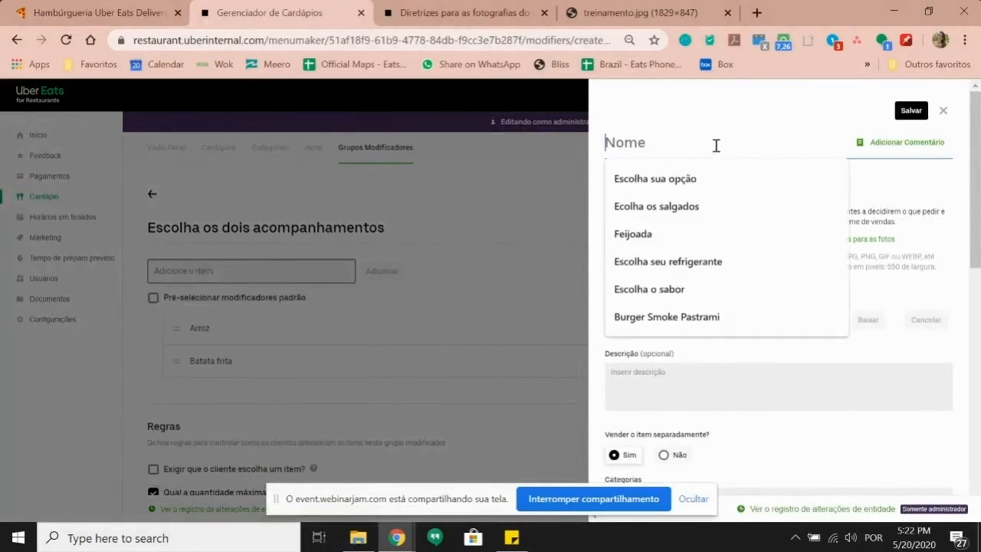
text(SALAD)
key(BackSpace)
key(BackSpace)
key(BackSpace)
key(BackSpace)
text(alada)
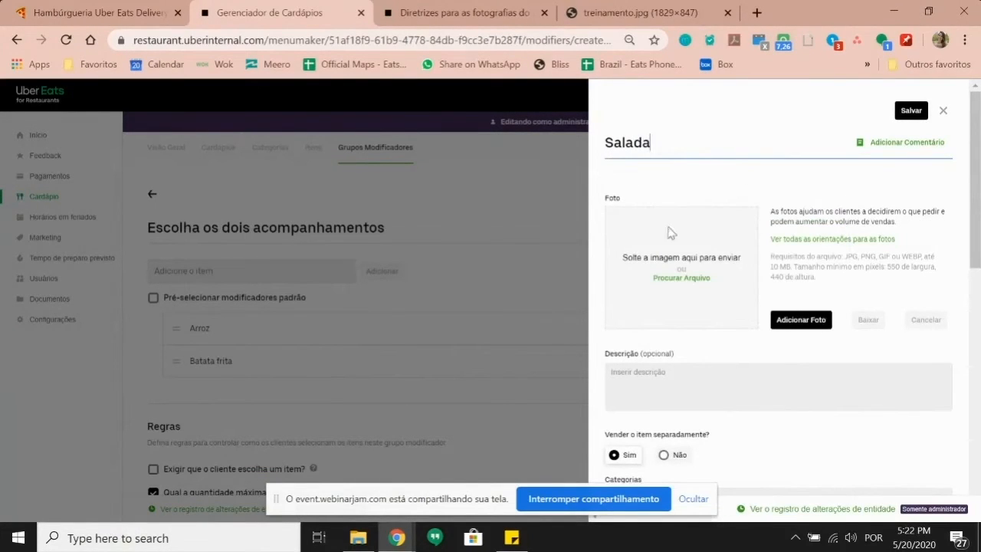
click(668, 458)
scroll(674, 390, down, 1)
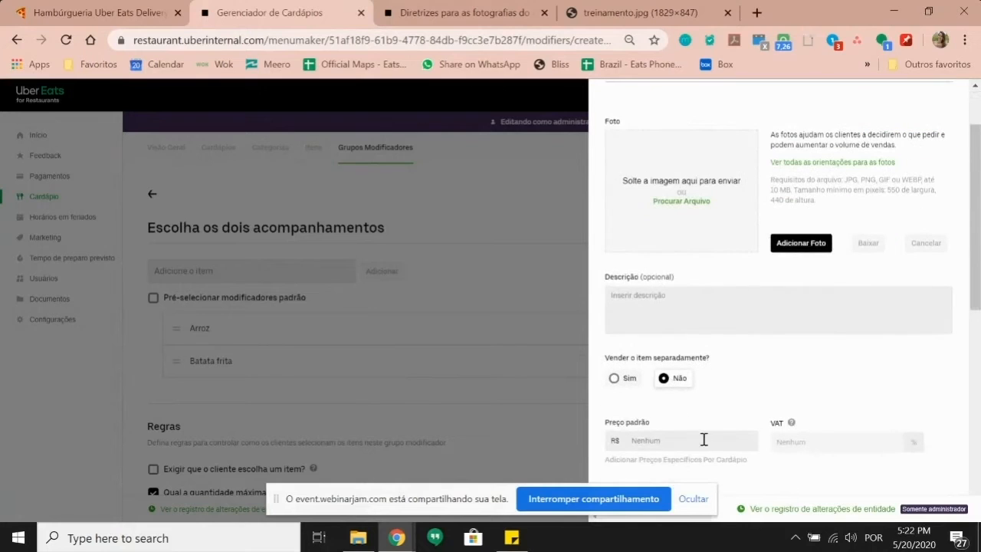
click(703, 438)
text(0,00)
scroll(704, 439, down, 3)
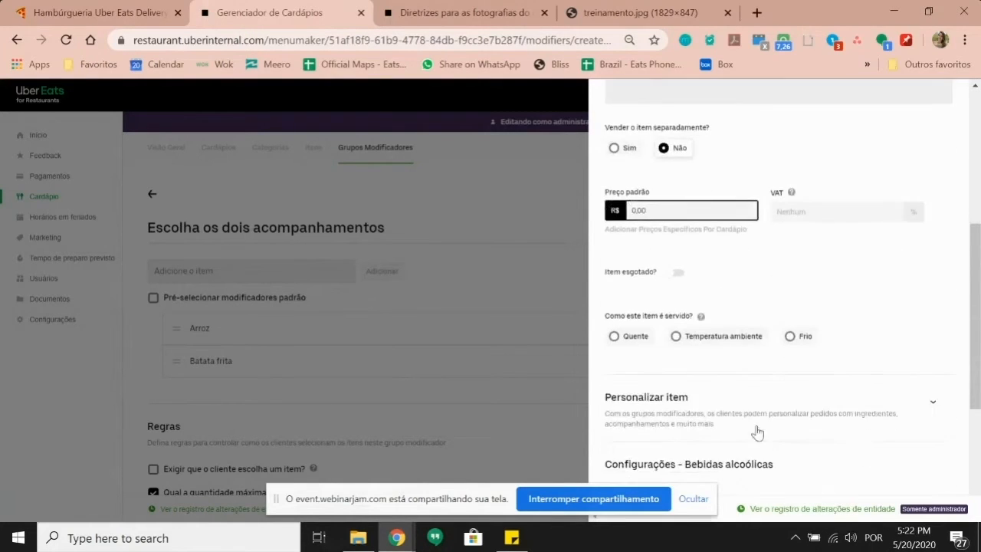
scroll(832, 358, up, 4)
click(912, 112)
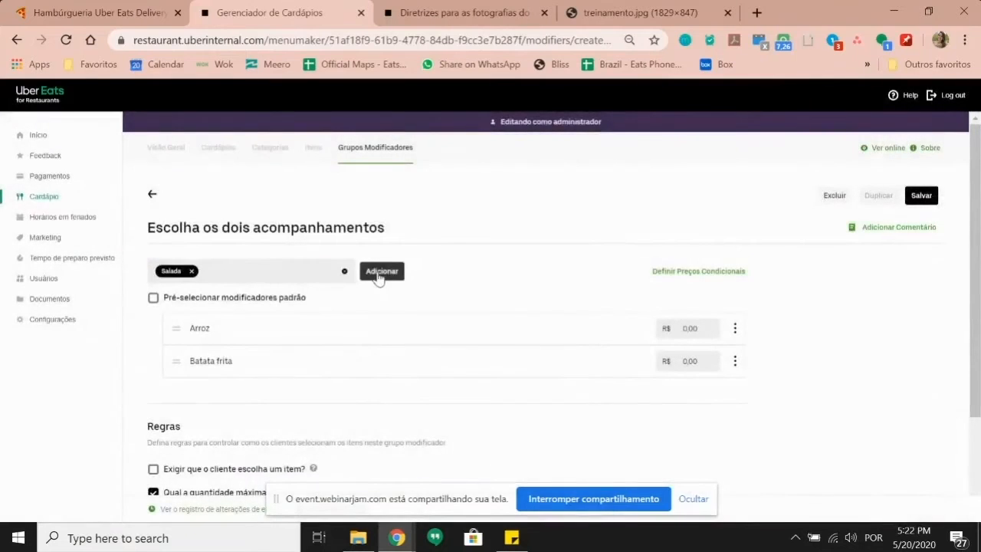
click(375, 272)
Step: Create a Legumes item, not sold separately, at price 0, and add it to the group
click(232, 271)
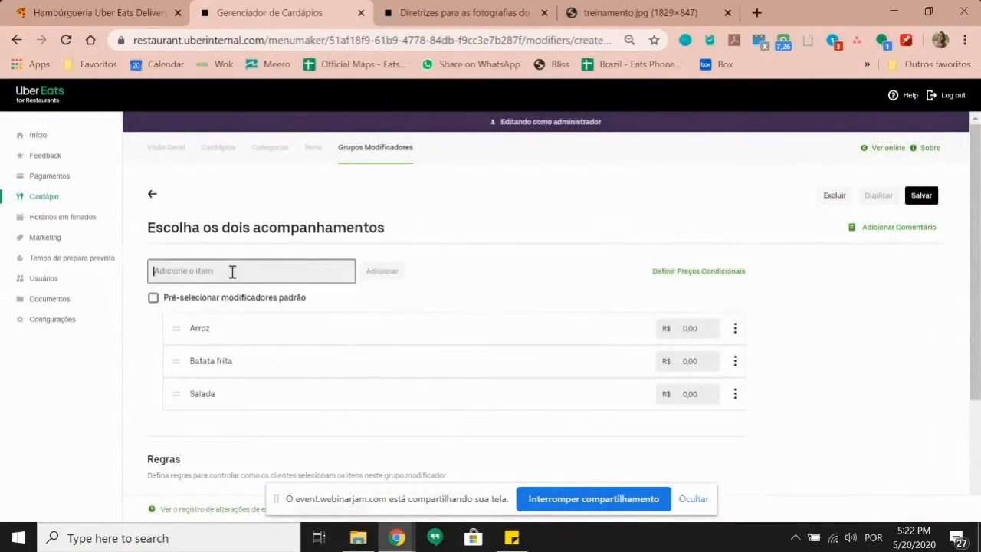
text(Legumes)
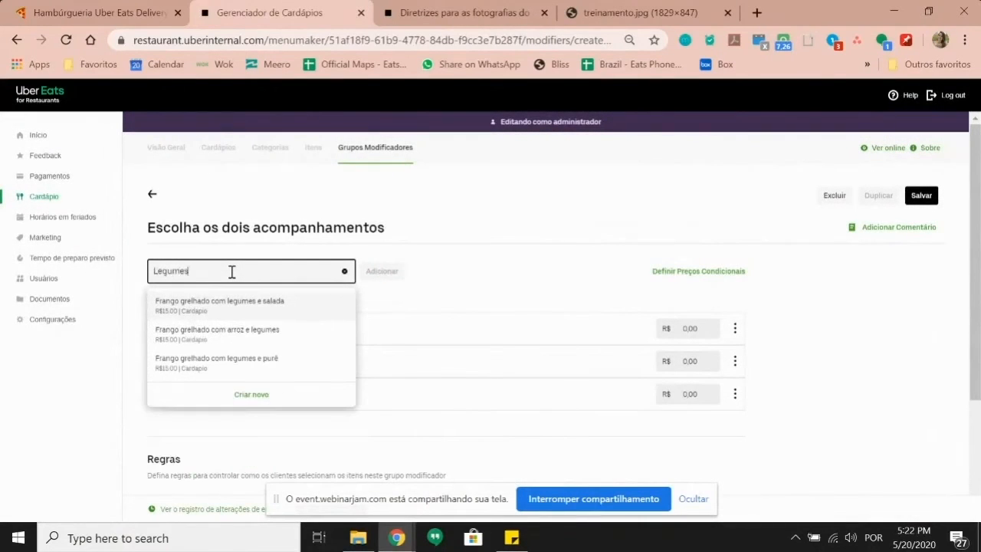
drag(220, 272, 134, 273)
click(284, 278)
click(249, 470)
click(716, 146)
text(Legumes)
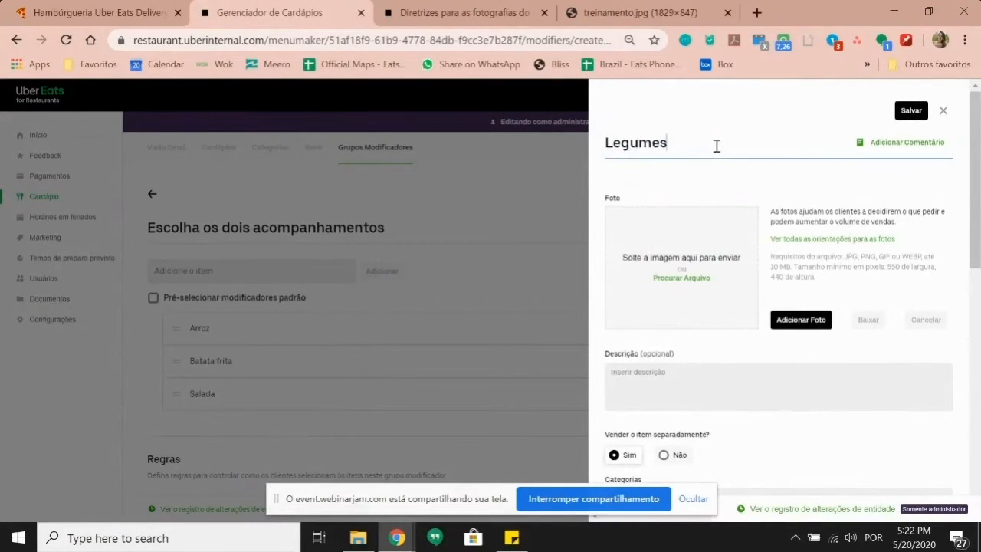
scroll(792, 288, down, 2)
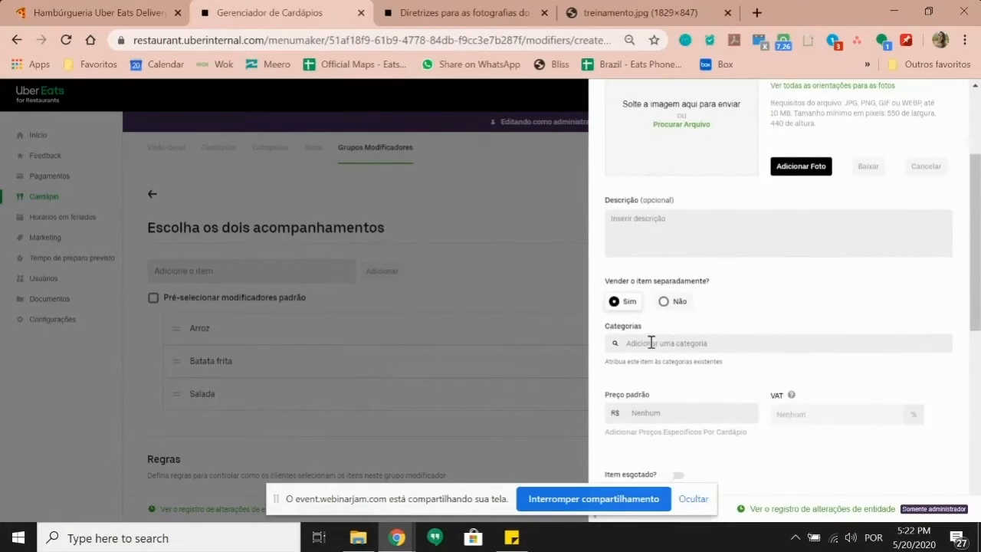
click(665, 302)
click(712, 365)
text(0)
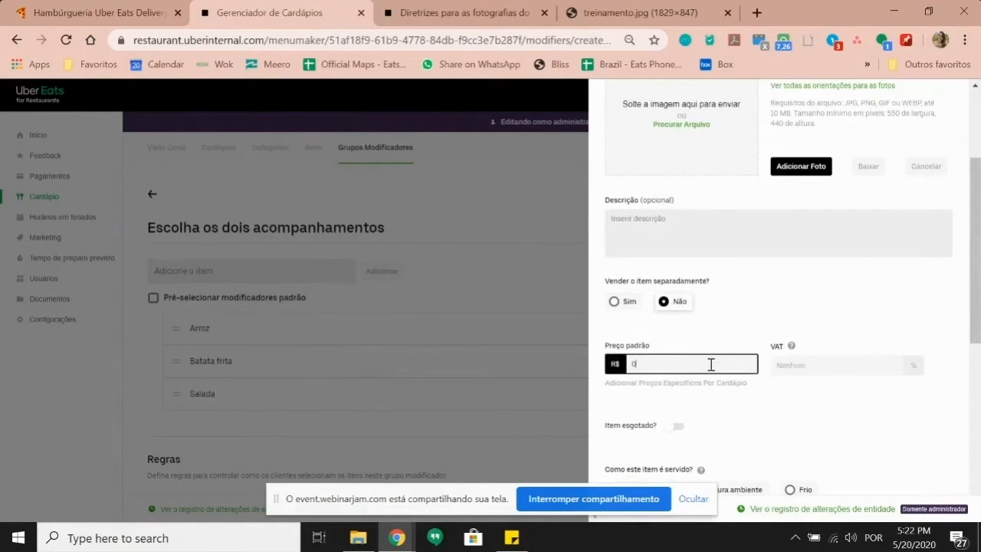
scroll(711, 365, up, 3)
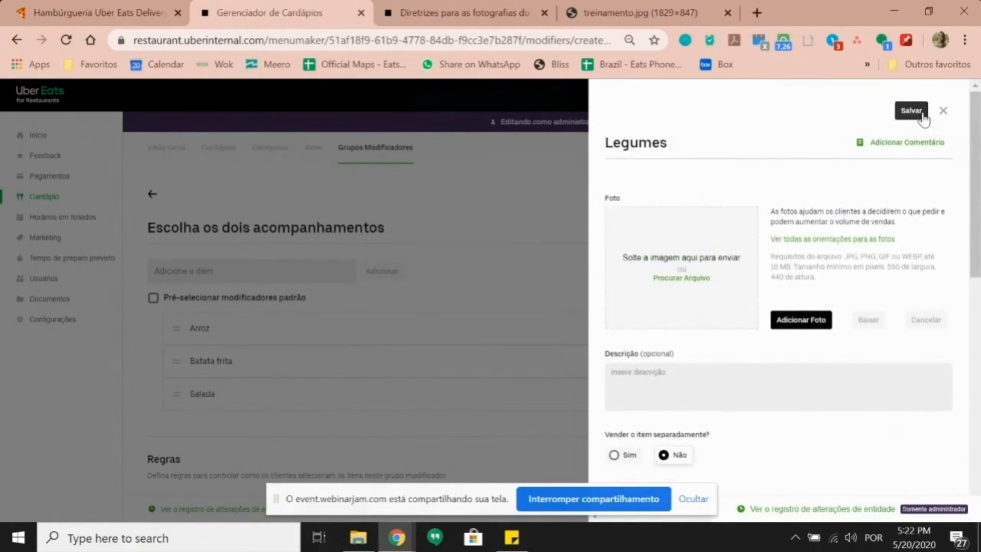
click(912, 111)
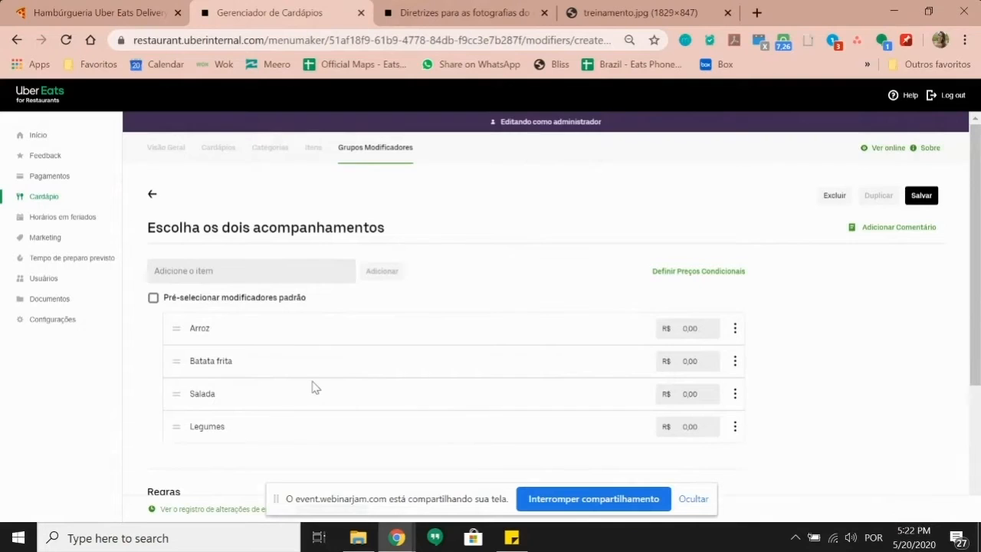
Step: Require the customer to choose a side, allowing a range of 1 to 2 items
scroll(297, 370, down, 1)
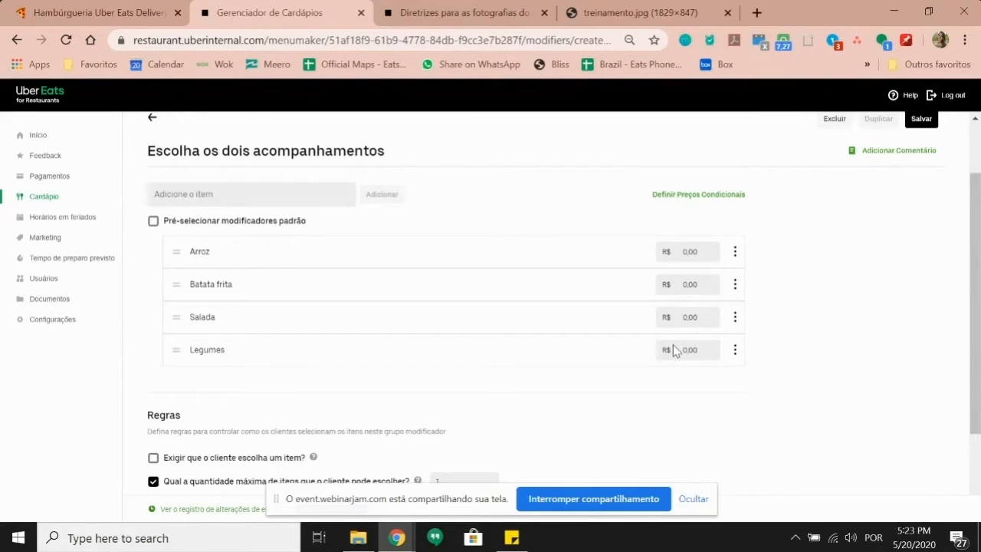
scroll(324, 291, down, 2)
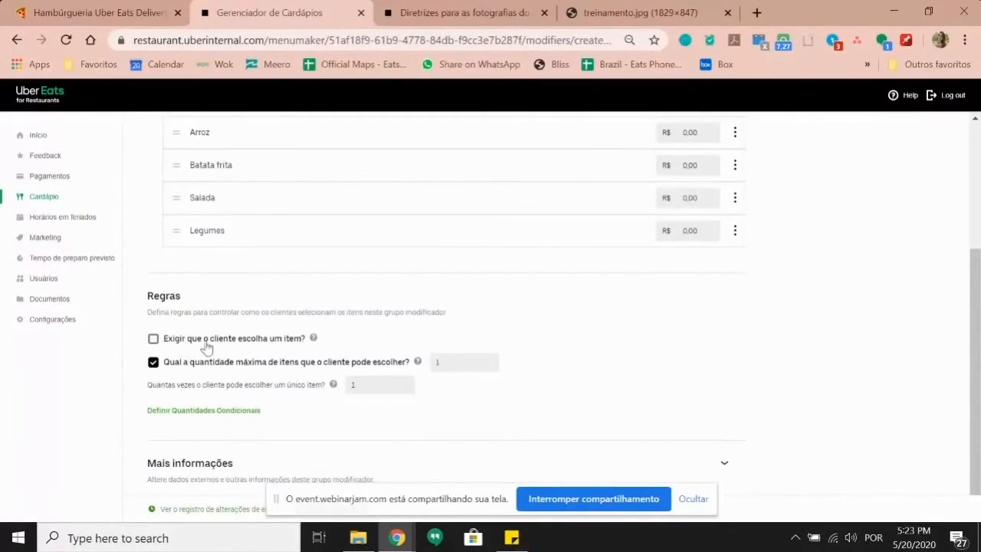
click(153, 339)
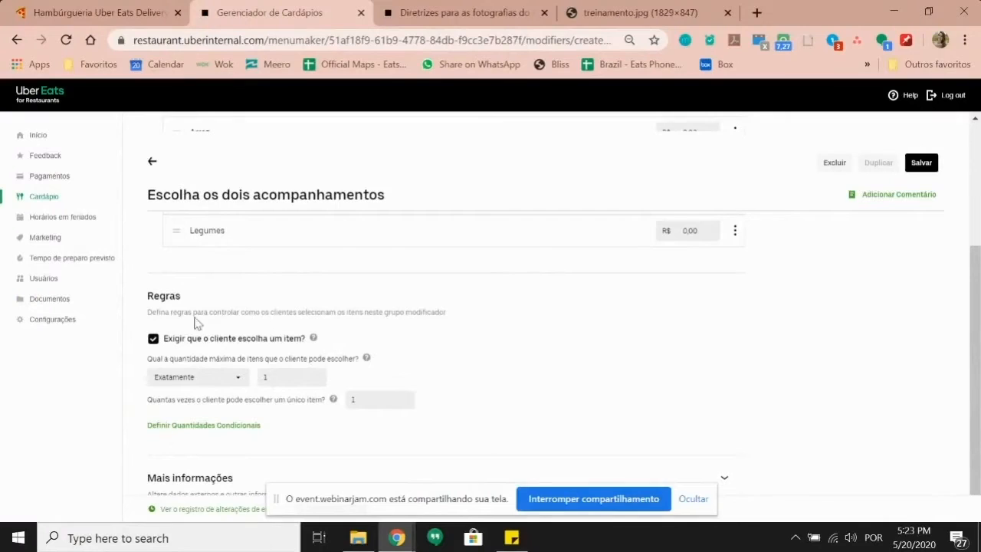
click(240, 380)
click(240, 381)
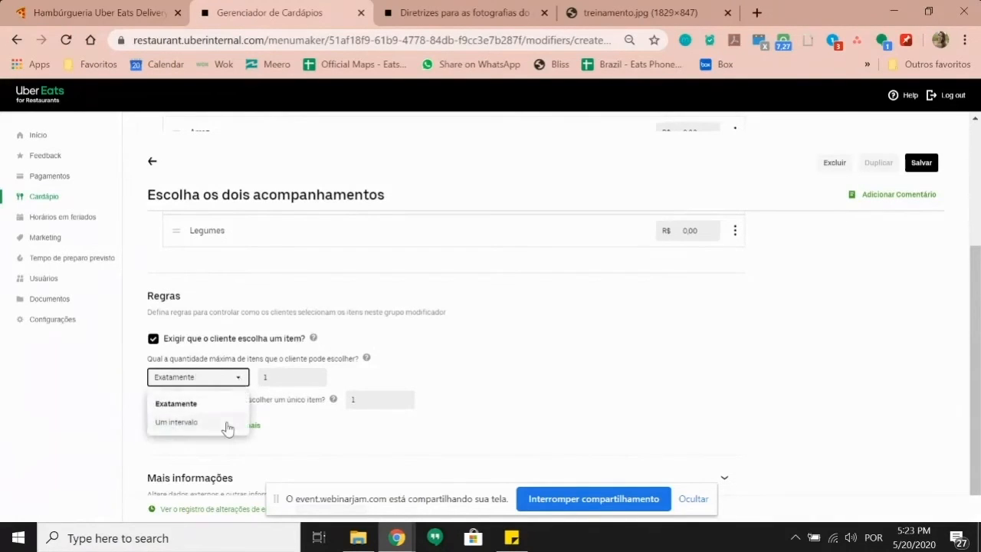
click(227, 426)
click(305, 376)
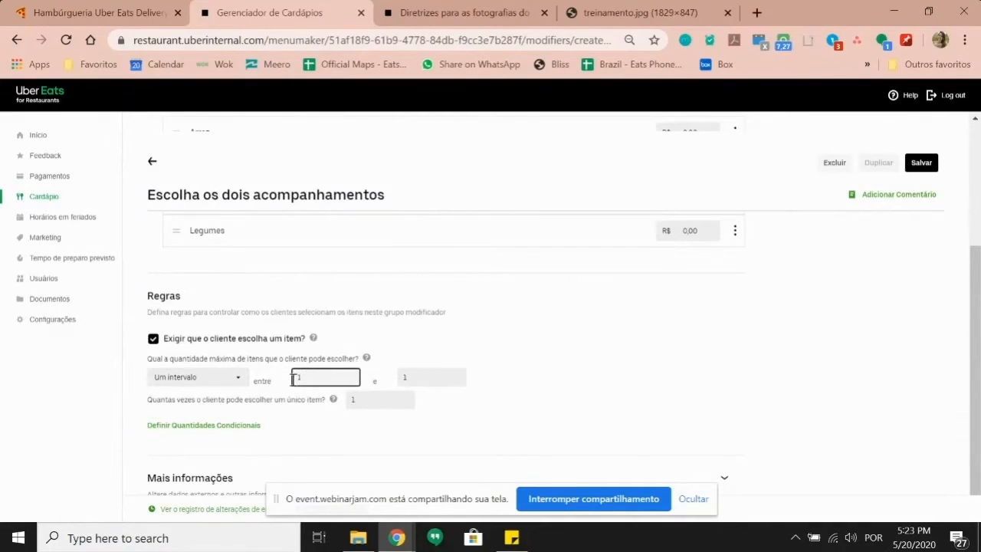
click(425, 377)
key(BackSpace)
text(2)
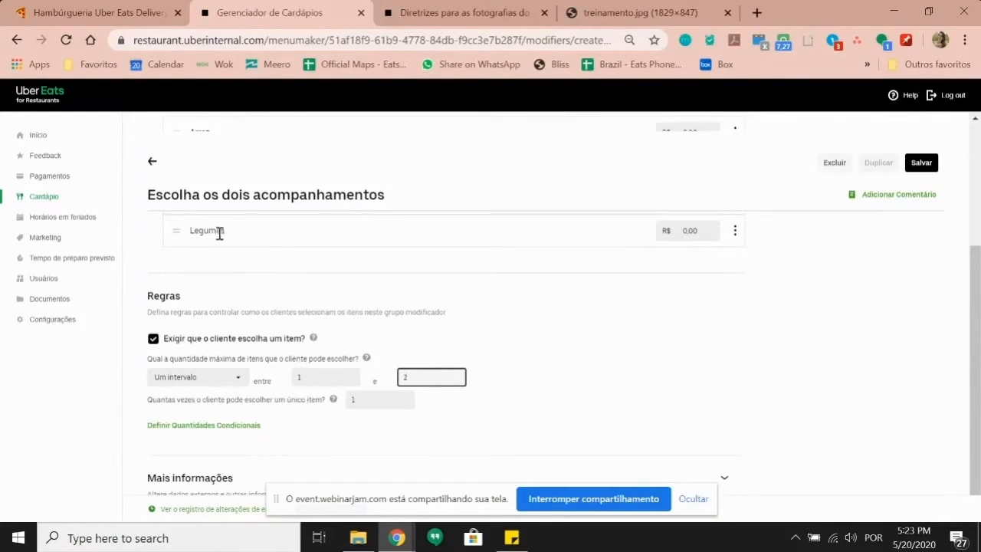
Step: Let each side be picked up to 2 times and save the group
click(366, 405)
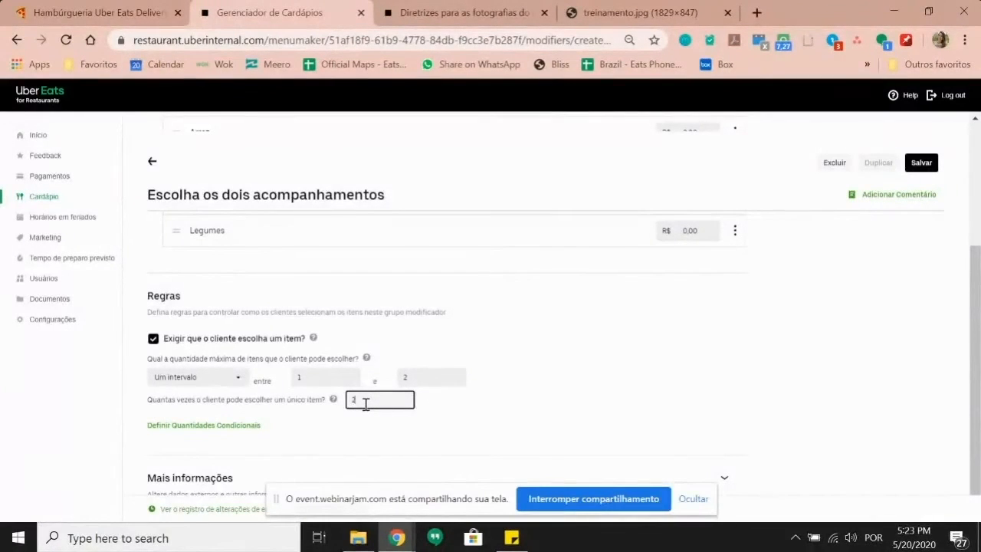
text(2)
click(463, 406)
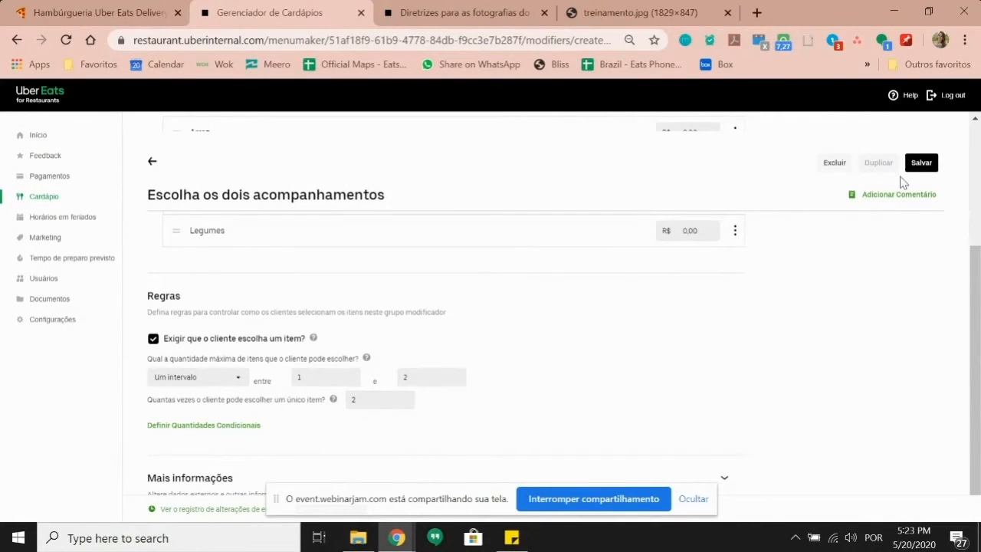
click(928, 164)
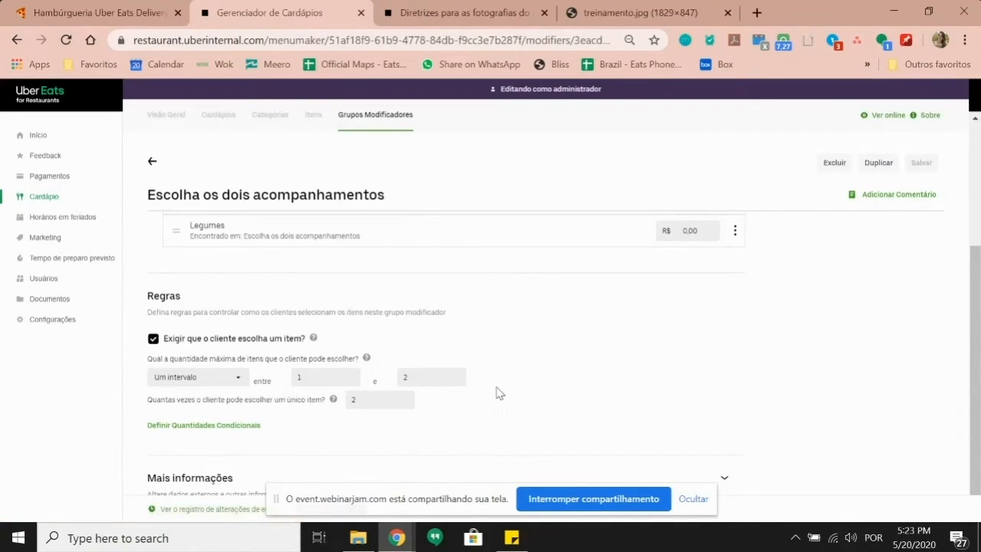
Step: Search the items for 'frang' and open Frango grelhado + 2 acompanhamentos
scroll(506, 379, up, 3)
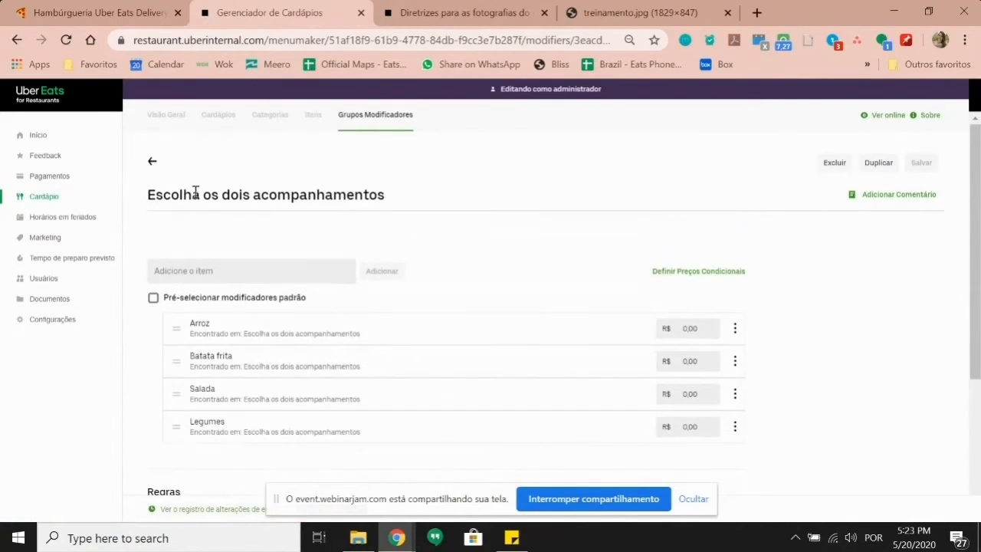
click(317, 117)
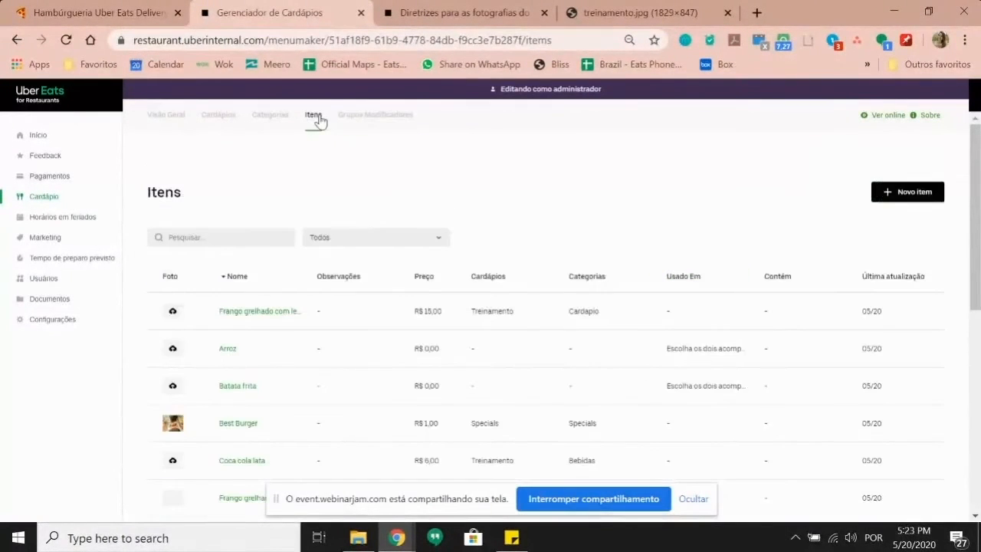
click(254, 244)
text(frango)
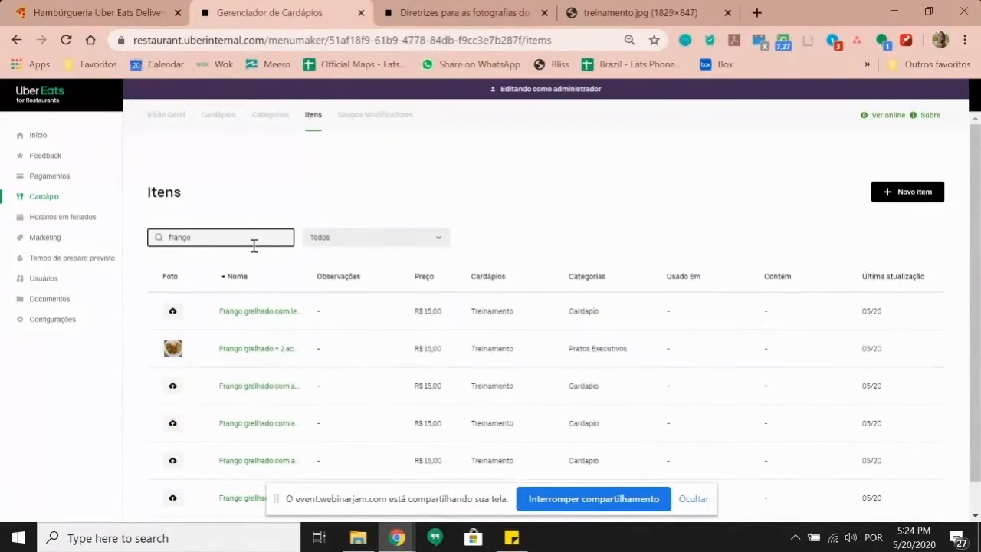
click(269, 349)
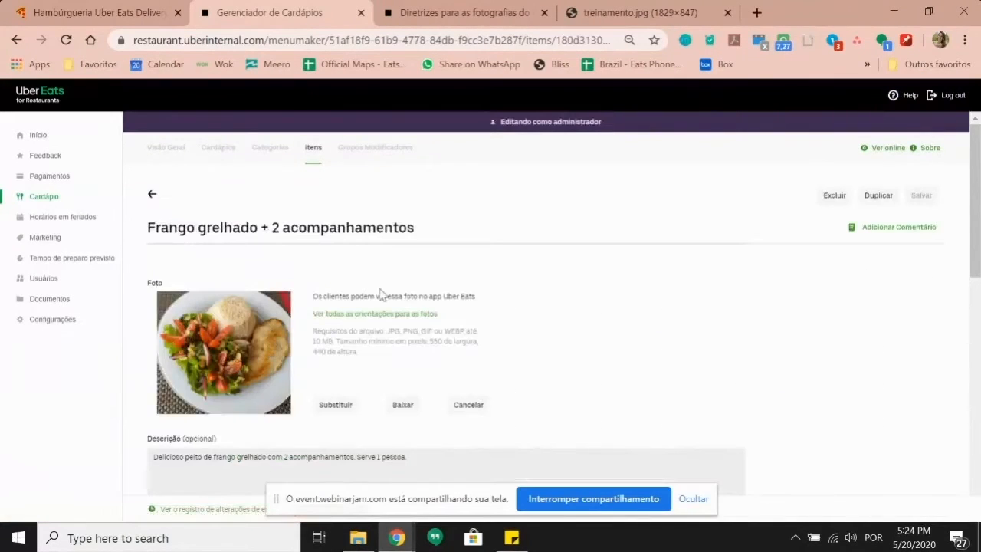
Step: Attach the Escolha os dois acompanhamentos group under Personalizar item and save the item
scroll(332, 316, down, 8)
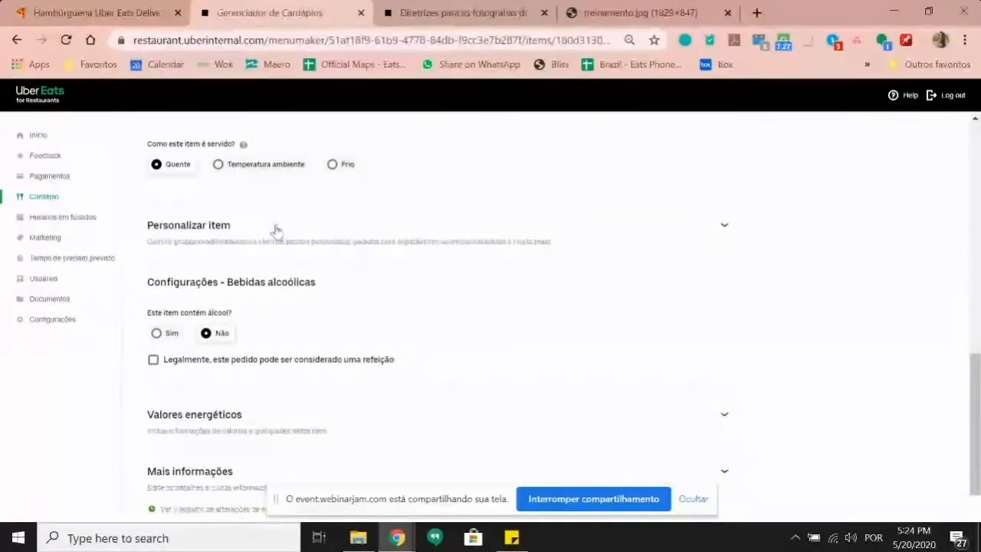
click(274, 227)
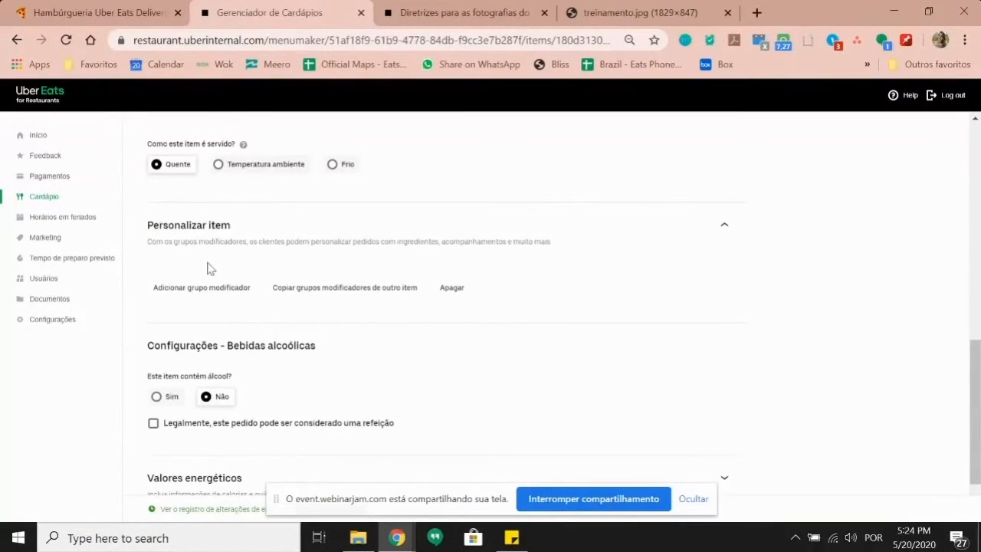
click(188, 289)
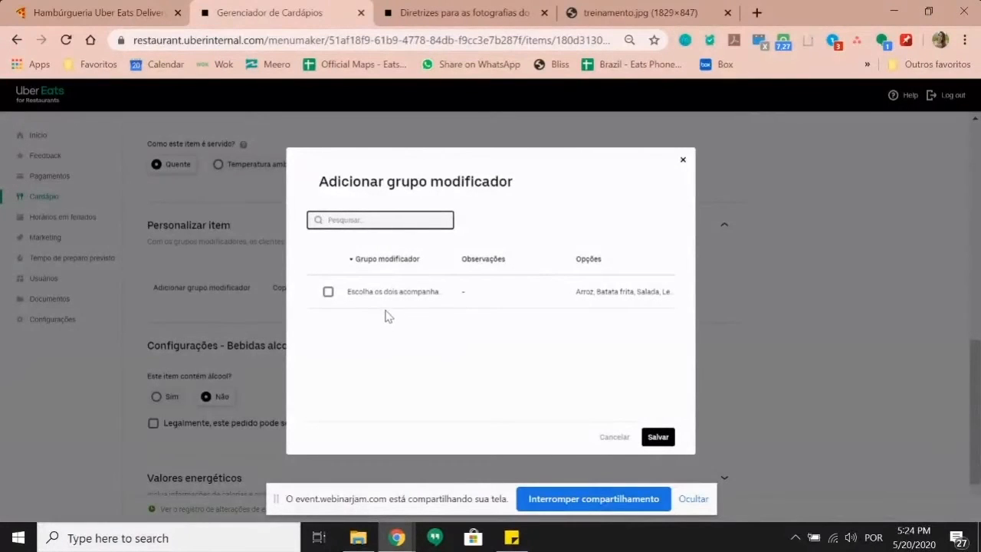
click(328, 294)
click(659, 438)
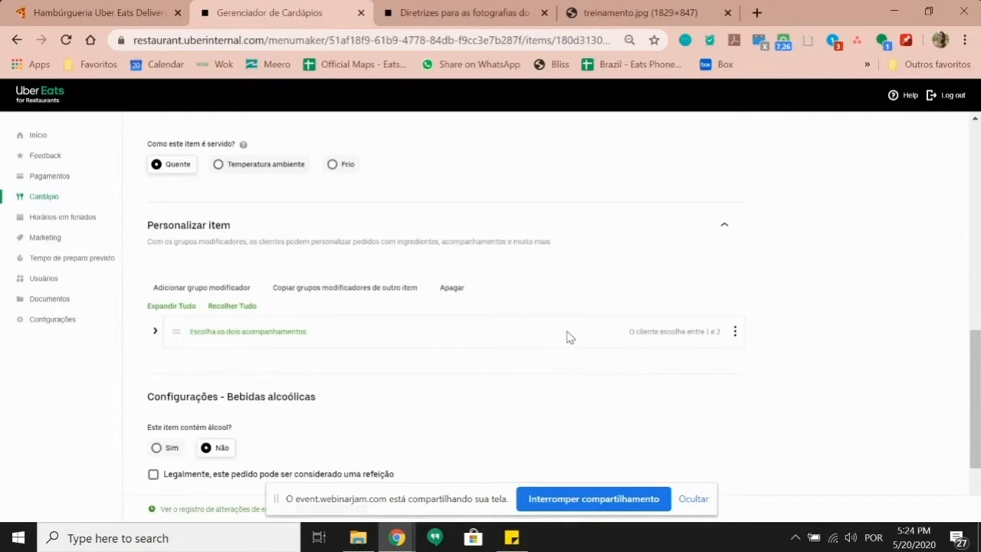
scroll(408, 381, up, 6)
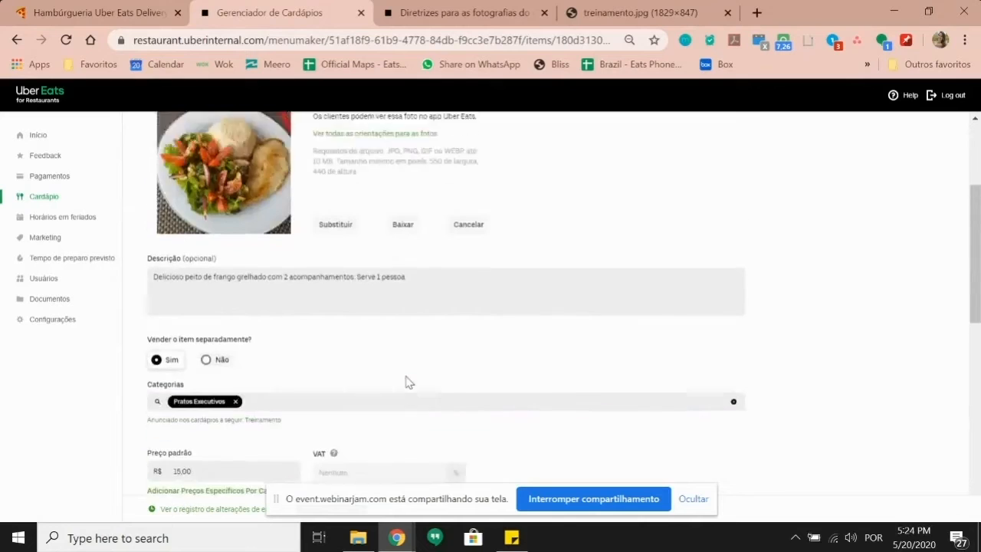
scroll(409, 381, up, 3)
click(932, 204)
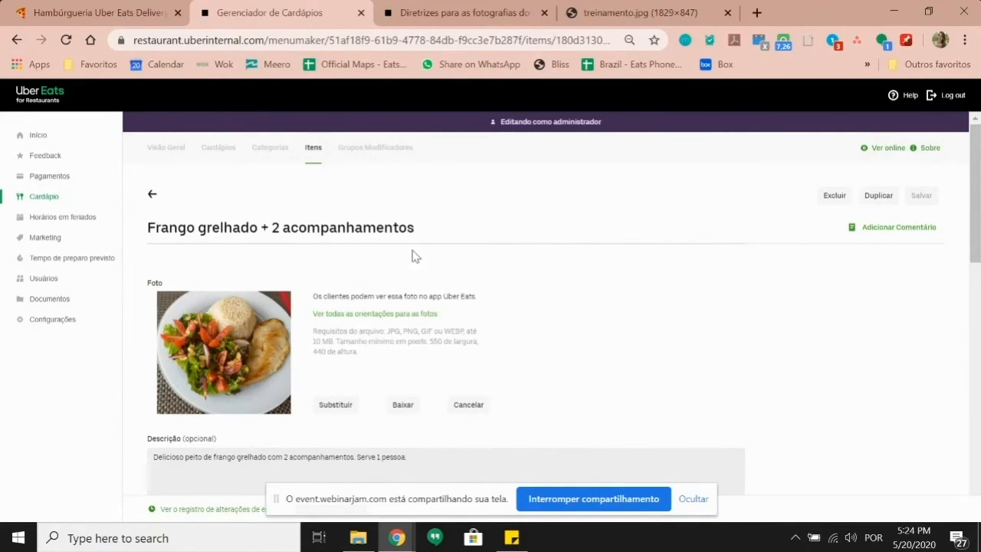
click(170, 151)
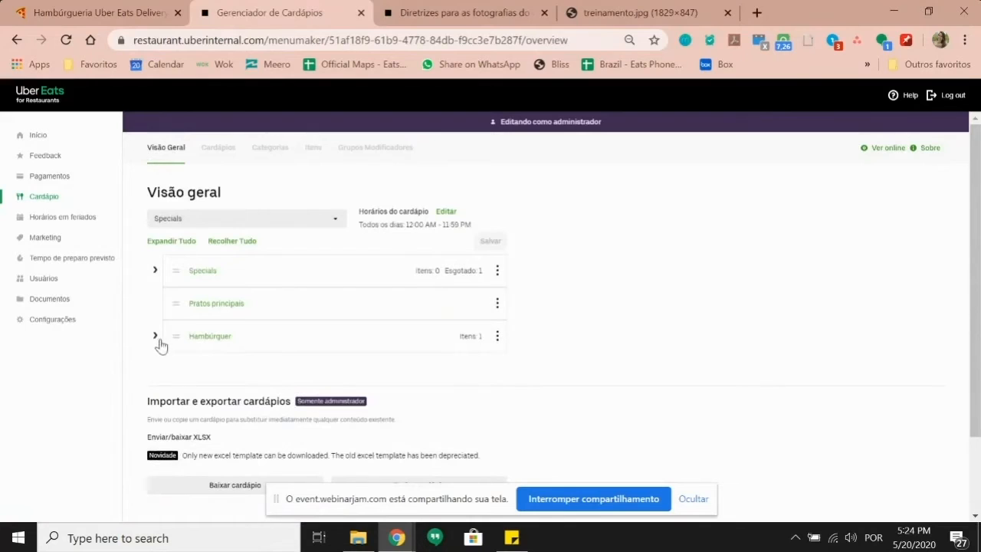
Step: Switch to Treinamento and expand Pratos Executivos down to the side-dish group's options
click(332, 220)
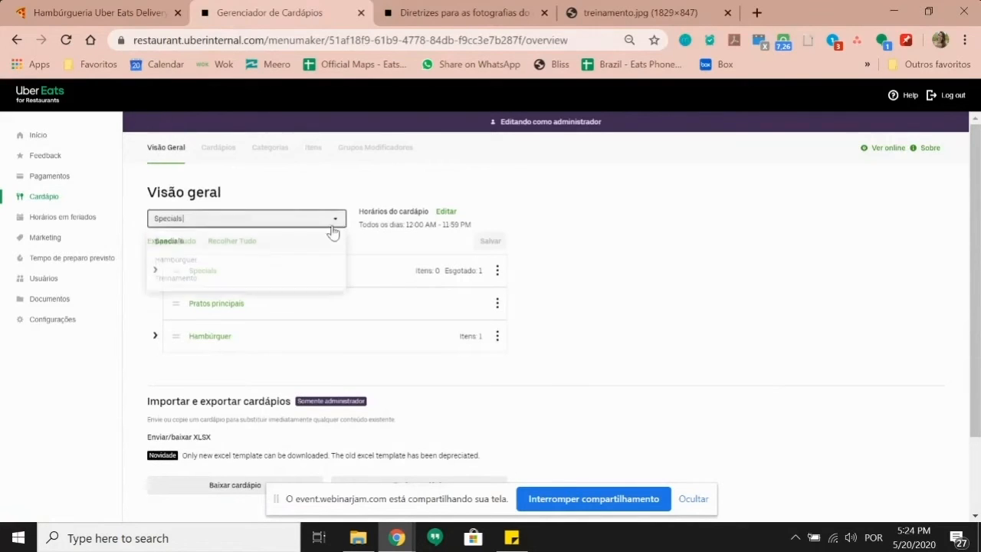
click(247, 284)
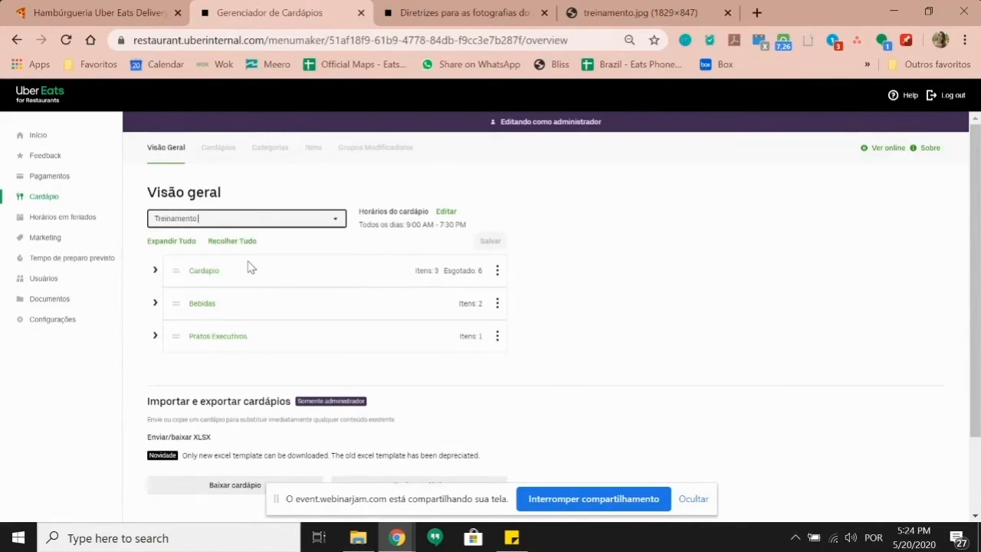
click(156, 338)
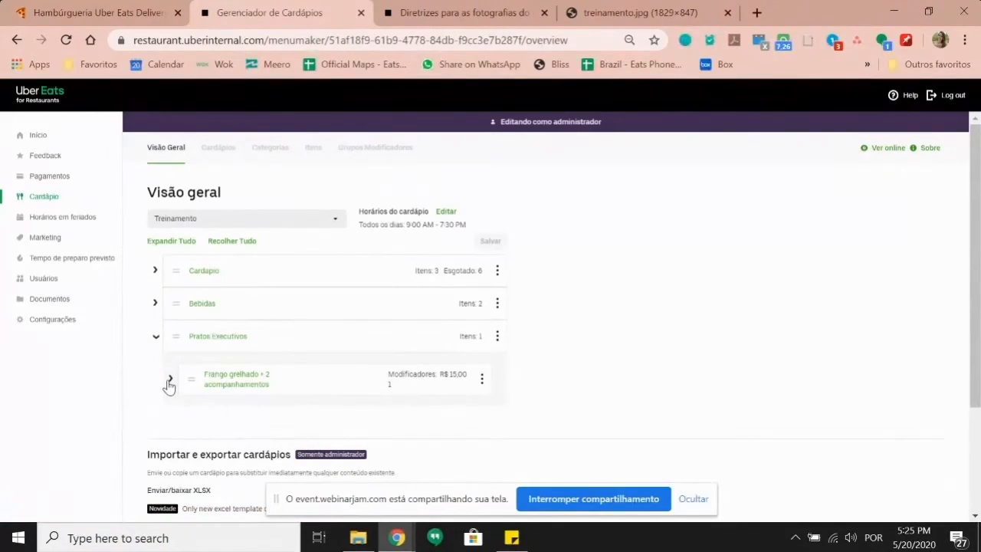
click(170, 381)
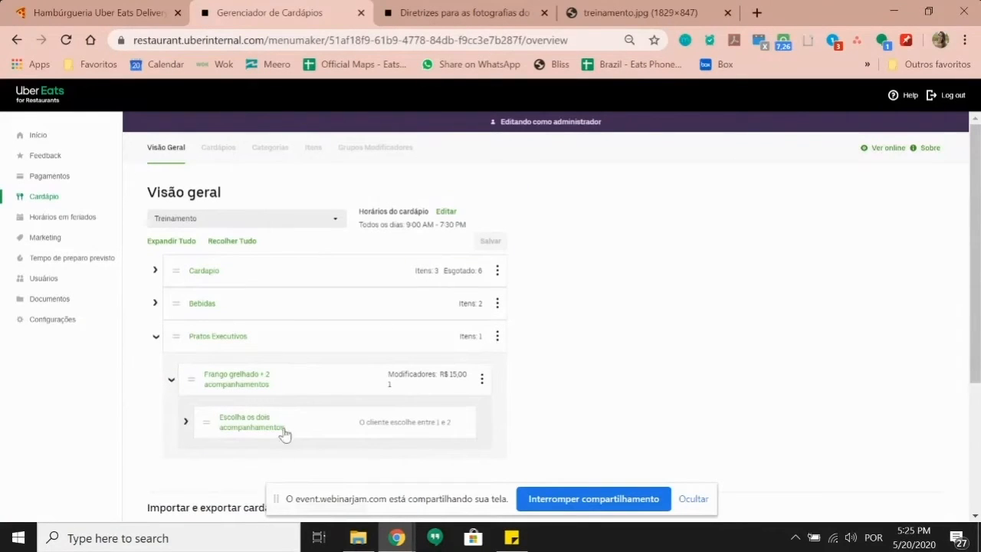
click(186, 422)
Step: Open the side-dish group editor, return to the overview, and expand Treinamento's Cardápio category
scroll(205, 383, down, 3)
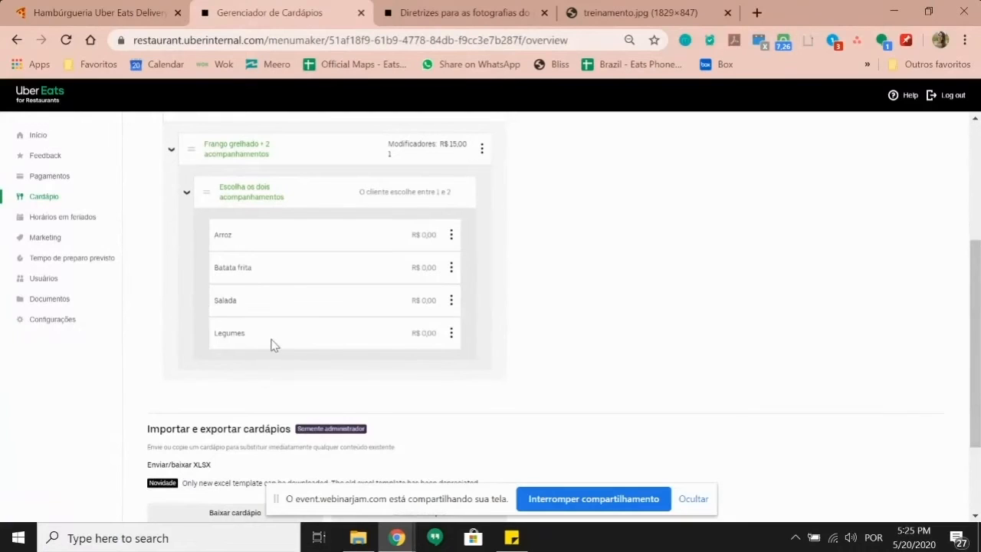
click(238, 201)
scroll(219, 261, up, 3)
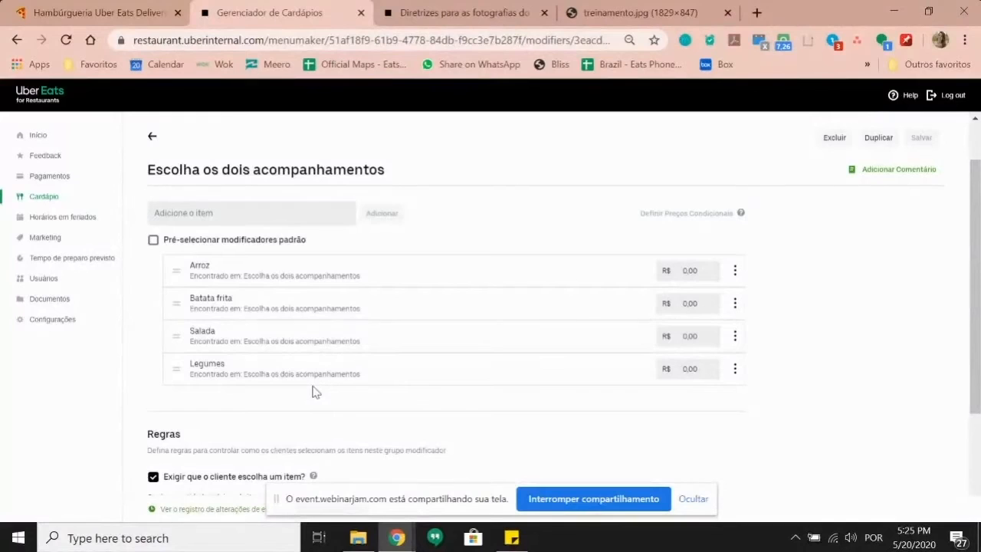
click(152, 140)
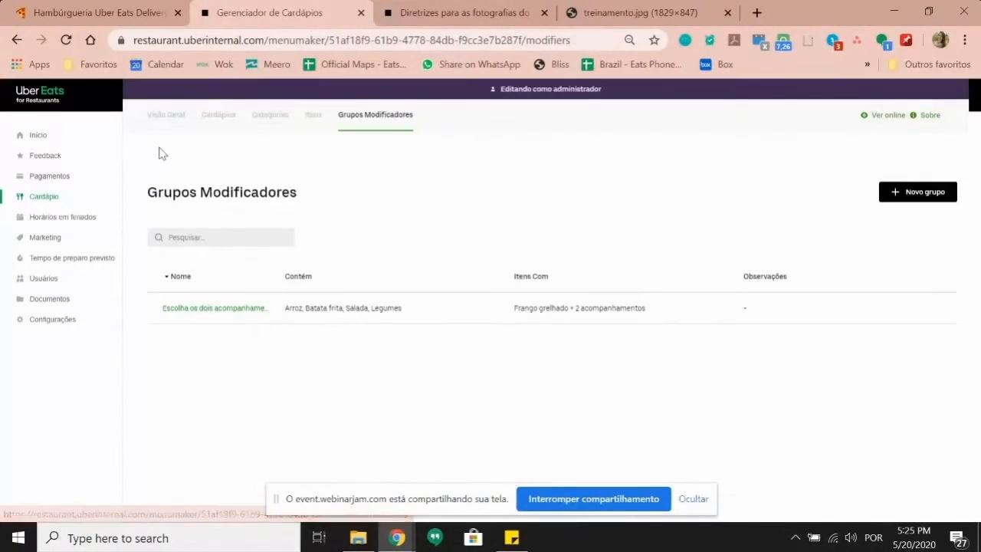
click(165, 119)
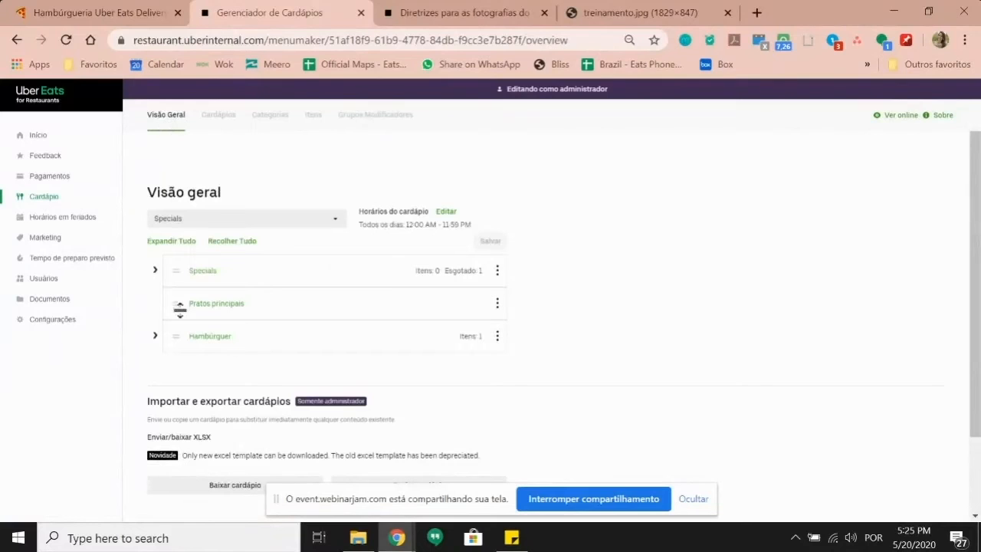
click(334, 221)
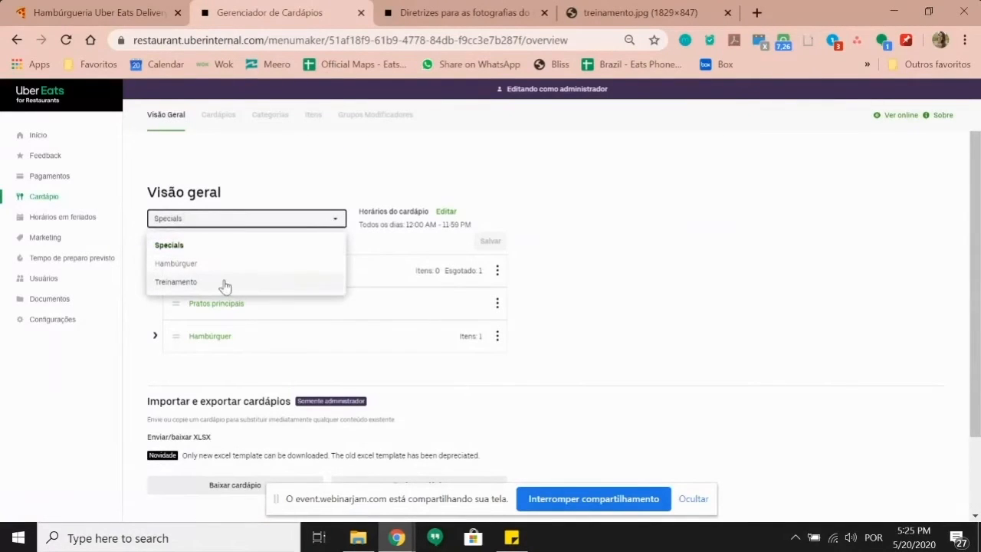
click(224, 285)
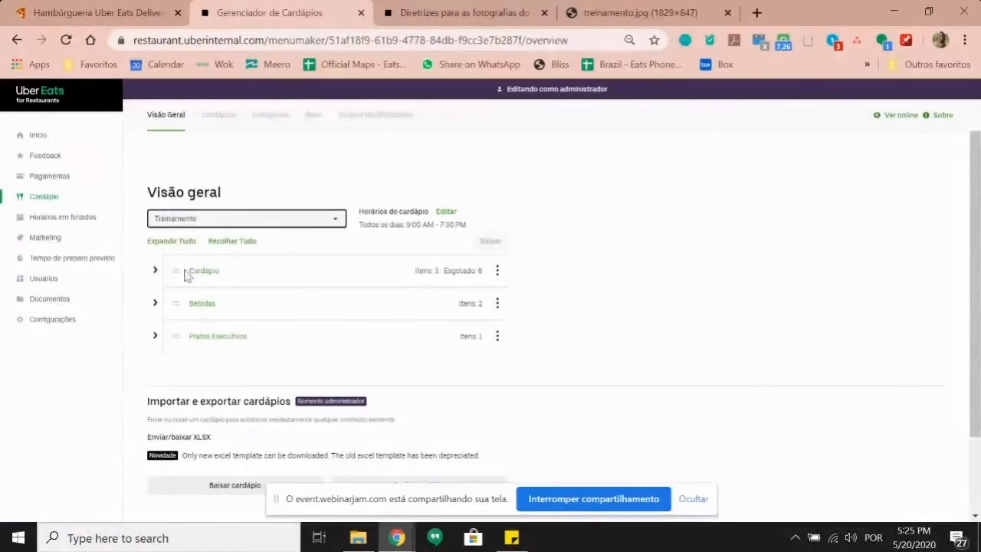
click(155, 271)
Step: Make the first grilled chicken item visible again, then remove it from Cardápio
scroll(304, 261, down, 1)
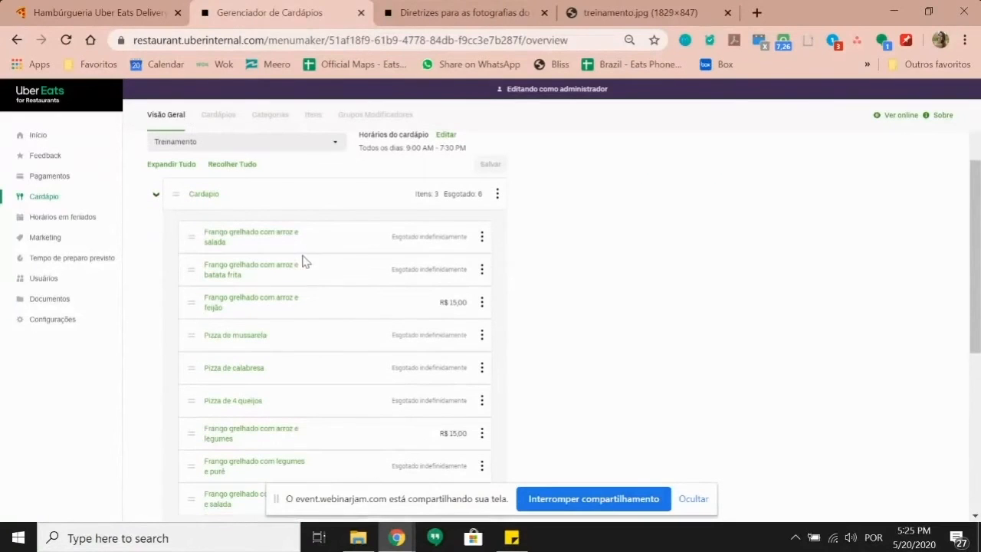
click(482, 237)
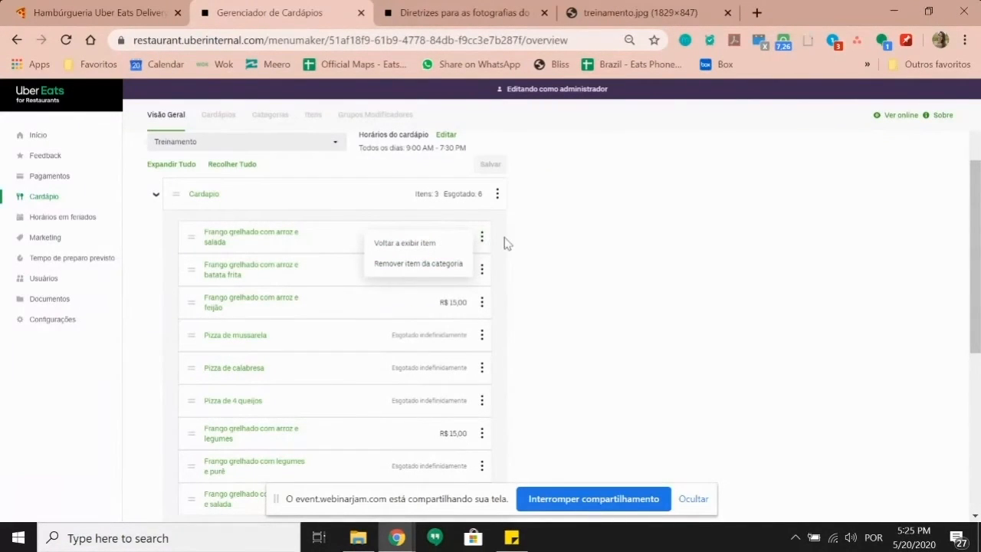
click(506, 244)
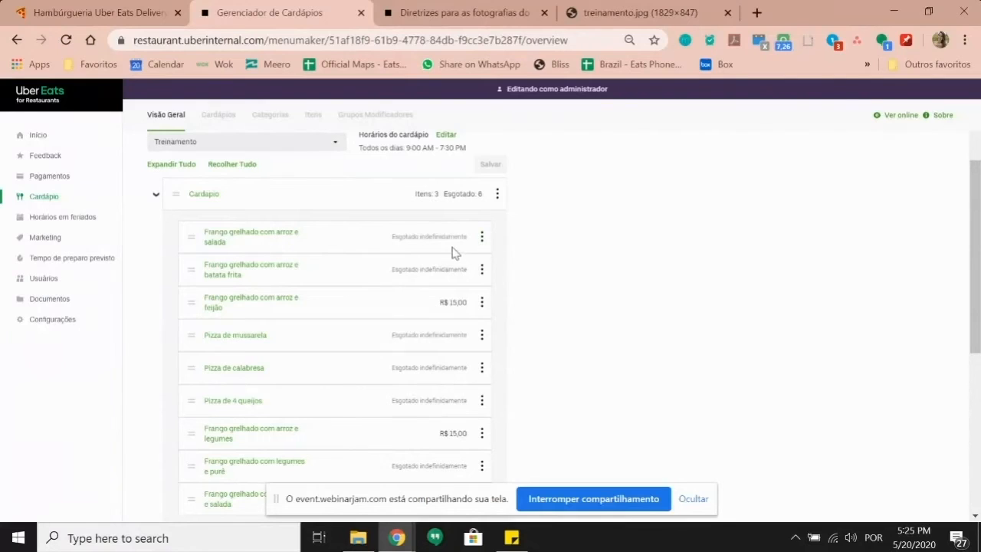
click(482, 238)
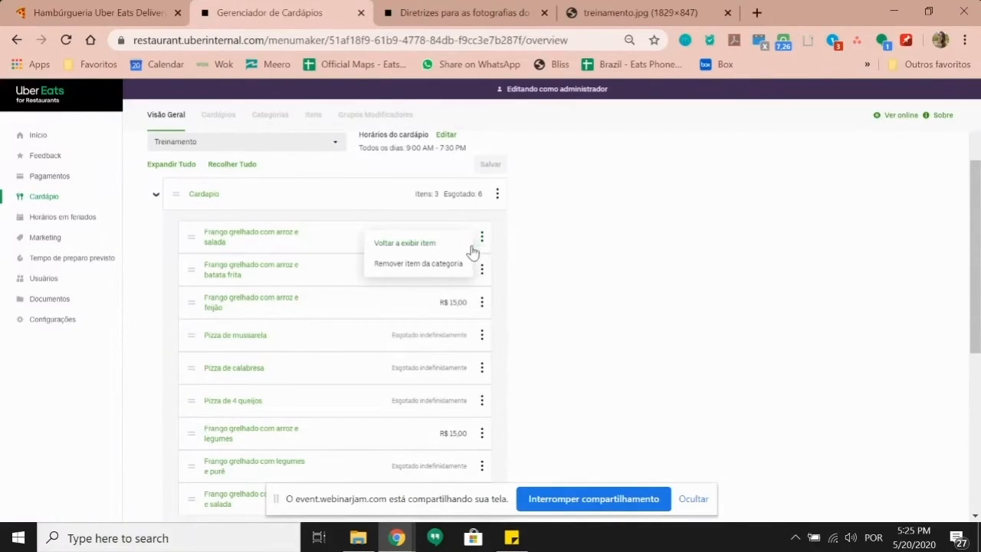
click(406, 247)
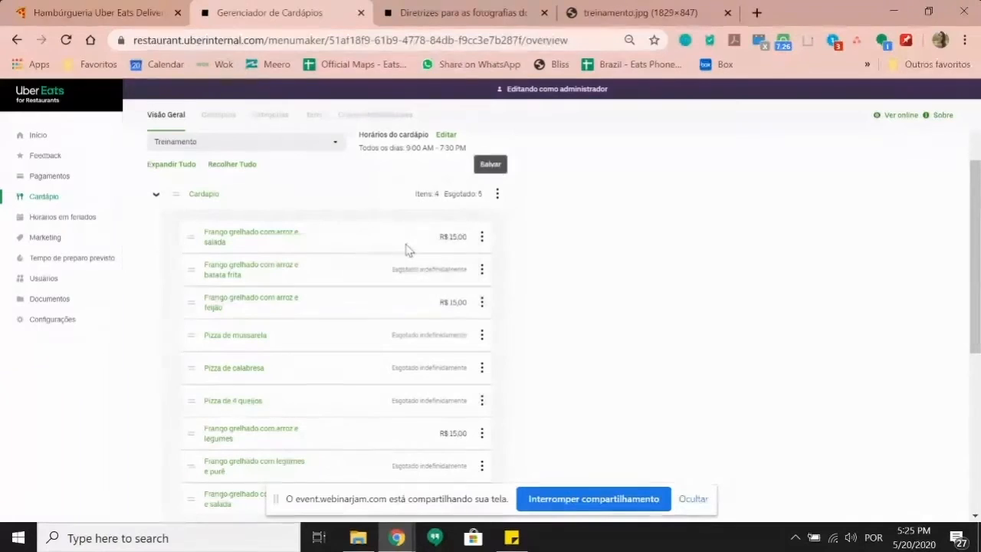
click(481, 236)
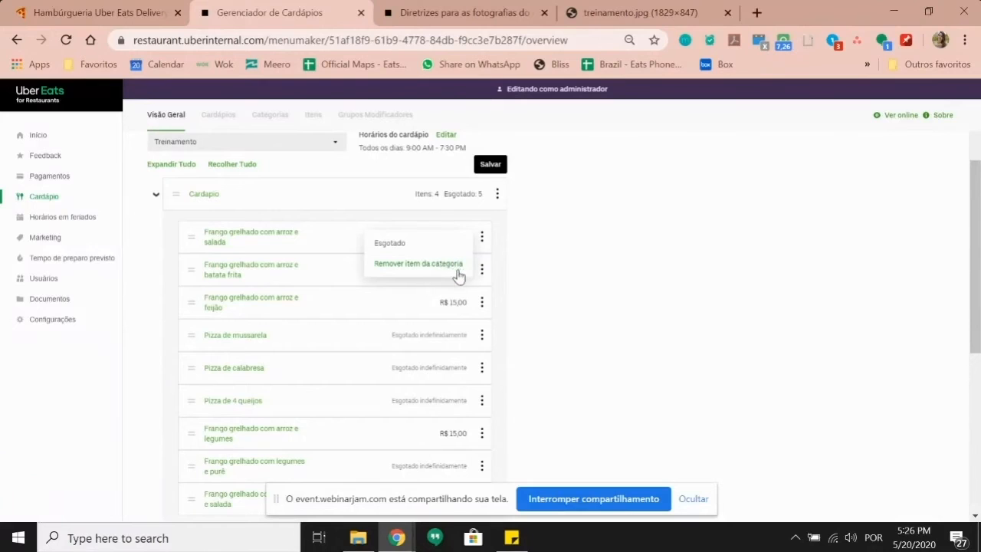
click(458, 274)
Step: Remove the remaining five chicken dishes from Cardápio, save, and drag Pratos Executivos to the top
click(482, 238)
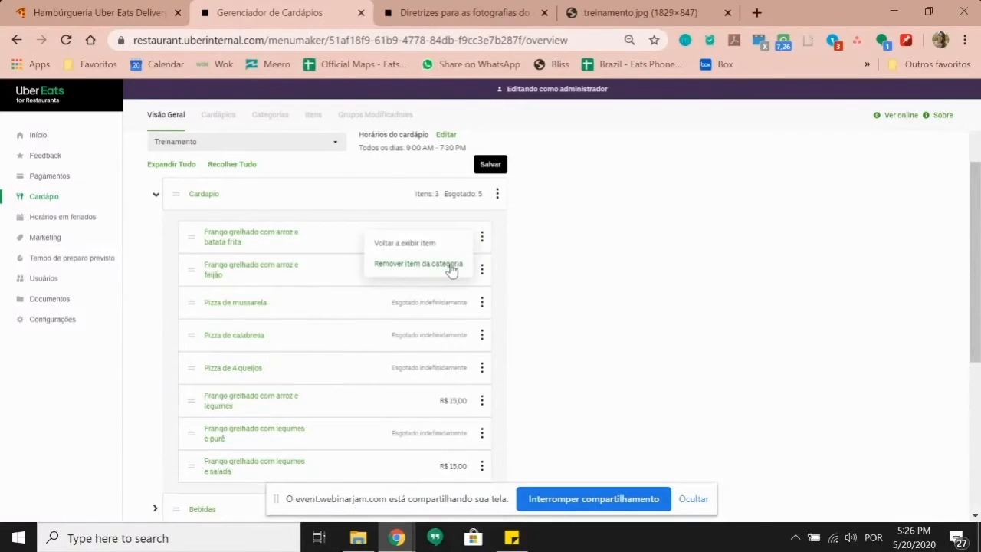
click(451, 269)
click(481, 238)
click(454, 270)
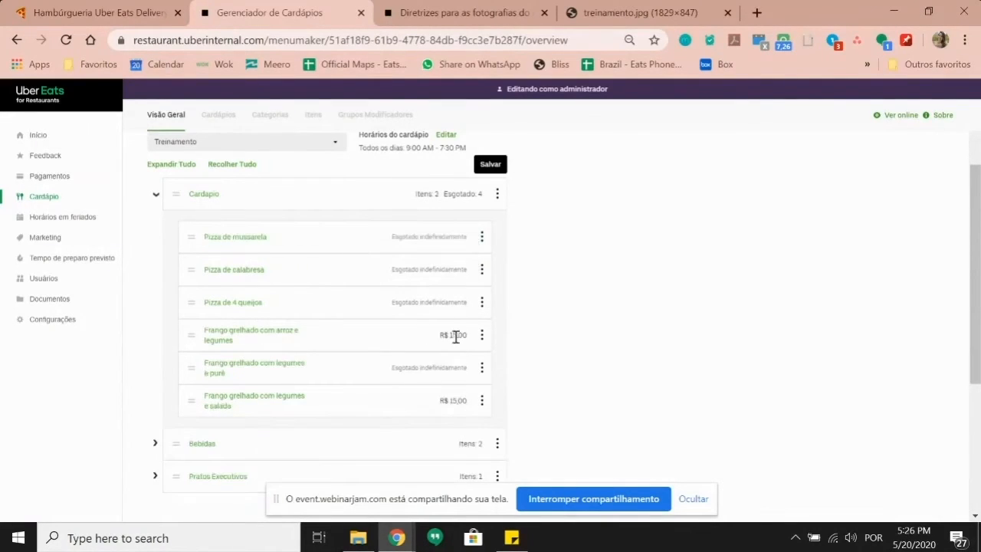
click(482, 335)
click(440, 360)
click(482, 338)
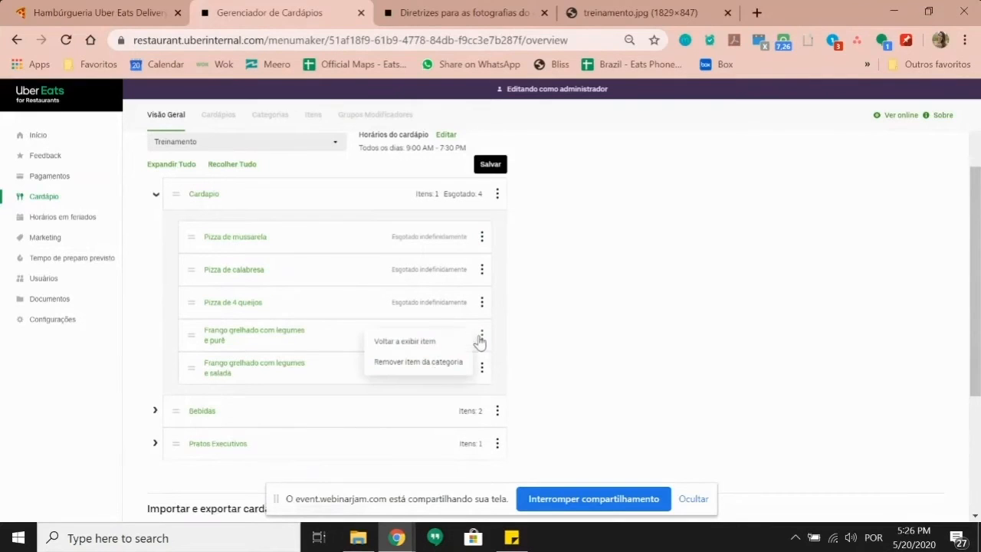
click(424, 368)
click(481, 335)
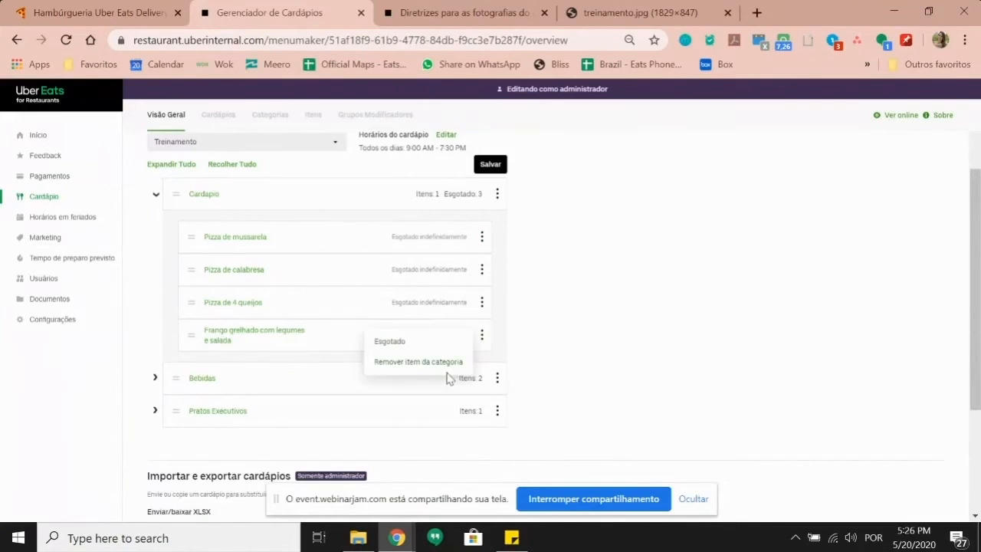
click(437, 360)
click(491, 164)
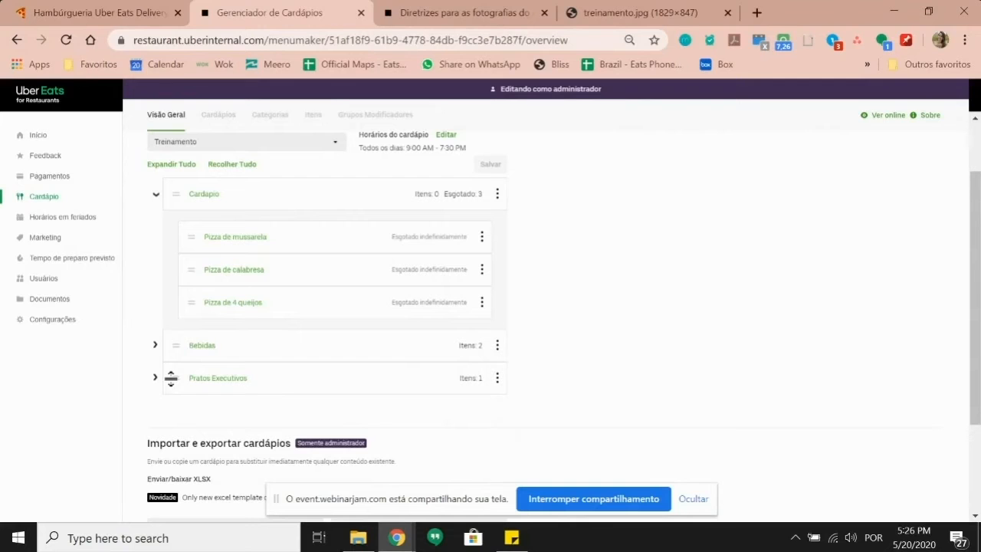
drag(177, 381, 170, 195)
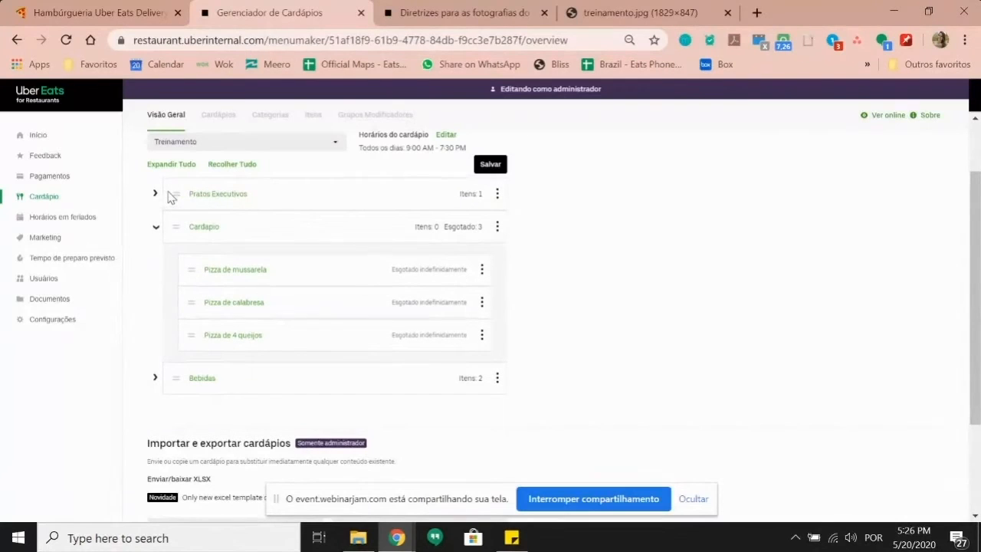
Step: Save the category order with Pratos Executivos first and bring up the Itens list
click(506, 164)
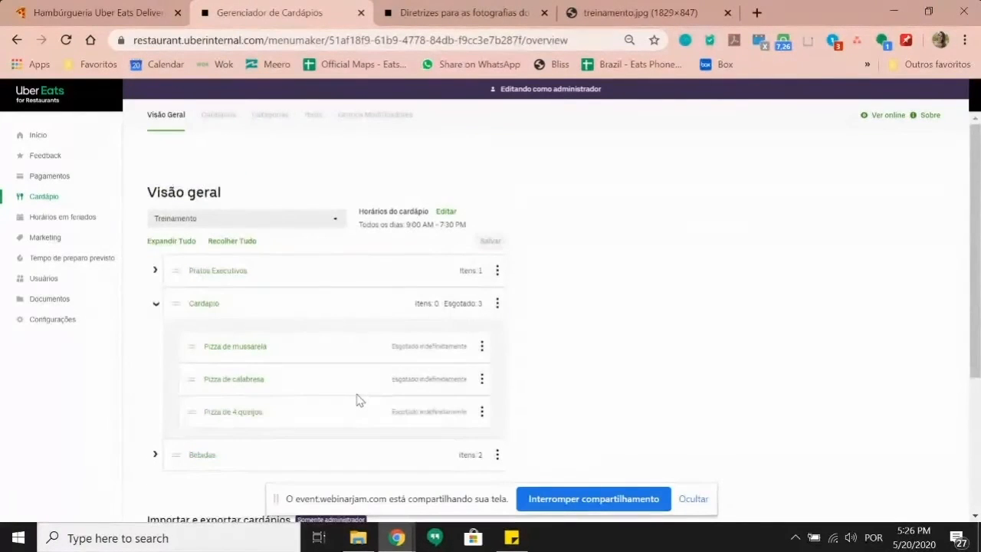
scroll(332, 394, down, 1)
click(313, 121)
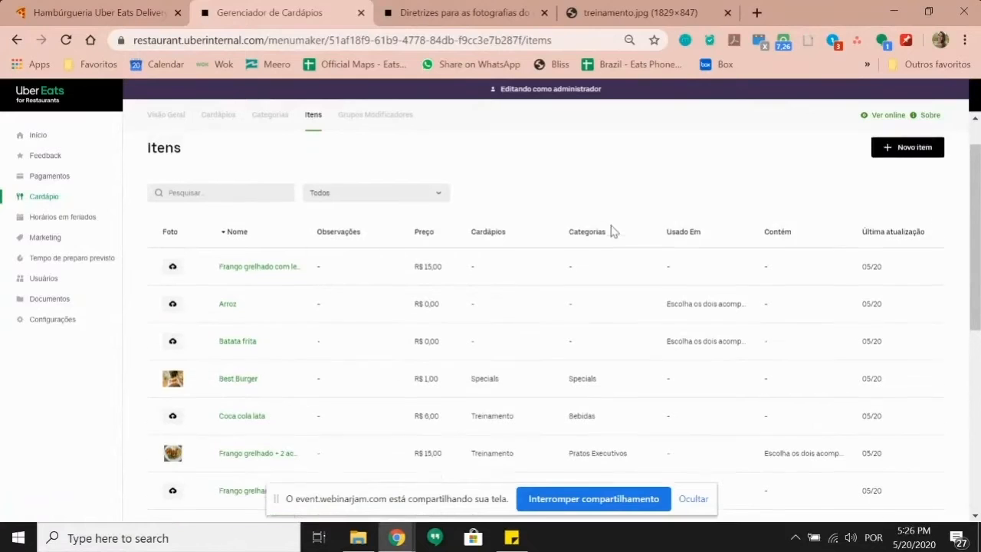
Step: Show the Grupos Modificadores list with Escolha os dois acompanhamentos and its four sides
scroll(614, 231, up, 1)
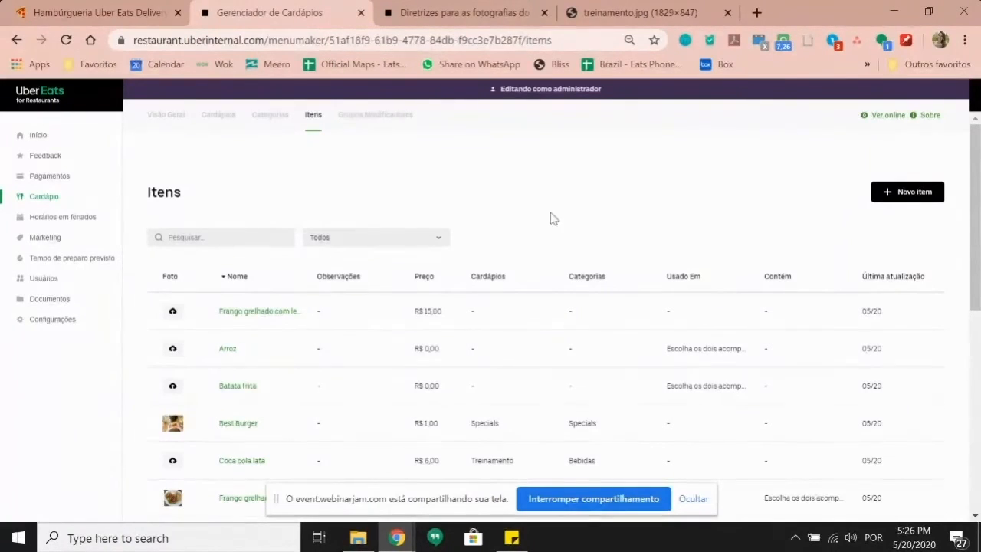
click(375, 116)
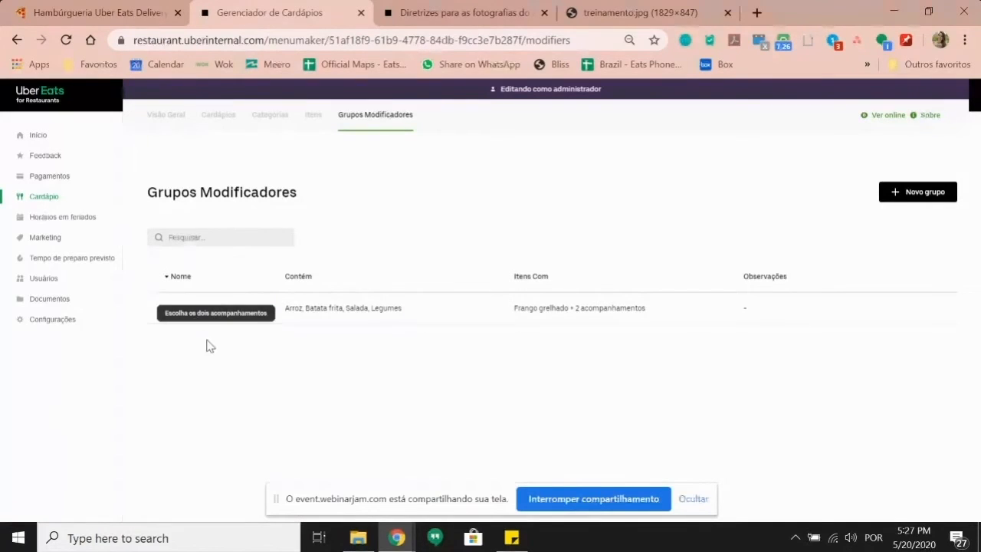
Step: Duplicate the Escolha os dois acompanhamentos group and rename the copy 'Deseja acompanhamento extra ?'
click(209, 309)
click(878, 196)
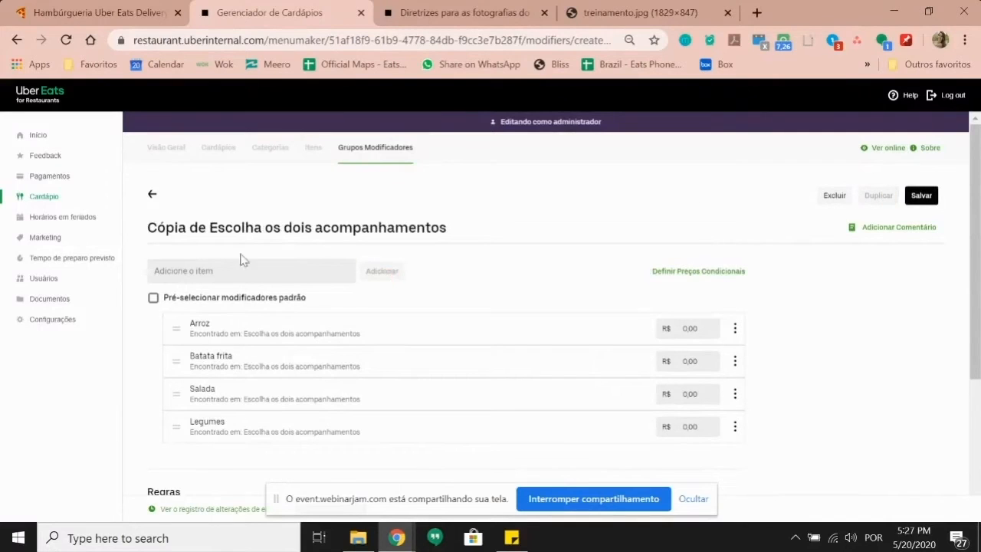
click(208, 225)
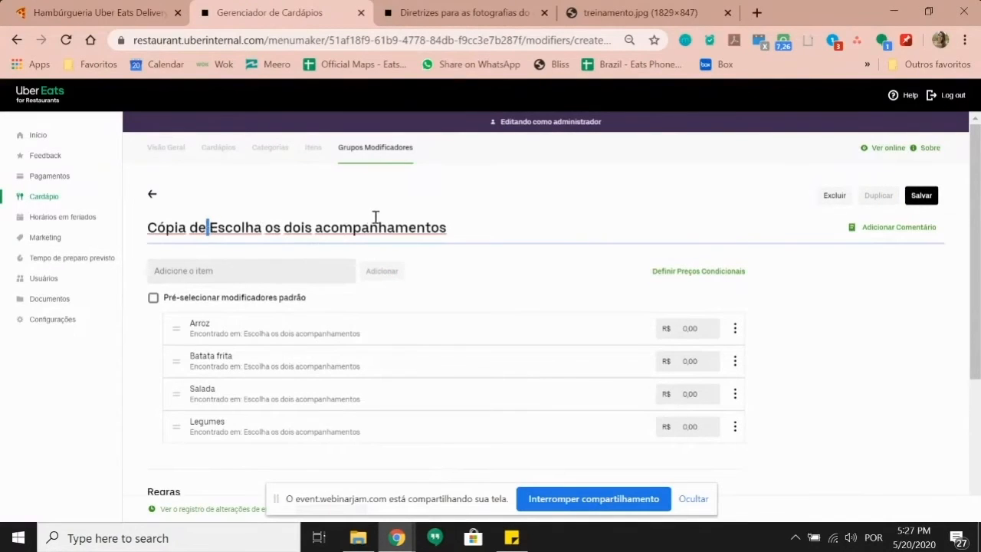
drag(460, 230, 121, 232)
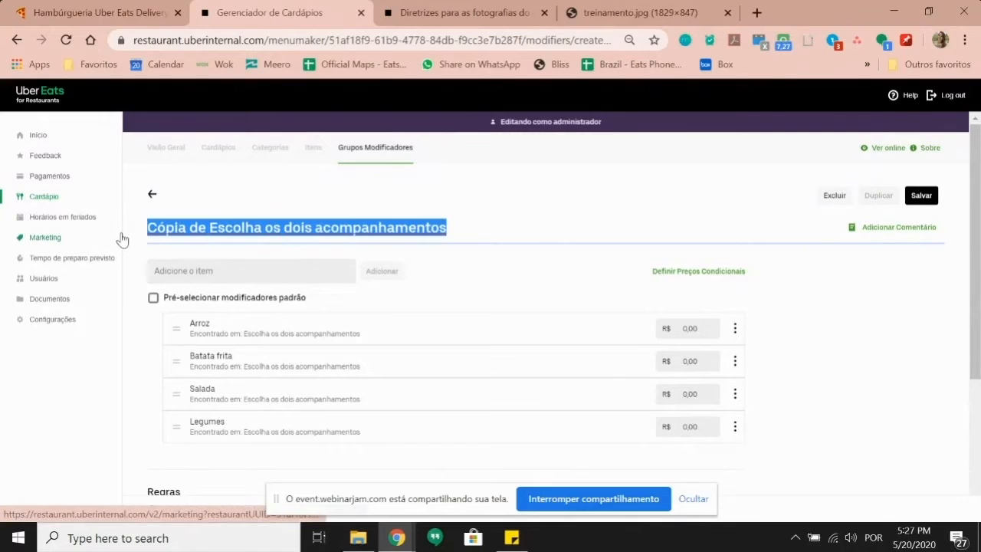
key(BackSpace)
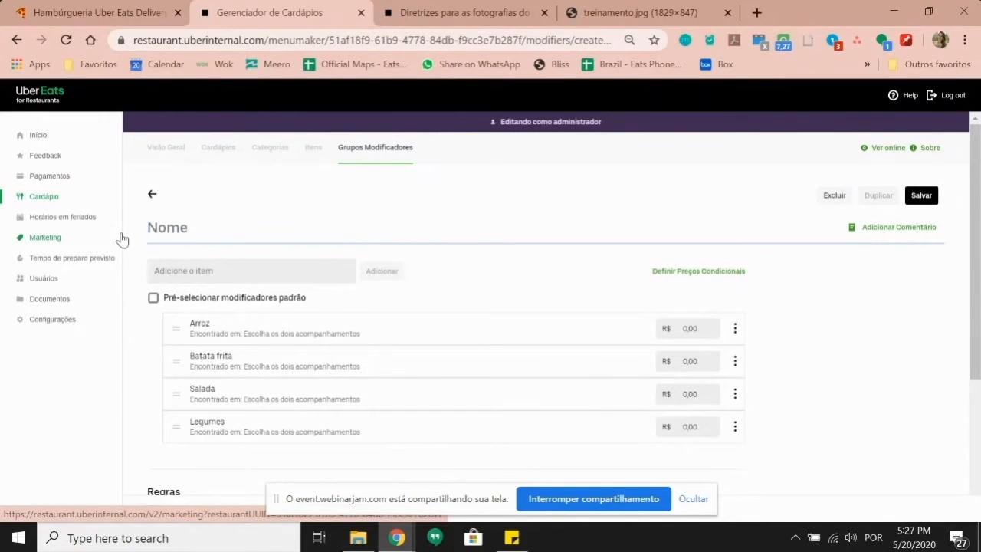
text(Deseja)
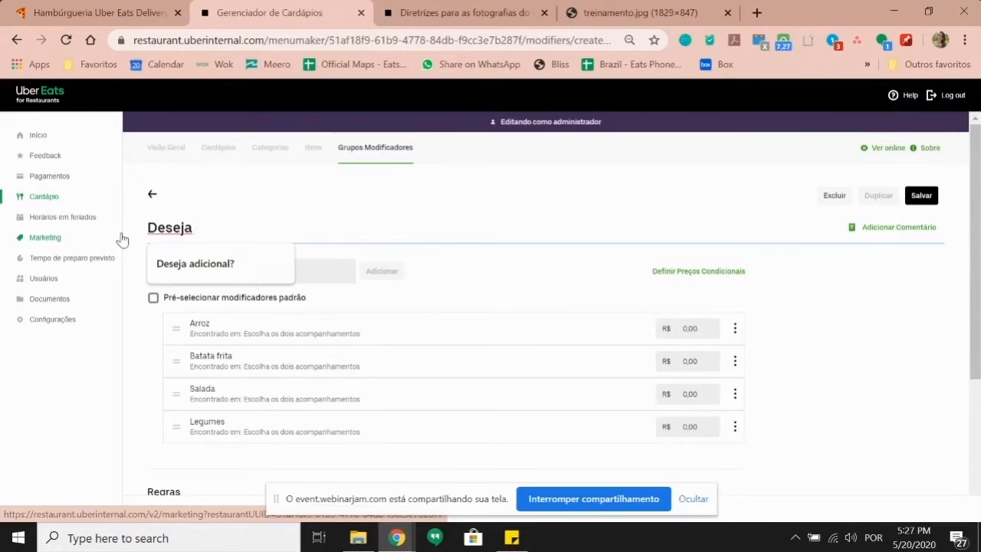
text( acompanhamento extra ?)
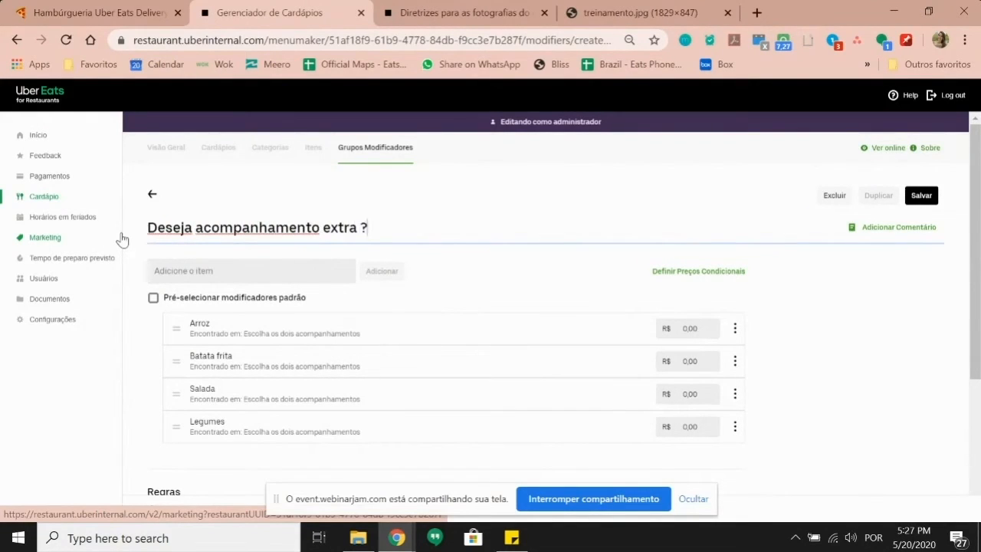
click(527, 288)
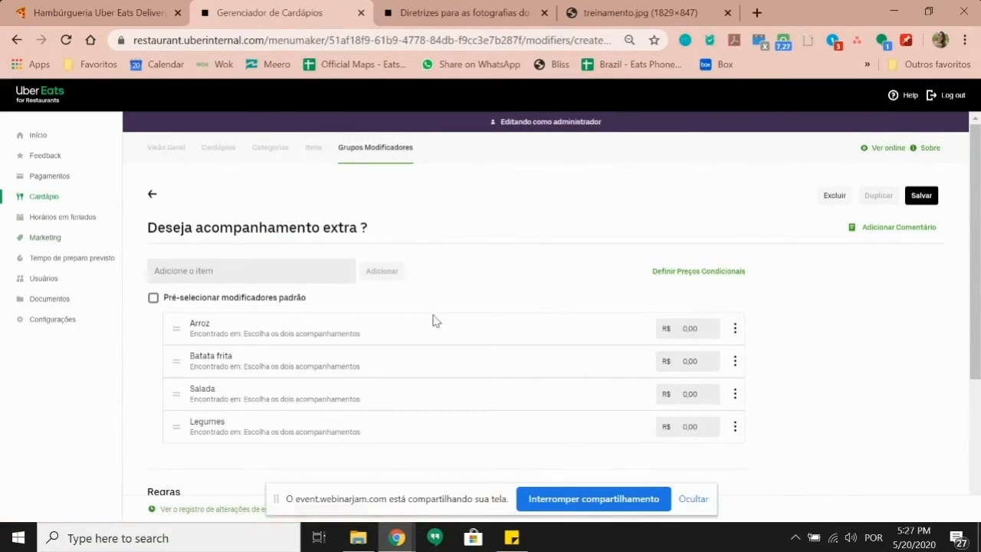
Step: Enter option prices R$ 2,00 for Arroz, 3,00 for Batata frita, 2,00 for Salada and Legumes
click(693, 328)
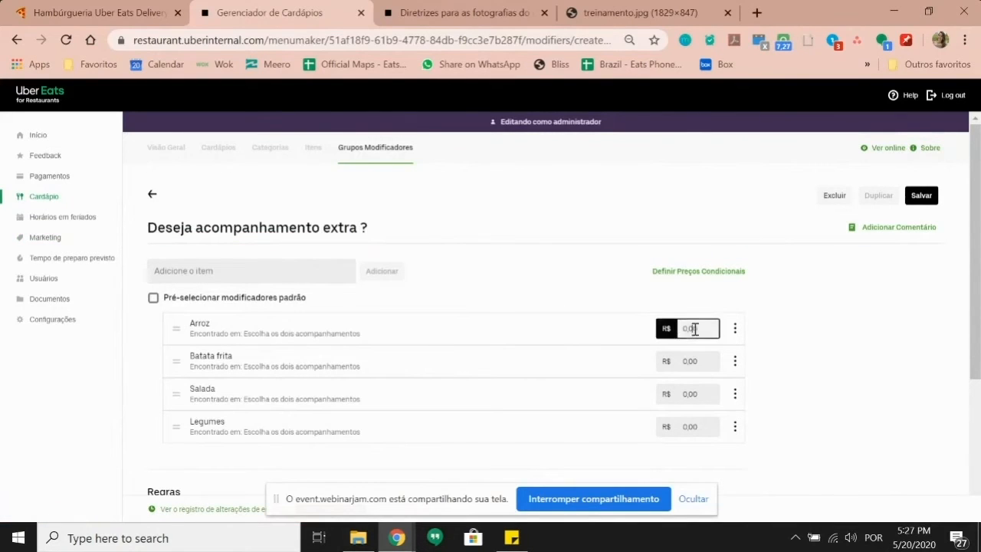
drag(706, 329, 685, 328)
click(611, 295)
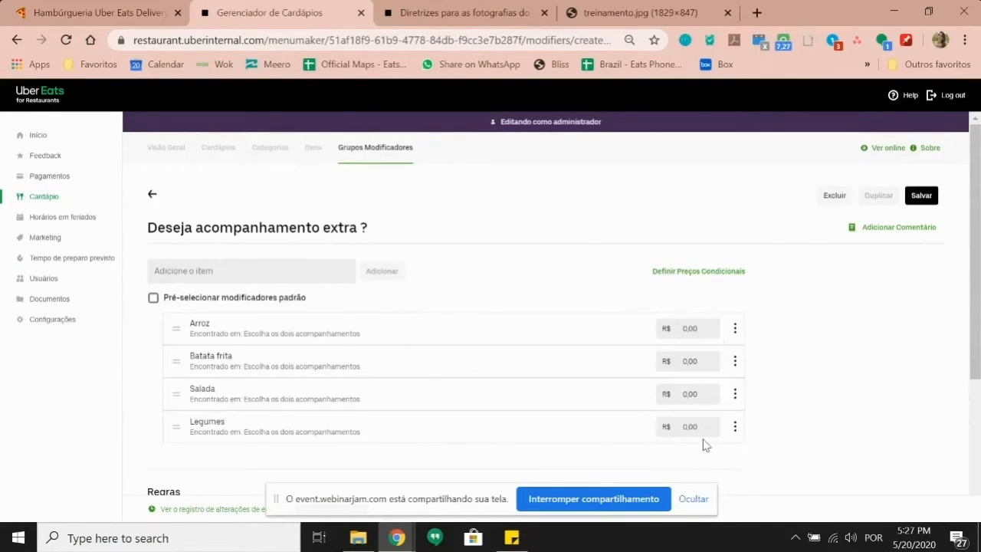
click(683, 330)
text(2,00)
click(704, 361)
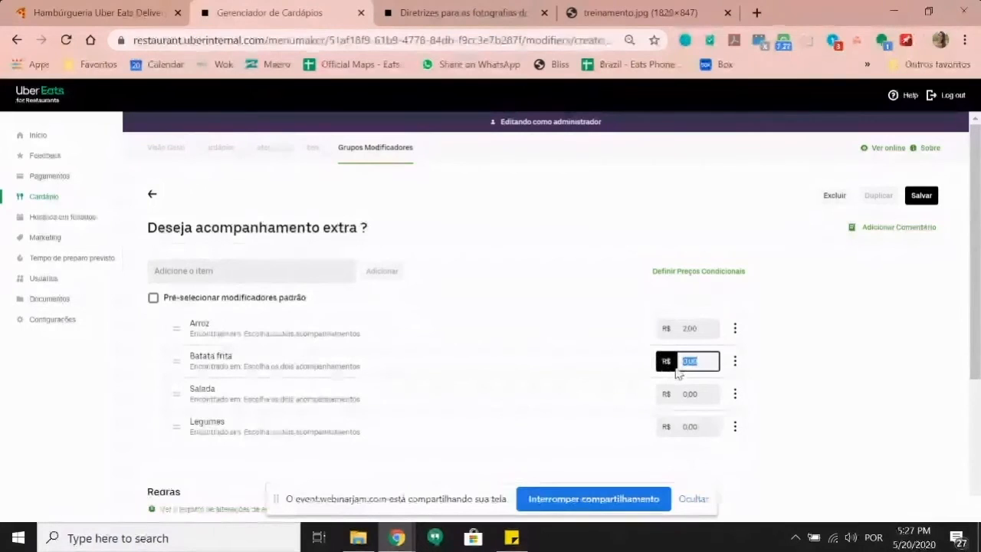
text(3,00)
click(690, 394)
text(2,00)
click(711, 425)
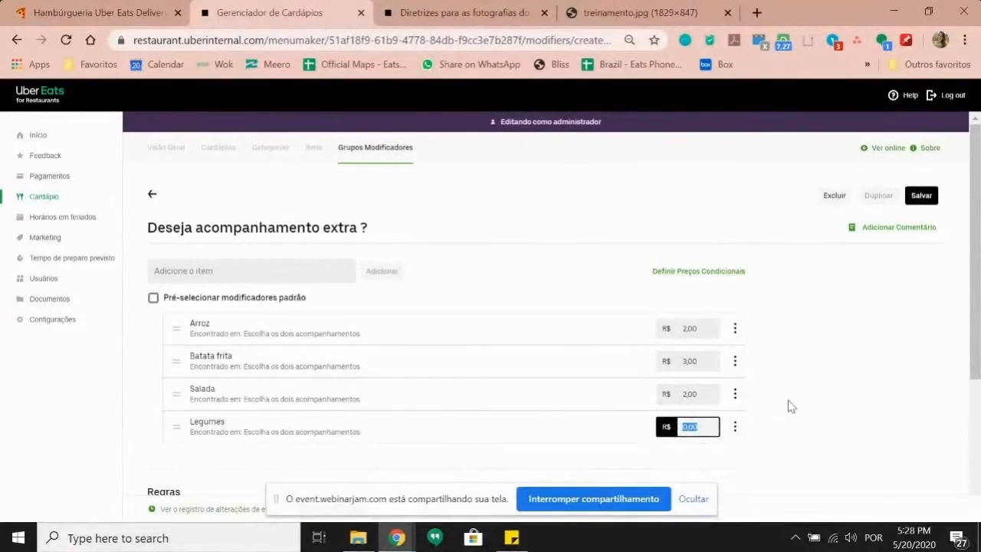
text(2,00)
click(830, 381)
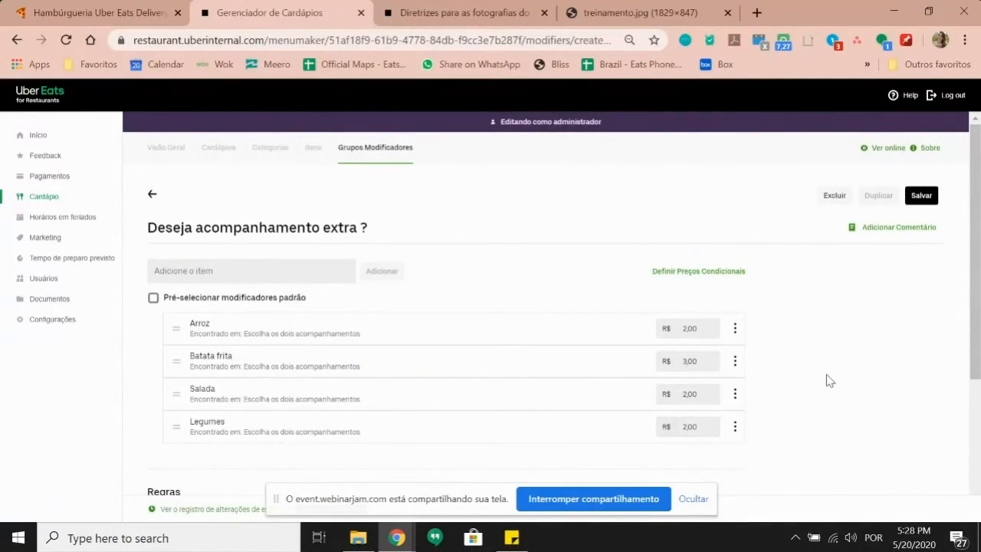
Step: Untick 'Exigir que o cliente escolha um item?', keep the maximum at 2, and save the group
scroll(753, 362, down, 2)
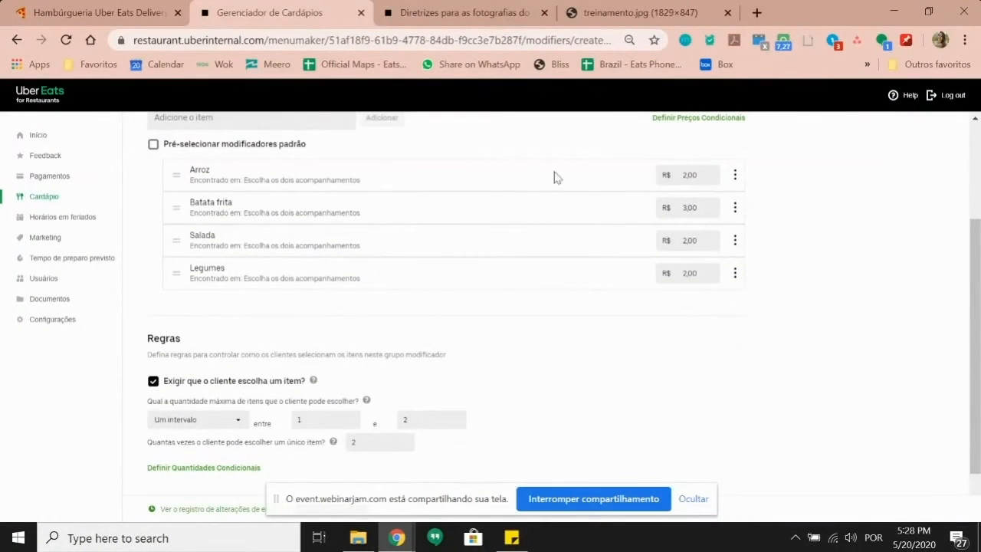
scroll(514, 348, up, 1)
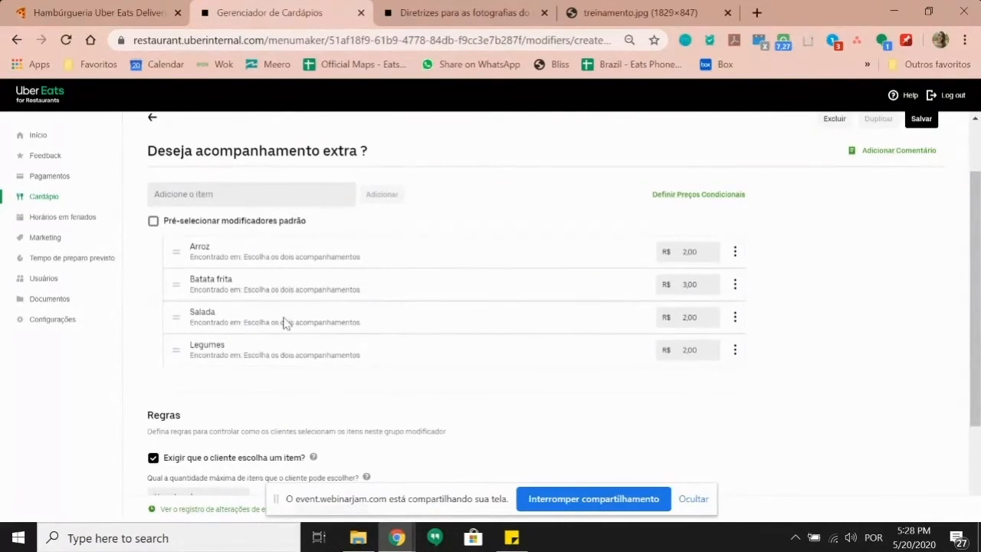
scroll(417, 291, down, 2)
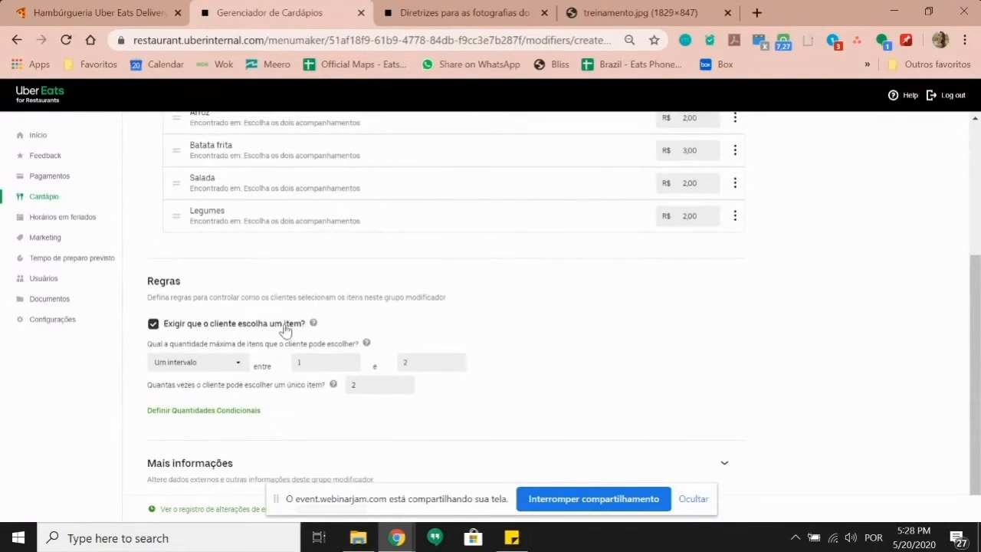
scroll(282, 331, up, 1)
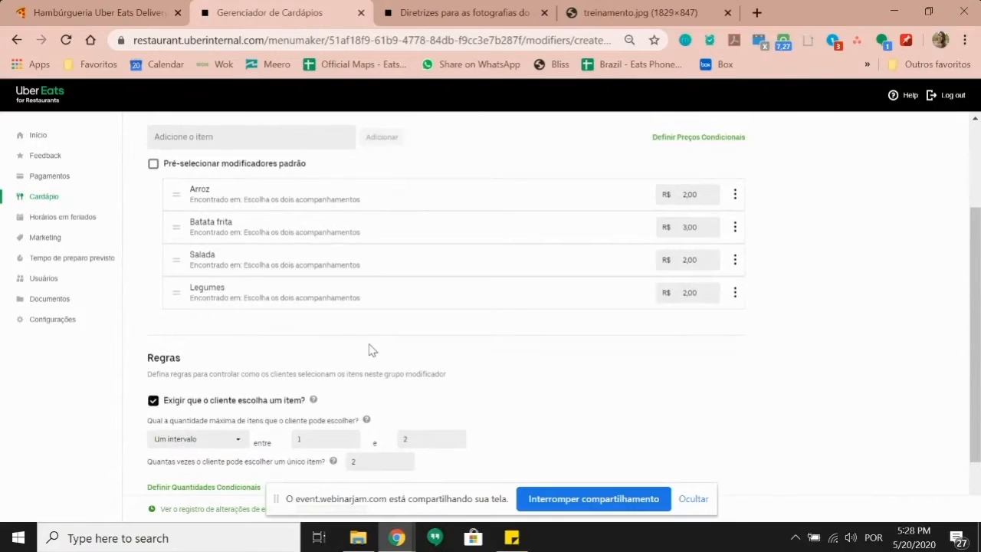
click(223, 403)
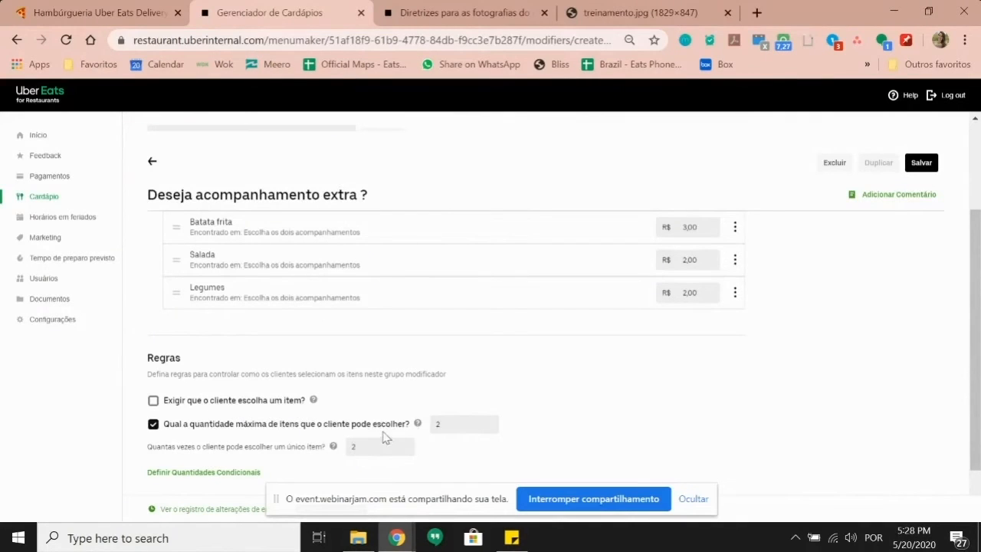
scroll(432, 417, up, 1)
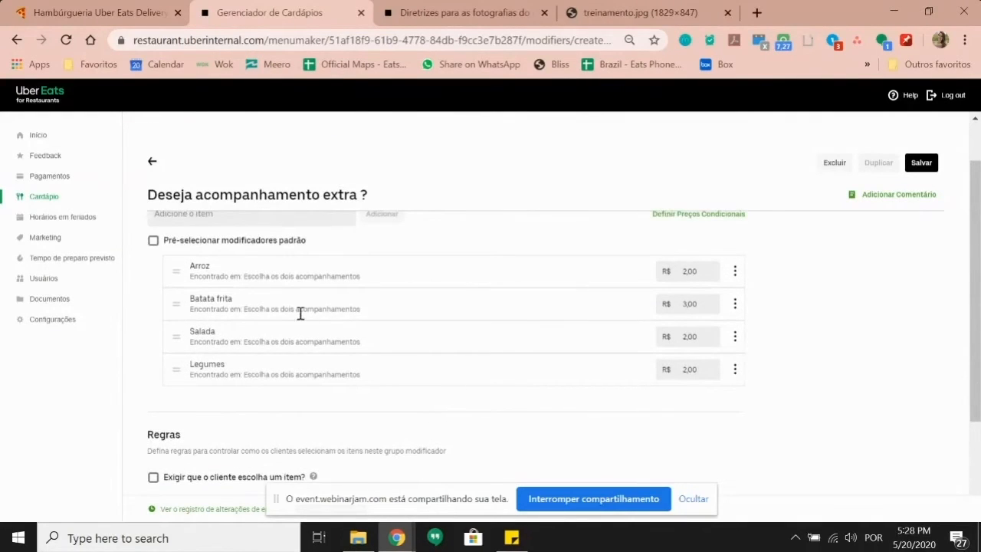
scroll(300, 314, down, 1)
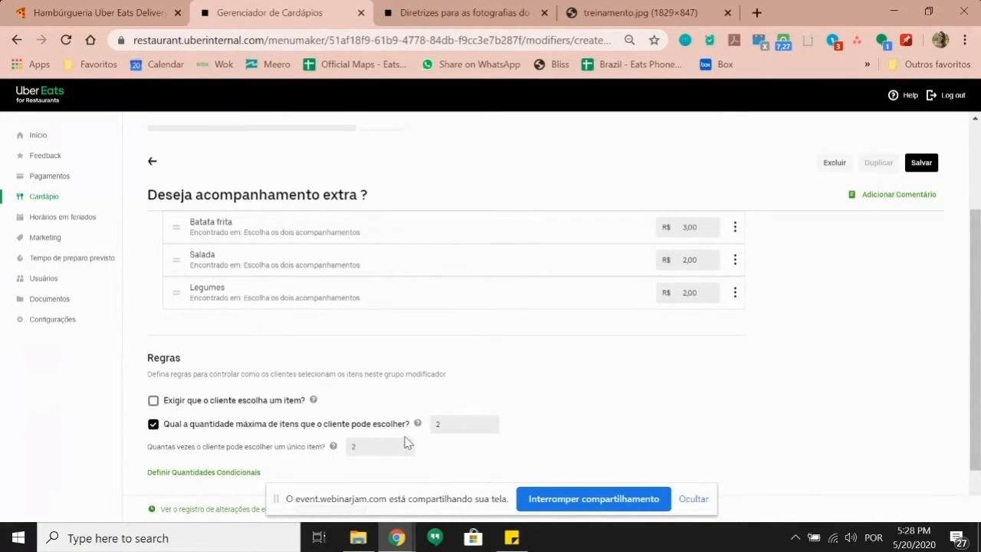
click(466, 424)
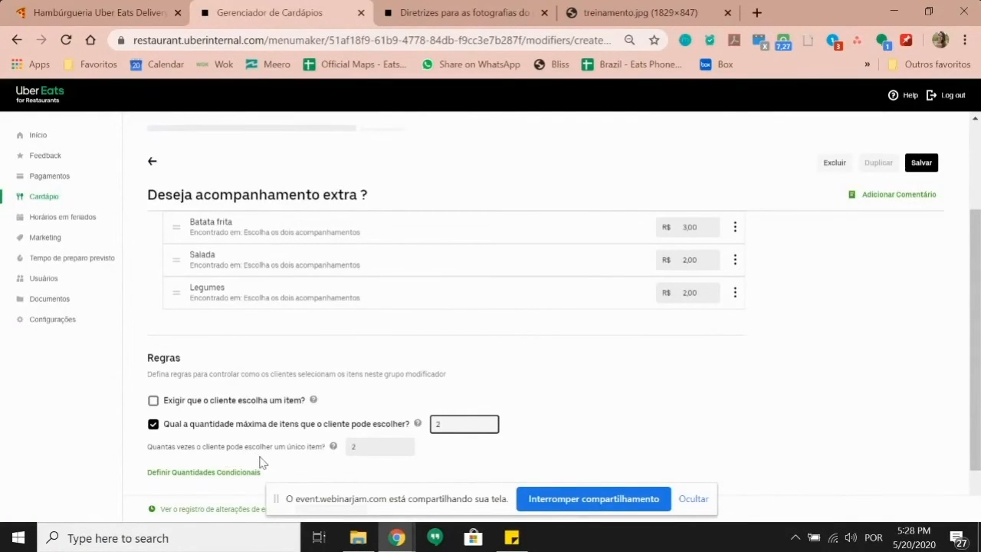
key(Tab)
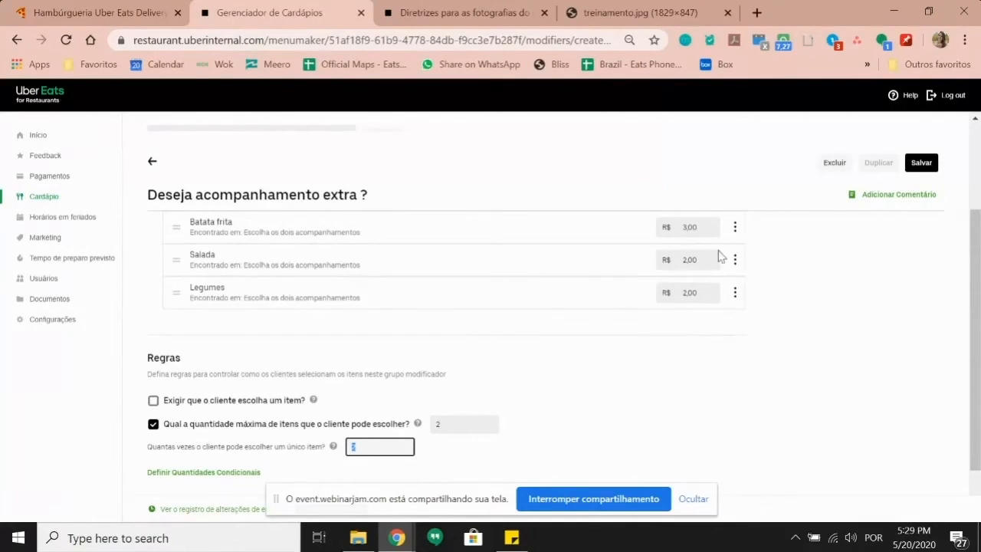
scroll(373, 374, down, 1)
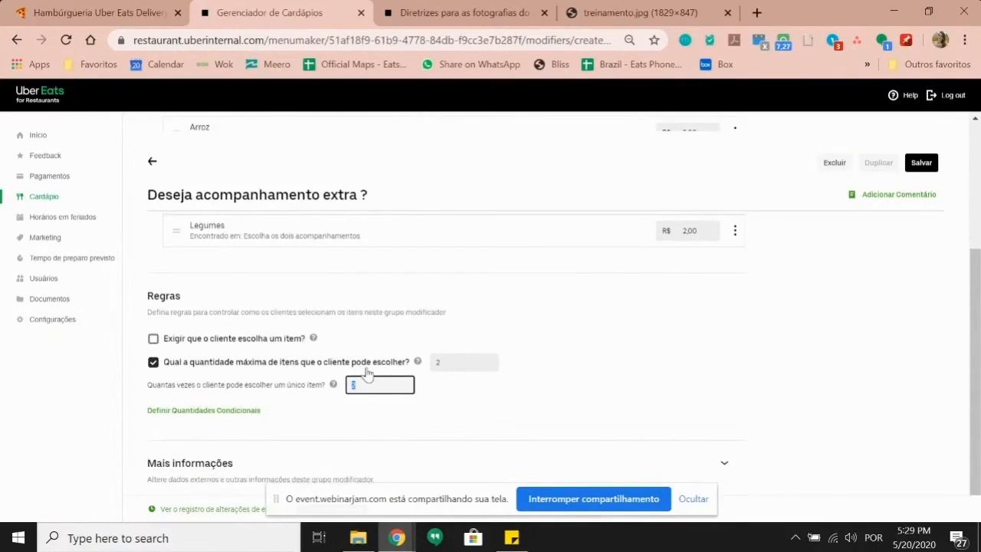
click(922, 163)
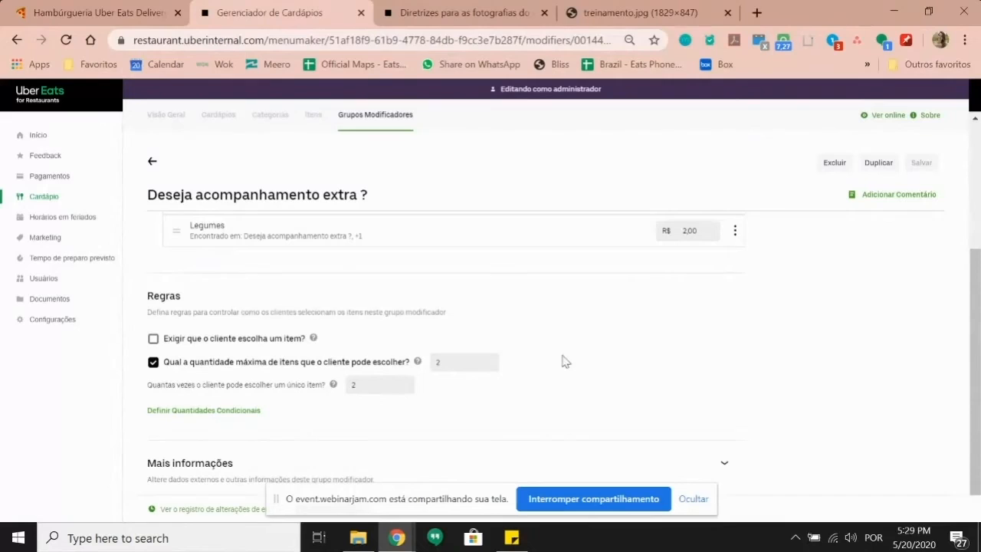
Step: Add Deseja acompanhamento extra ? to Frango grelhado + 2 acompanhamentos, placed below Escolha os dois acompanhamentos
click(313, 117)
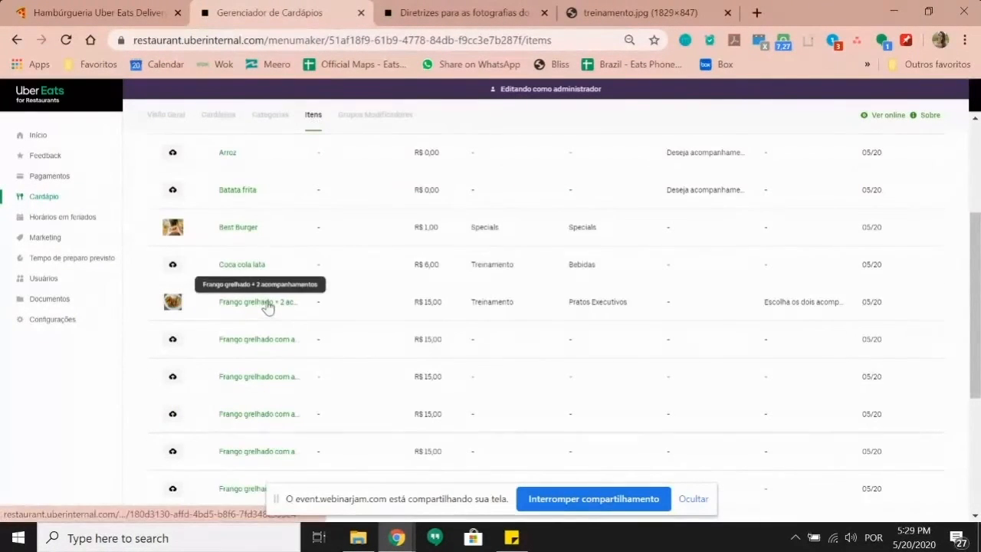
click(260, 304)
scroll(288, 306, down, 2)
scroll(287, 304, down, 2)
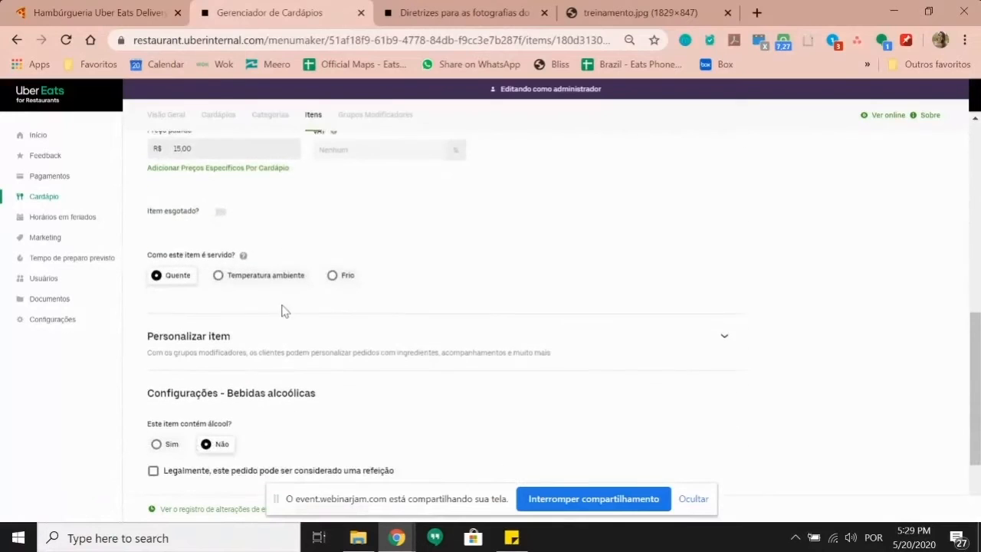
click(217, 337)
scroll(203, 276, down, 2)
click(201, 245)
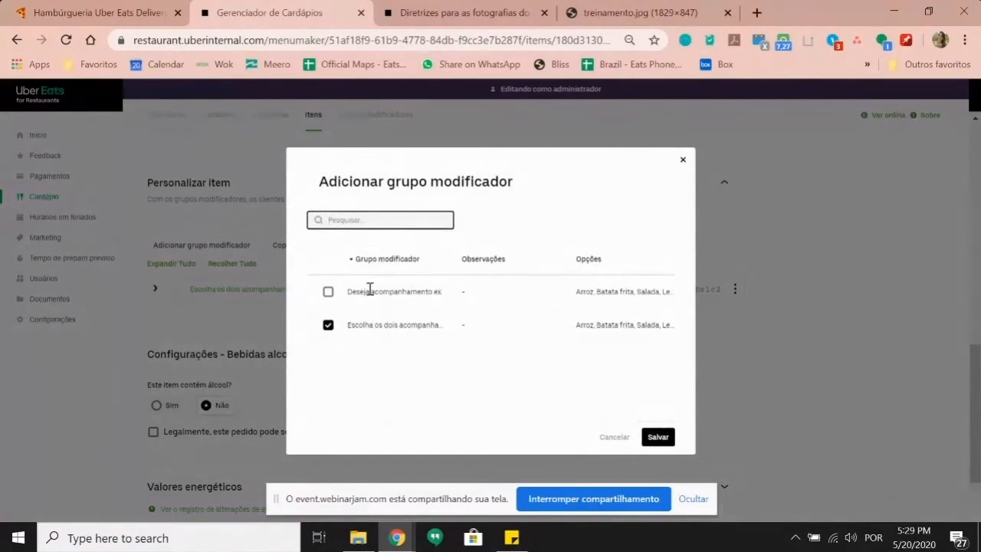
click(328, 293)
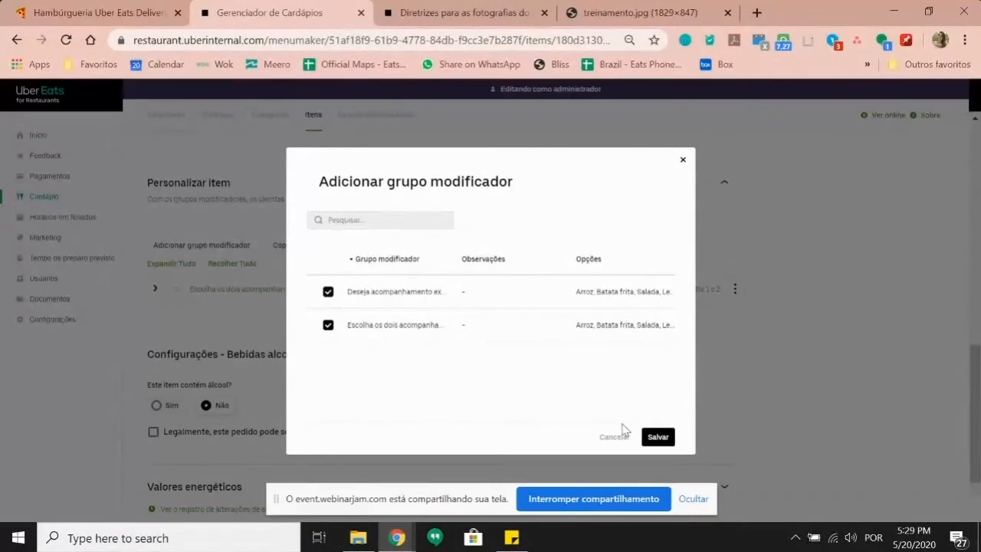
click(661, 439)
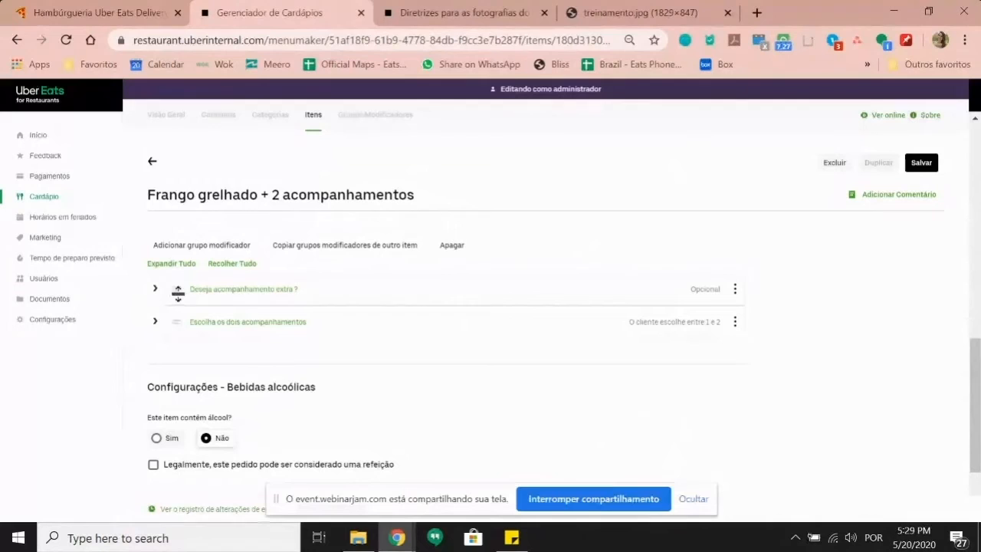
drag(177, 297, 180, 335)
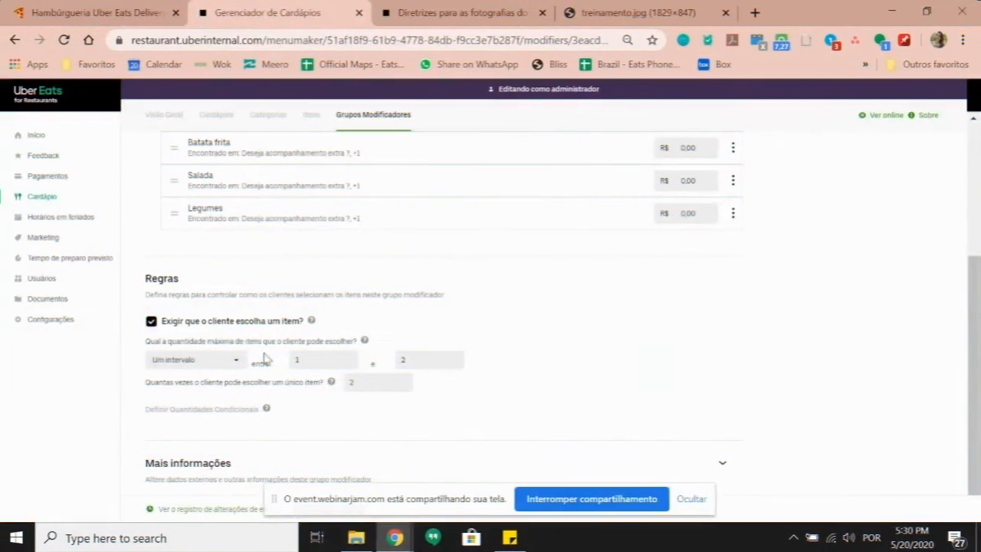
Step: Create a new modifier group named 'Deseja alguma bebida ?'
scroll(437, 394, up, 2)
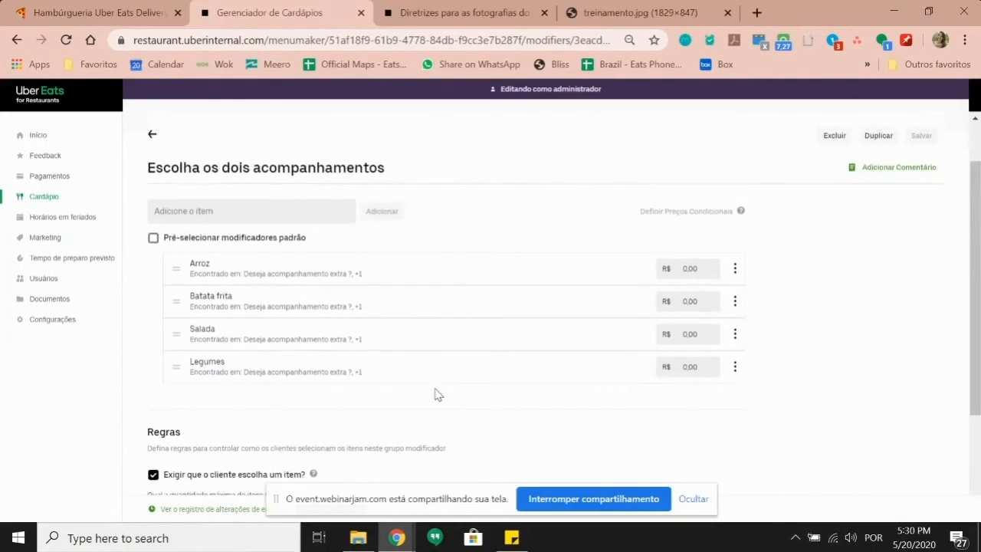
scroll(306, 322, up, 1)
scroll(280, 261, down, 1)
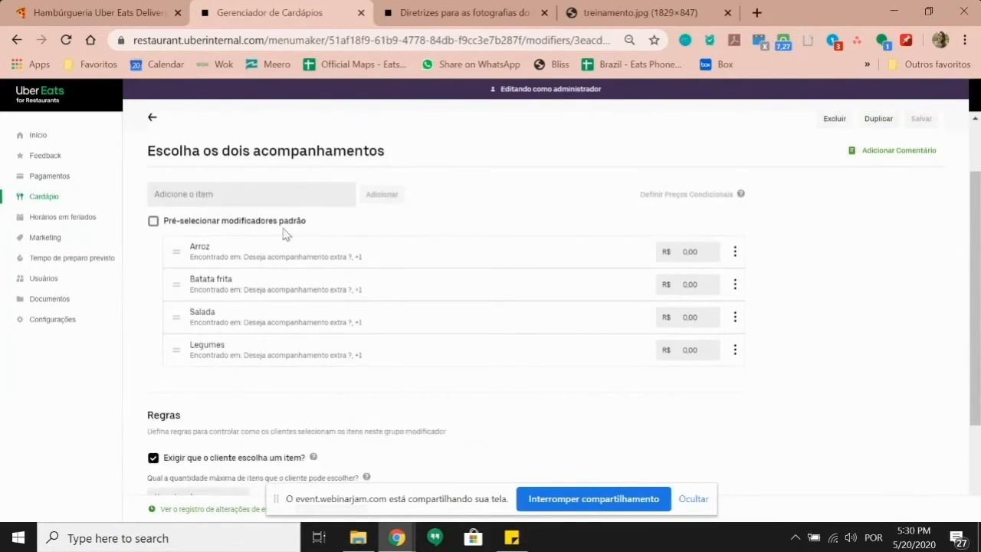
scroll(318, 147, up, 1)
click(369, 123)
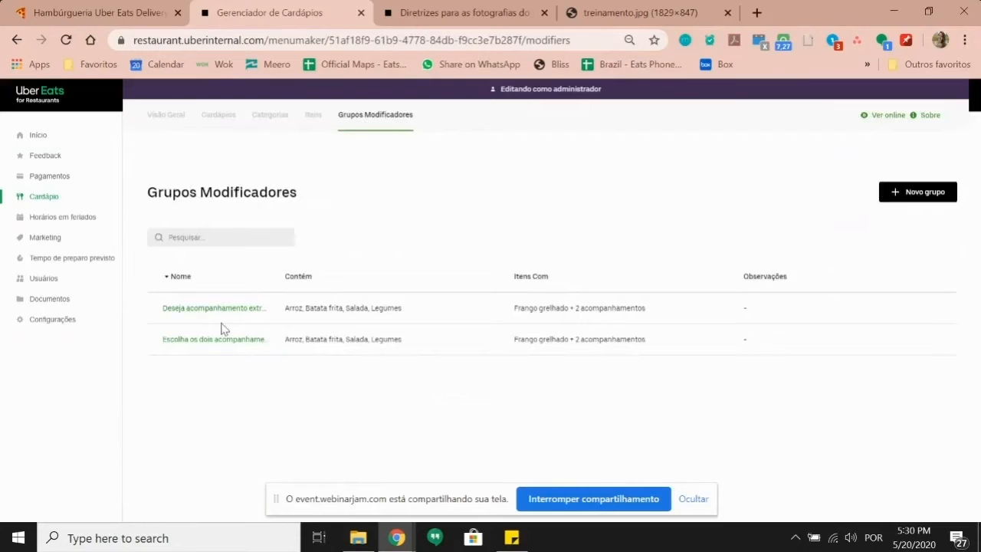
click(916, 200)
click(181, 230)
text(Deseja alguma bebida ?)
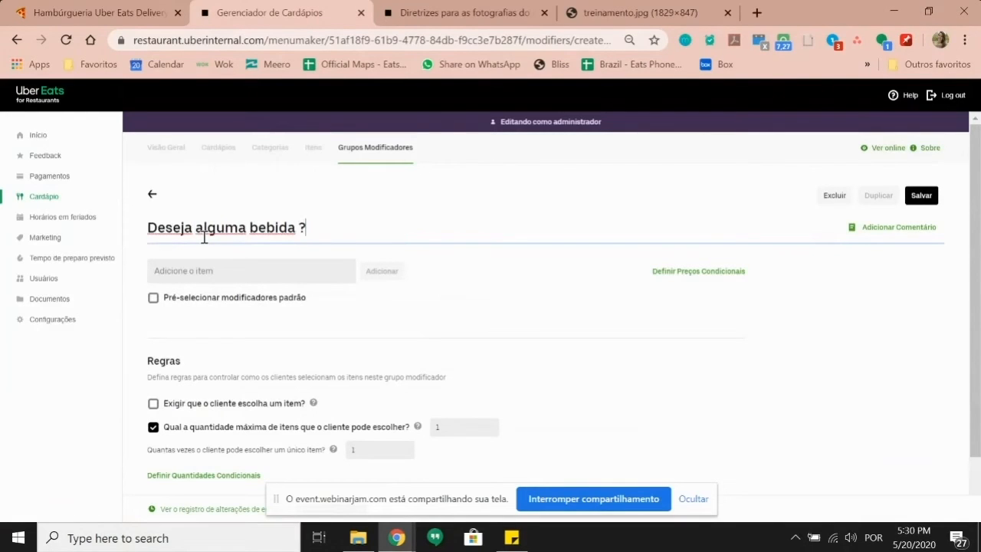
Step: Add Coca cola lata and Guaraná lata as the drink group's options
click(245, 271)
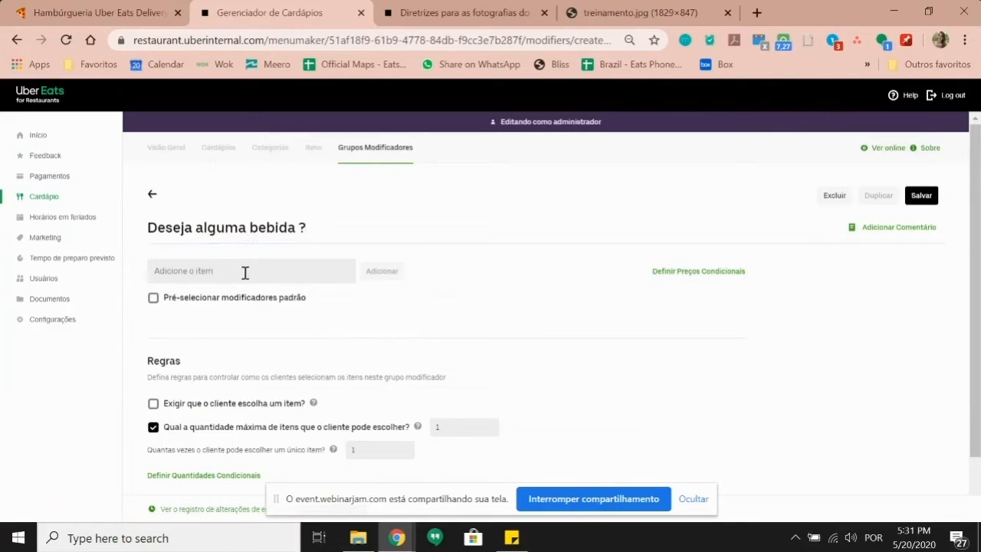
text(coc)
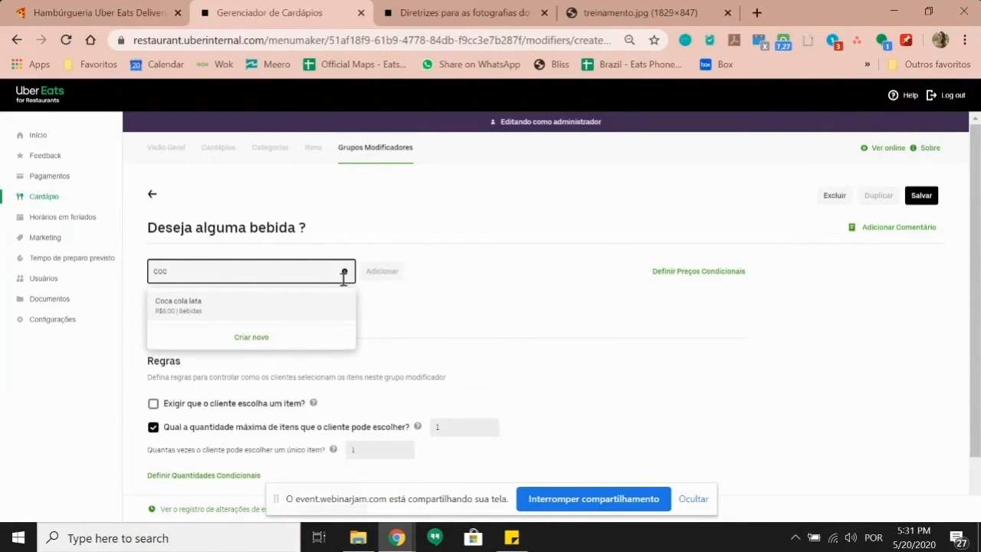
click(272, 306)
click(303, 268)
text(guaran)
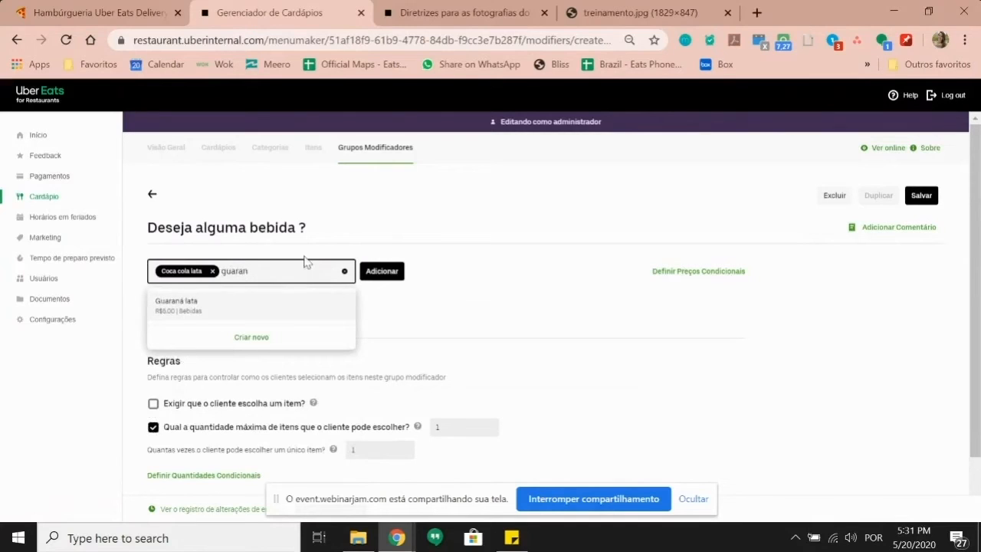
click(274, 307)
click(382, 273)
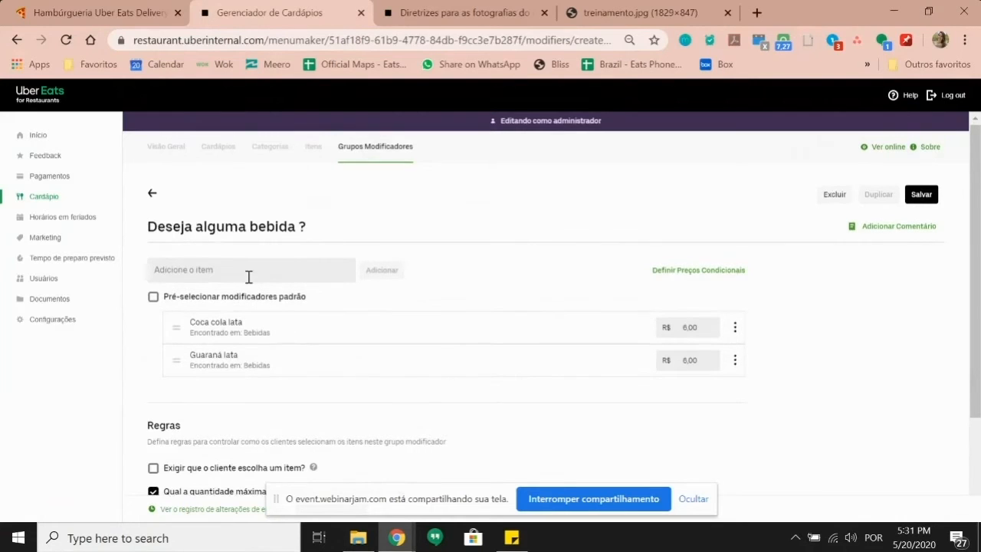
scroll(248, 277, down, 3)
Step: Set the drink group to a maximum of 2 drinks, each up to 2 times, and save it
scroll(434, 289, up, 2)
scroll(427, 281, down, 2)
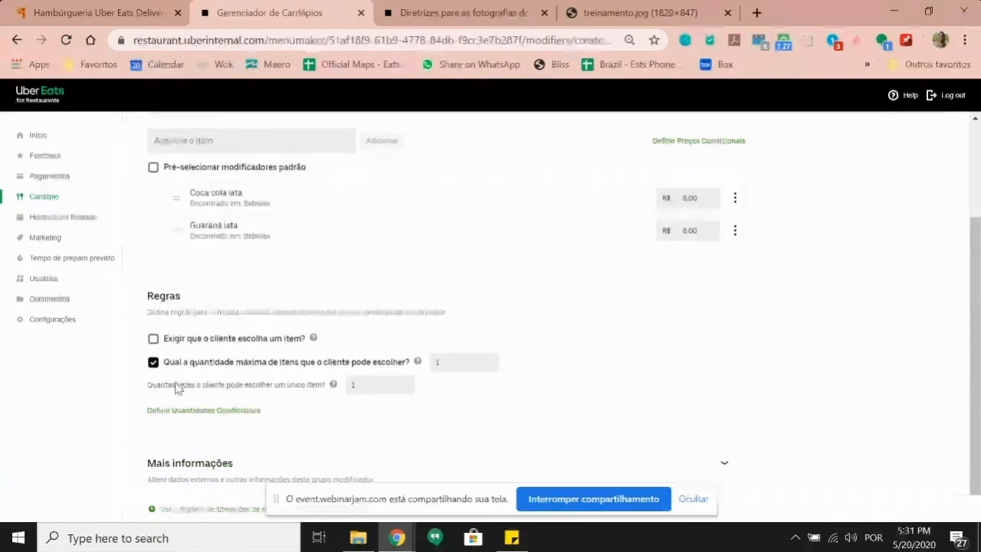
click(467, 364)
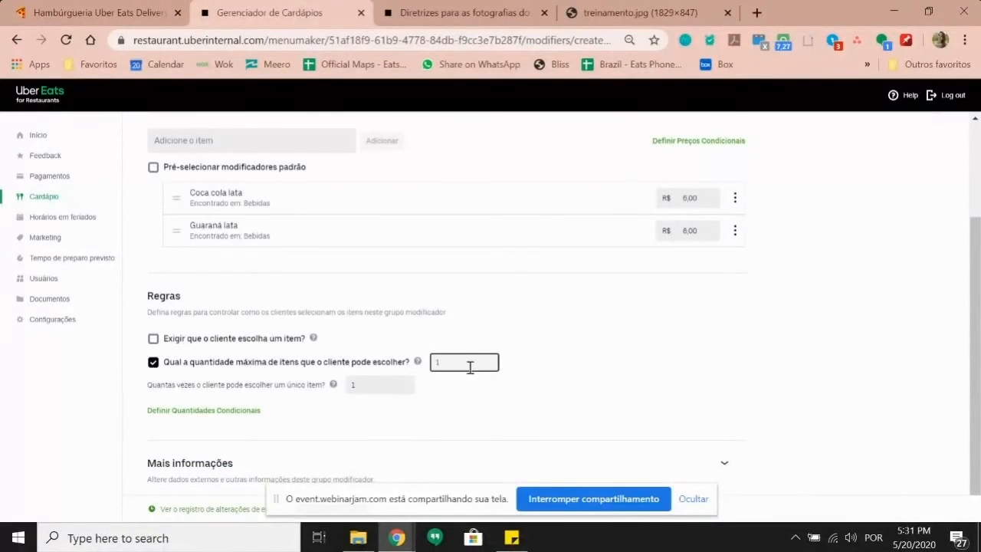
key(BackSpace)
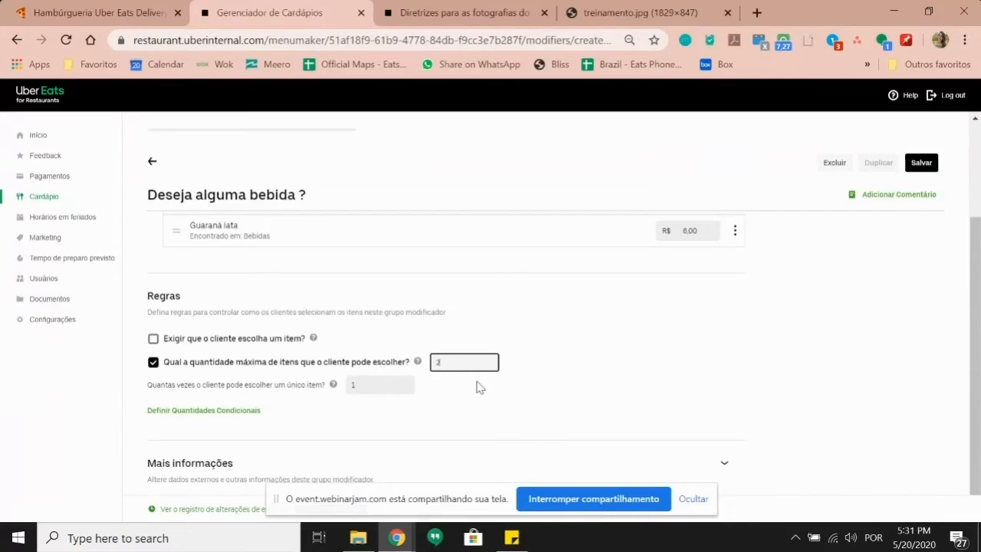
text(4)
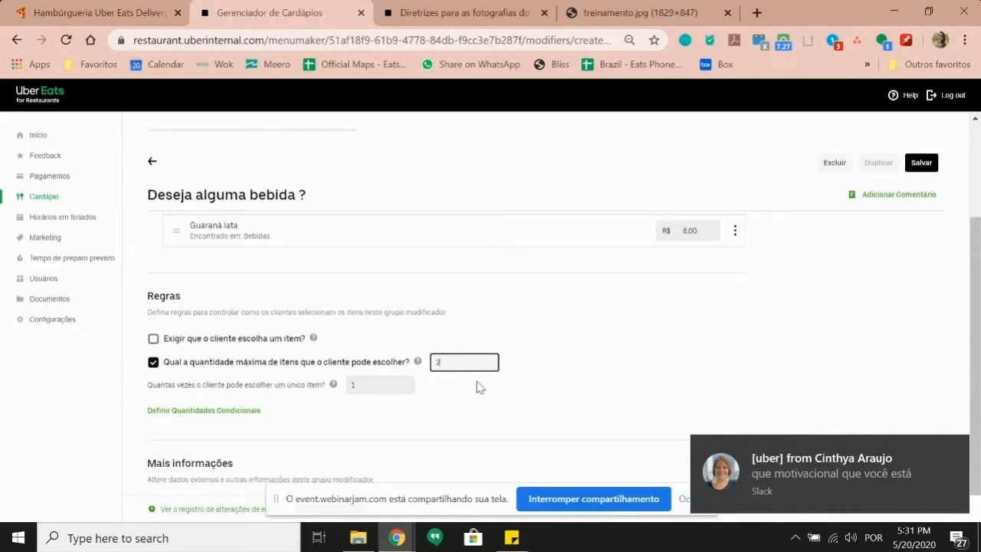
click(952, 452)
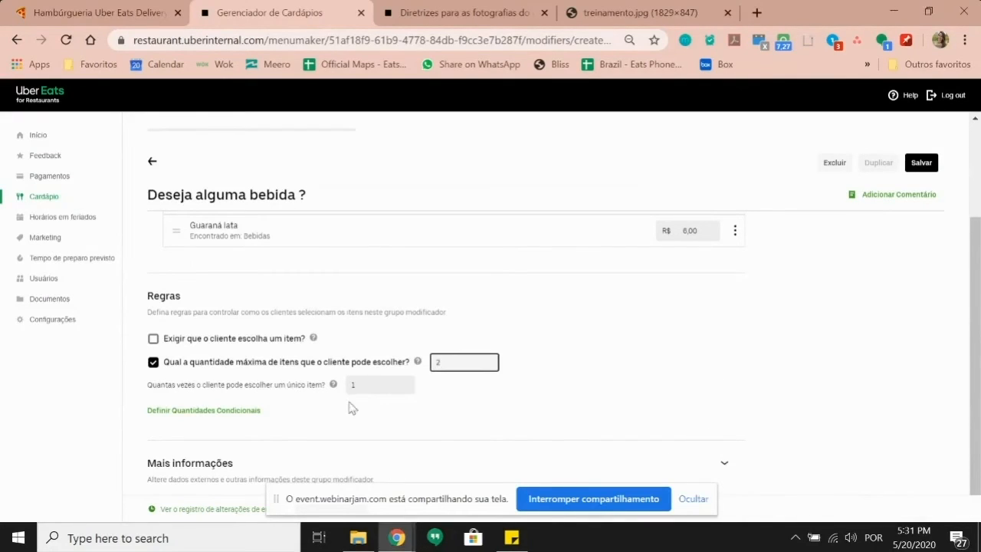
click(374, 383)
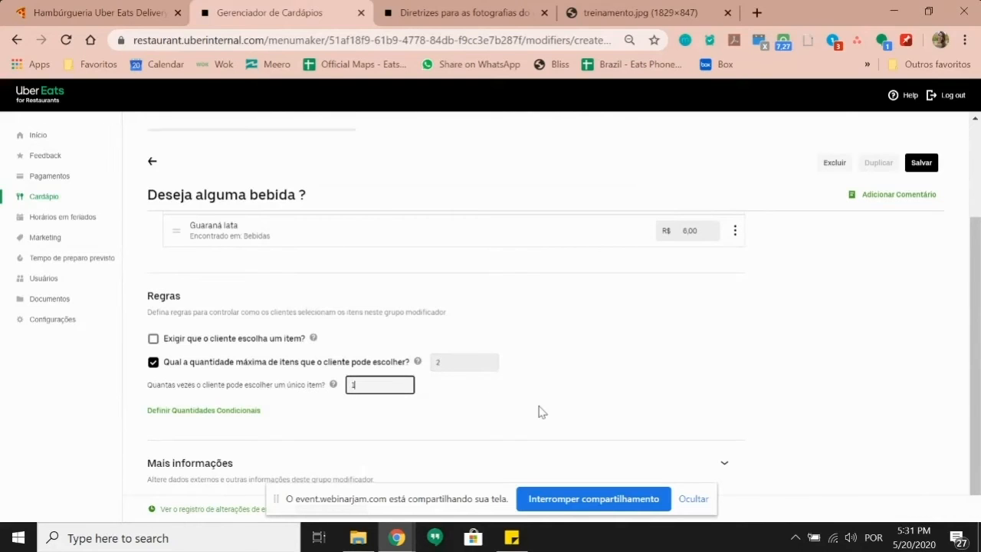
key(BackSpace)
text(2)
click(602, 368)
click(922, 163)
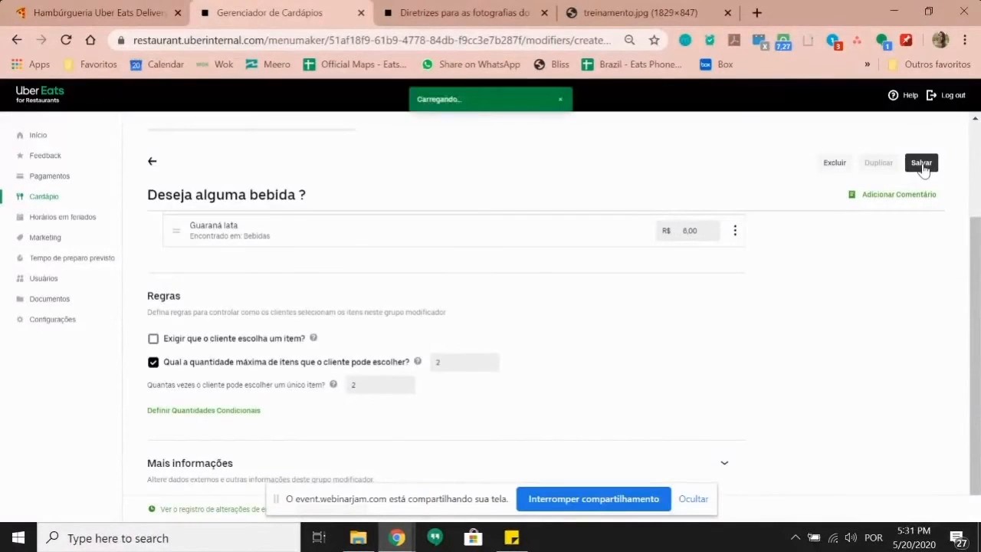
click(312, 117)
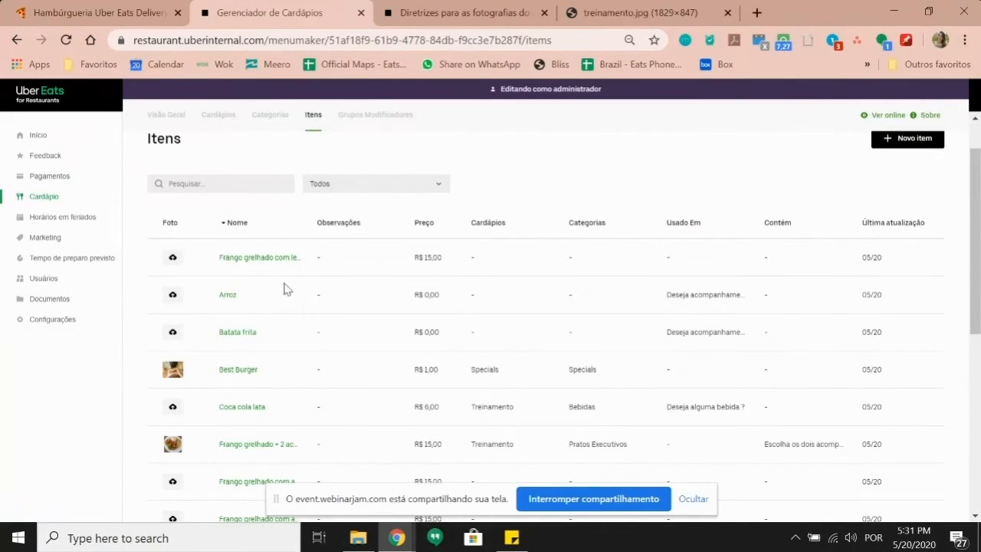
Step: Add Deseja alguma bebida ? to Frango grelhado + 2 acompanhamentos, reorder the groups, and save the item
click(285, 448)
scroll(241, 351, down, 10)
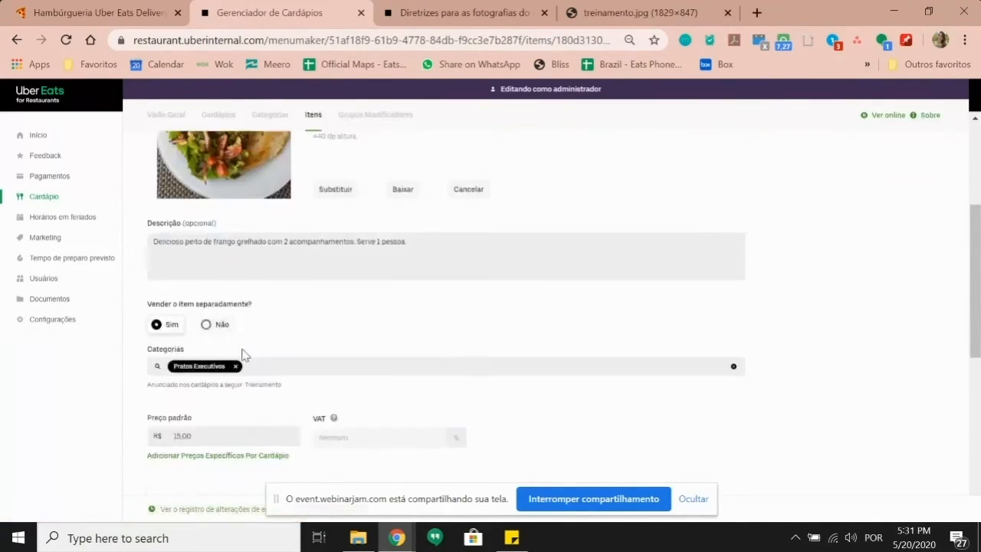
click(243, 349)
click(196, 387)
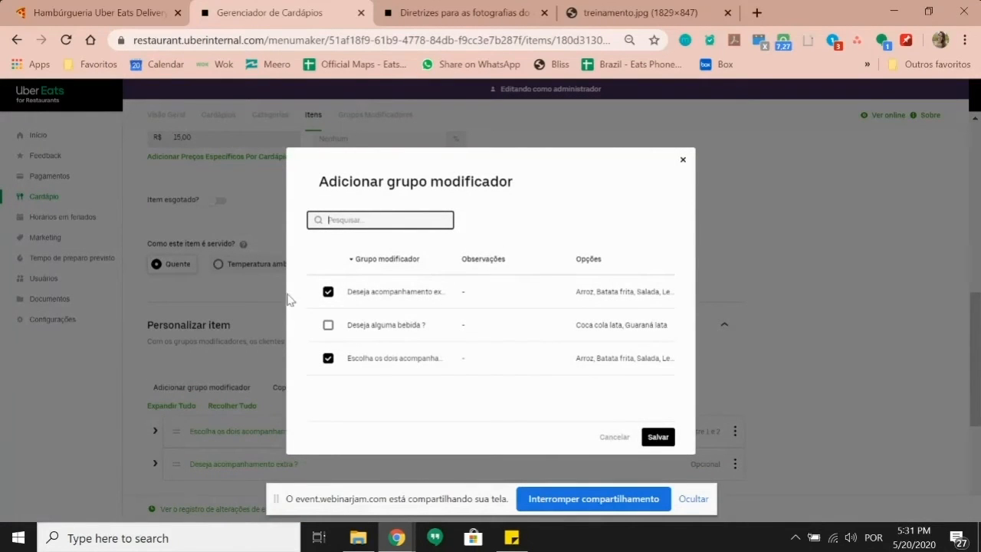
click(329, 325)
click(658, 437)
scroll(450, 353, down, 2)
drag(176, 279, 177, 322)
click(919, 165)
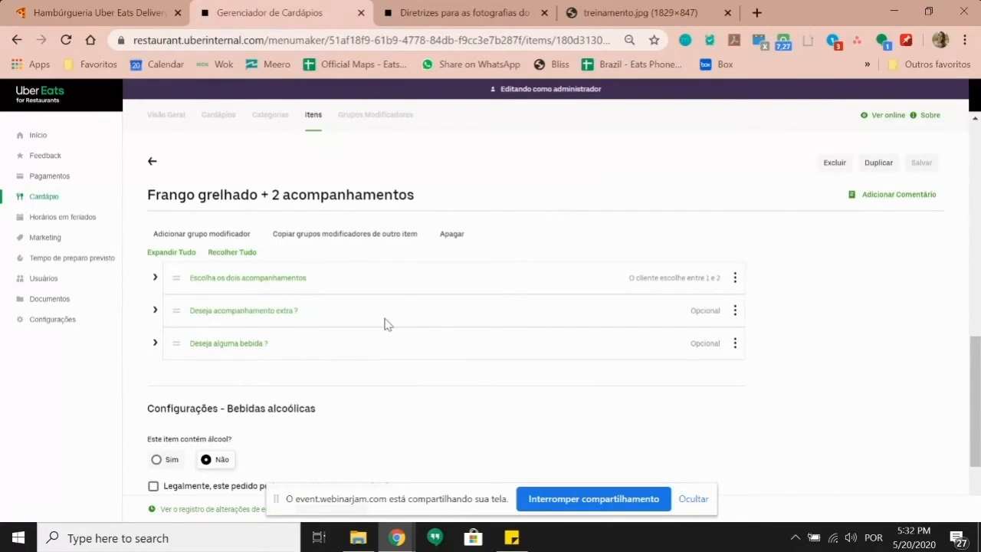
scroll(387, 324, up, 1)
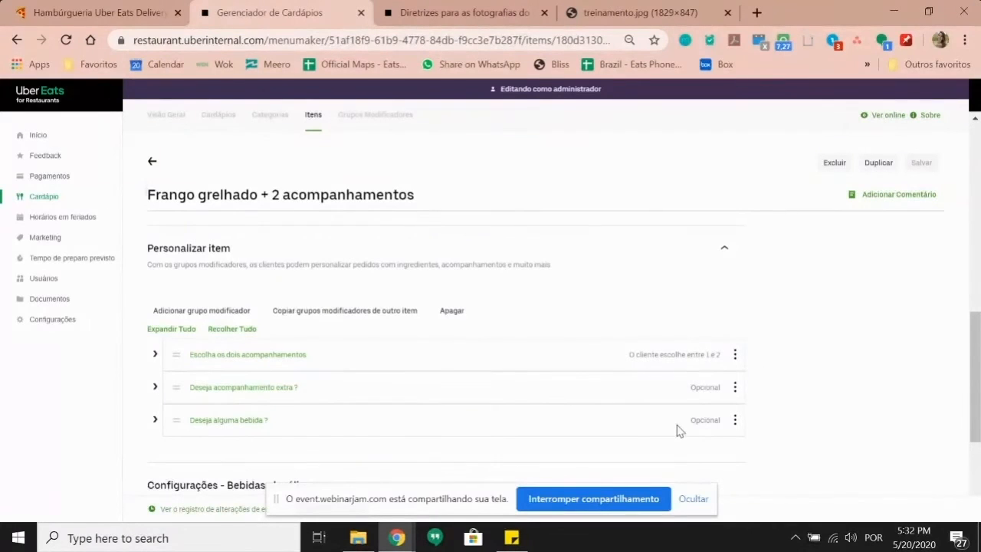
Step: Switch the Visão Geral to the Treinamento menu and expand the Cardapio category
scroll(731, 331, up, 4)
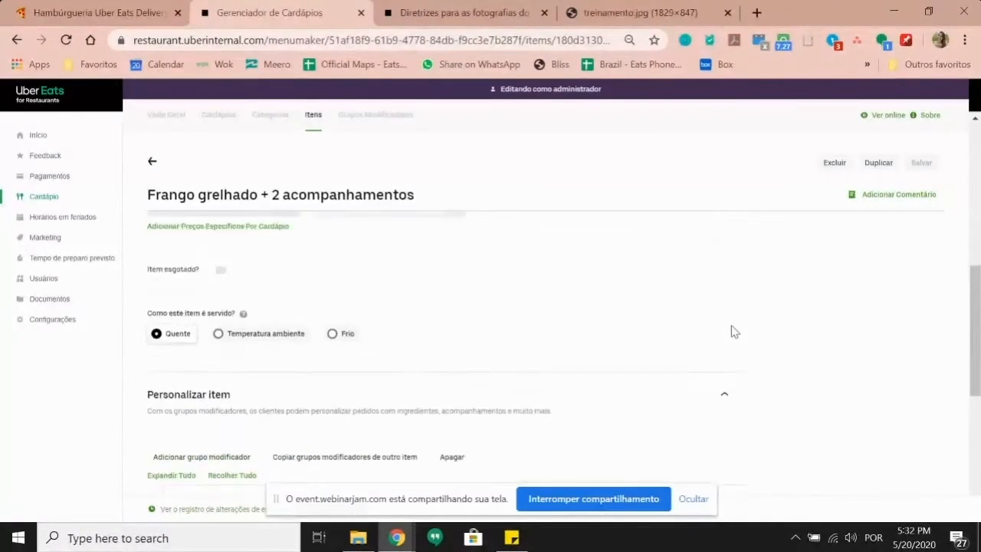
scroll(713, 331, up, 3)
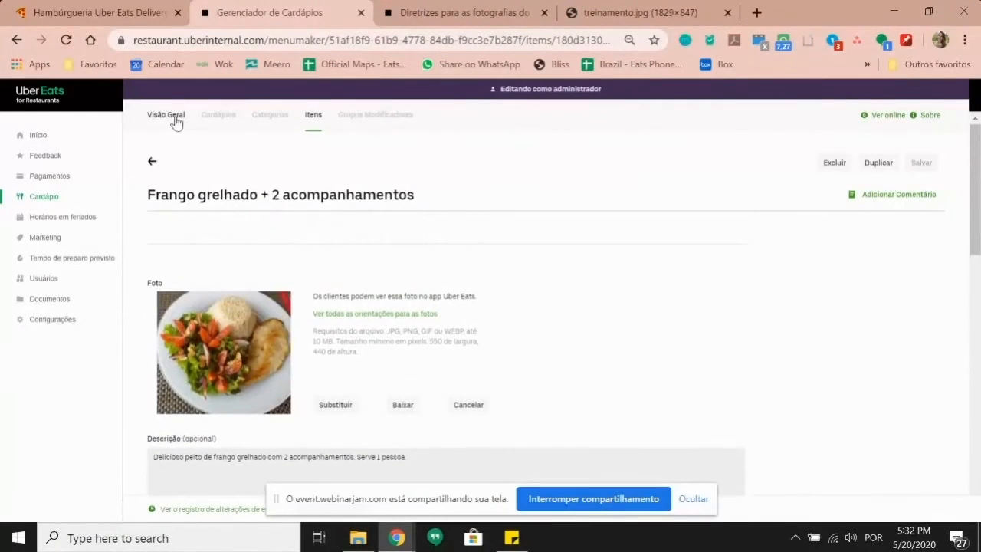
click(175, 120)
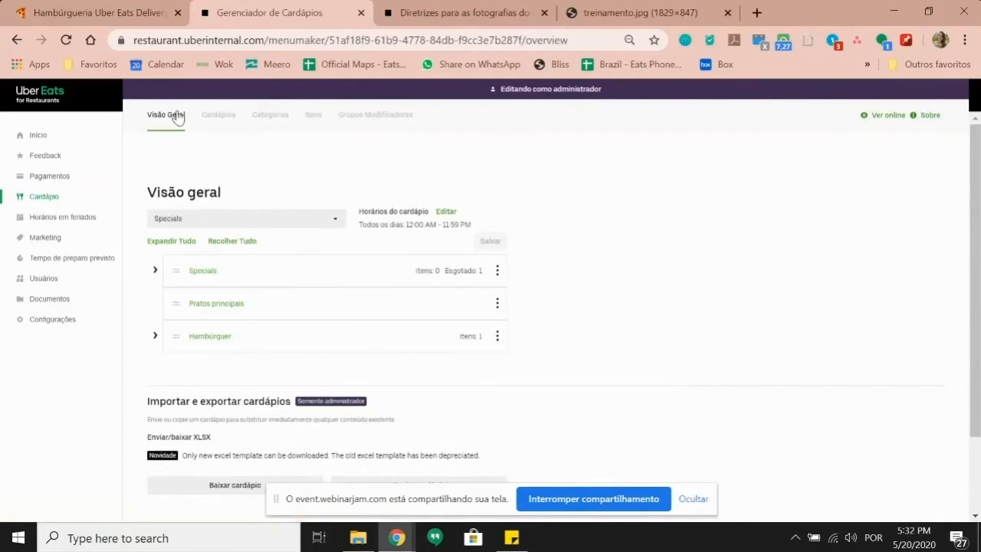
click(233, 221)
click(273, 280)
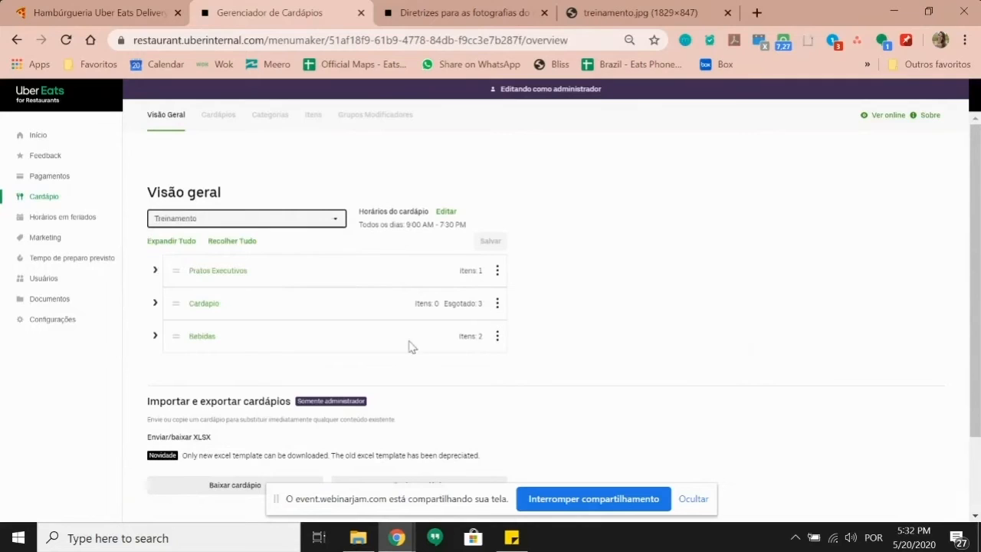
click(155, 304)
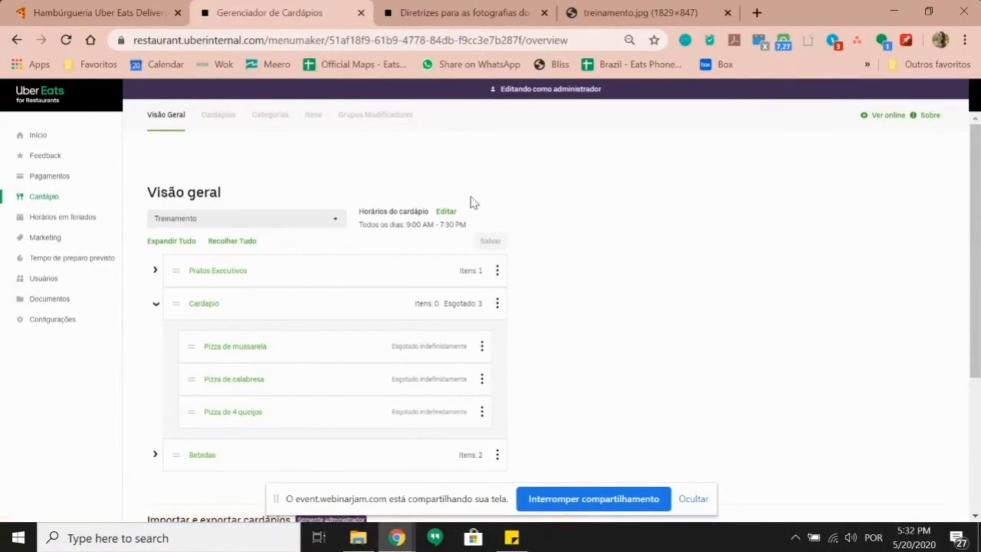
Step: Add a new category named Pizzas, included in the Treinamento menu, and save it
click(278, 117)
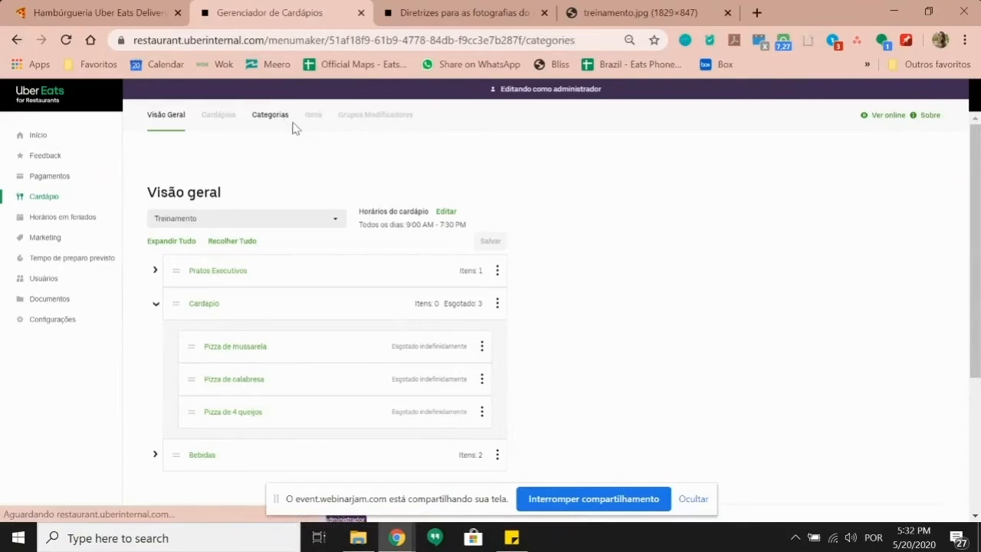
click(943, 193)
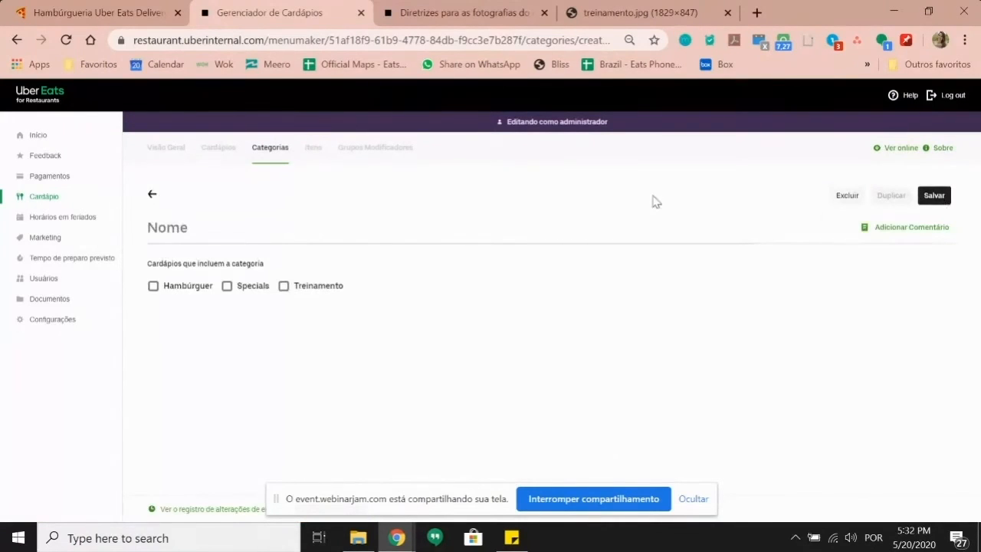
text(Pi)
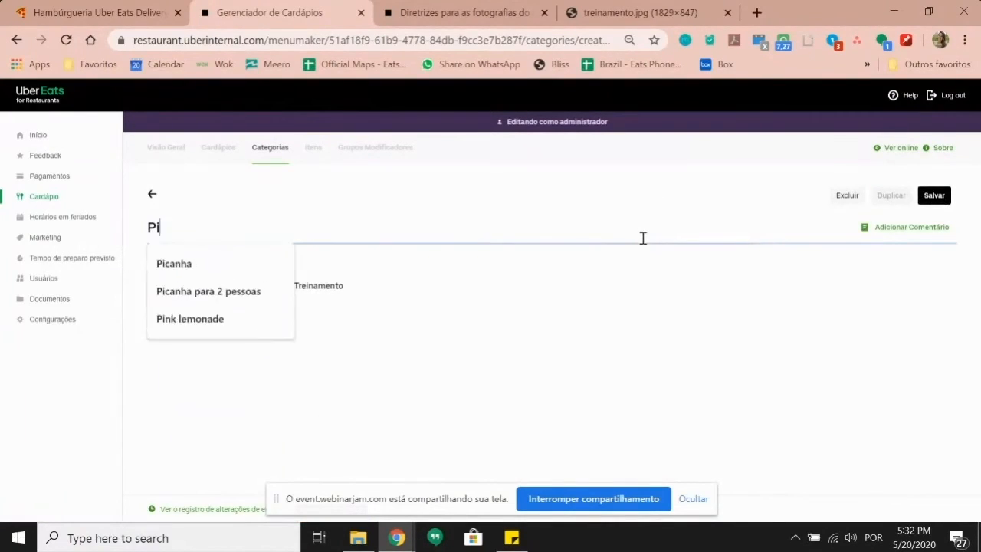
text(zzas)
click(283, 285)
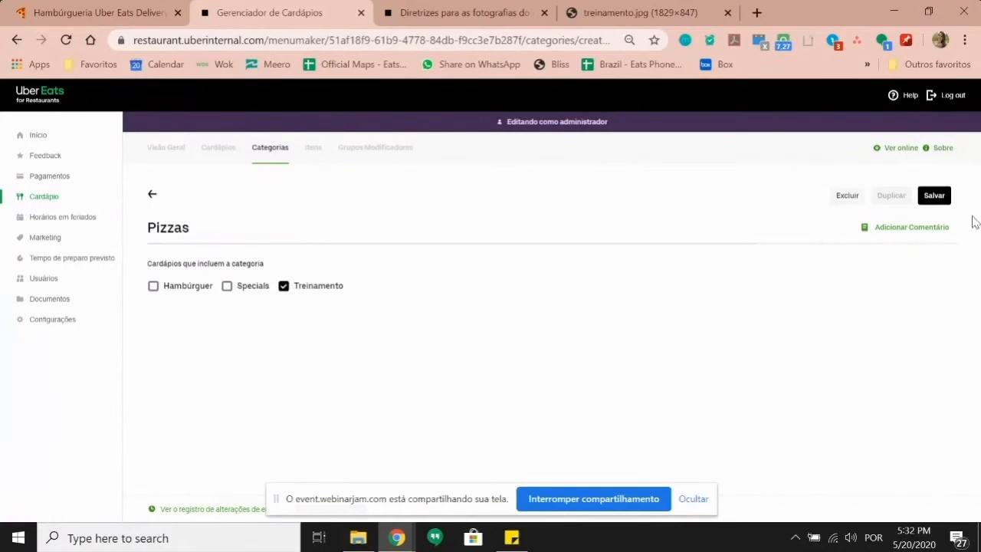
click(941, 198)
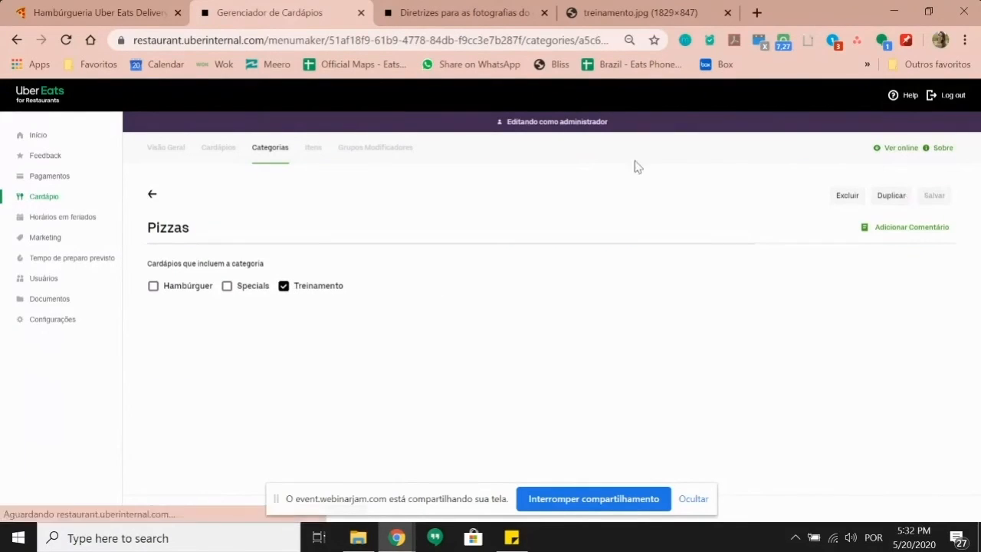
Step: Begin a new modifier group, typing 'Escolha o sabor da pizza' as its name
click(377, 149)
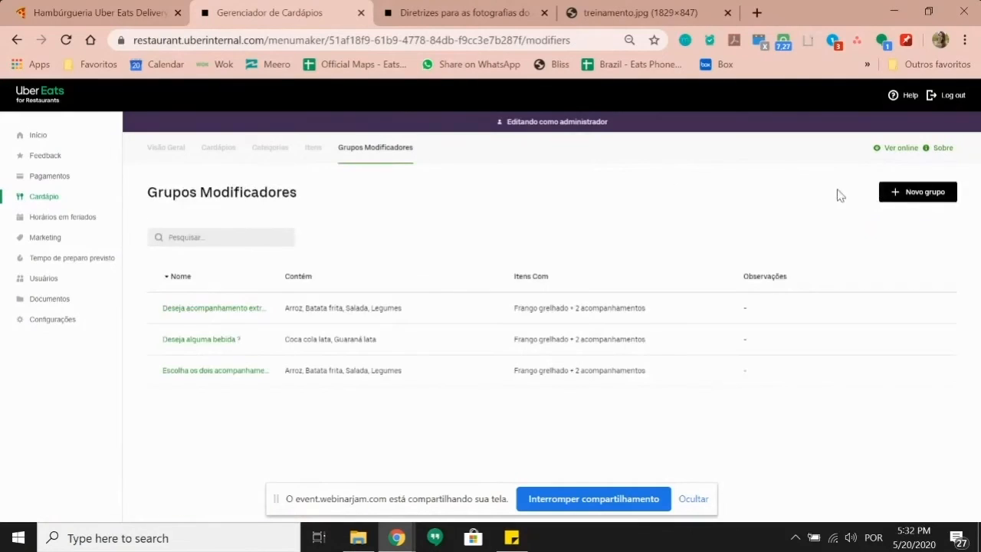
click(928, 198)
click(268, 232)
text(E)
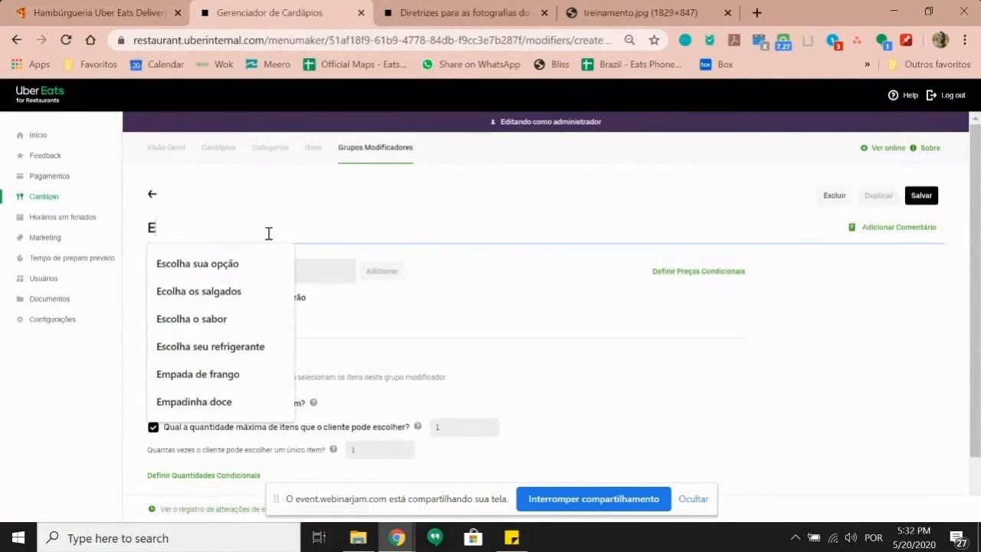
text(scolha)
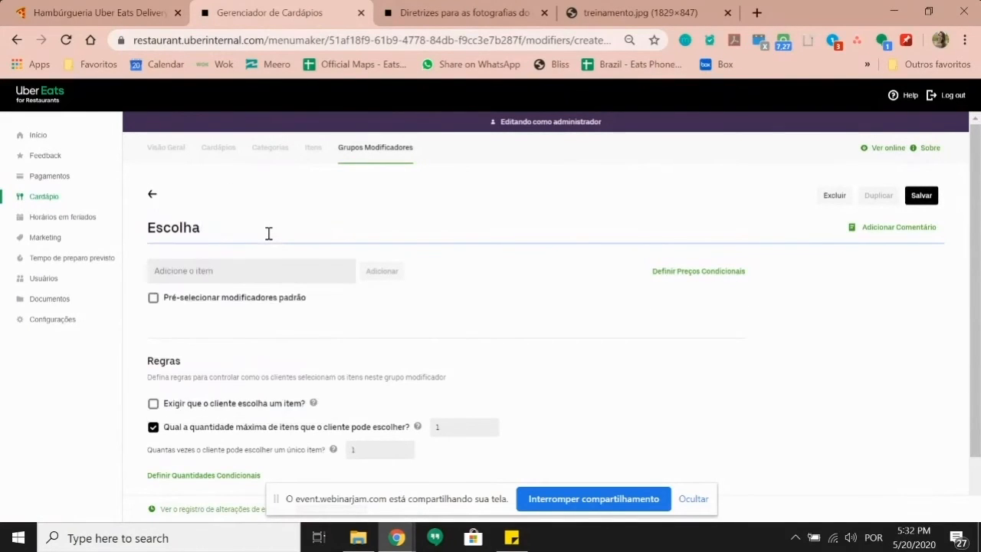
text( o sabor)
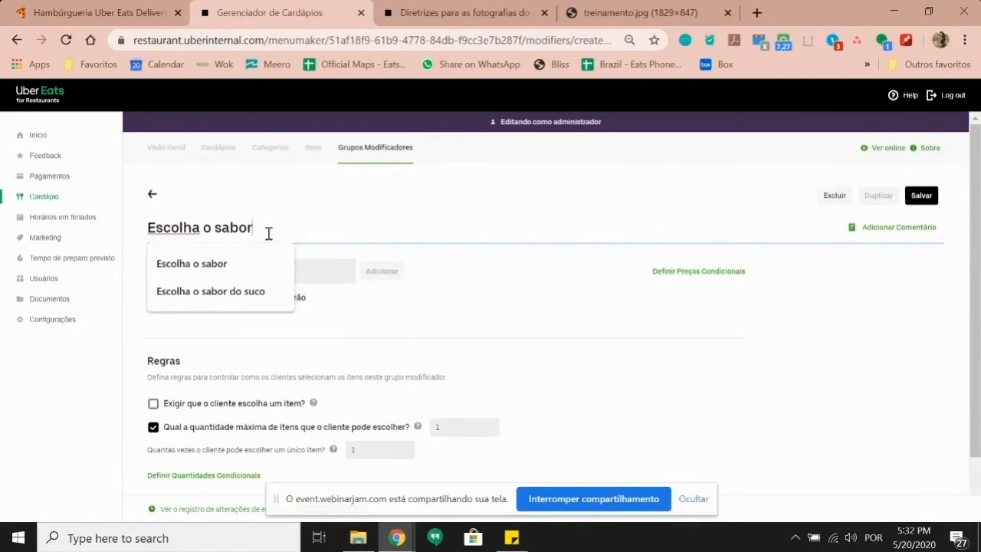
text( da pizza)
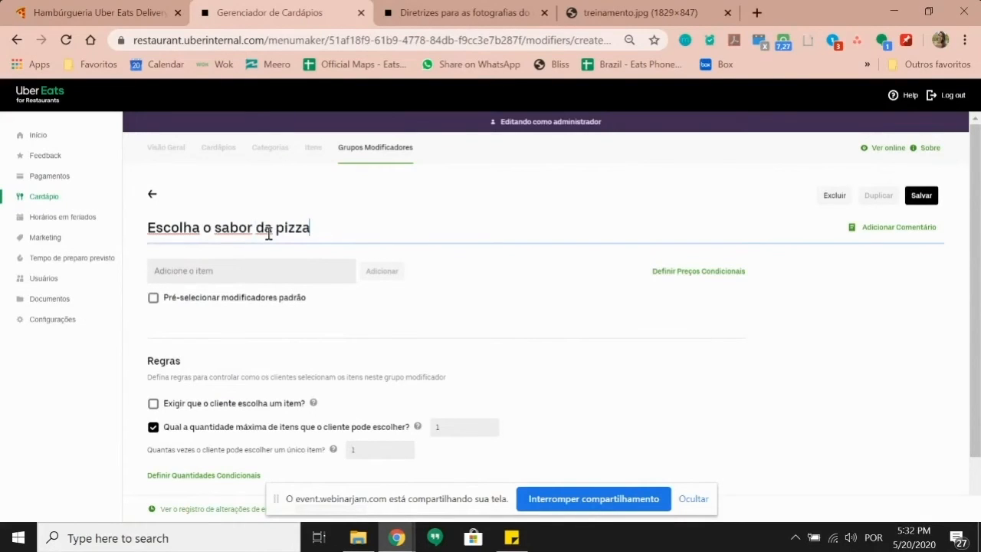
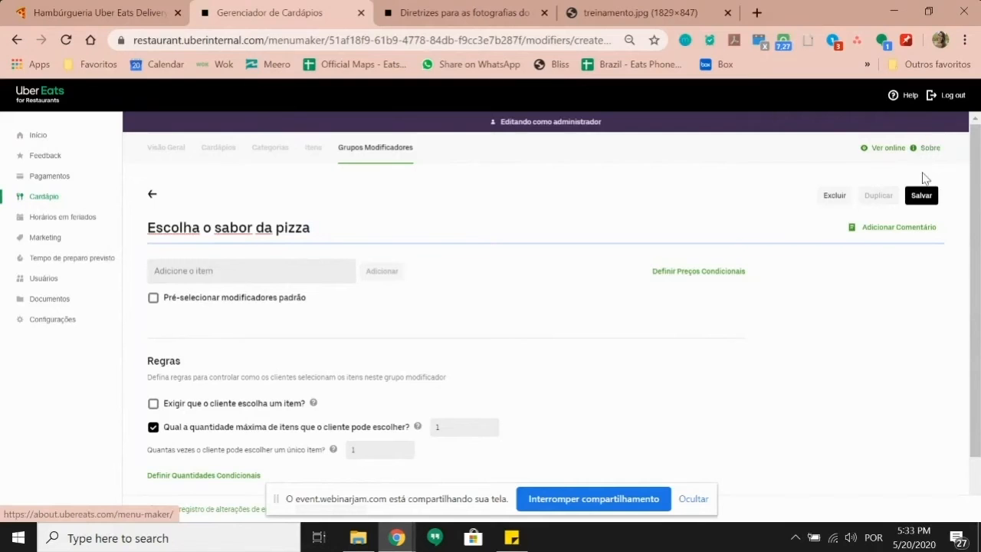
Step: Attempt to save 'Escolha o sabor da pizza', then leave it unsaved for the Itens list
click(922, 196)
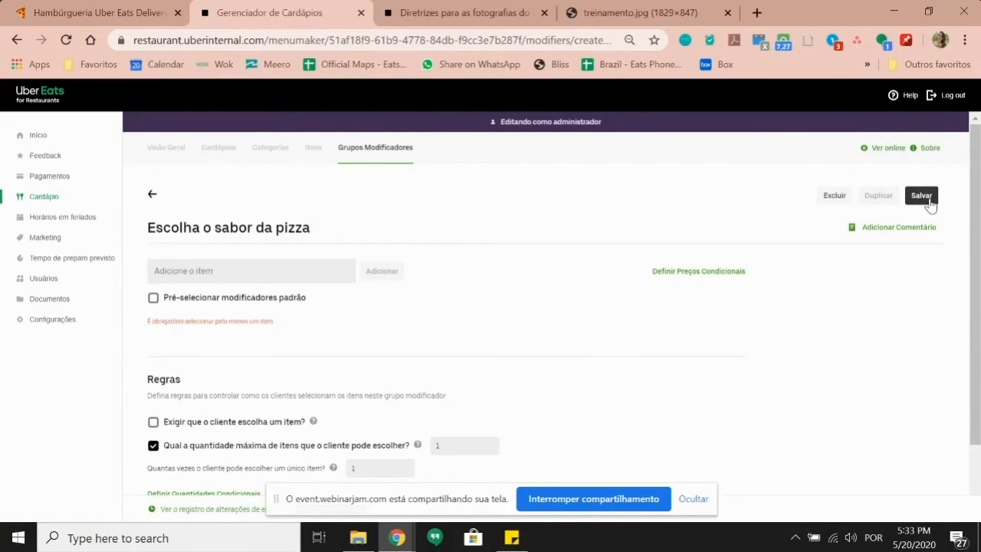
click(319, 149)
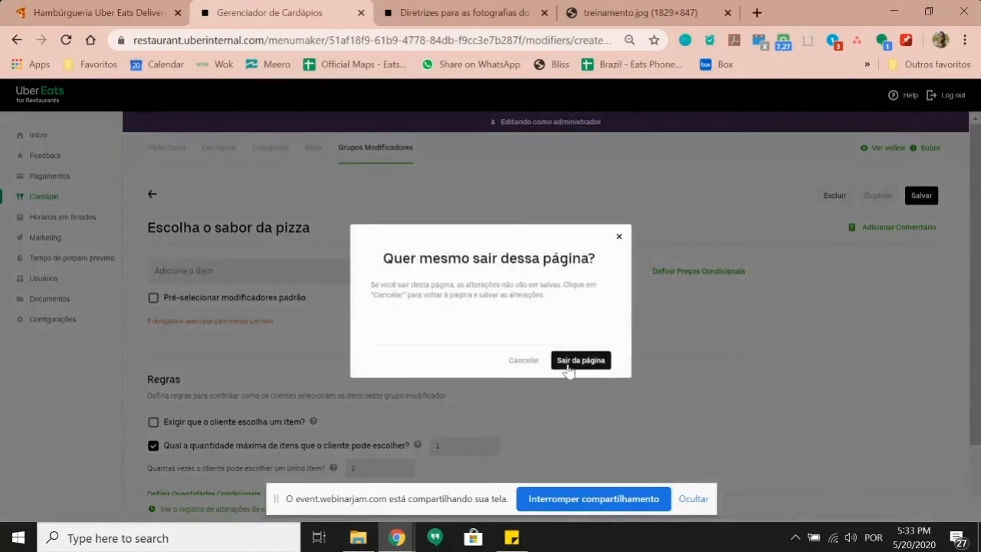
click(579, 365)
Step: Start a new item named Pizza grande and upload the Monster pizza_Calabresa.jpg photo
click(872, 194)
click(241, 227)
text(Pizza)
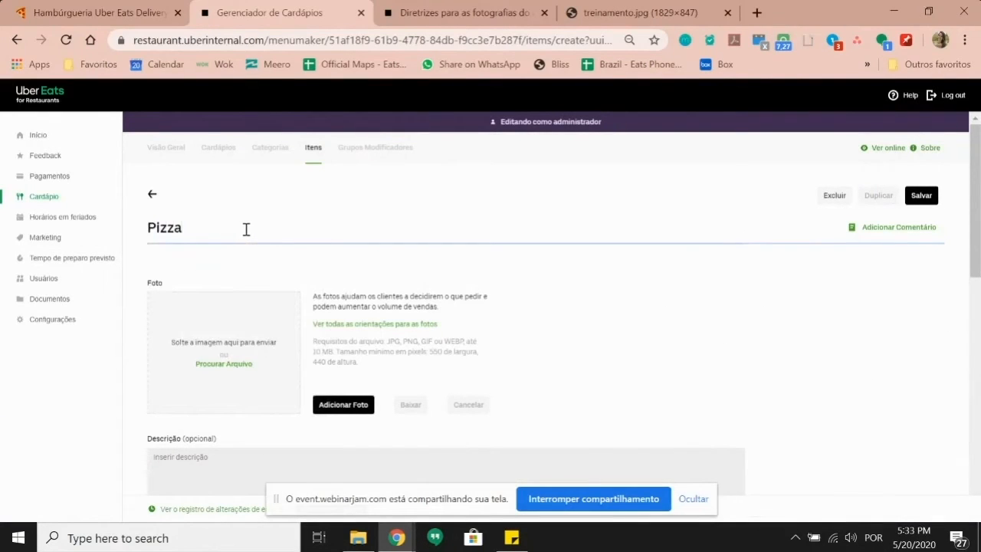
text( grande)
click(247, 364)
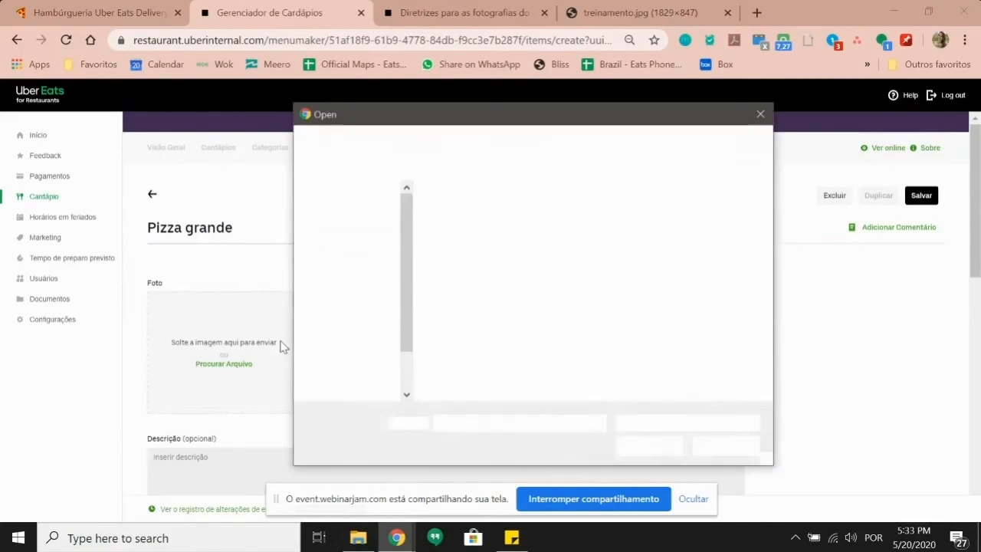
click(553, 237)
click(649, 446)
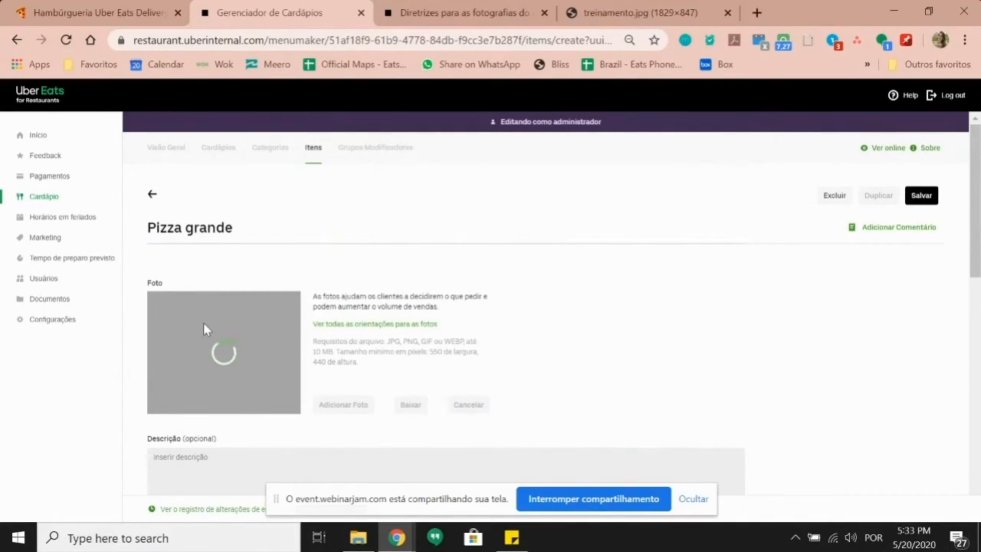
Step: Assign Pizza grande to the Pizzas category with a 20,00 price and save it
scroll(335, 275, down, 1)
scroll(335, 275, down, 2)
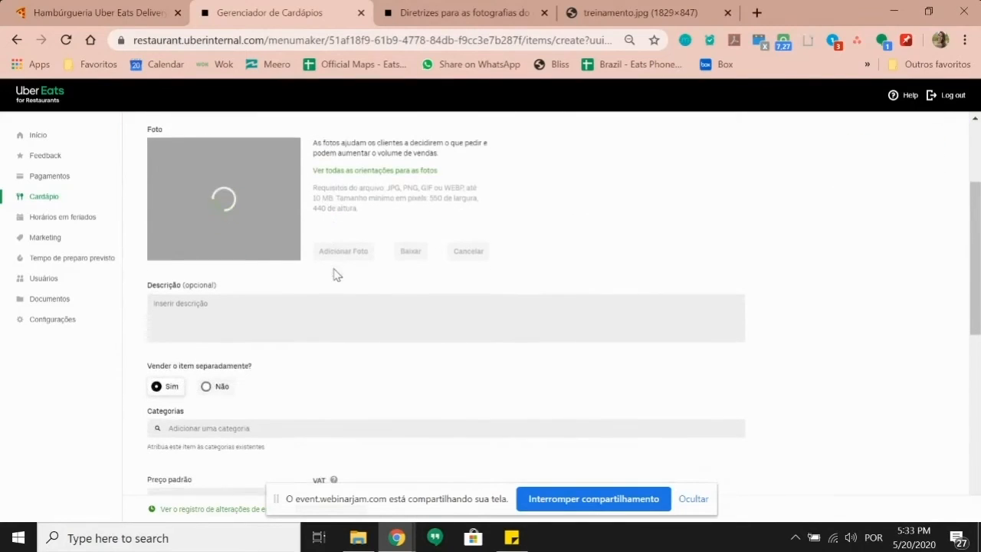
click(215, 428)
text(pizz)
click(204, 456)
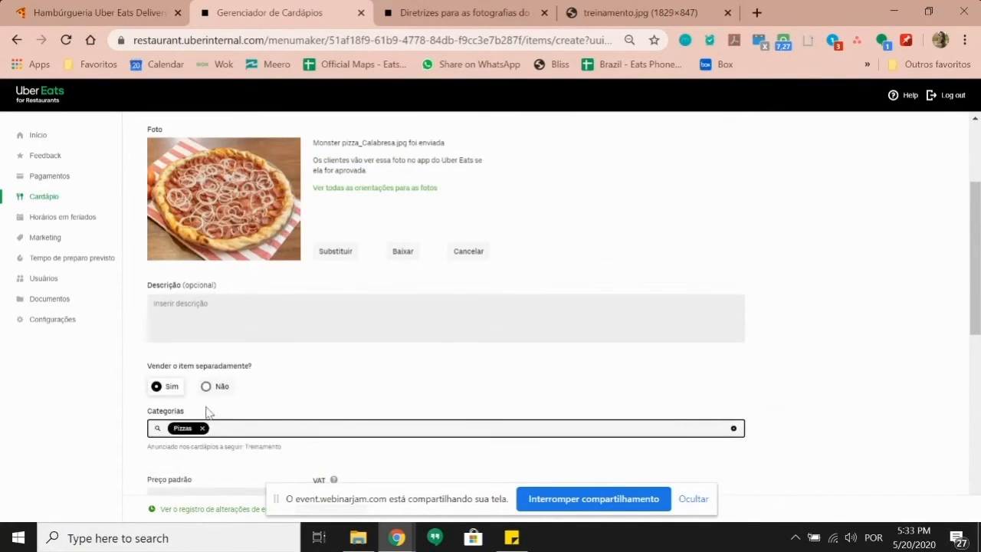
scroll(221, 385, down, 4)
scroll(322, 419, down, 2)
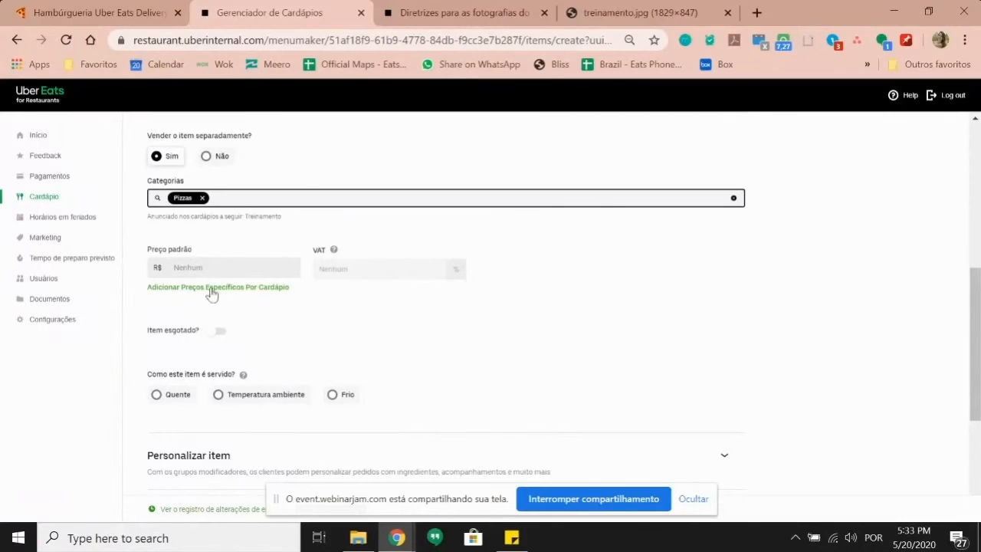
click(195, 268)
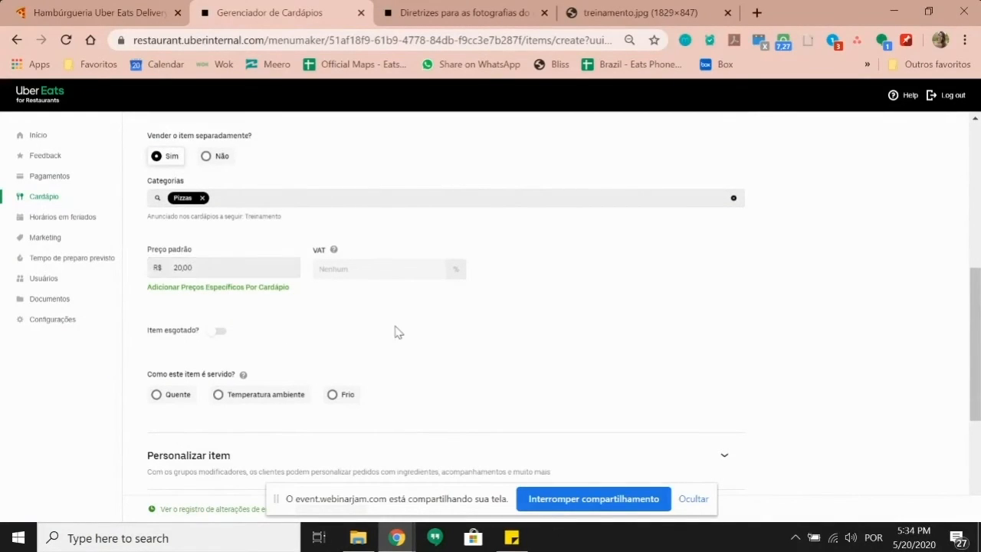
scroll(397, 331, up, 5)
click(921, 196)
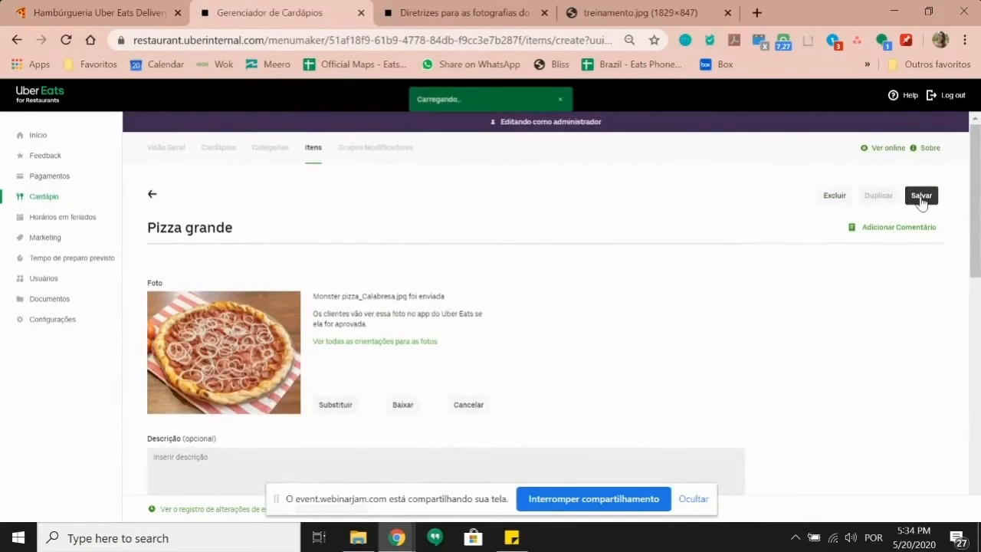
Step: Start a new modifier group named 'Escolha o sabor da sua pizza'
click(382, 157)
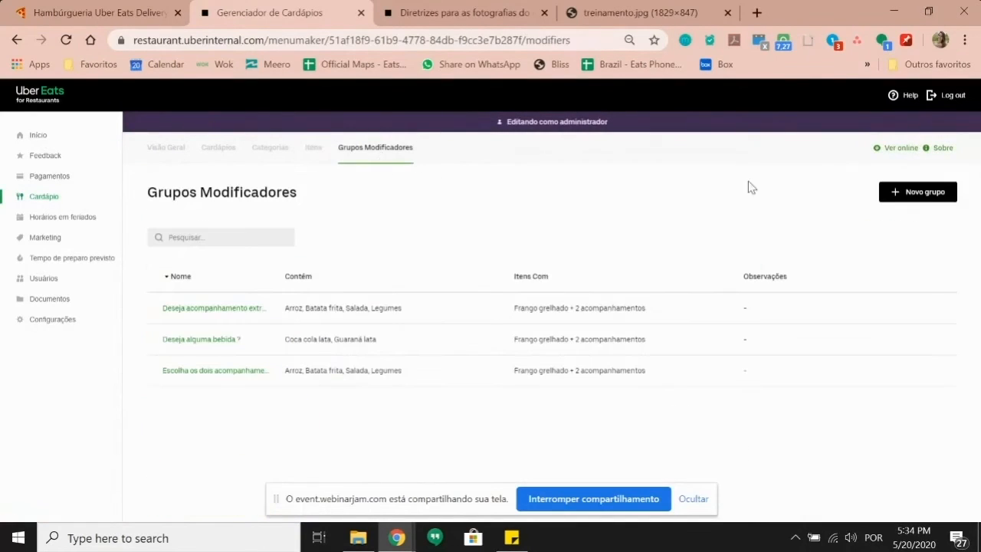
click(903, 192)
click(259, 237)
text(Esclha o)
key(BackSpace)
key(BackSpace)
key(BackSpace)
key(BackSpace)
key(BackSpace)
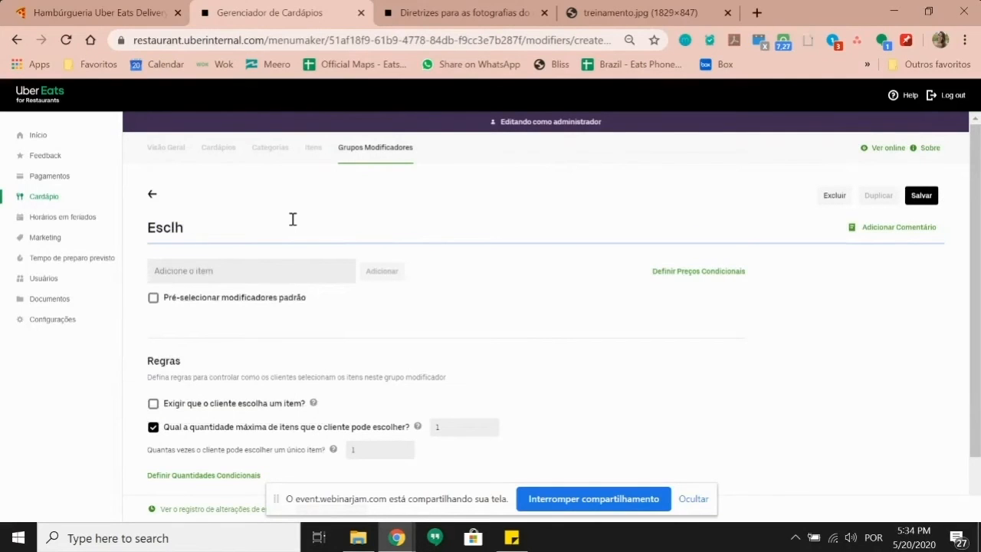
text(olha o sabor)
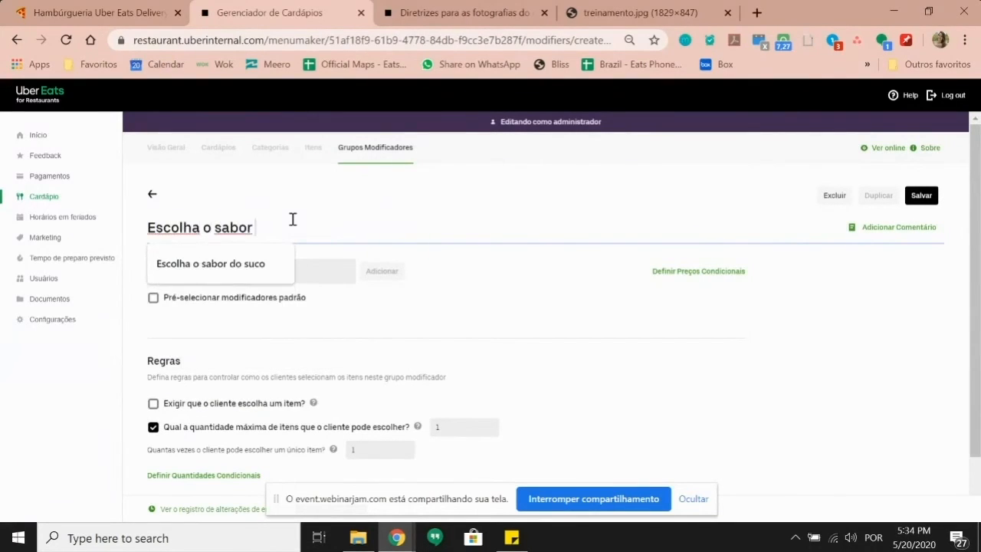
text( da sua pizza)
click(473, 284)
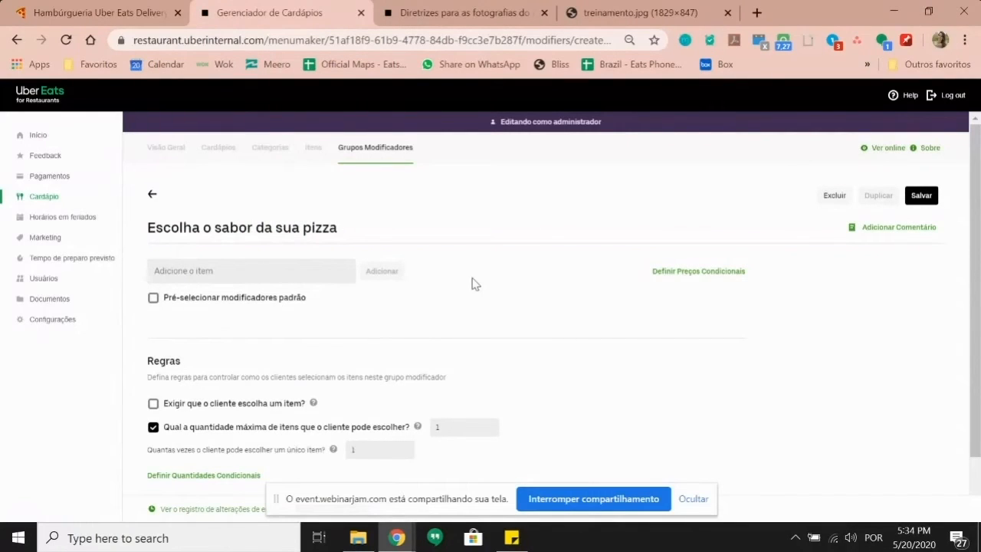
Step: Create a Mussarela option item, not sold separately, with a default price, and save it
click(299, 274)
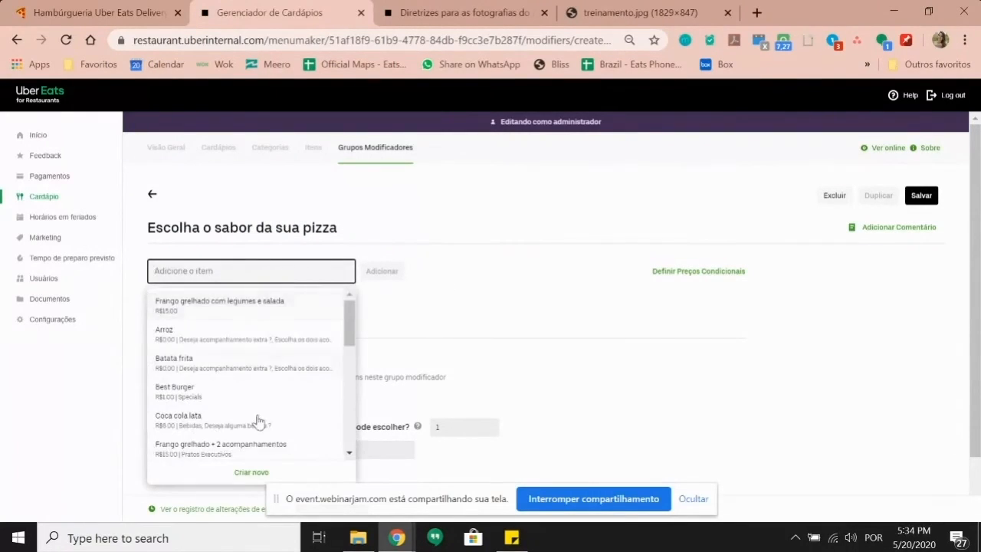
click(254, 472)
click(810, 142)
text(Mussarela)
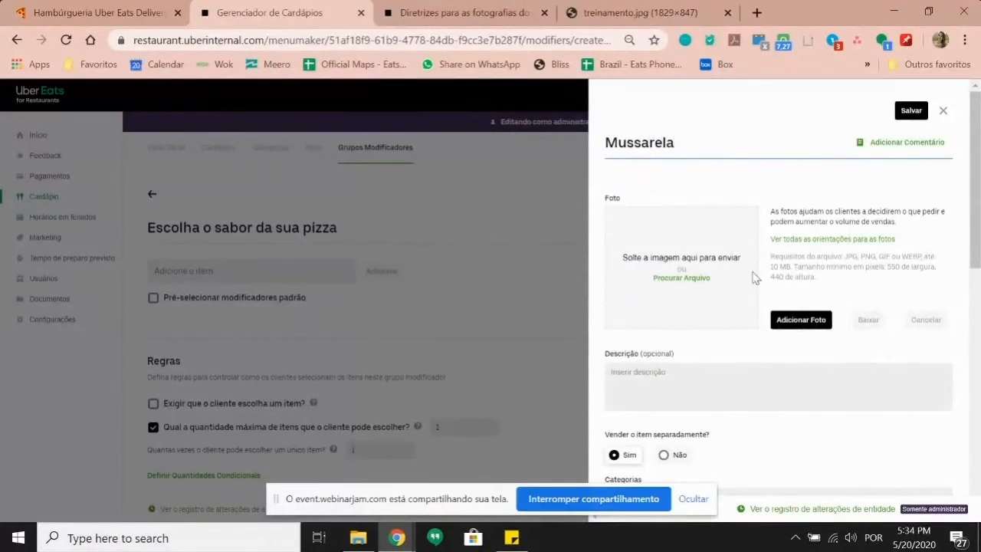
scroll(678, 376, down, 1)
click(678, 379)
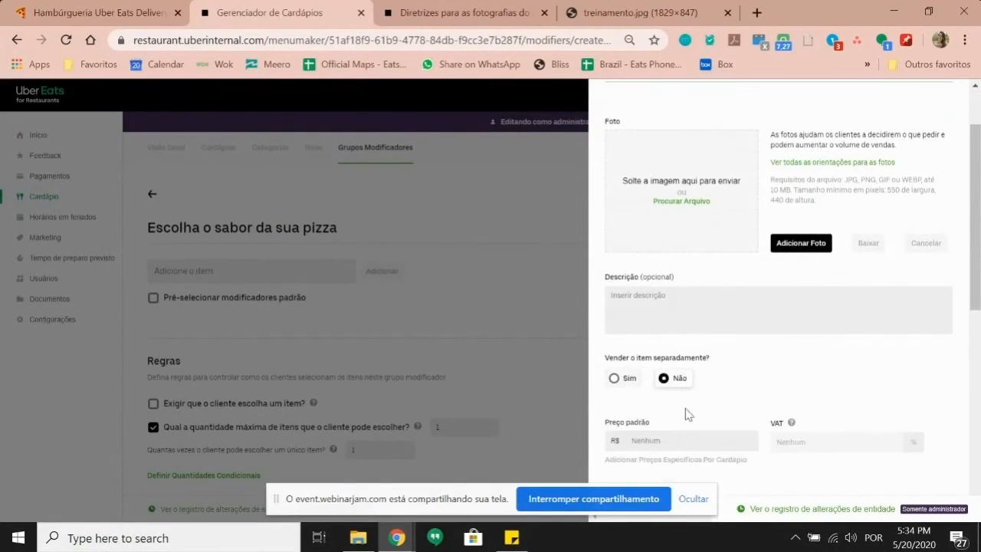
click(693, 438)
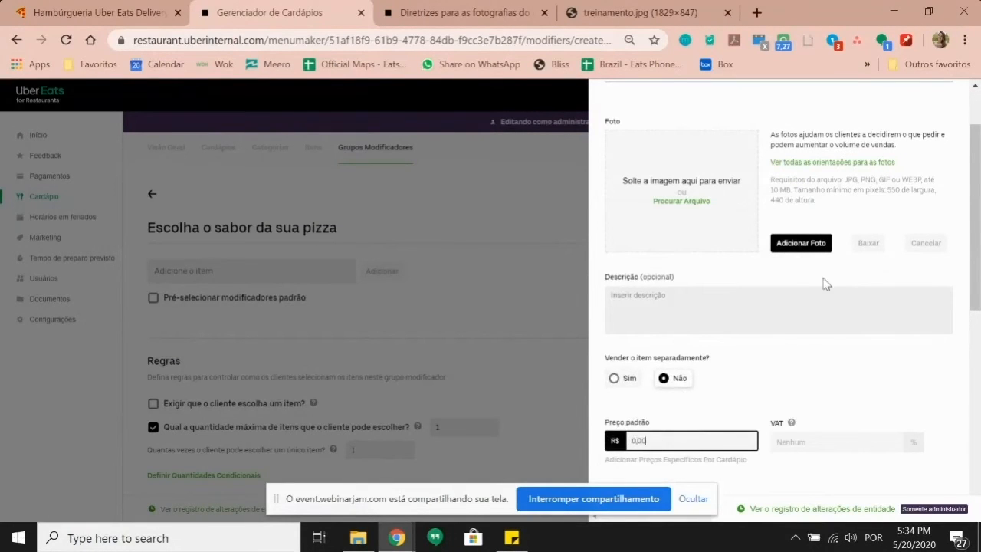
scroll(825, 283, up, 2)
click(909, 110)
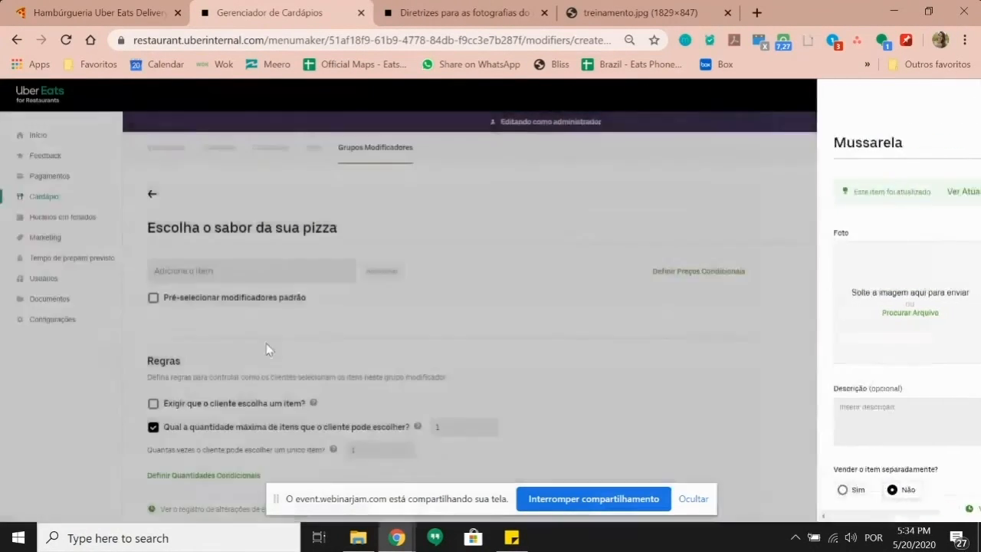
Step: Replace Mussarela with Pizza de mussarela, calabresa and 4 queijos, and add them to the group
click(283, 276)
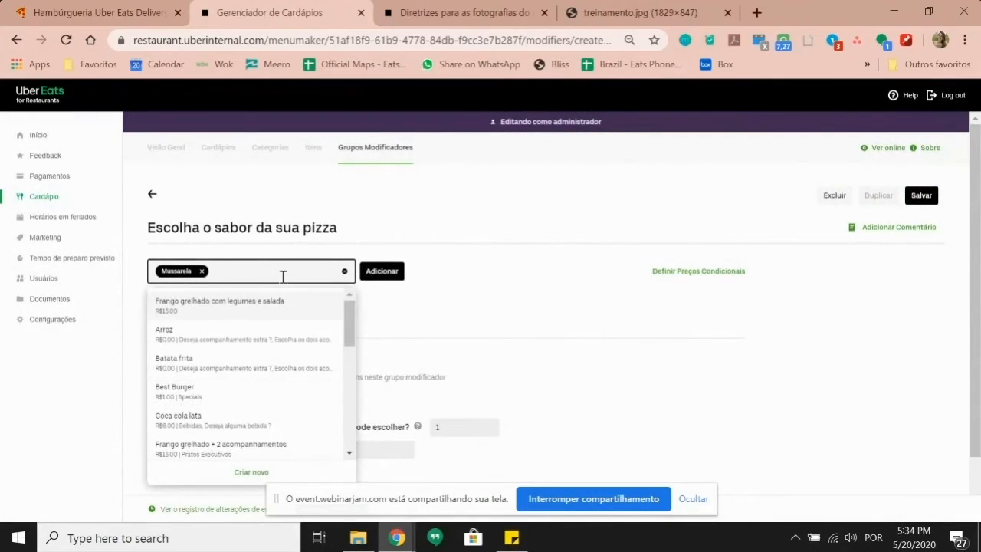
text(cala)
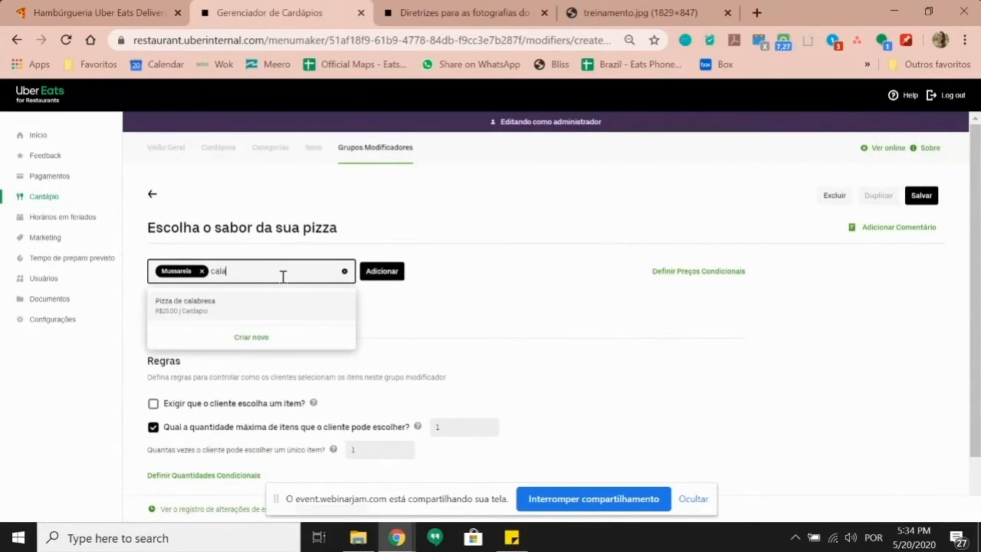
click(201, 273)
click(230, 268)
text(muss)
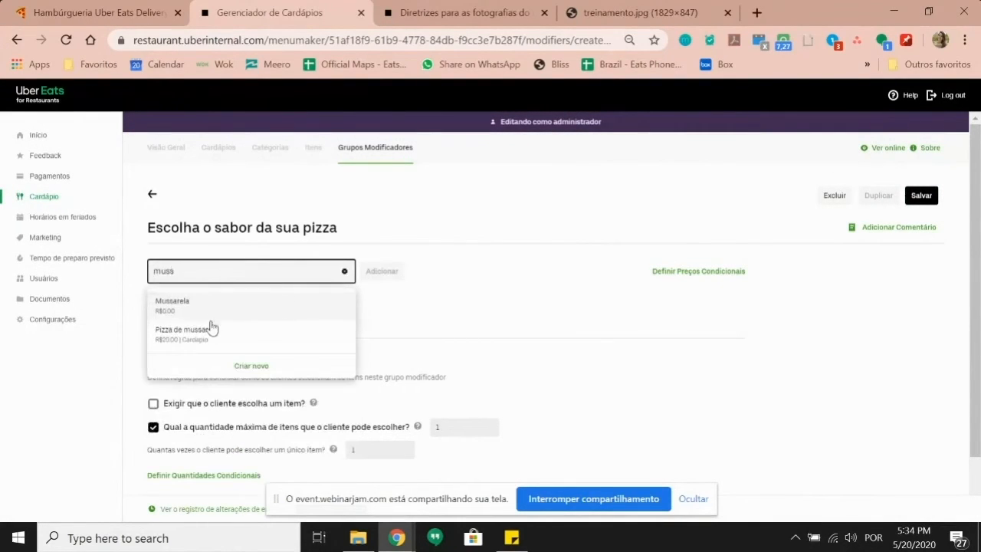
click(212, 329)
click(261, 278)
text(cala)
click(263, 308)
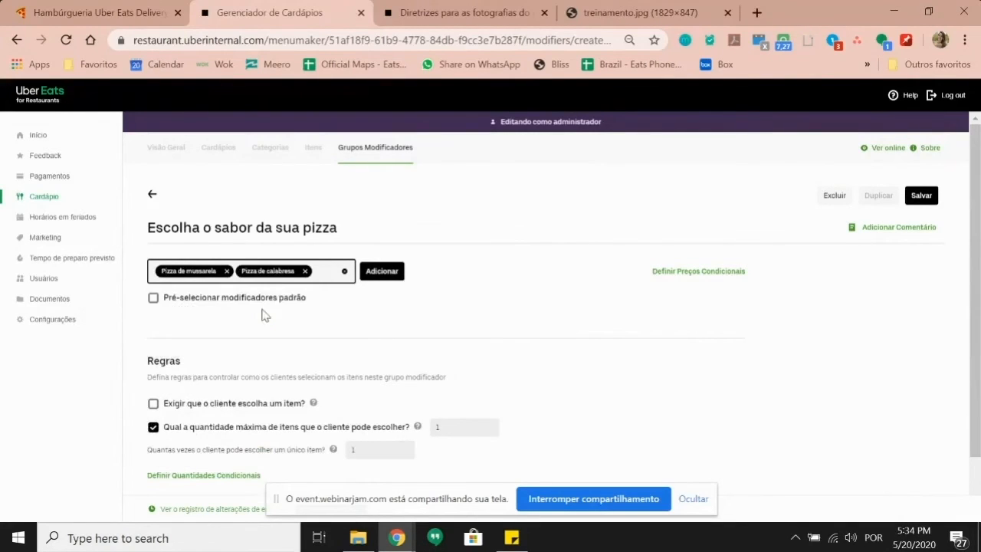
click(321, 276)
text(4)
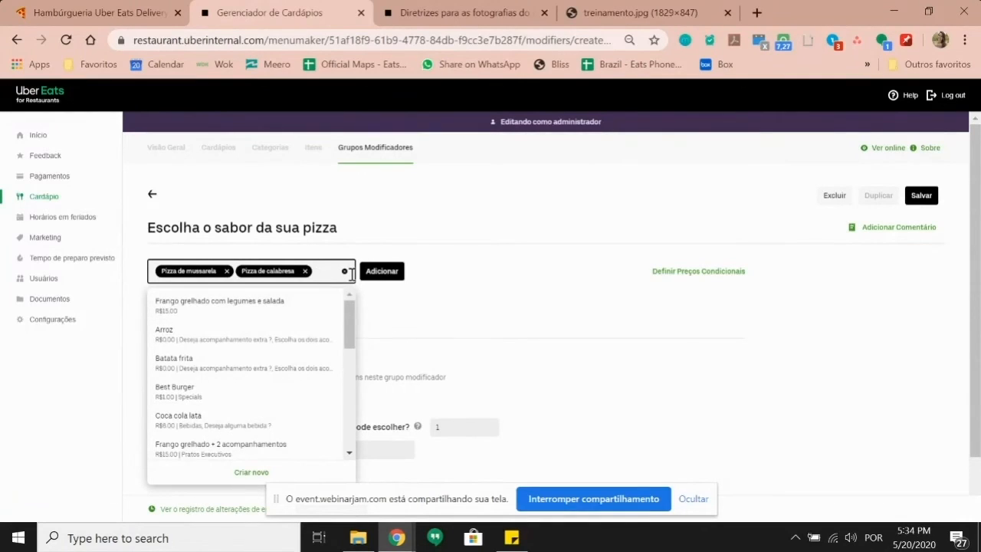
click(270, 313)
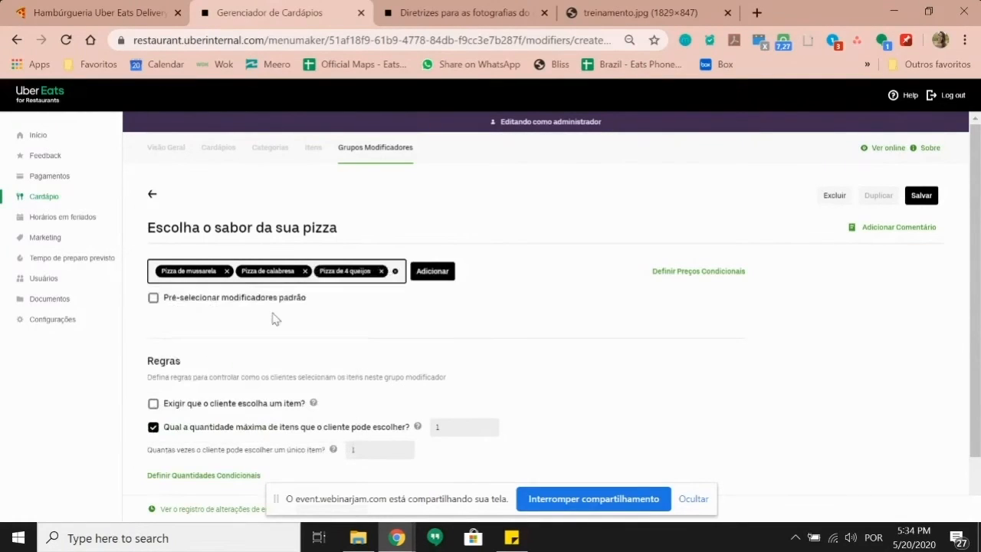
click(424, 273)
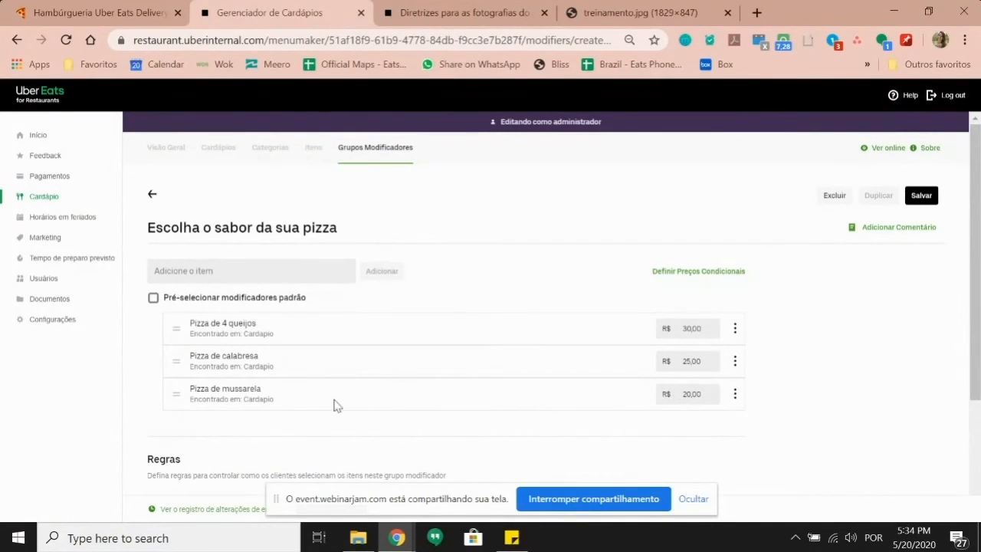
Step: Set the option prices: calabresa R$ 5,00 and 4 queijos R$ 10,00
click(671, 399)
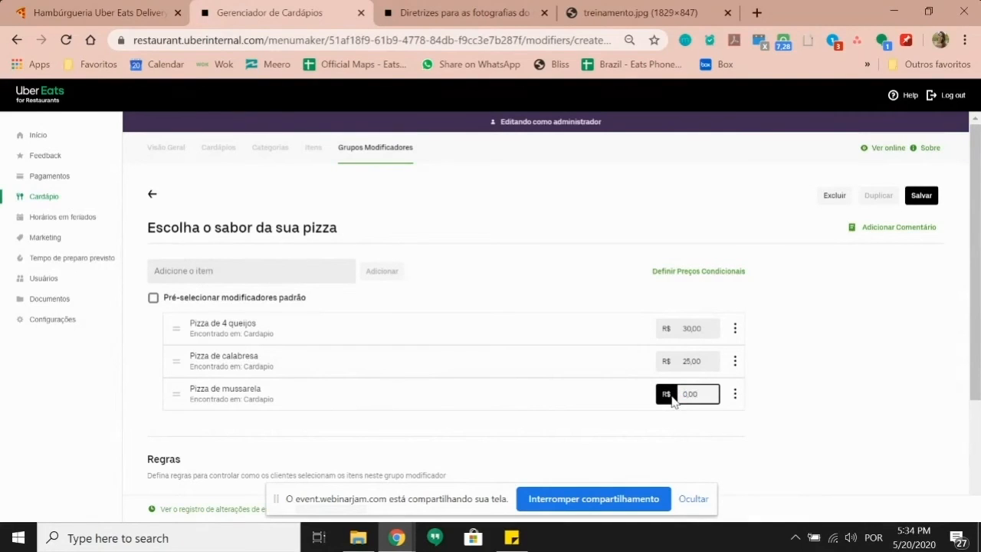
click(716, 362)
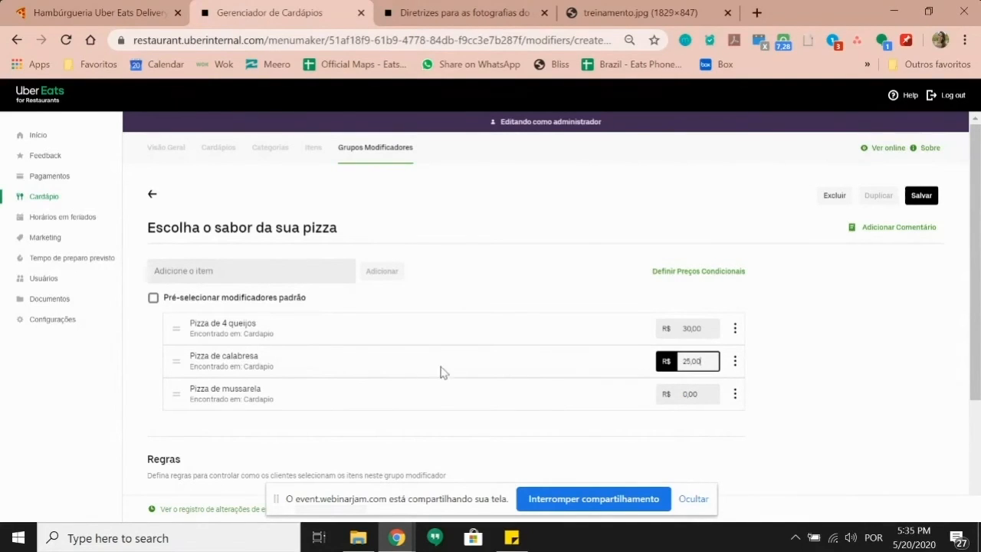
drag(711, 361, 678, 357)
text(5)
double_click(704, 329)
text(1)
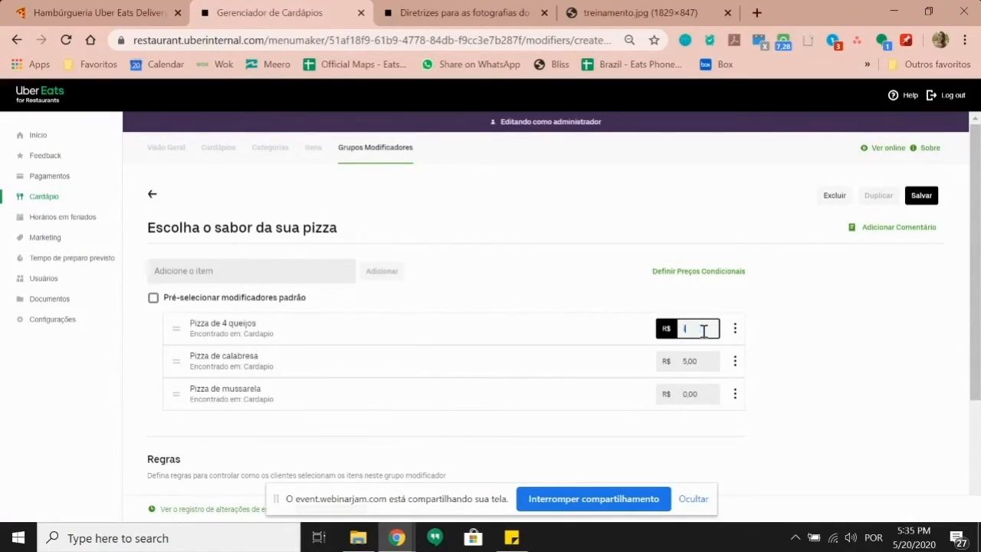
click(782, 347)
Step: Move Pizza de mussarela to the top, require exactly one choice, and save the group
drag(178, 394, 237, 335)
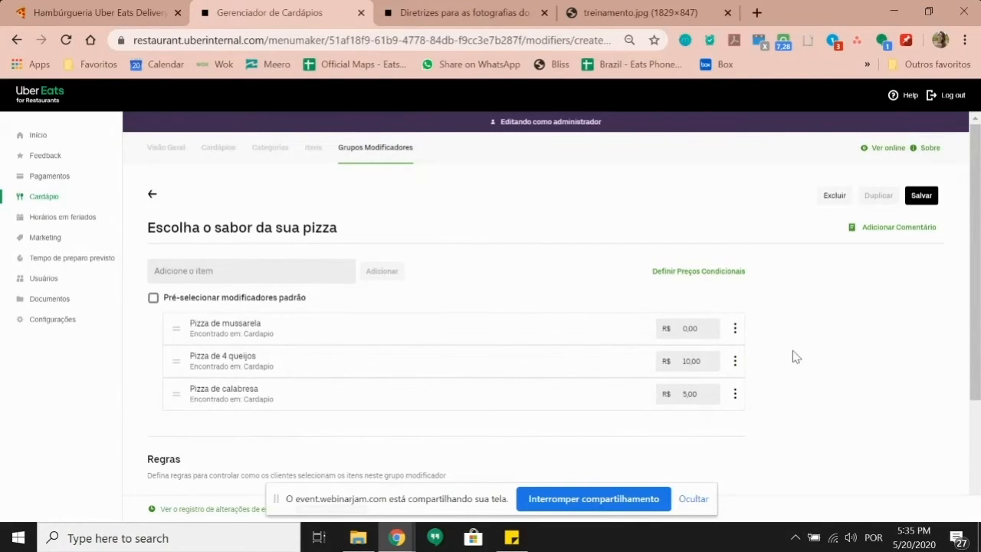
scroll(796, 350, down, 1)
scroll(285, 379, down, 1)
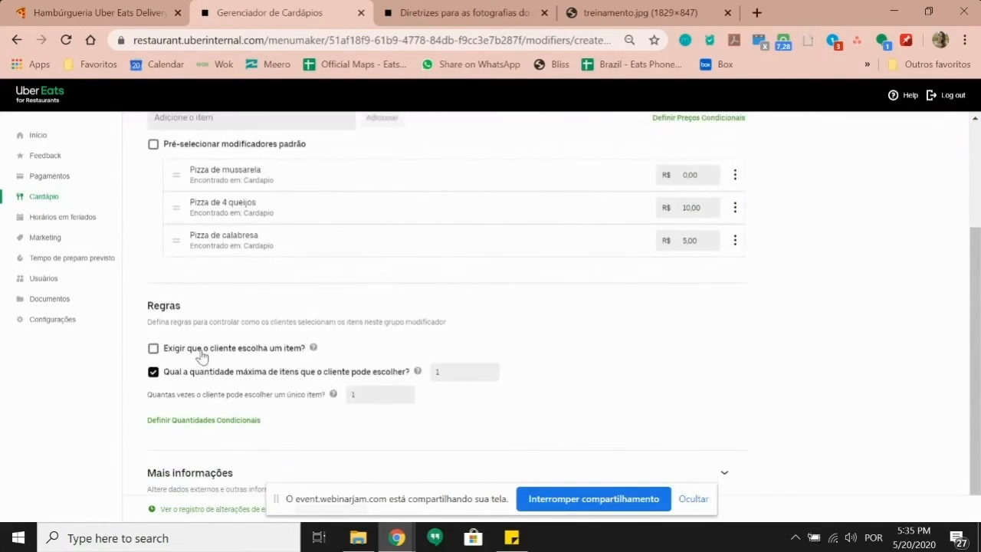
click(217, 349)
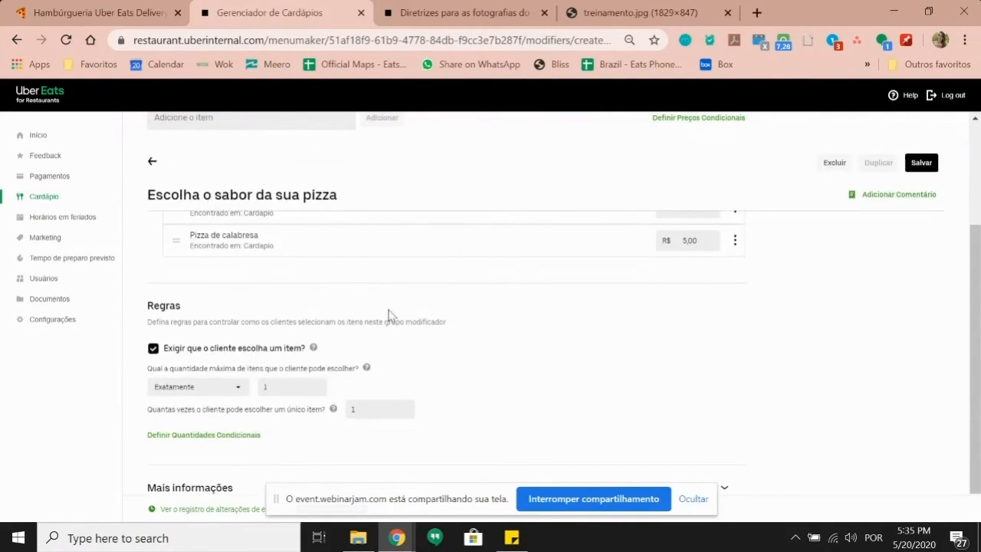
scroll(268, 388, down, 1)
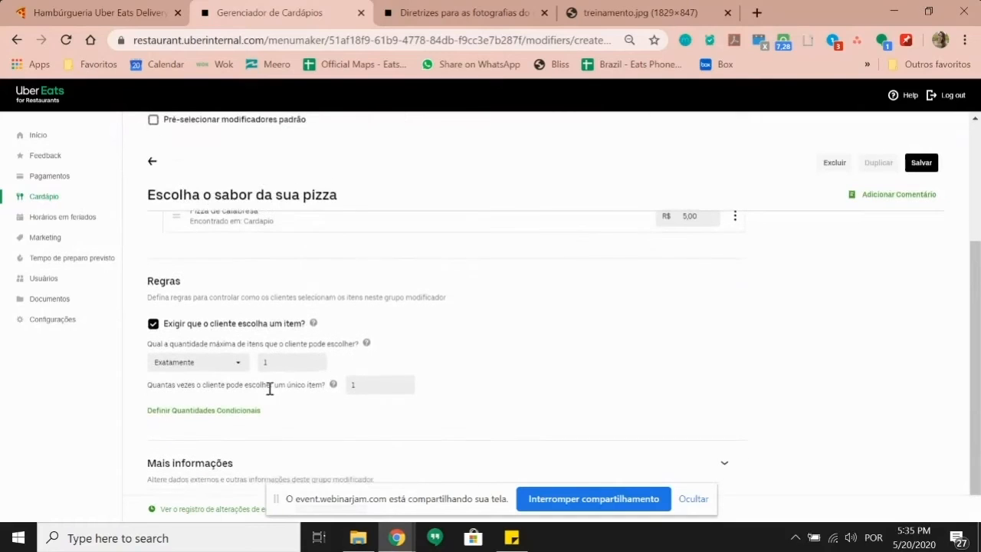
click(920, 163)
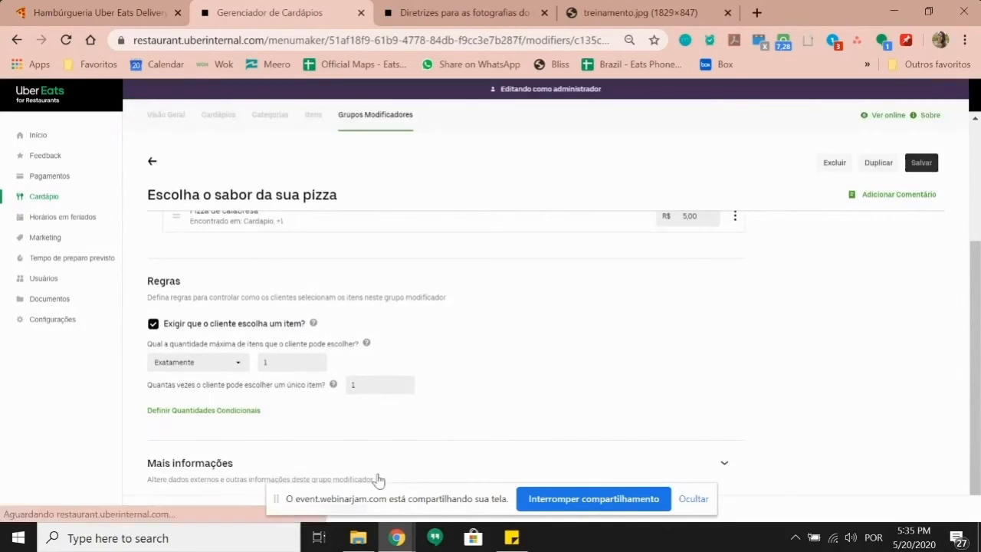
Step: Search the Itens list for 'pizz' and open Pizza grande
click(316, 119)
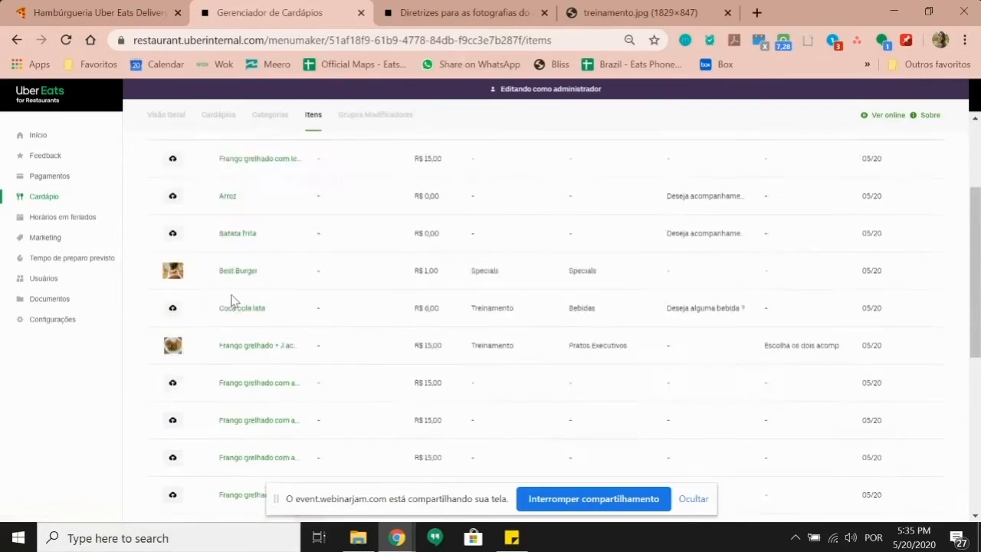
scroll(245, 283, up, 3)
click(256, 239)
text(pizz)
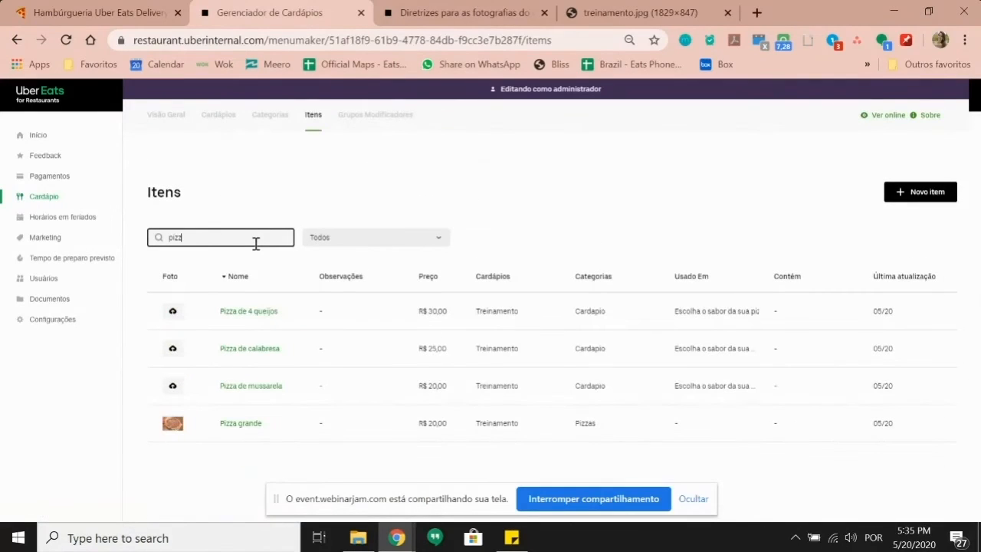
click(230, 426)
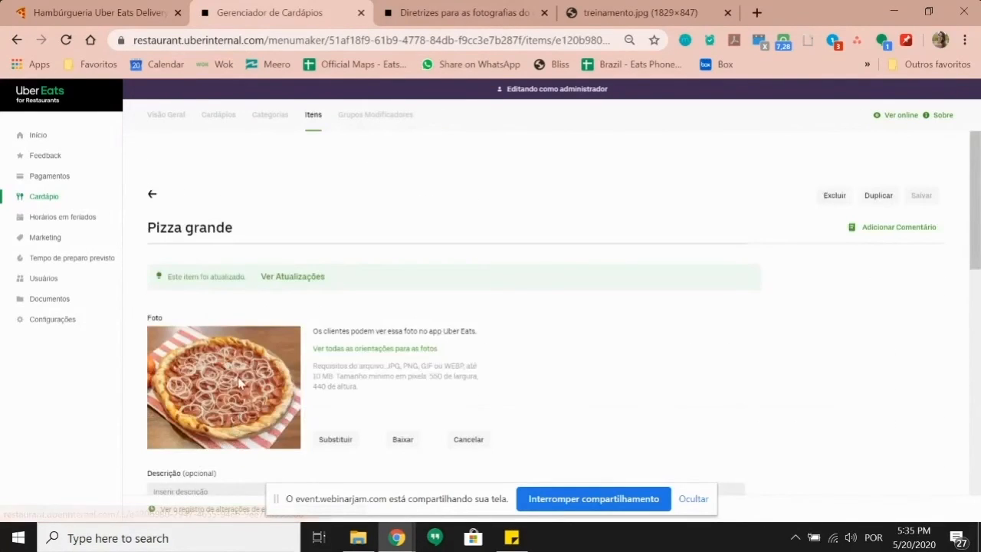
Step: Attach the 'Escolha o sabor da sua pizza' modifier group to Pizza grande and save it
scroll(272, 315, down, 8)
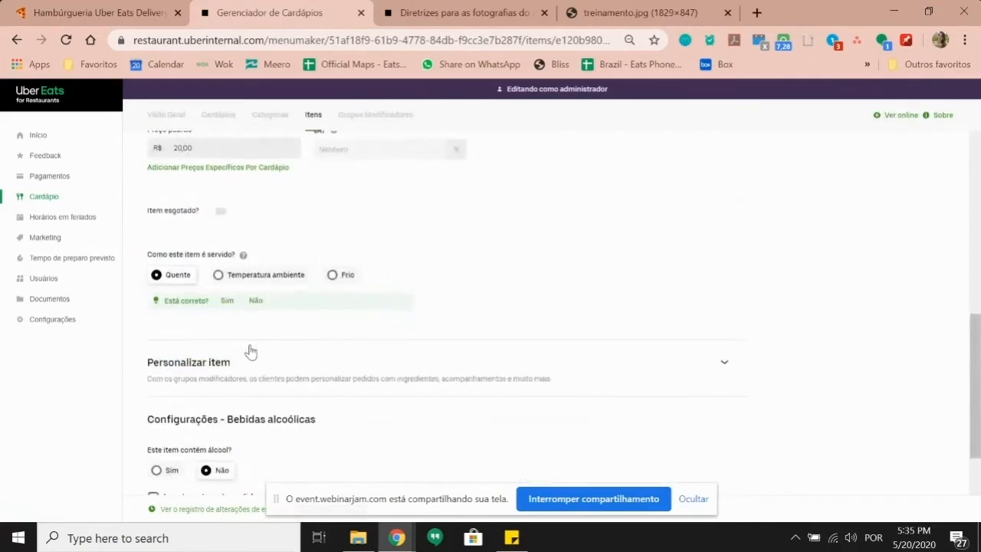
click(239, 302)
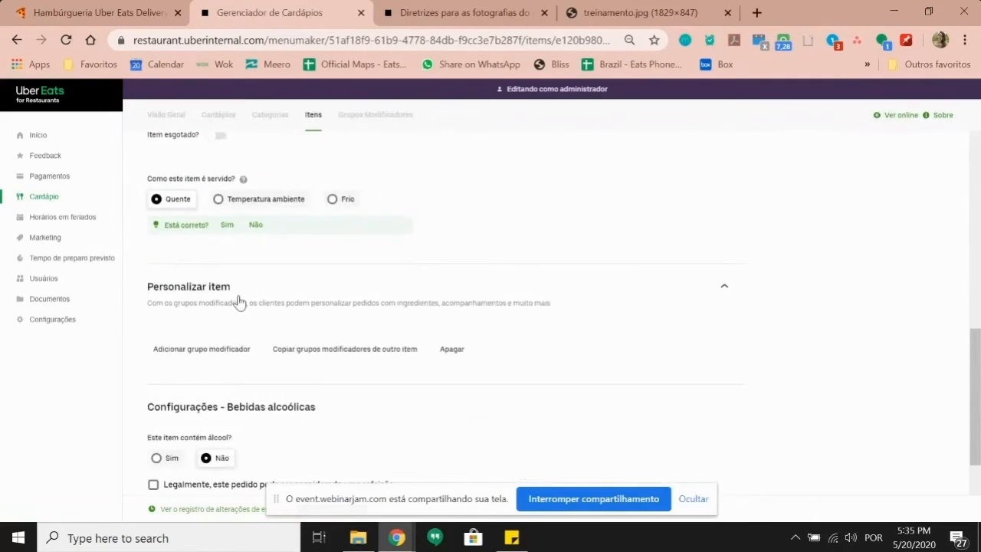
click(227, 350)
click(361, 219)
text(pizza)
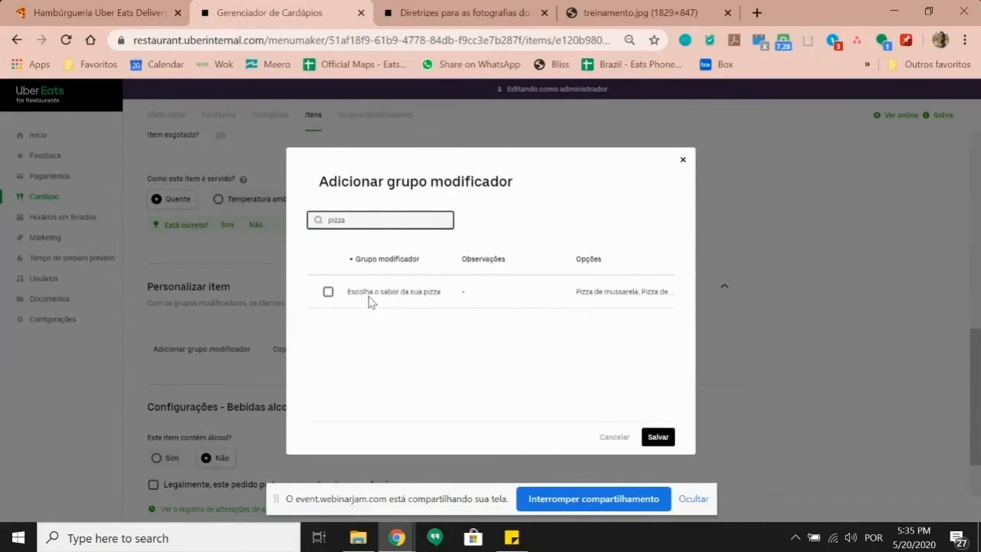
click(328, 292)
click(658, 437)
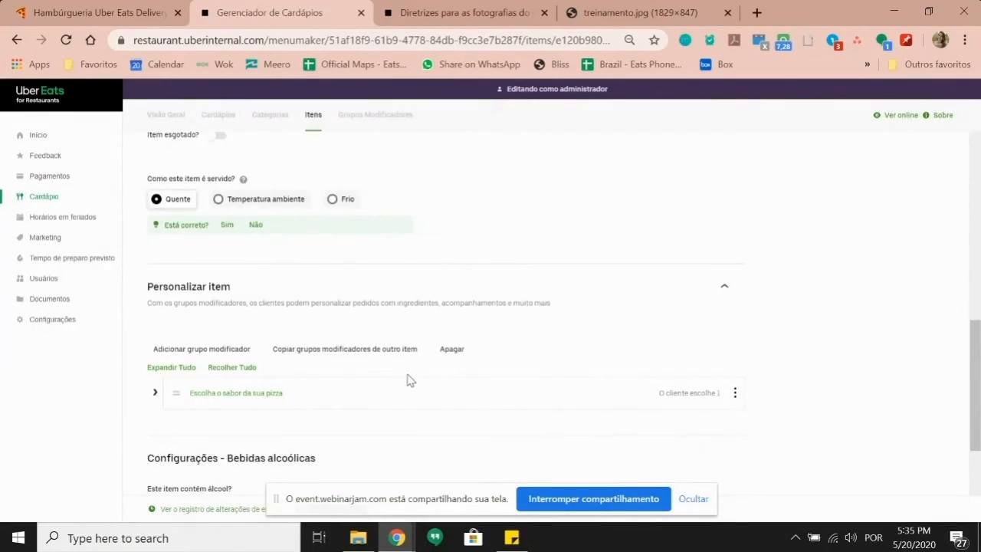
scroll(525, 311, up, 10)
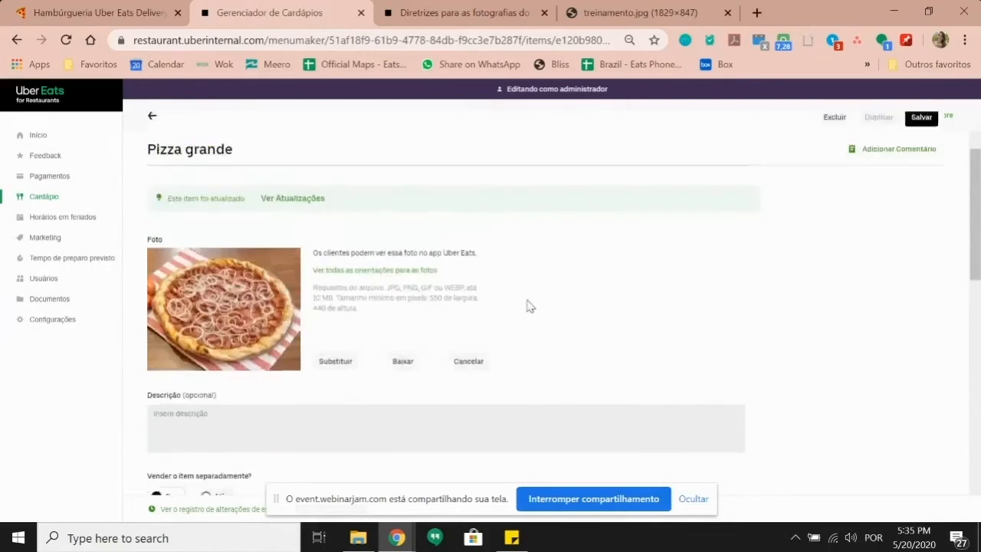
click(922, 196)
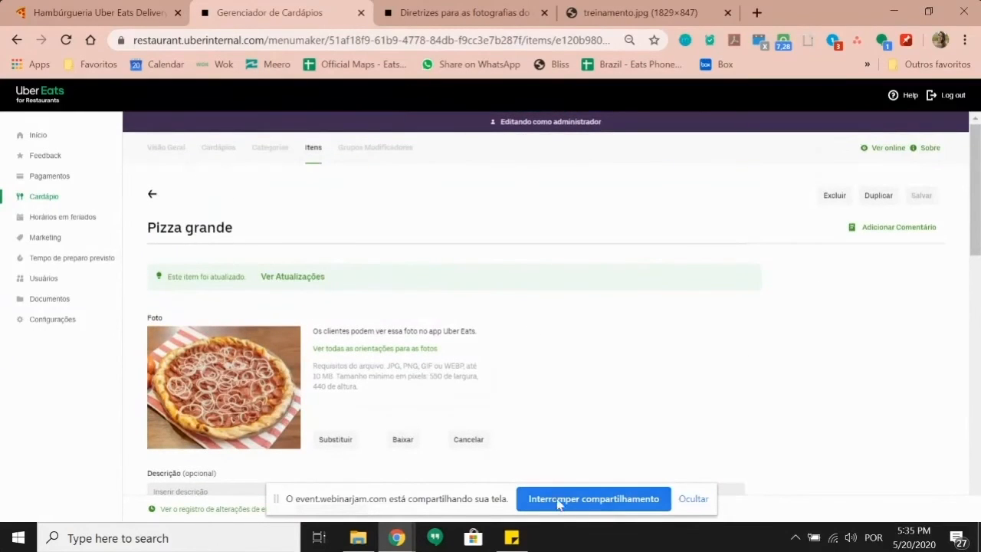
Step: Delete the Cardapio category from the Treinamento menu
click(166, 152)
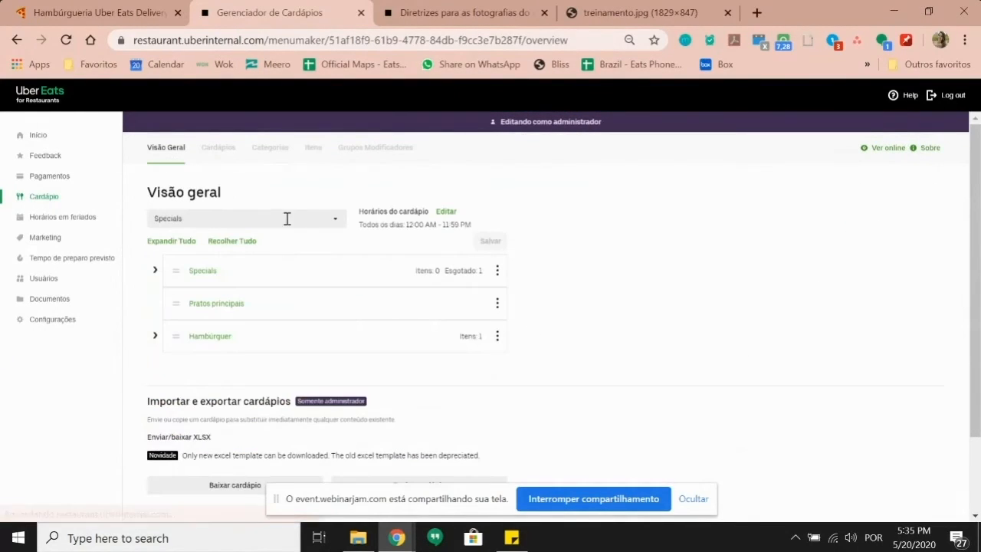
click(339, 224)
click(213, 285)
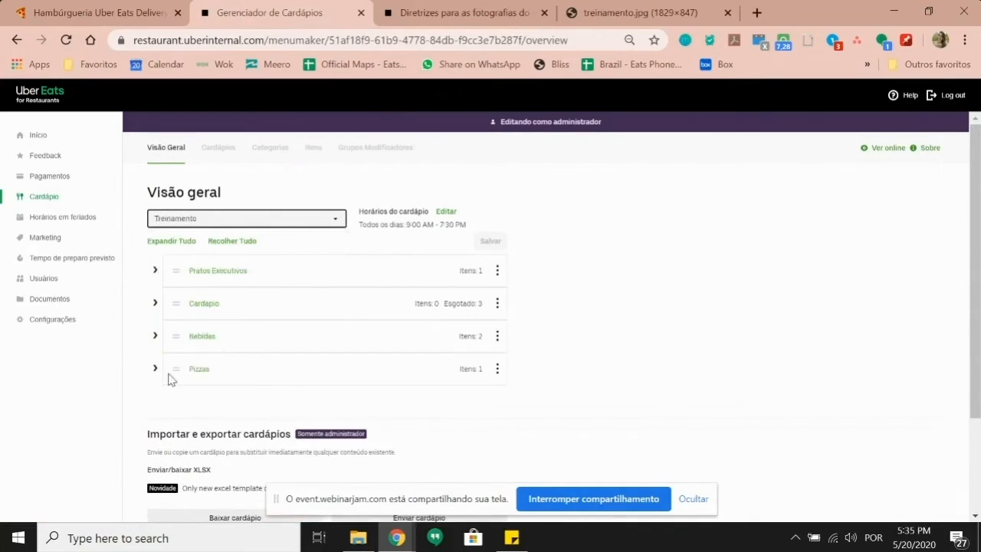
click(155, 305)
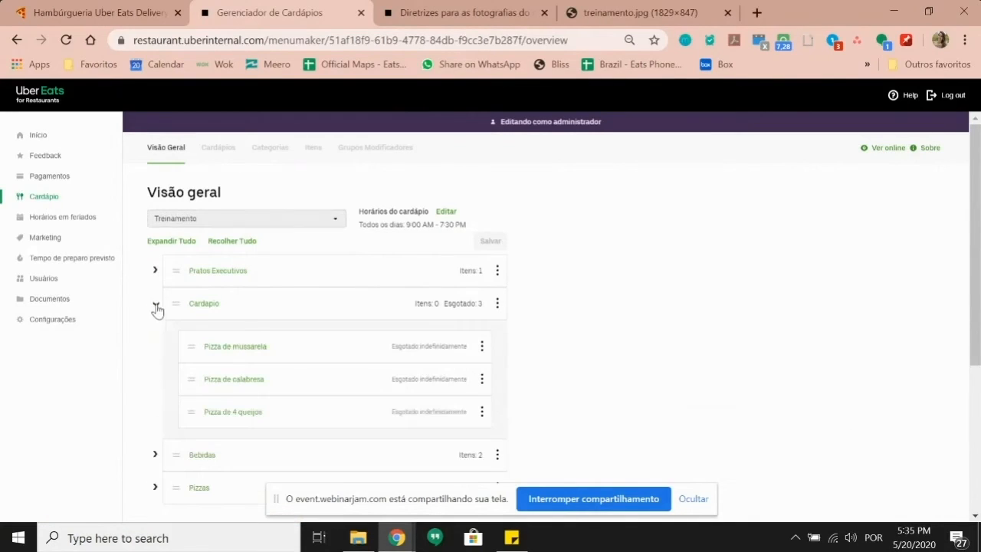
click(498, 304)
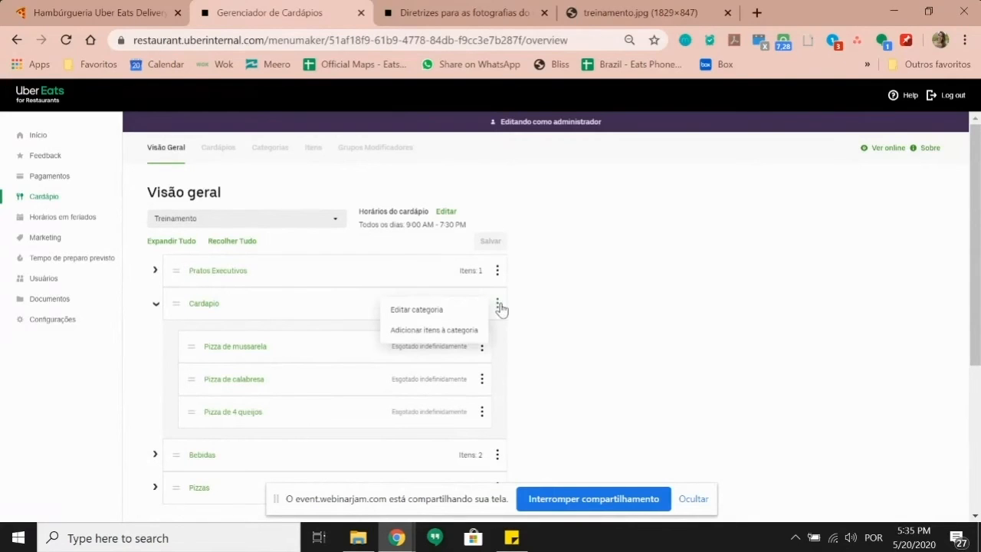
click(445, 311)
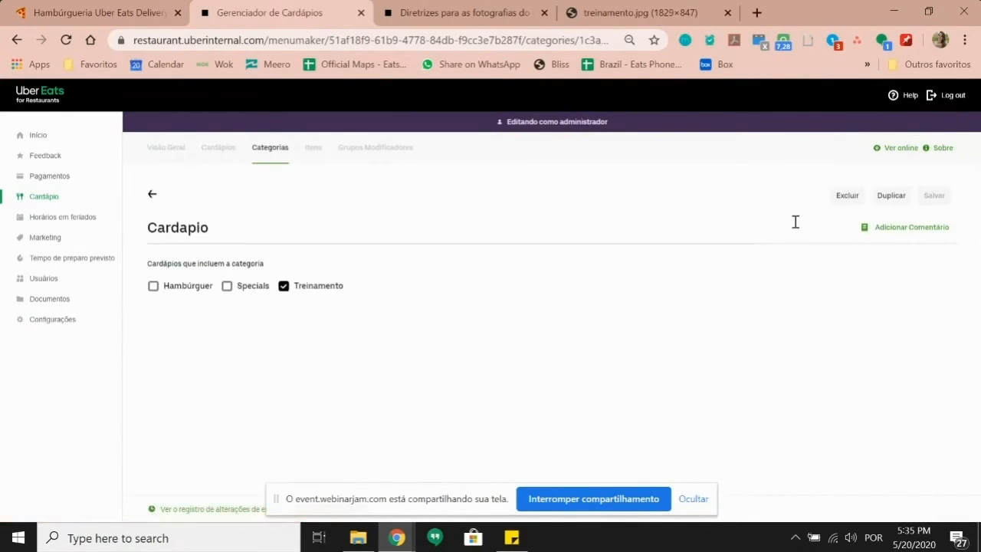
click(848, 196)
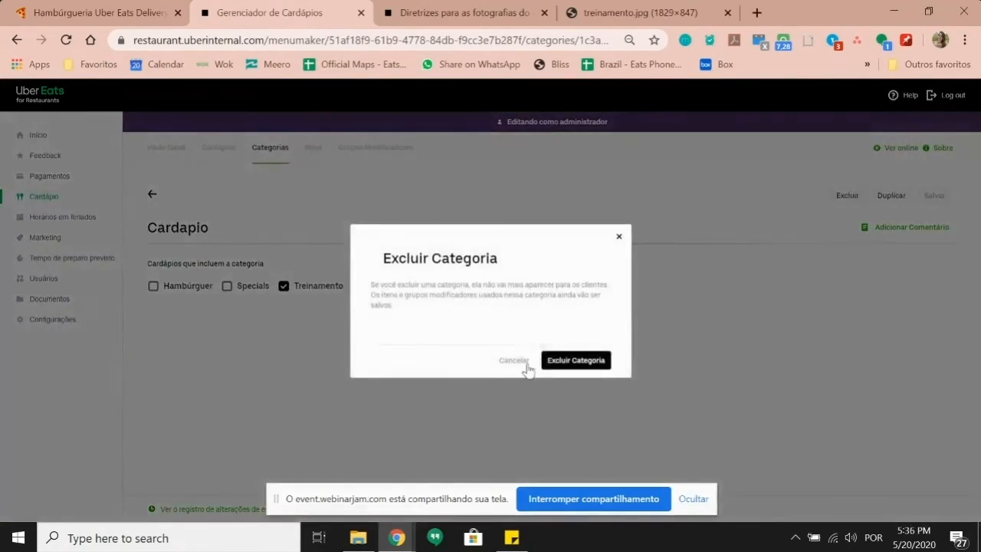
click(569, 360)
Step: Drag Pizzas above Bebidas in the Treinamento menu and save the order
click(175, 152)
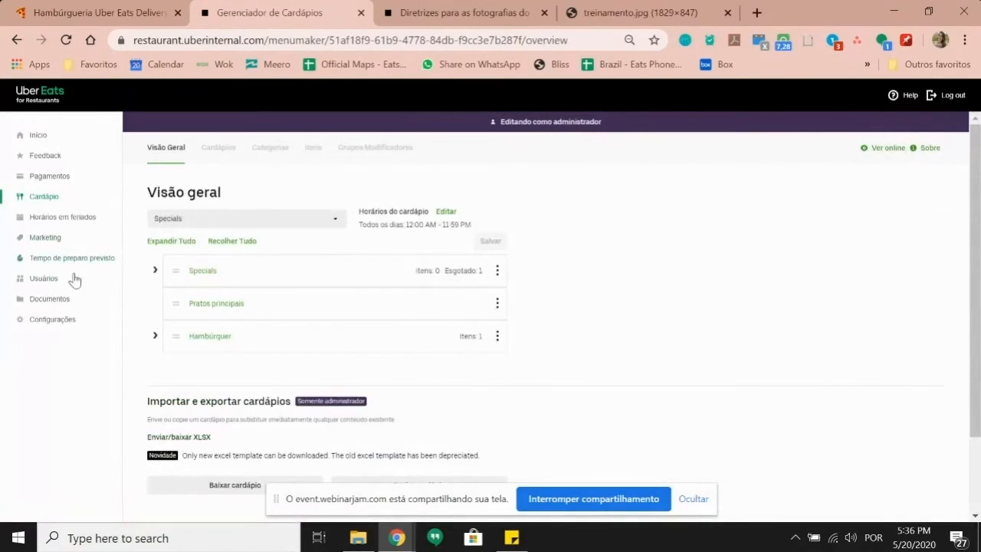
click(196, 218)
click(269, 281)
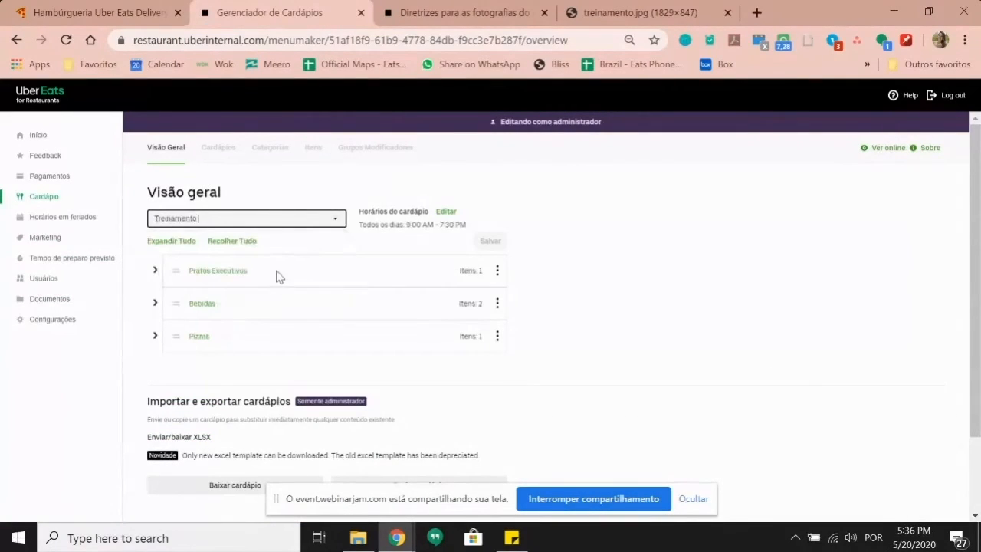
drag(175, 336, 176, 305)
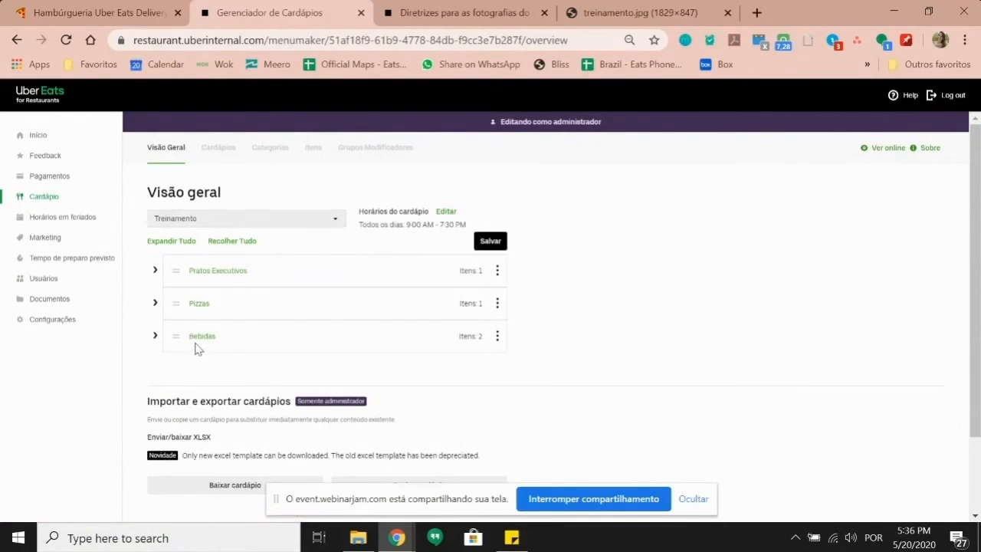
click(489, 241)
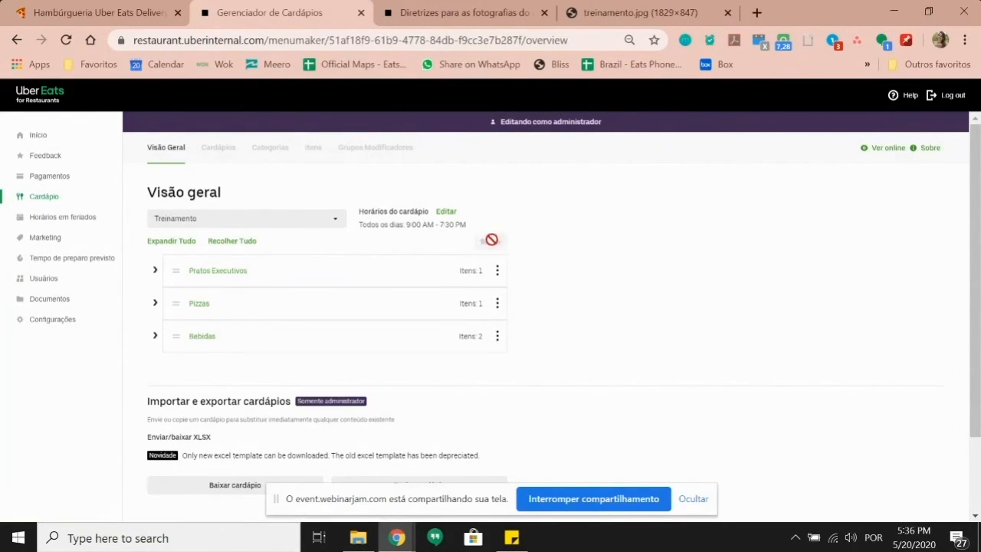
Step: Check the Pizzas category page, then return to the Treinamento menu's categories
click(199, 305)
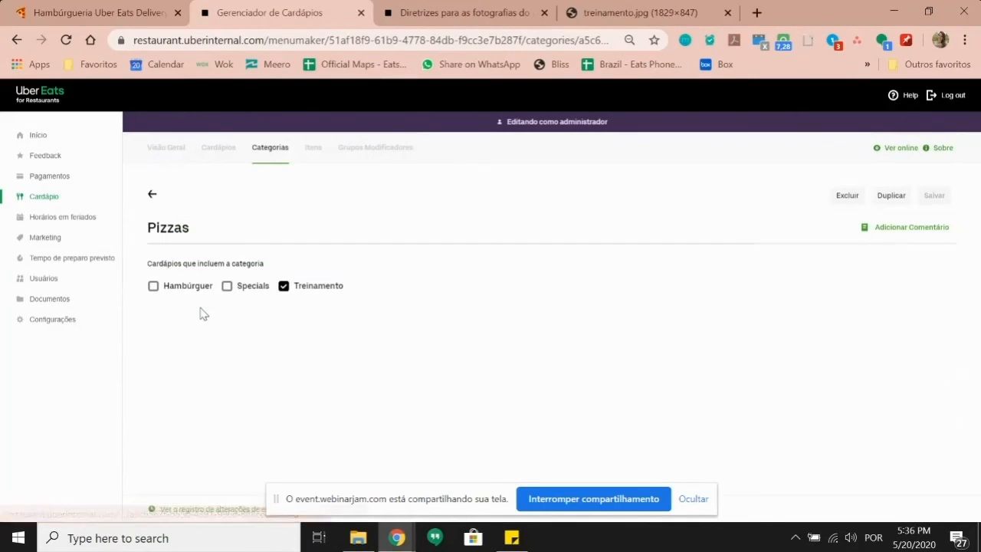
click(158, 152)
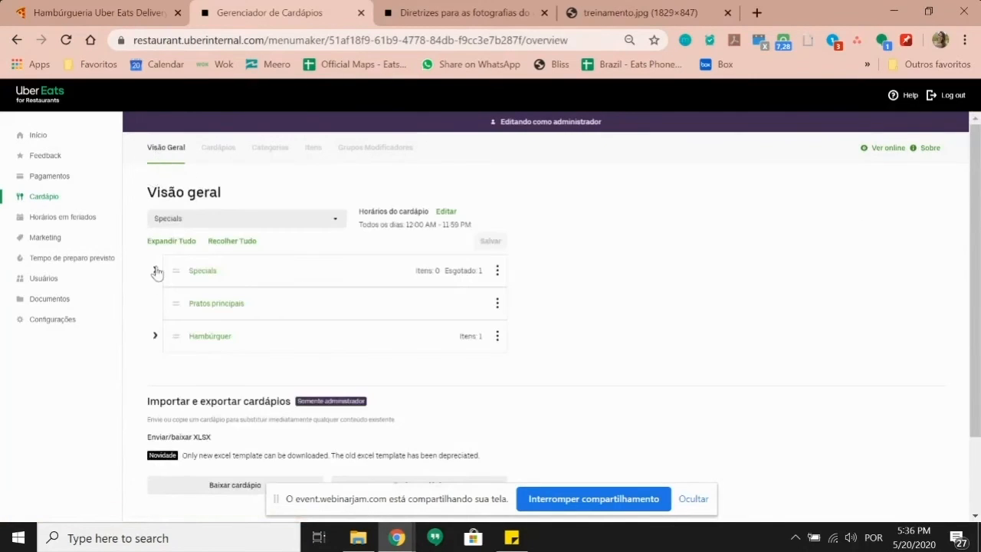
click(220, 217)
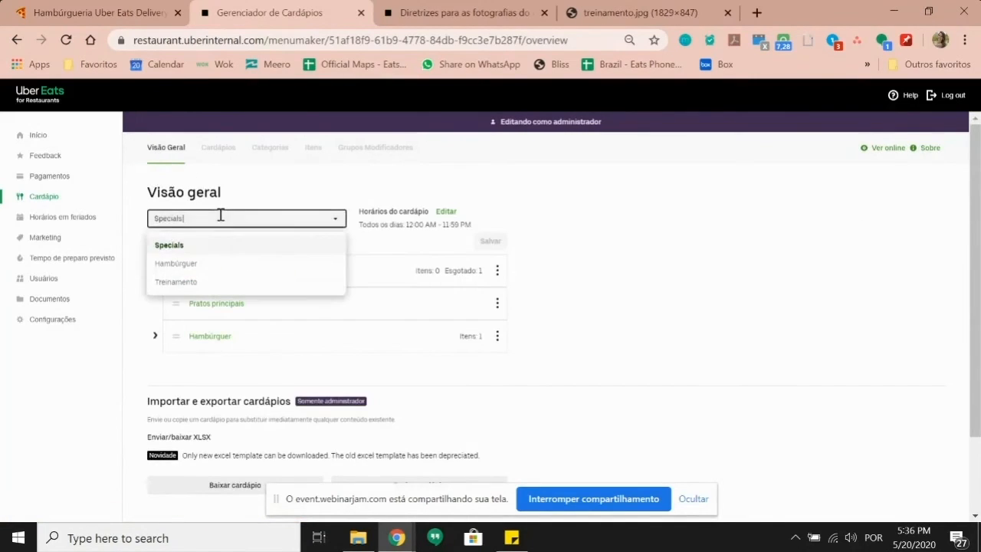
click(193, 283)
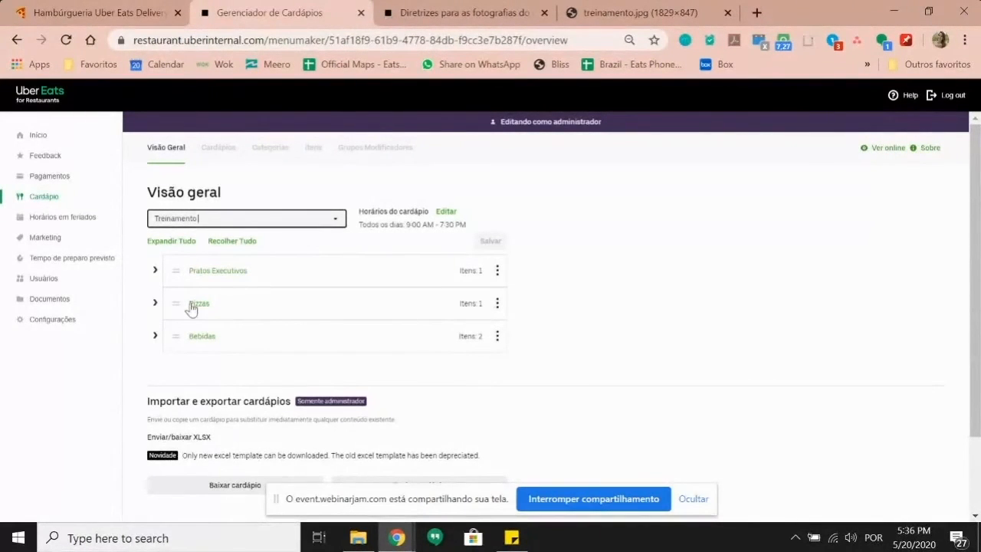
Step: Open Pizza grande from the Pizzas category and review its editor
click(155, 304)
click(224, 349)
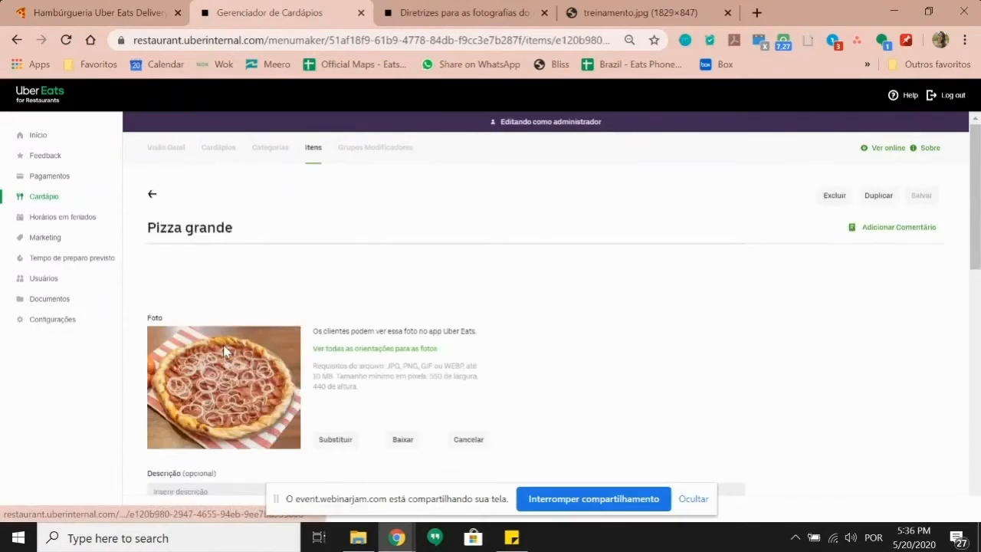
scroll(205, 268, down, 5)
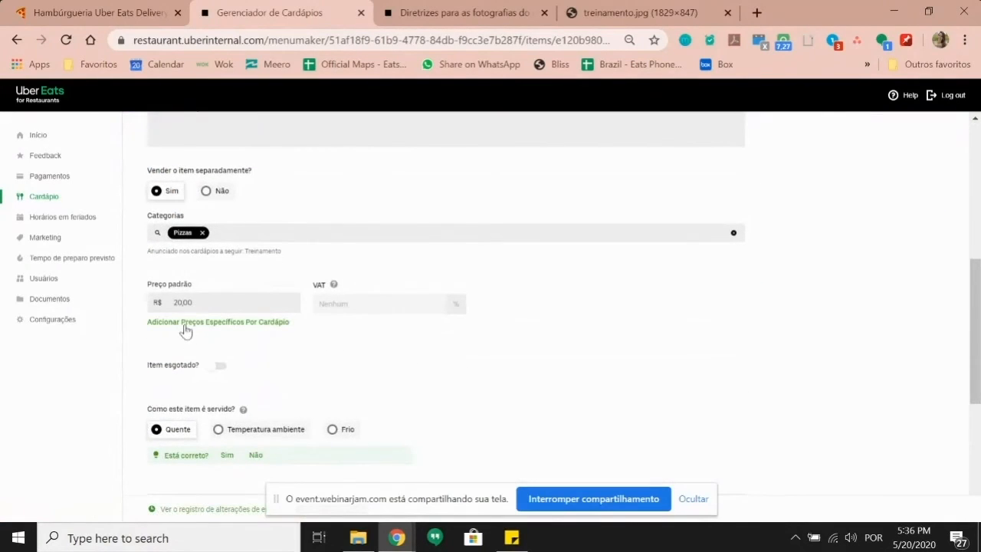
scroll(185, 331, down, 2)
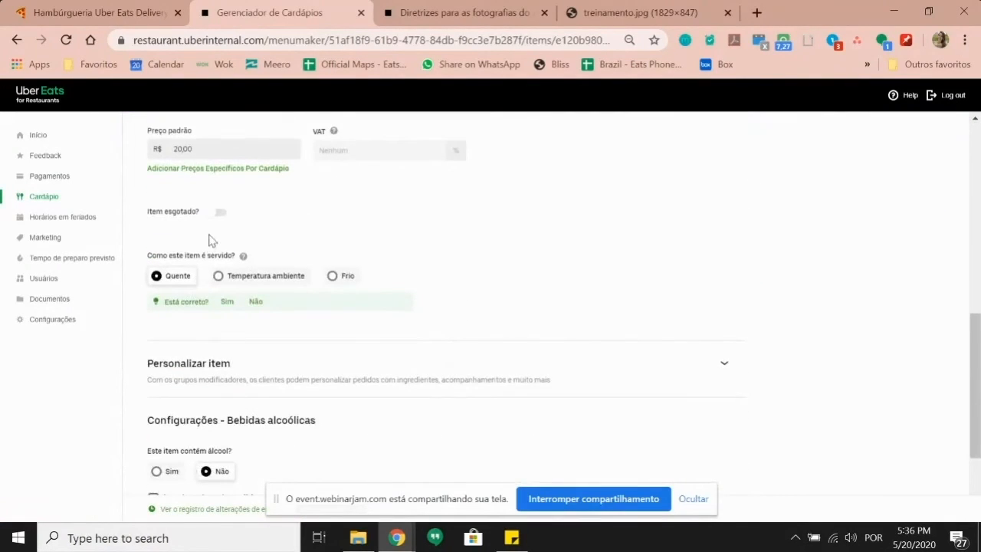
scroll(255, 291, up, 2)
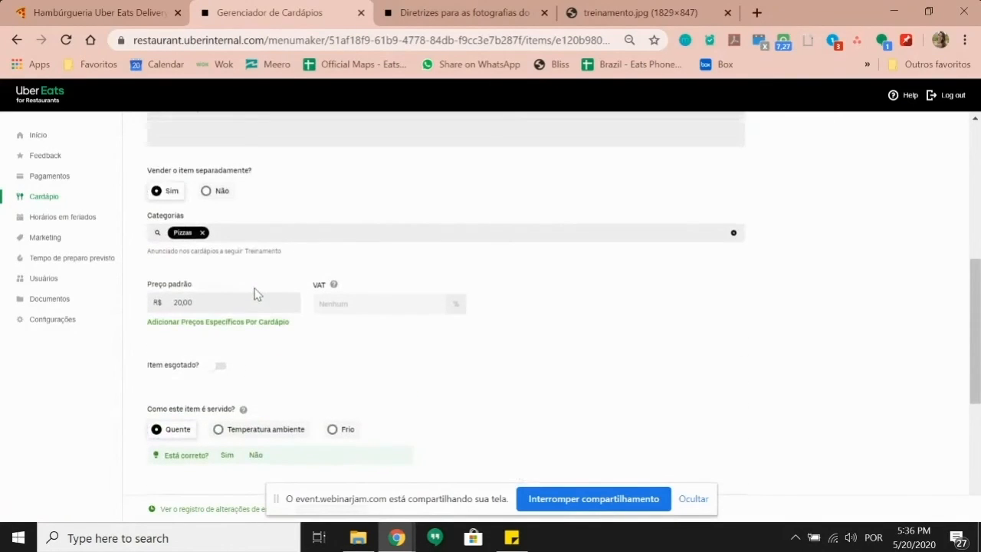
scroll(255, 294, up, 2)
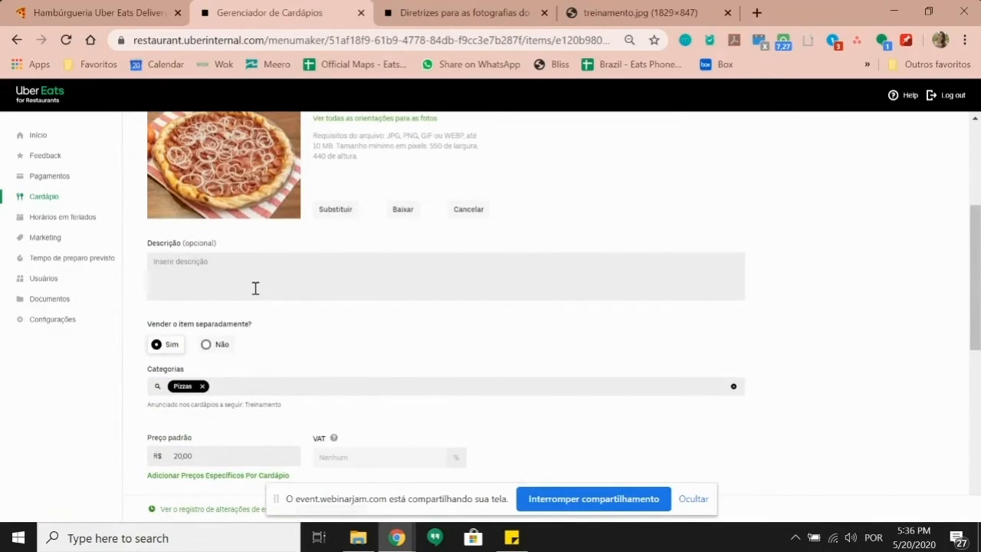
scroll(255, 289, up, 2)
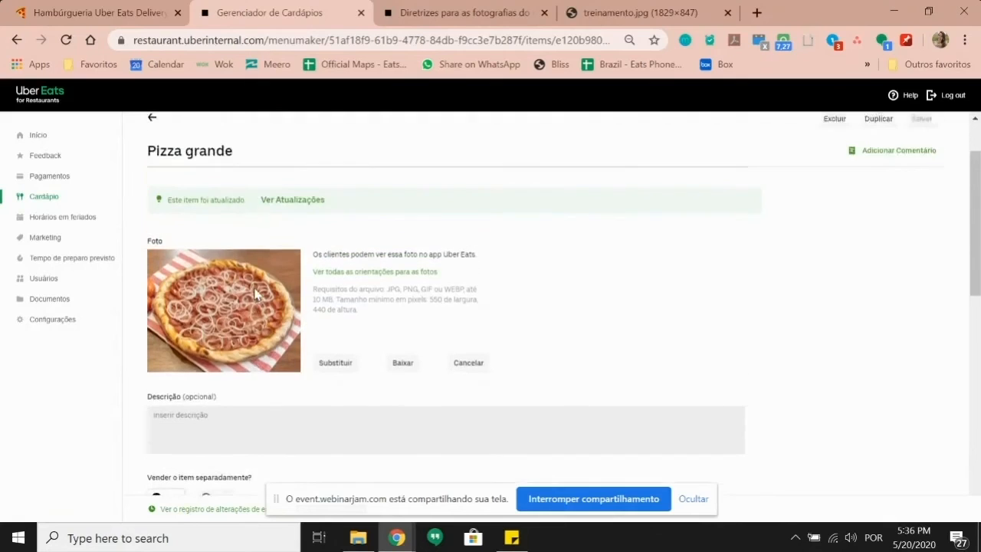
scroll(256, 294, down, 7)
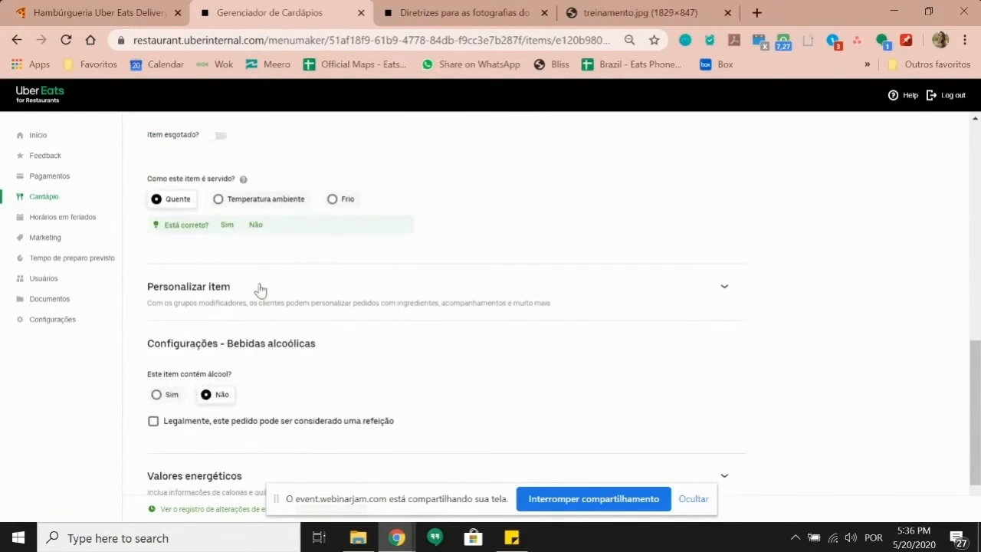
scroll(263, 298, down, 1)
scroll(263, 298, up, 1)
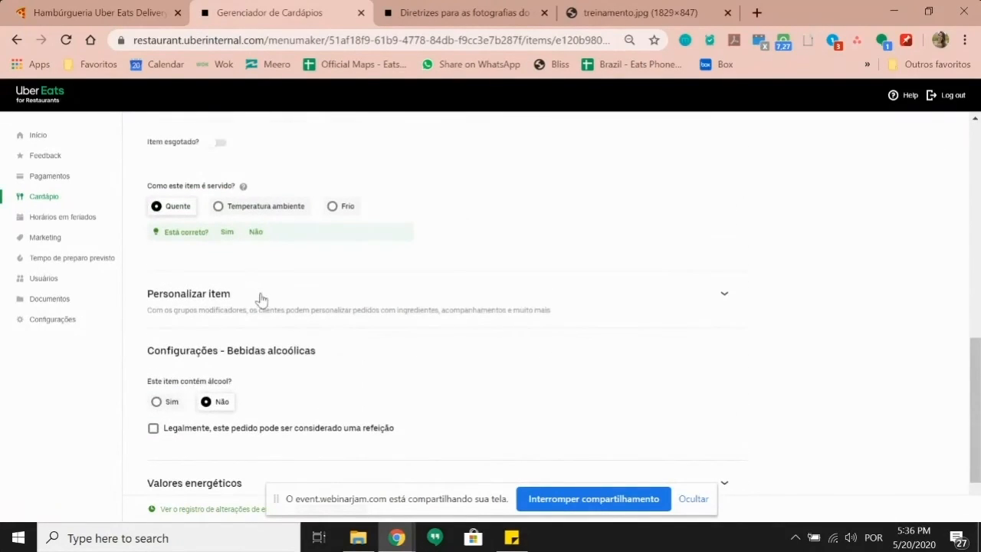
Step: Toggle Personalizar item and Item esgotado on and back off, leaving the 20,00 price unchanged
click(260, 301)
click(260, 302)
scroll(237, 264, up, 1)
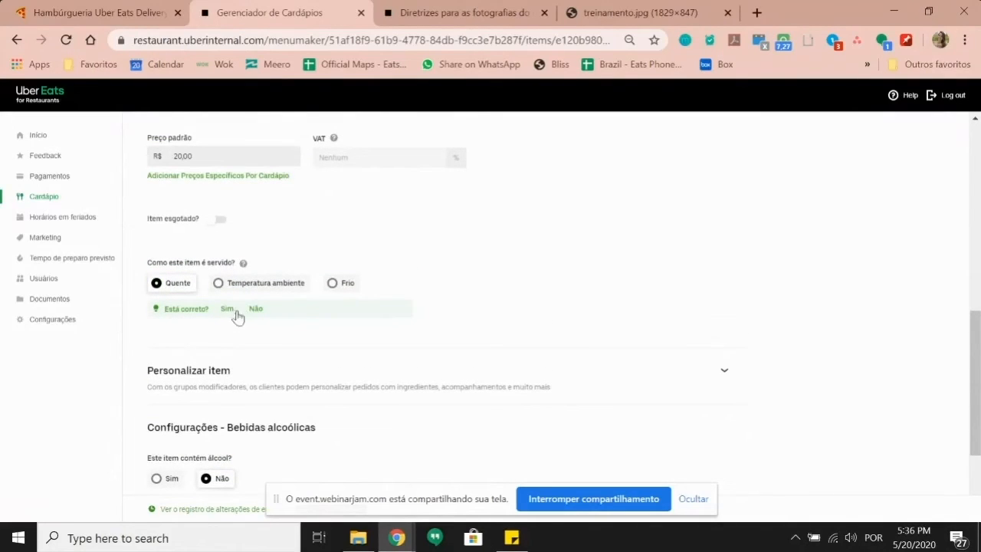
click(215, 222)
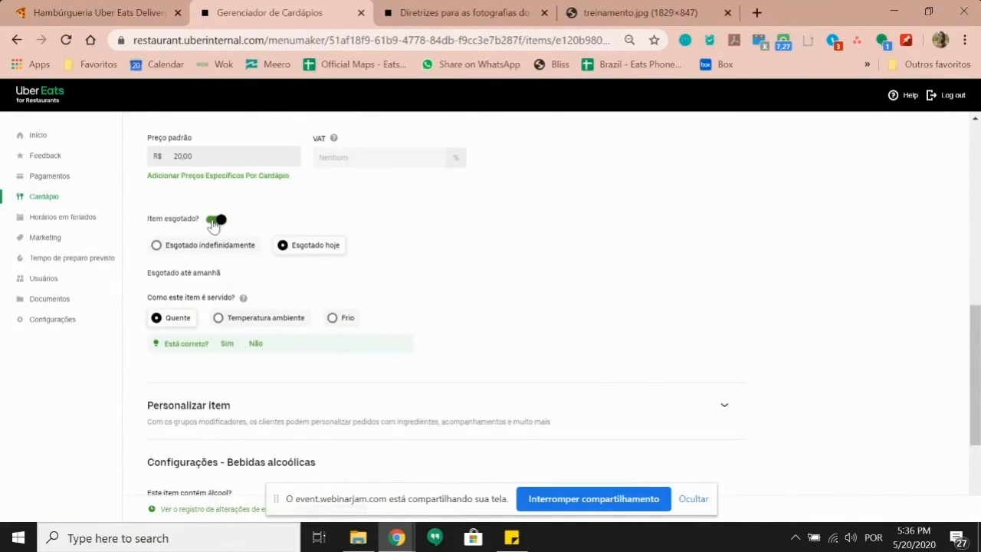
click(218, 223)
scroll(237, 278, up, 3)
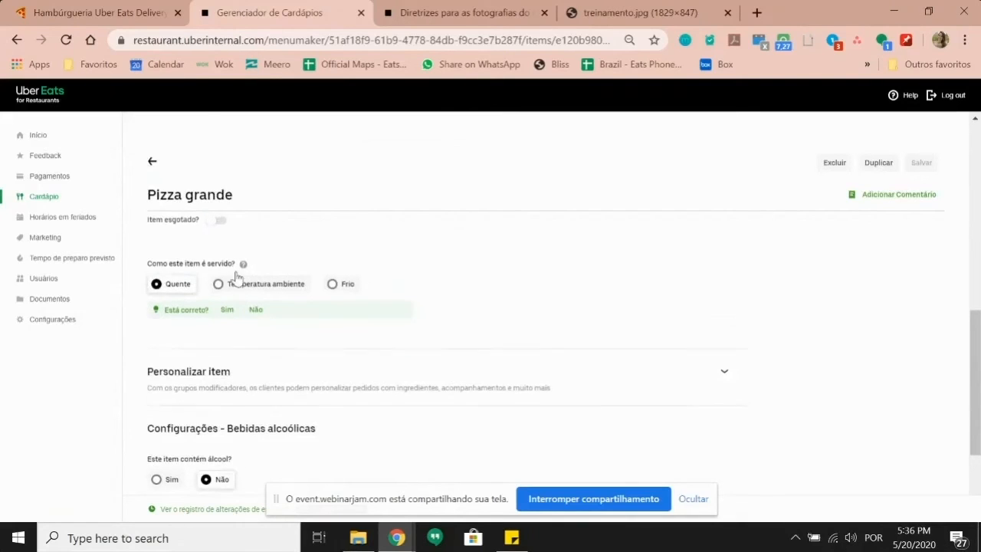
click(253, 389)
right_click(253, 411)
click(229, 407)
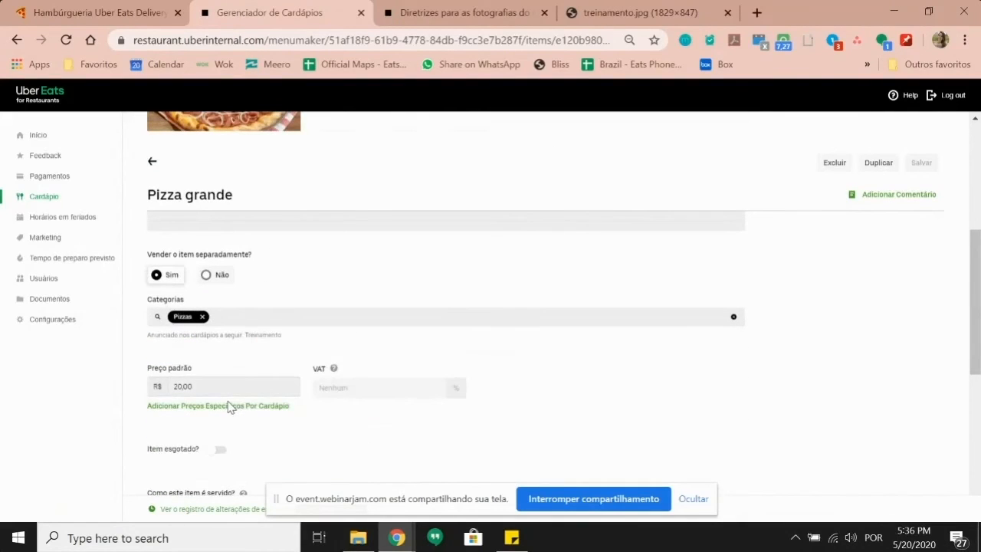
Step: Look over the rest of Pizza grande and leave it without changes
scroll(235, 316, up, 4)
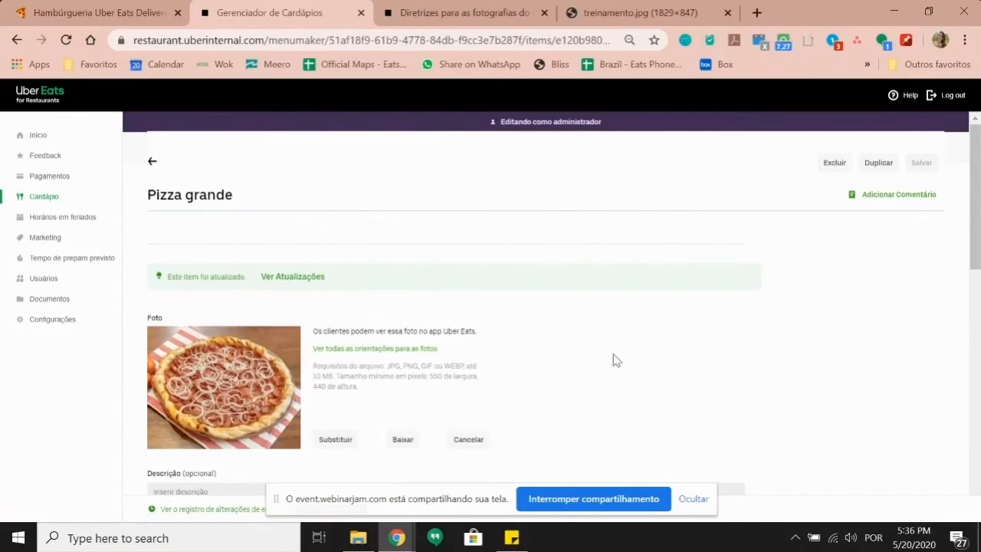
scroll(615, 360, down, 7)
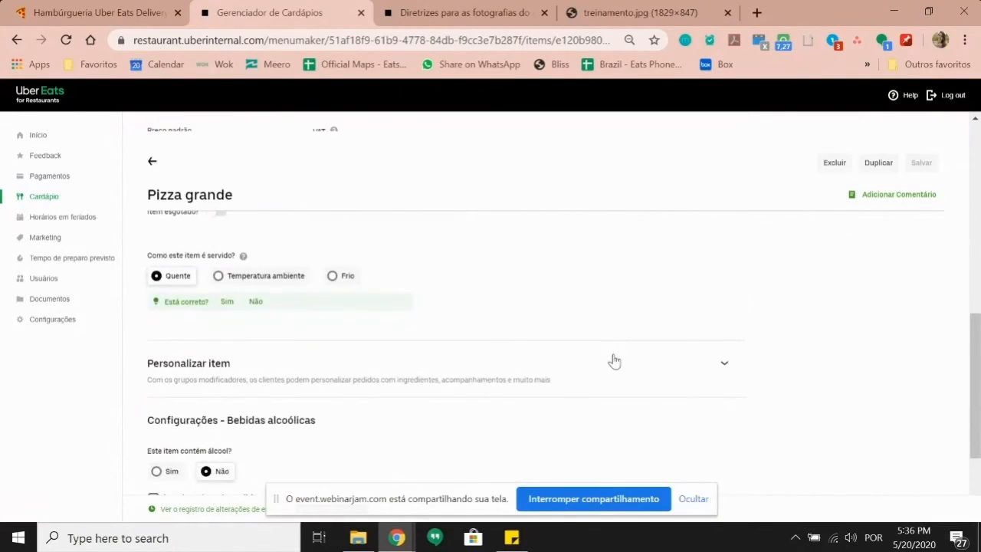
scroll(614, 361, down, 1)
scroll(340, 308, down, 1)
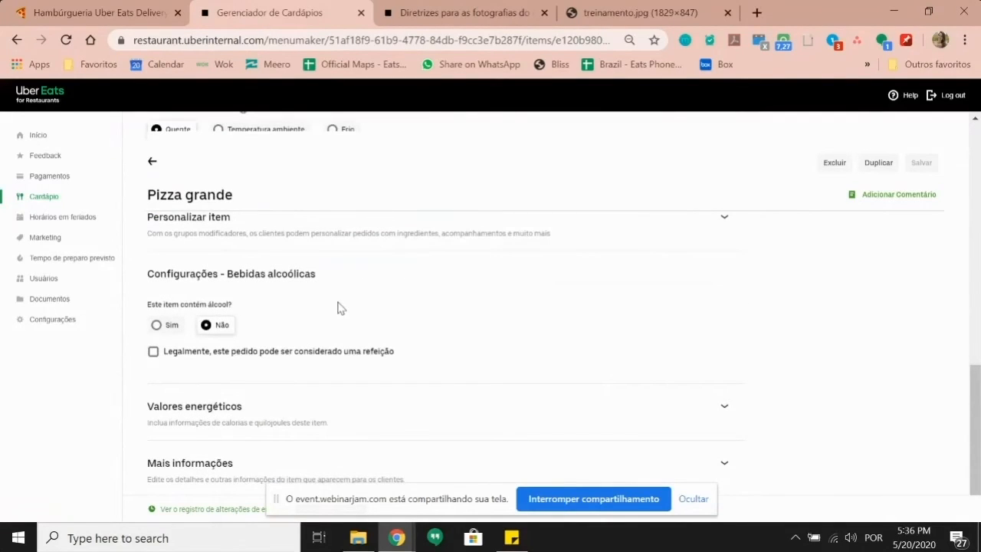
scroll(338, 312, up, 3)
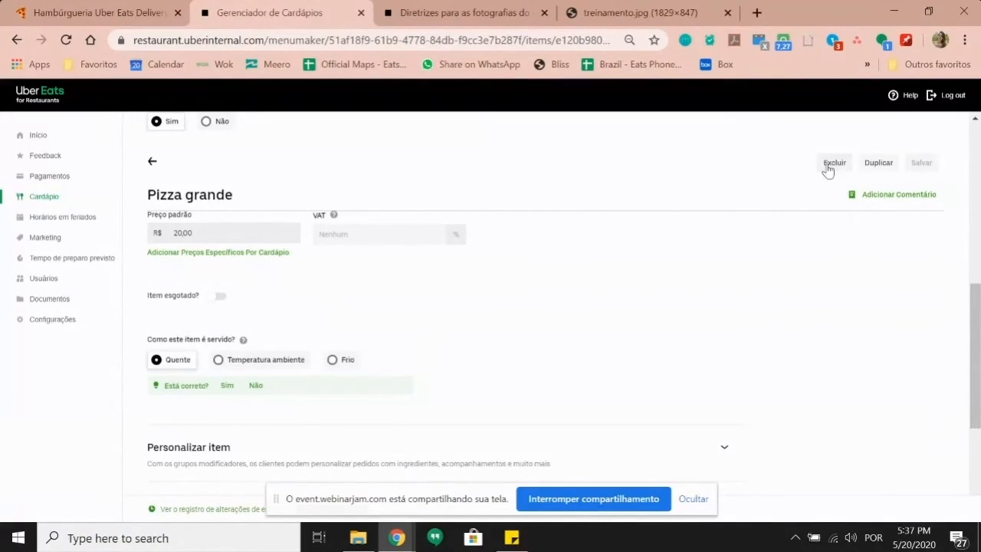
scroll(414, 288, up, 6)
click(150, 156)
Step: Open the Best Burger item from the Specials category
click(155, 147)
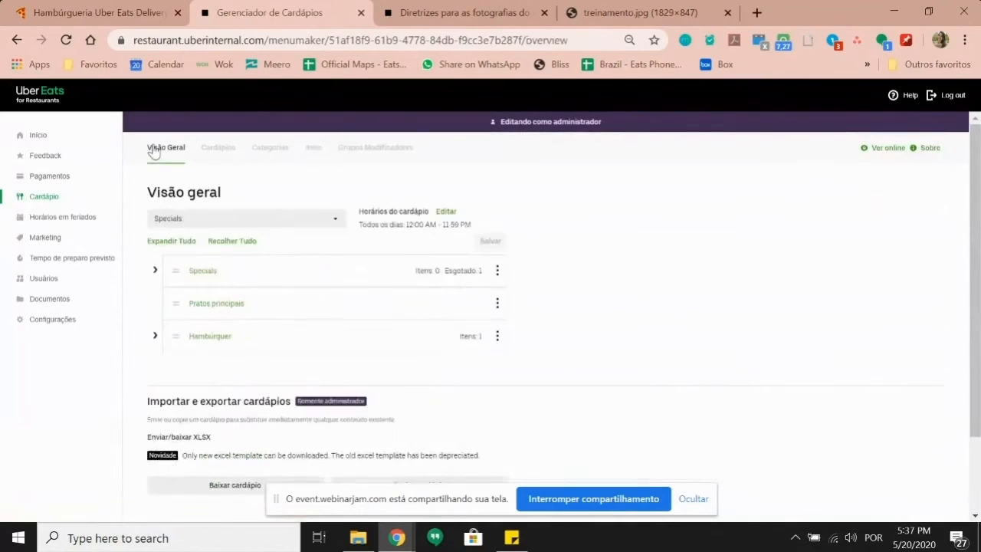
click(157, 270)
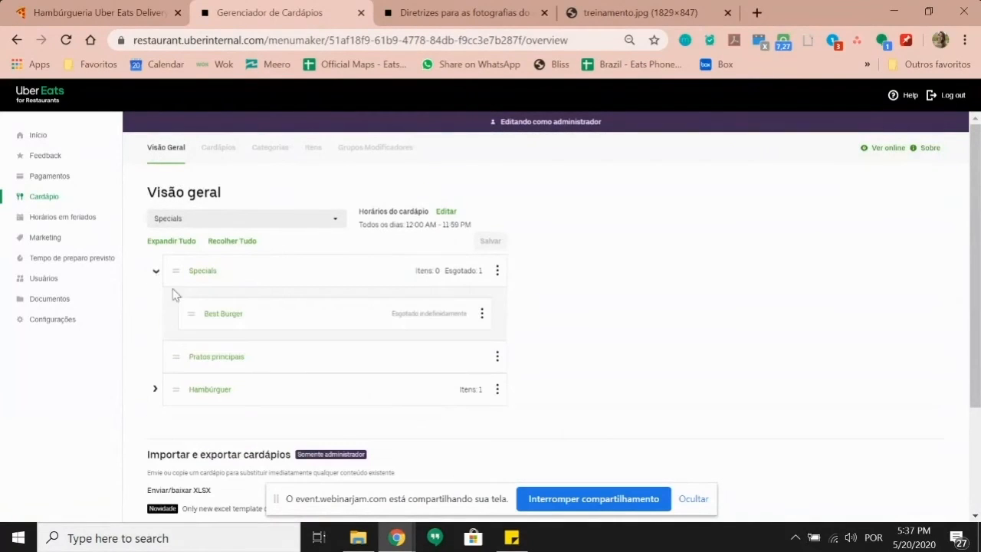
click(216, 316)
scroll(220, 252, down, 5)
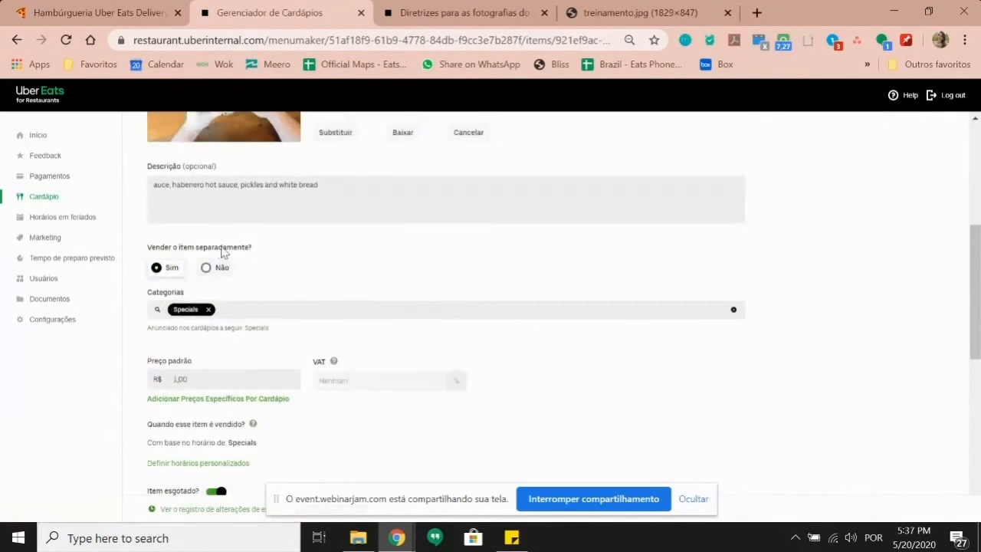
scroll(222, 252, up, 5)
scroll(223, 253, up, 1)
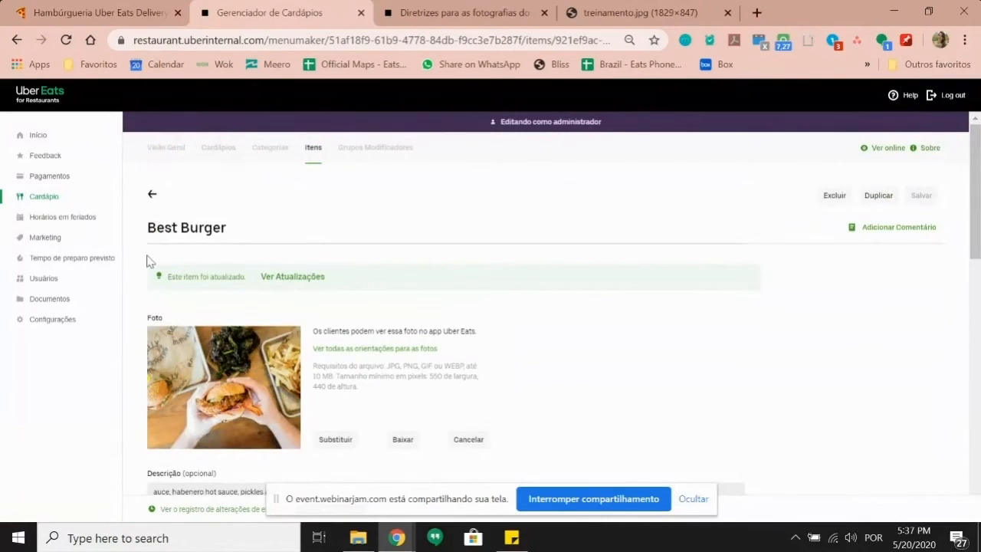
scroll(162, 283, down, 5)
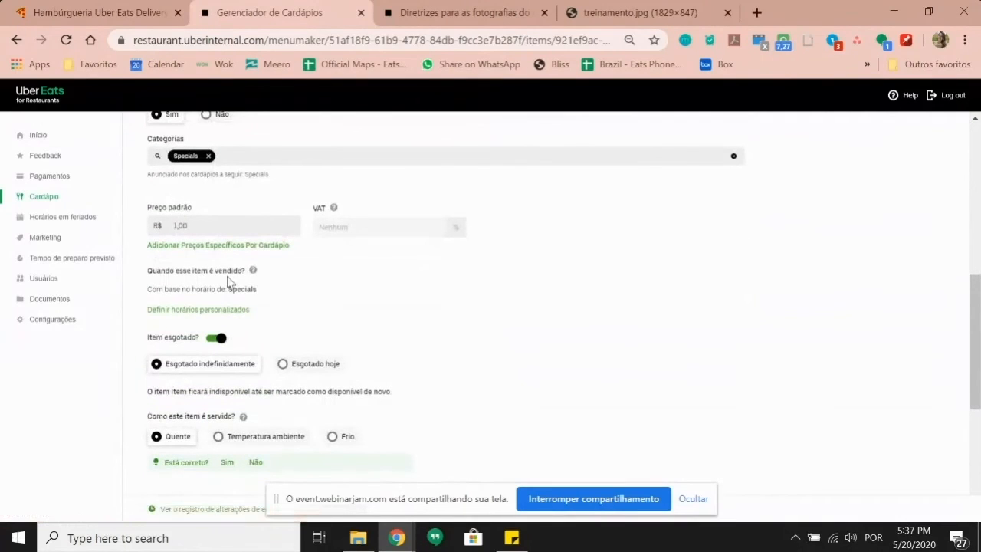
Step: Switch Best Burger to custom hours and set Segunda-feira's start to 6:00 PM
click(212, 314)
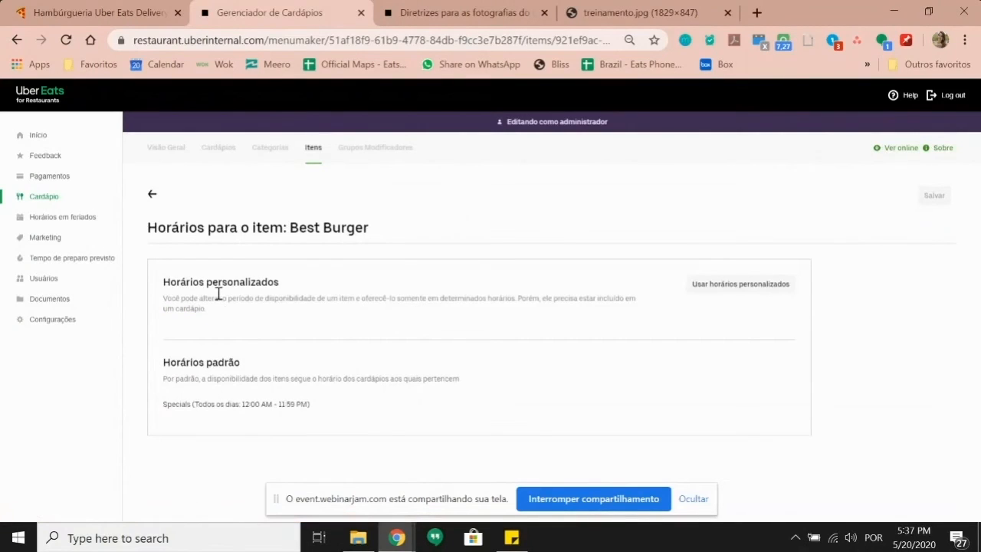
click(722, 291)
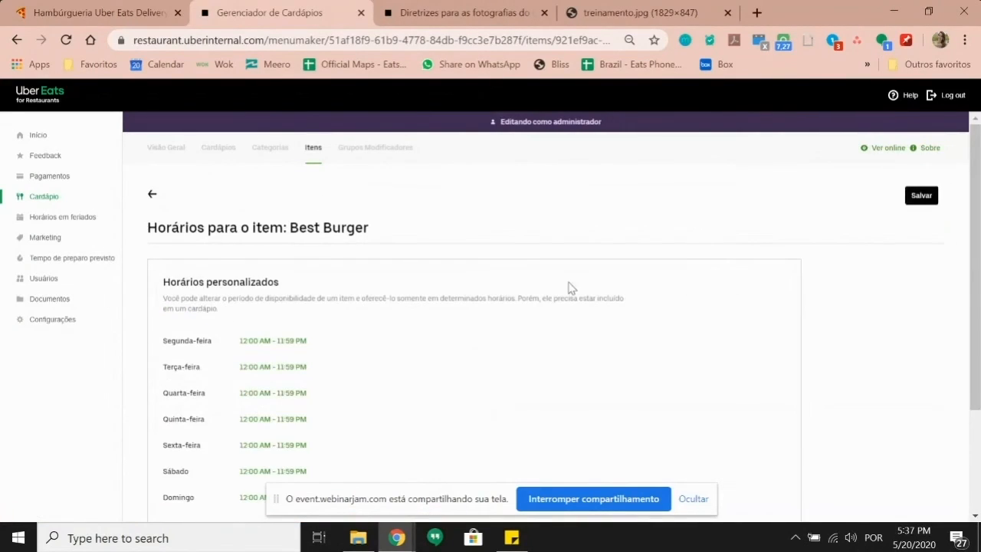
scroll(325, 302, down, 1)
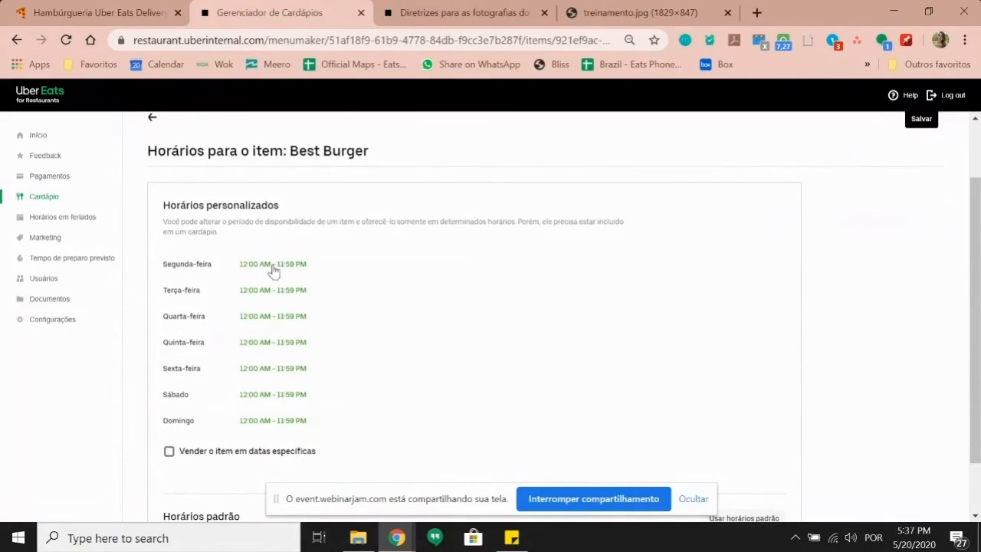
click(272, 265)
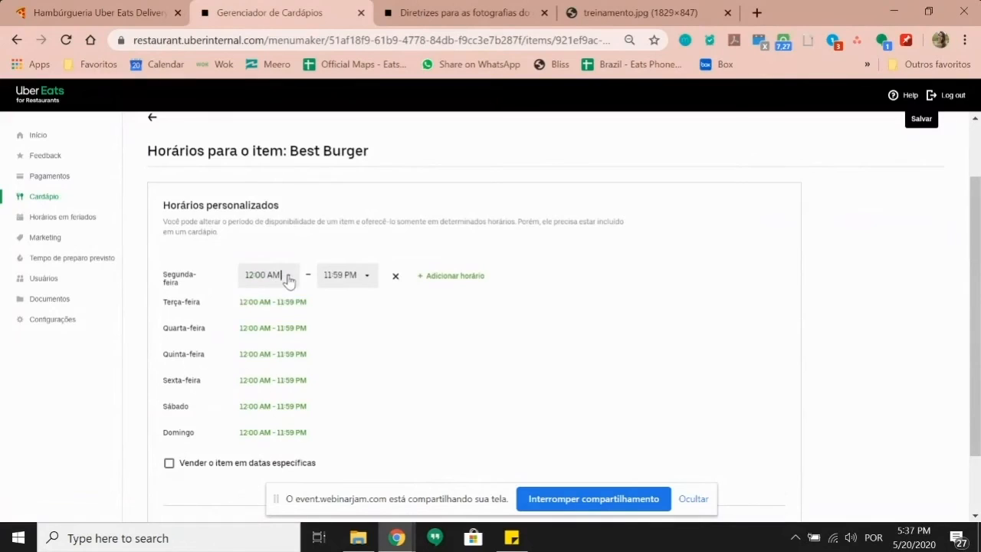
click(288, 280)
drag(292, 309, 279, 344)
scroll(272, 338, up, 2)
click(268, 302)
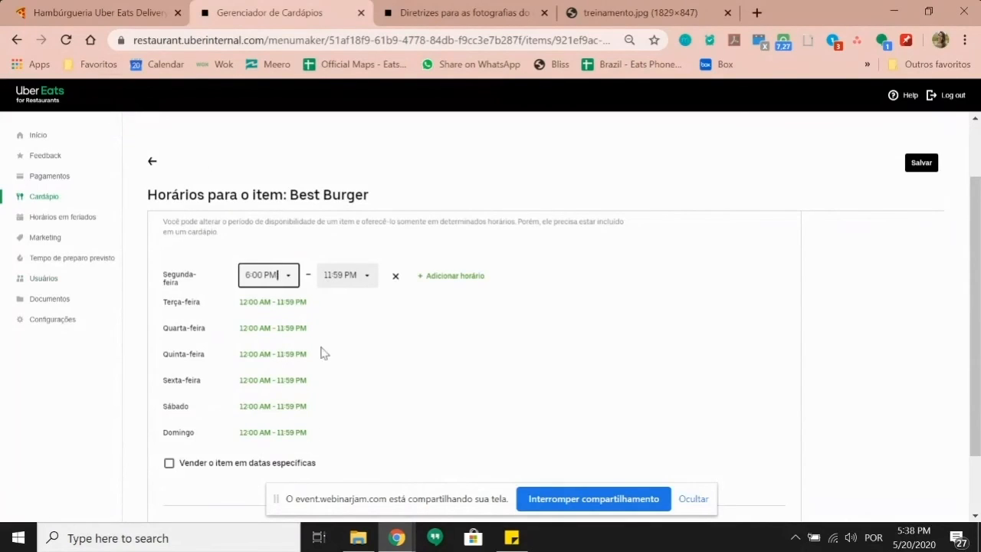
Step: Discard the schedule change and return to the menu section
click(151, 161)
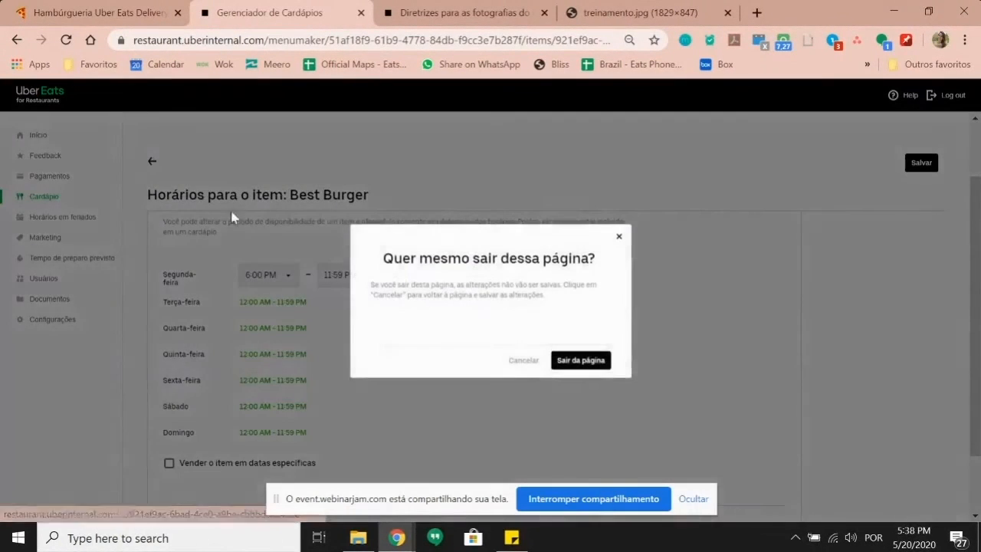
click(580, 362)
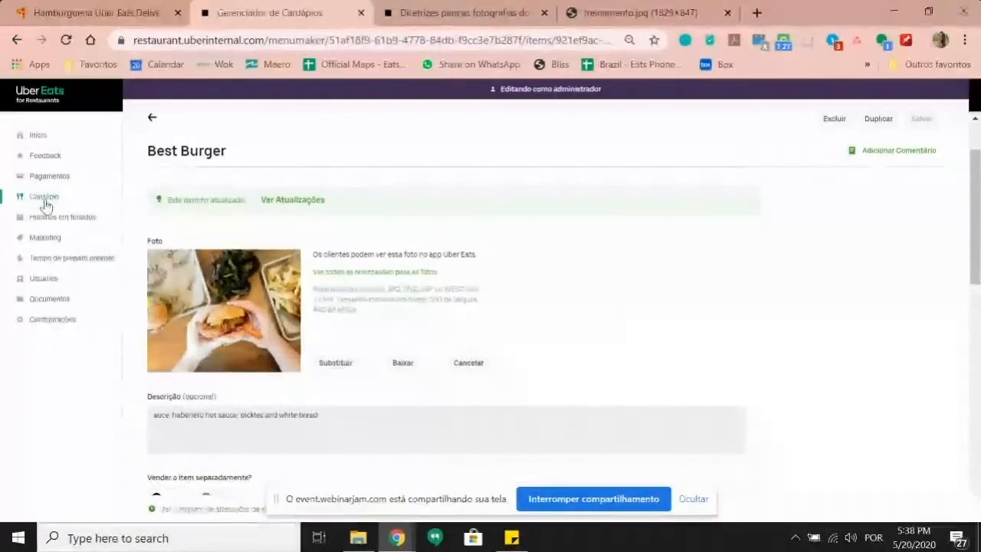
click(44, 200)
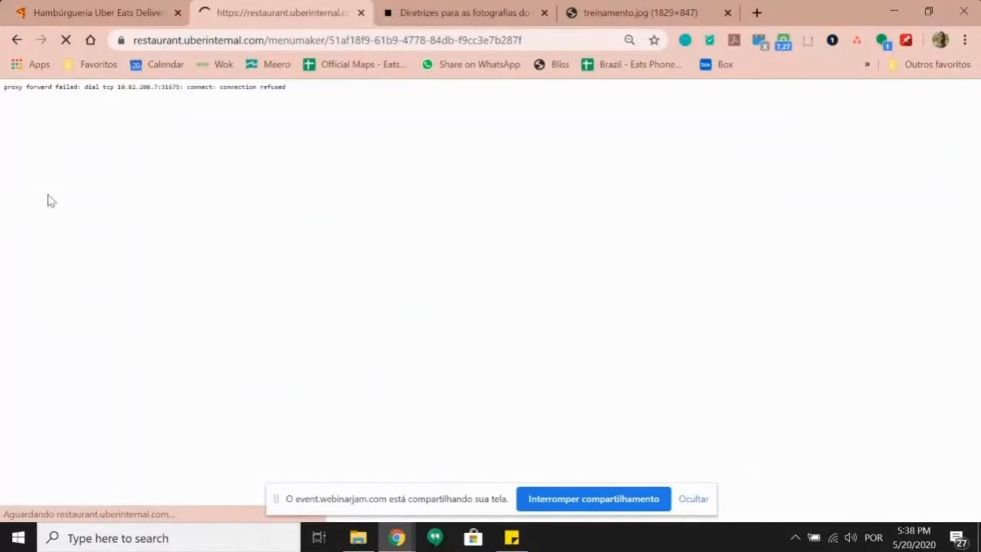
Step: Reload the page after the proxy error and select the page address
click(66, 40)
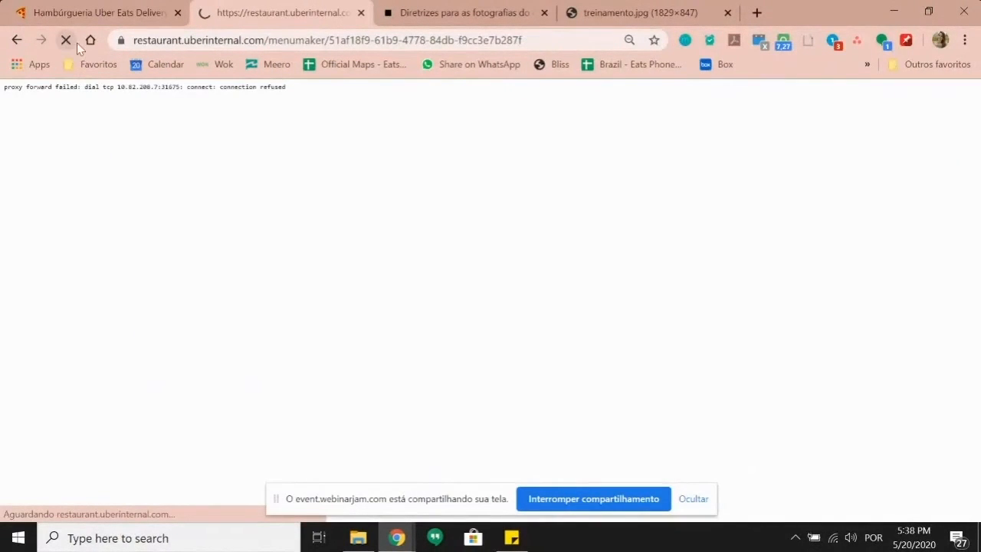
click(166, 40)
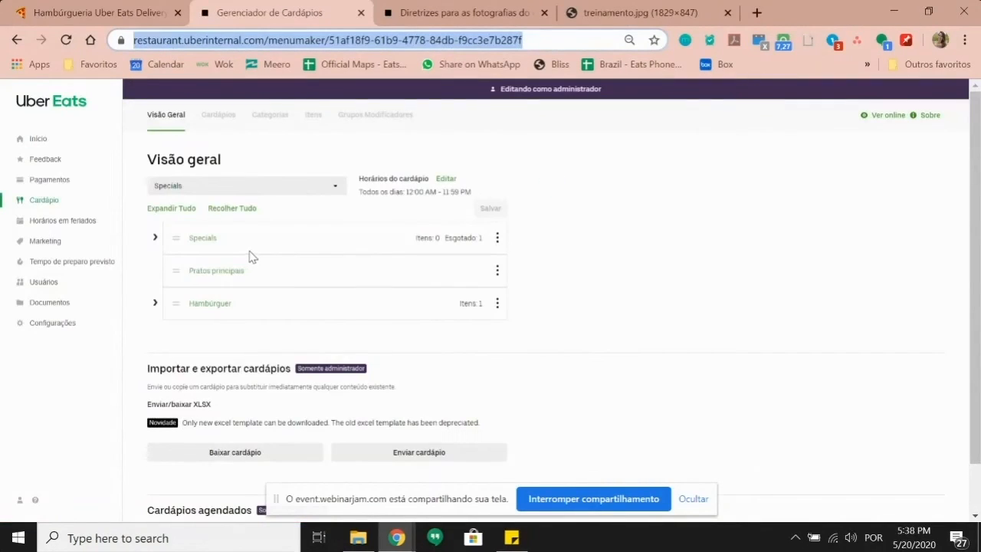
Step: Switch the overview to the Treinamento menu, browse Pratos Executivos and Pizzas, then expand Bebidas
click(208, 186)
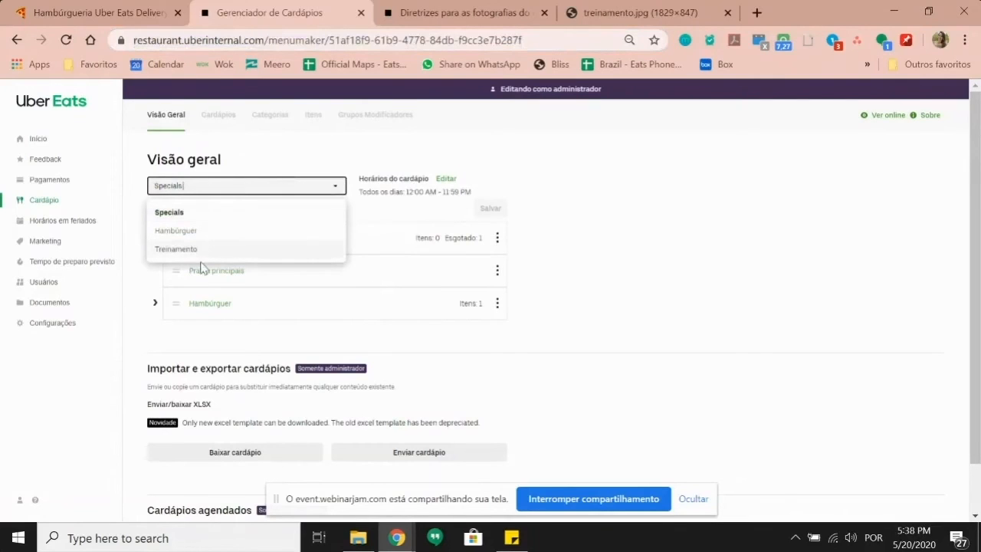
click(192, 250)
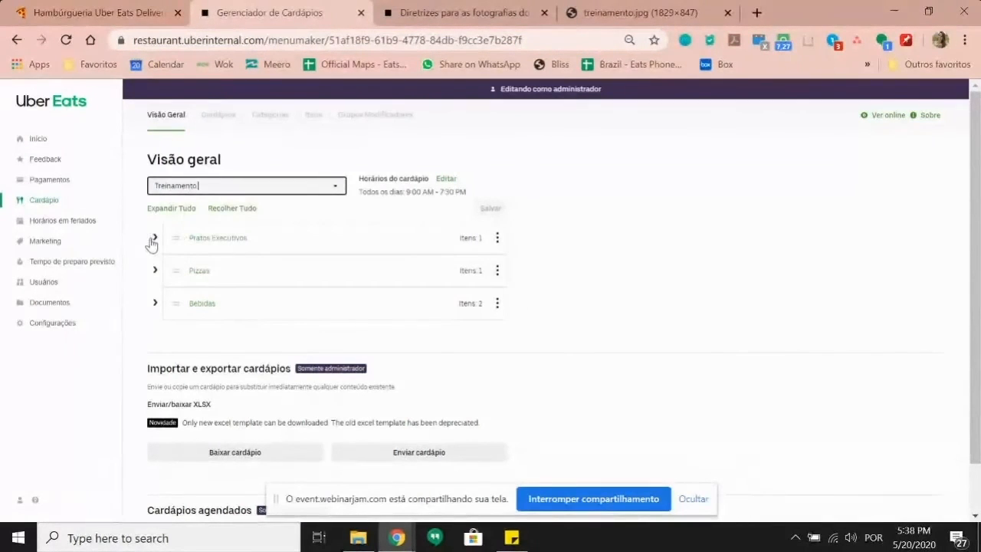
click(154, 237)
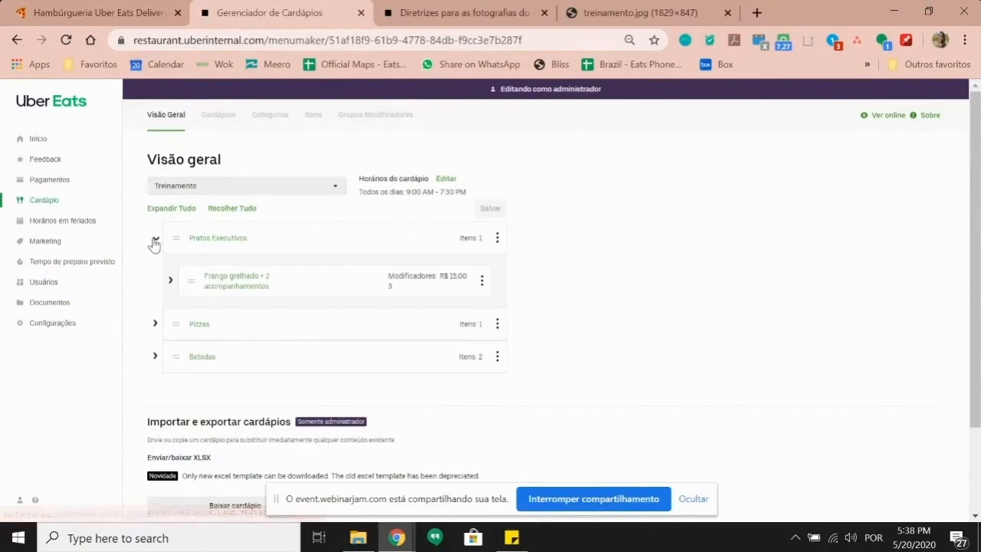
click(155, 239)
click(155, 270)
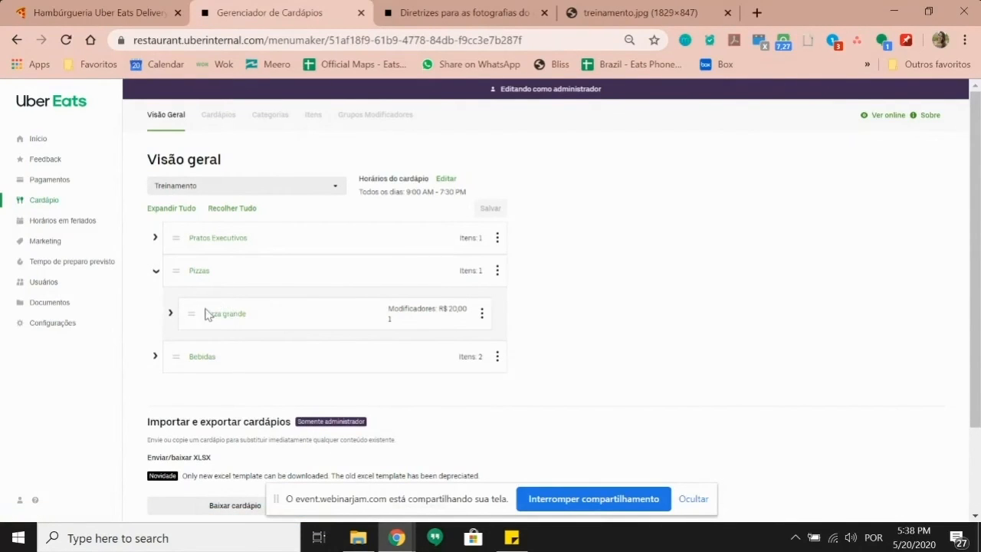
click(156, 272)
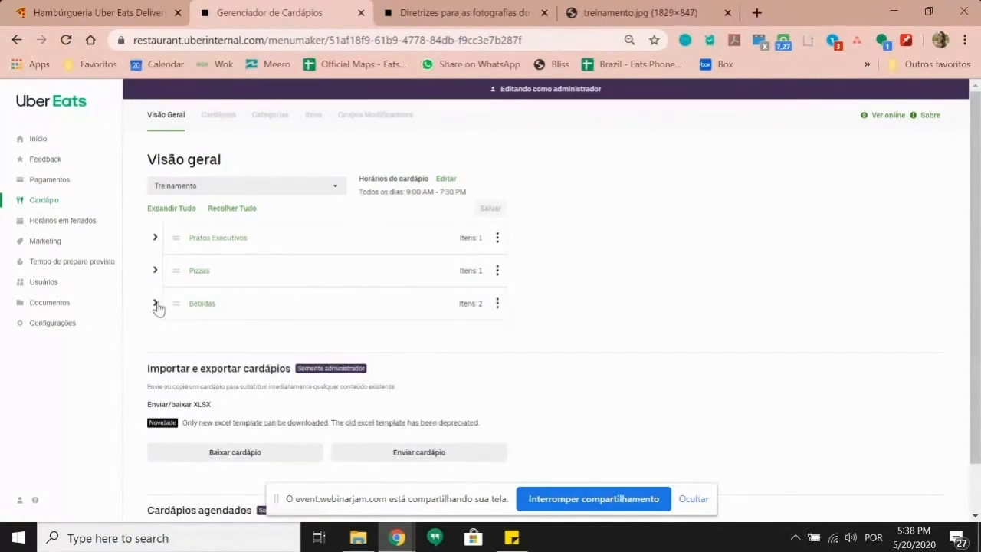
click(156, 304)
Step: Open Coca cola lata, cancel the photo picker, then start a blank new item from Itens
click(212, 346)
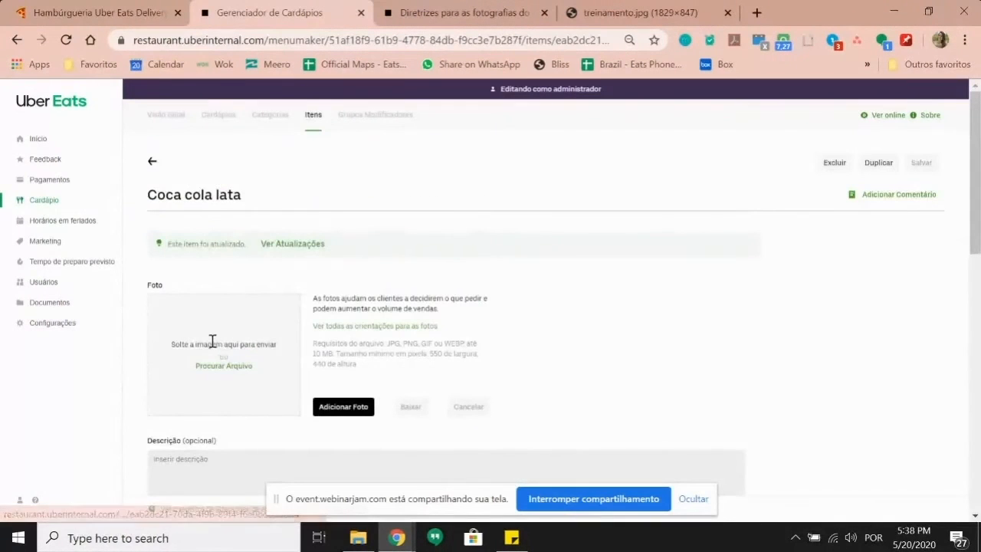
click(237, 367)
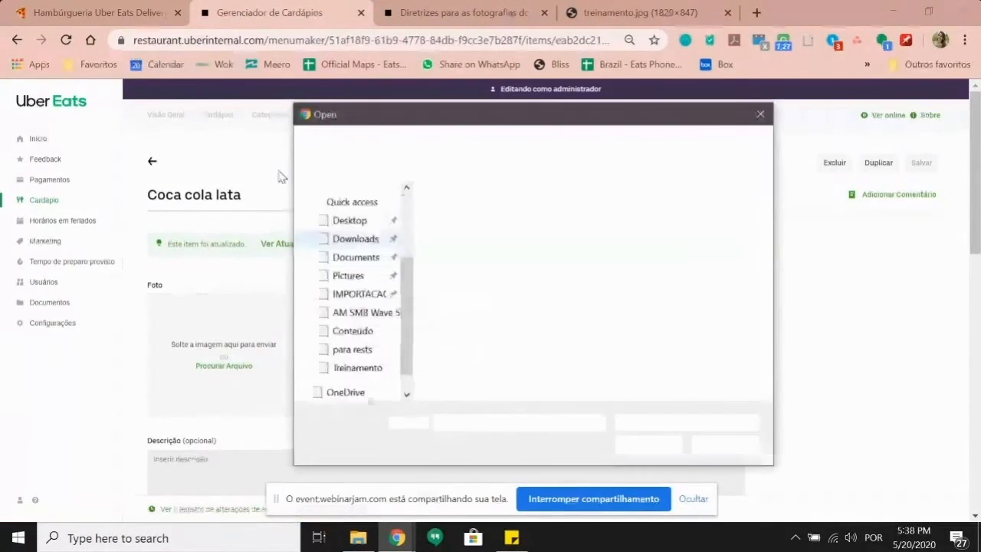
click(760, 114)
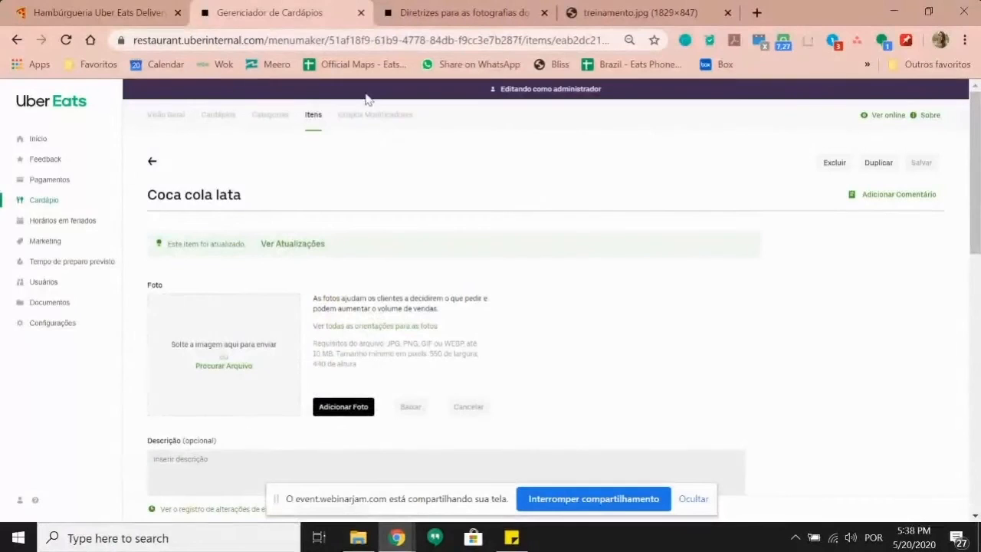
click(153, 162)
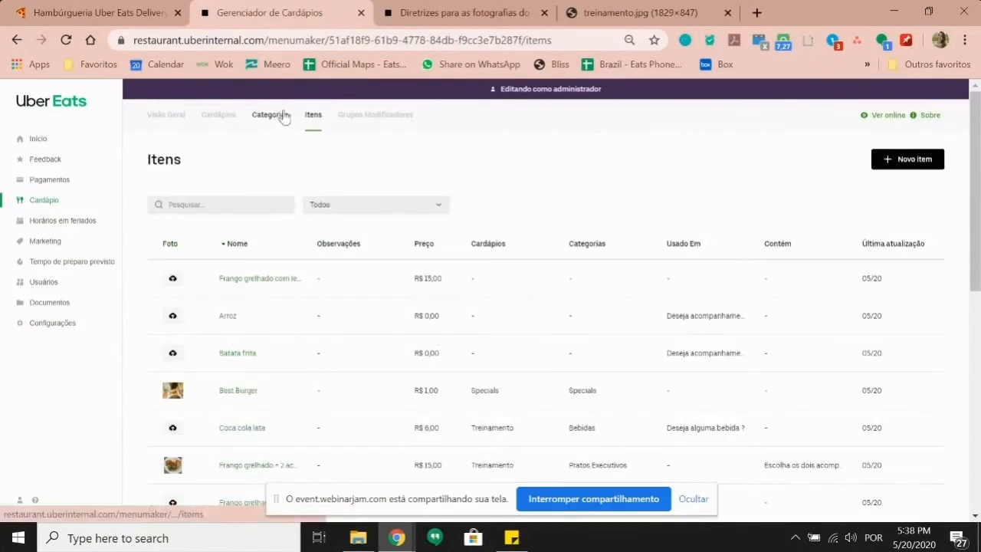
click(890, 160)
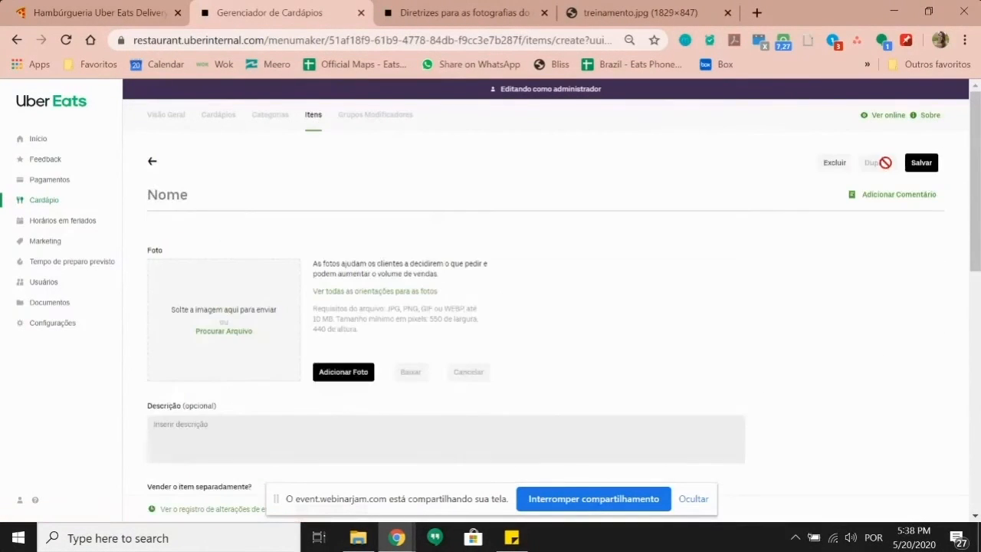
Step: Name the new item 'Refrigerante lata' and file it under the Bebidas category
click(255, 194)
text(Refrigera)
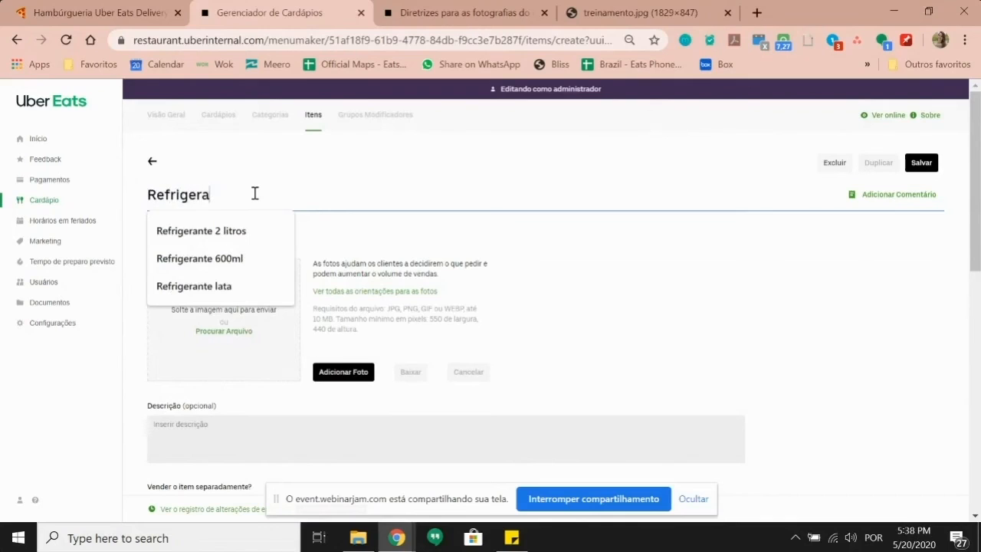
text(nte lata)
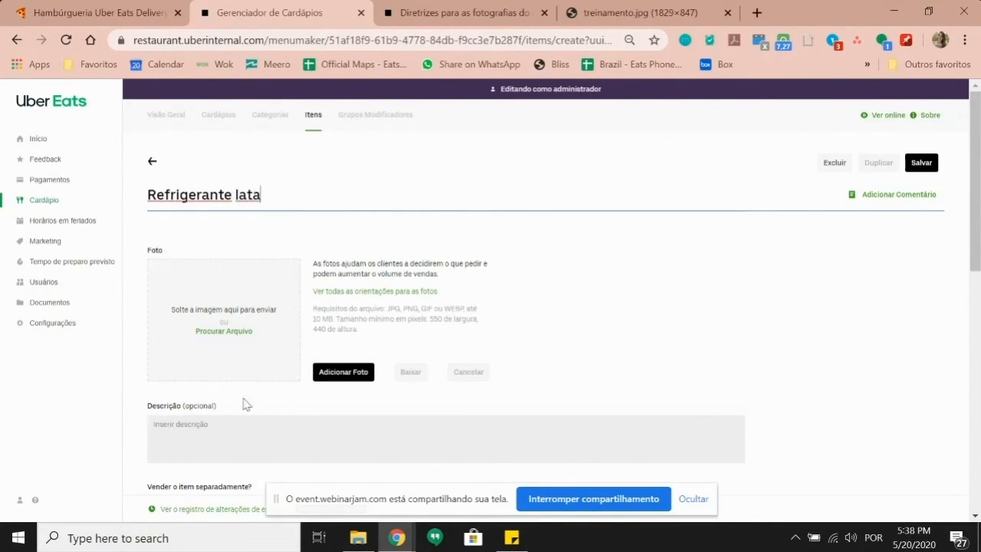
scroll(242, 418, down, 1)
scroll(214, 437, down, 1)
click(217, 365)
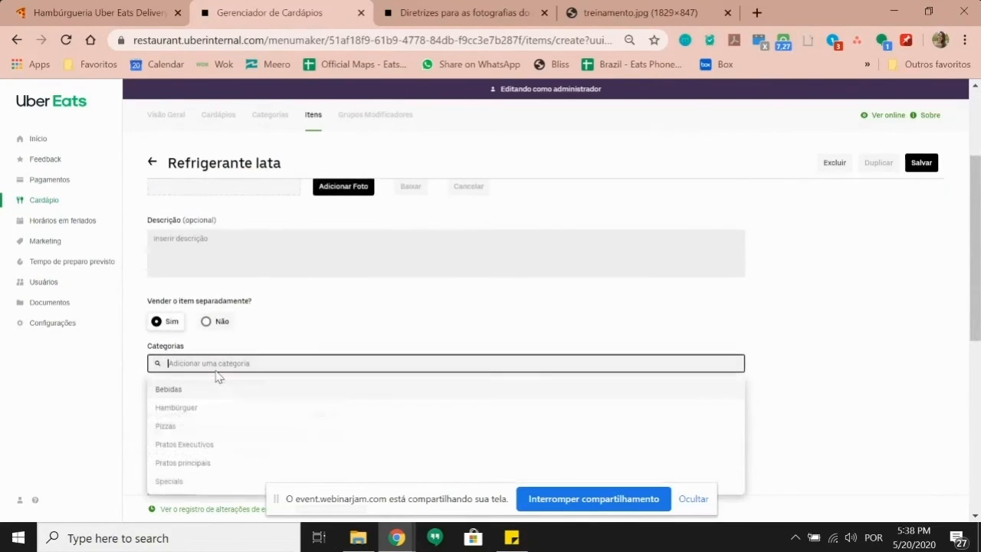
text(b)
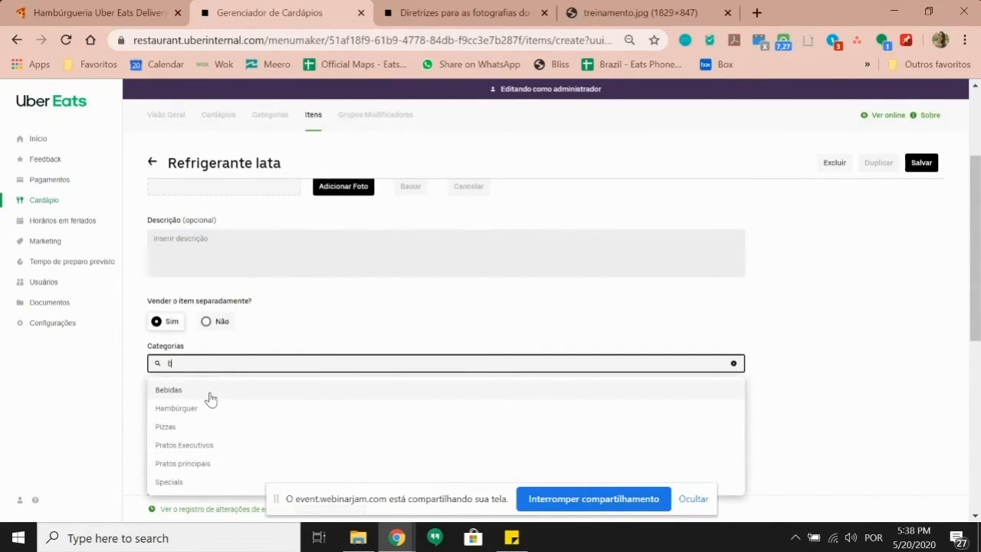
click(210, 393)
Step: Set the default price to 6,00 and save the item
scroll(217, 368, down, 1)
click(222, 354)
text(6,0)
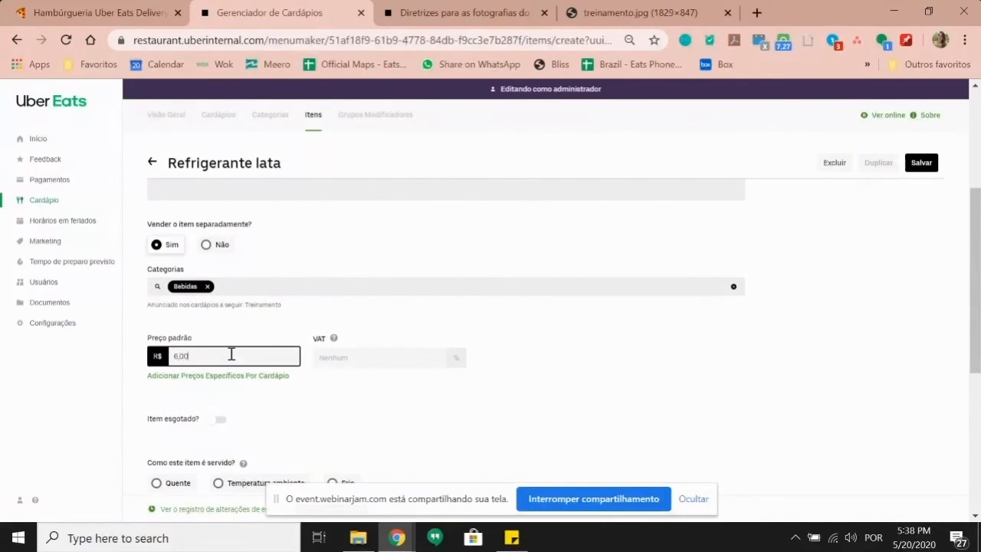
click(244, 320)
scroll(247, 308, down, 2)
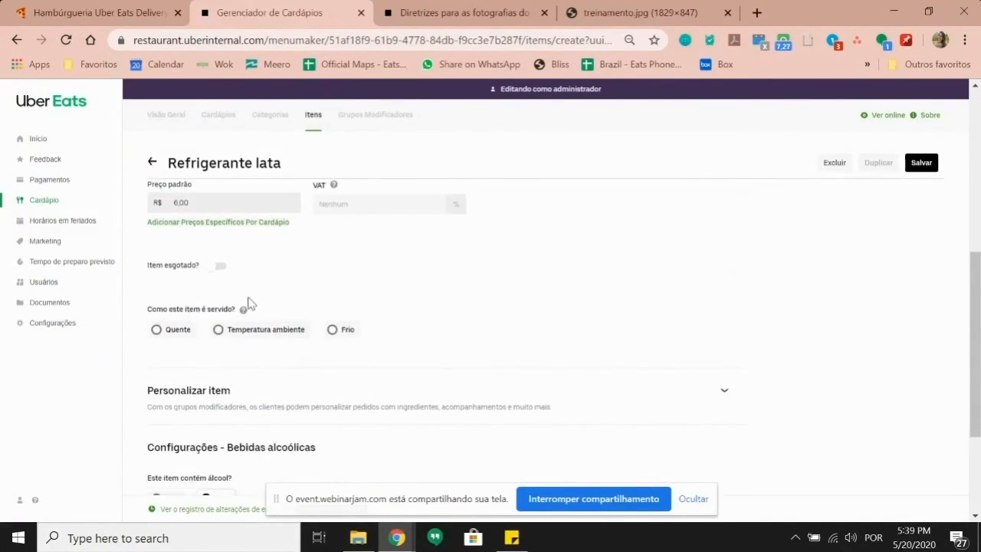
scroll(247, 303, down, 1)
click(921, 163)
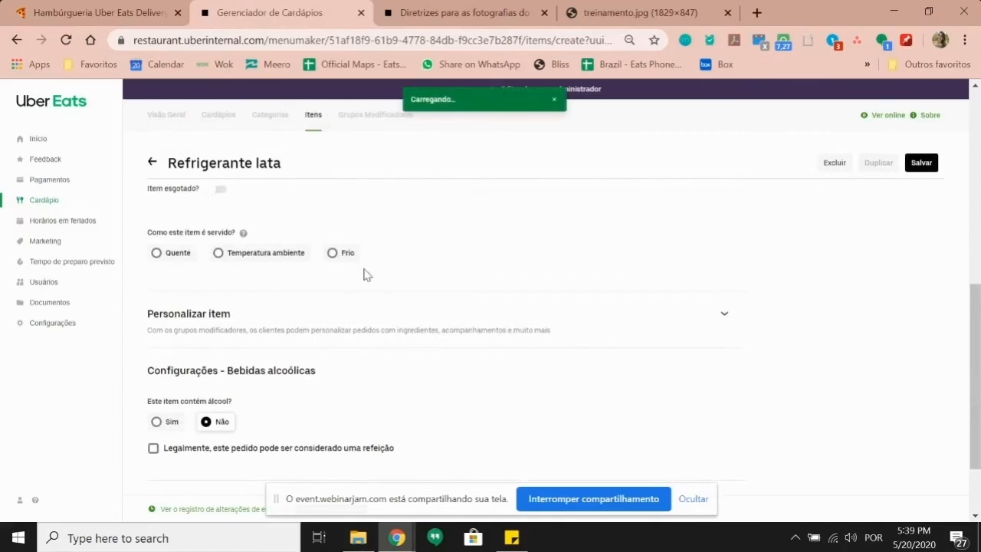
scroll(366, 271, up, 8)
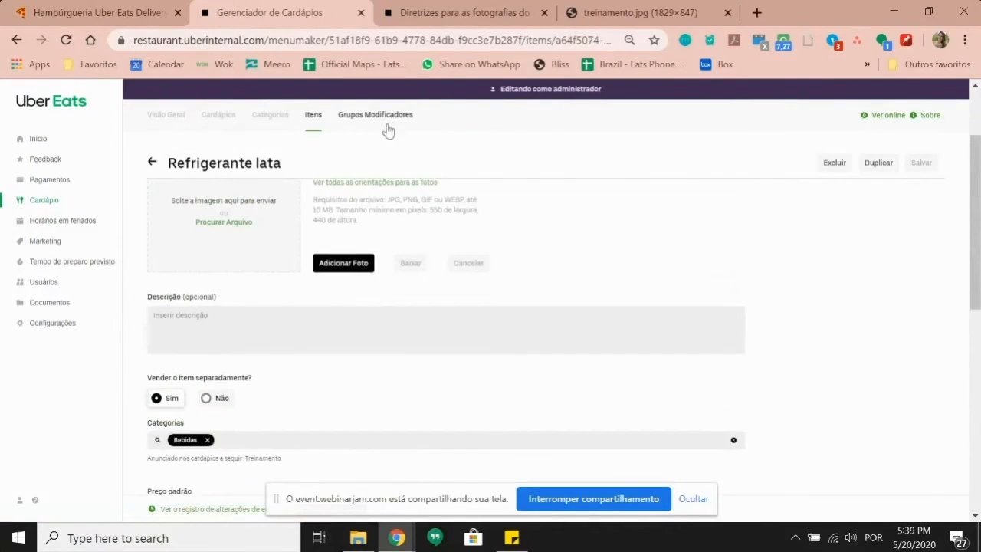
click(387, 117)
Step: Start a new modifier group, then clear its partly typed name 'Esco'
click(918, 159)
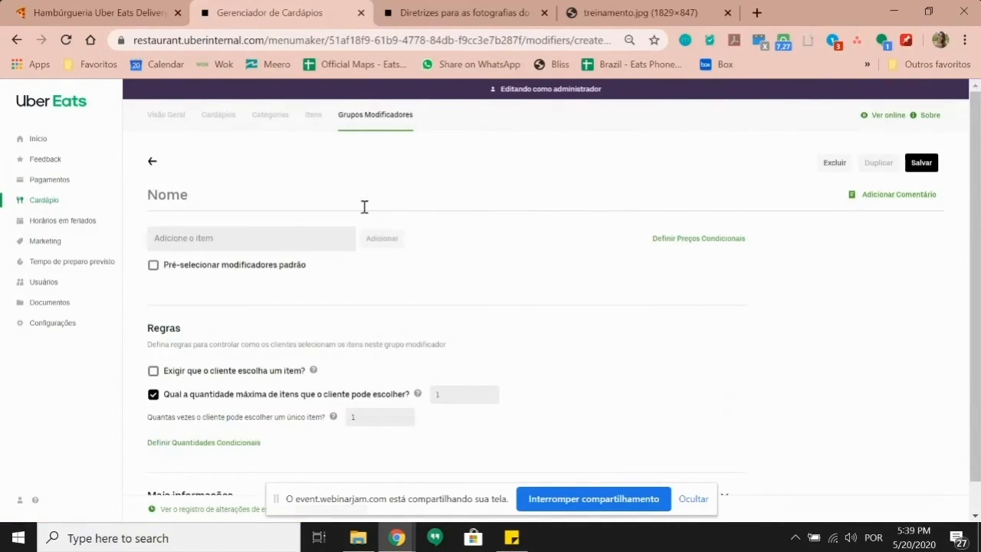
click(364, 205)
text(Esco)
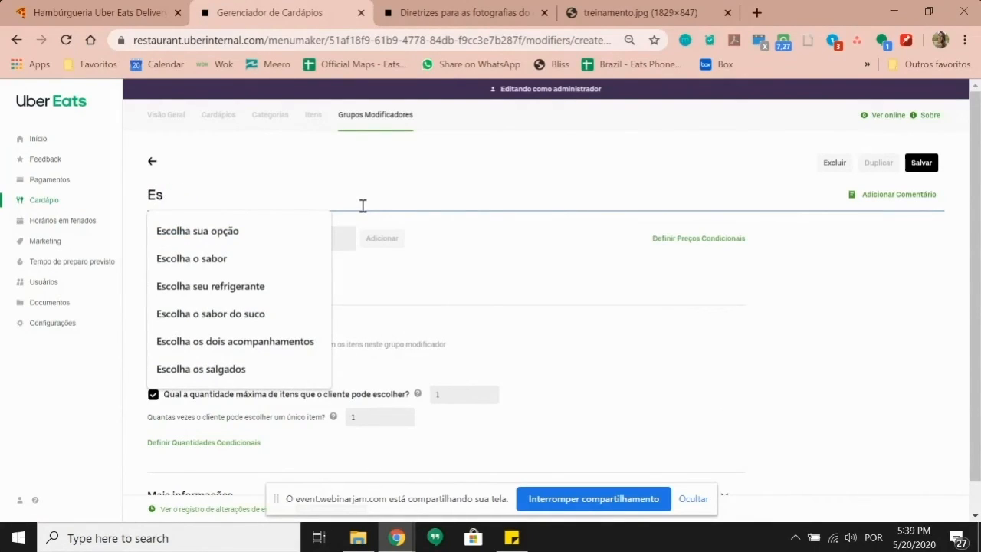
key(BackSpace)
key(BackSpace)
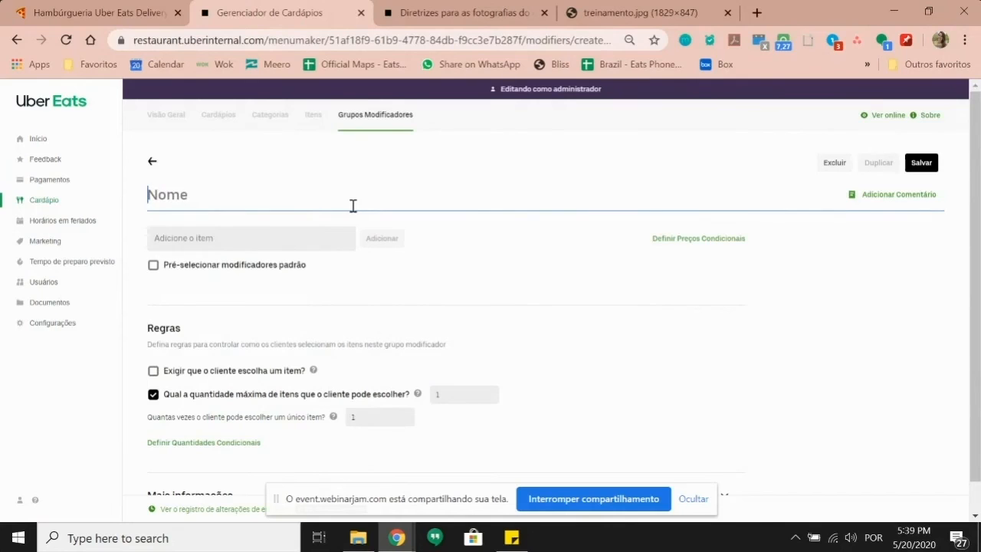
click(353, 206)
Step: Abandon the unsaved group for the Itens list and search for 'refrig'
click(314, 115)
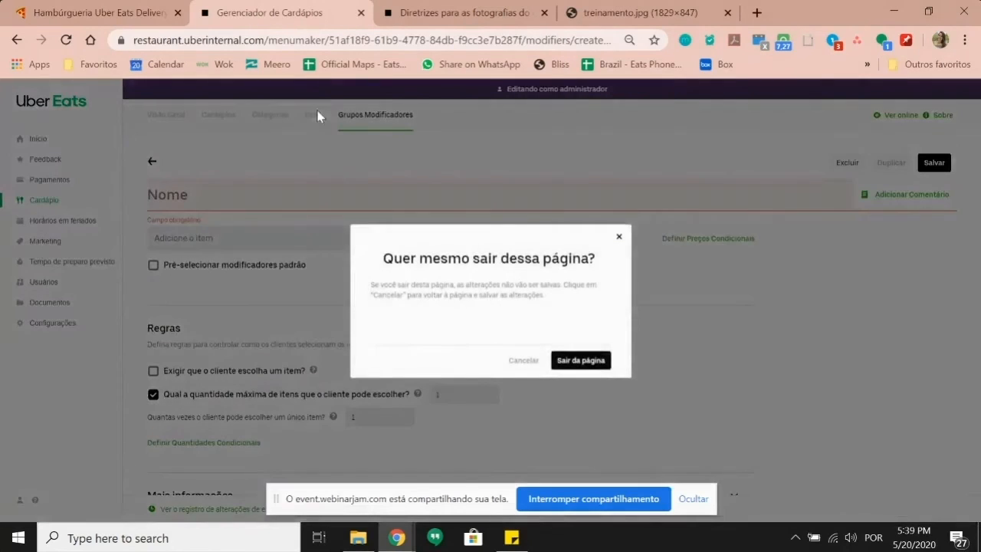
click(563, 361)
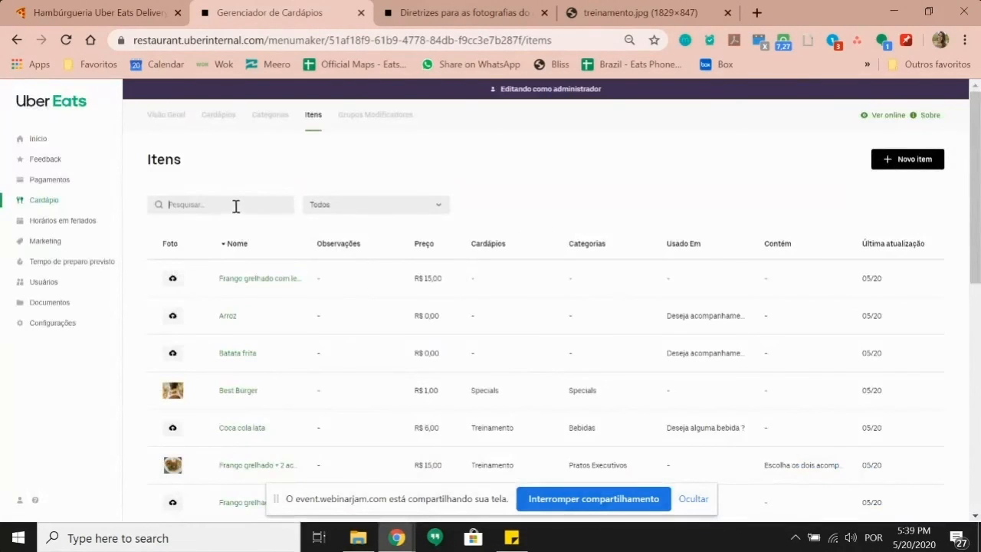
click(235, 205)
text(refrige)
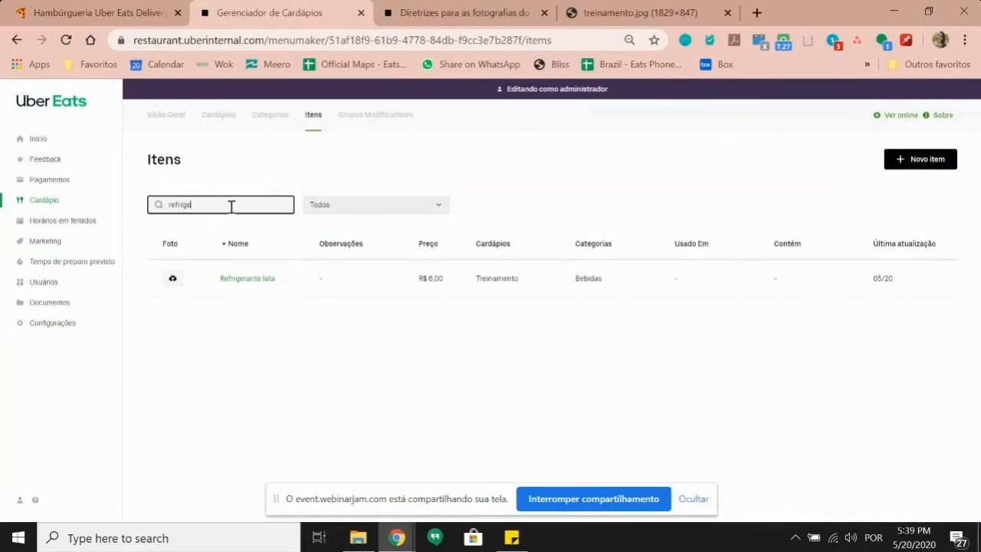
Step: Open Refrigerante lata and attach the 'Deseja alguma bebida ?' modifier group to it
click(238, 280)
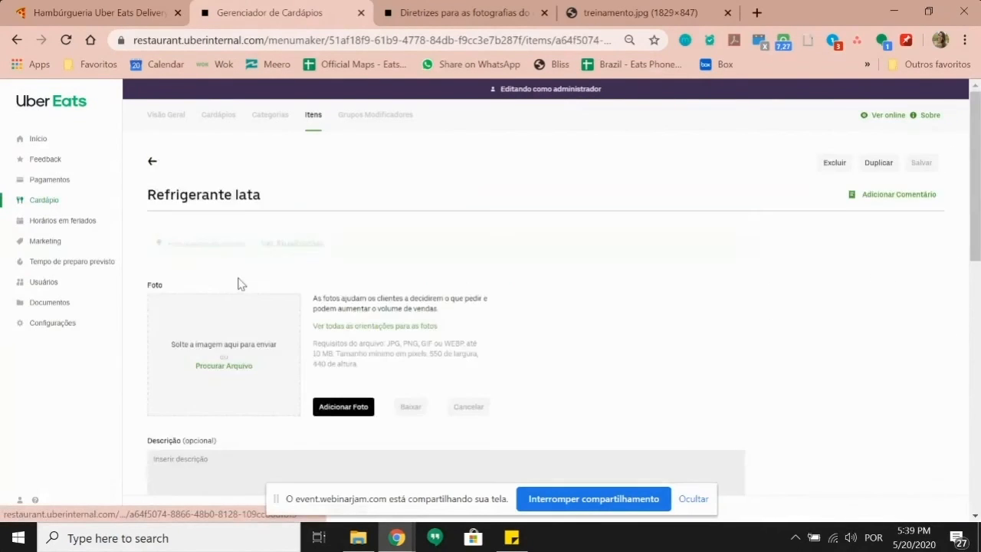
scroll(239, 284, down, 2)
scroll(239, 286, down, 6)
click(258, 244)
click(220, 280)
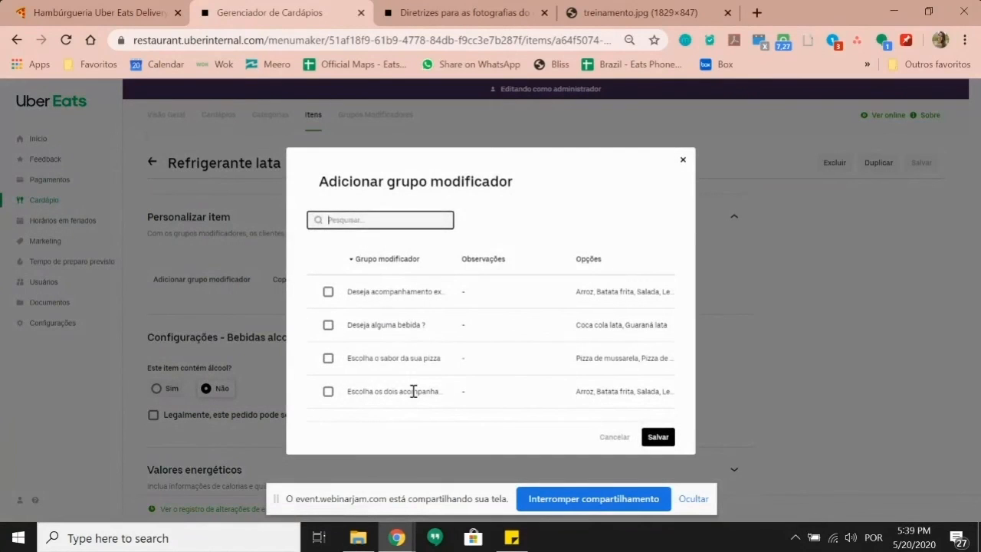
click(413, 392)
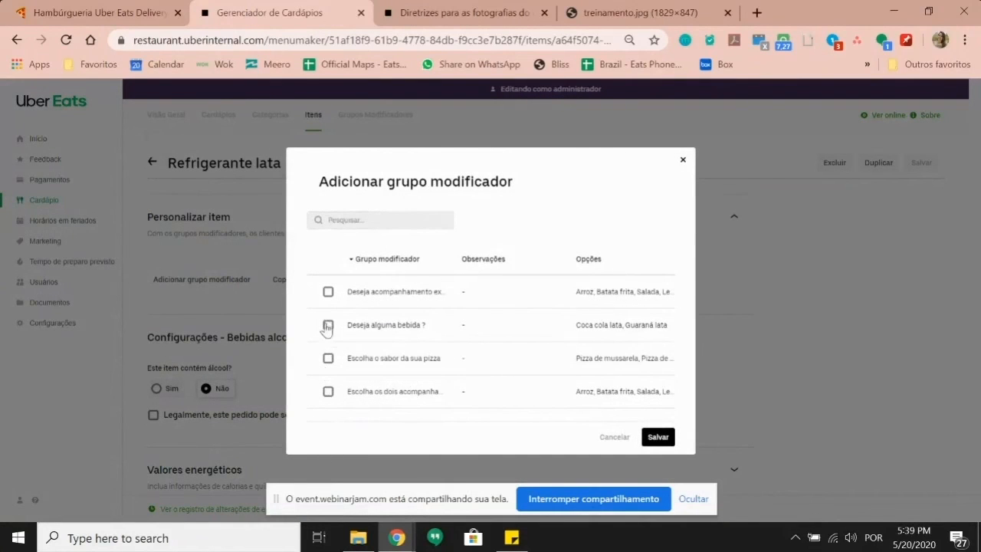
click(657, 437)
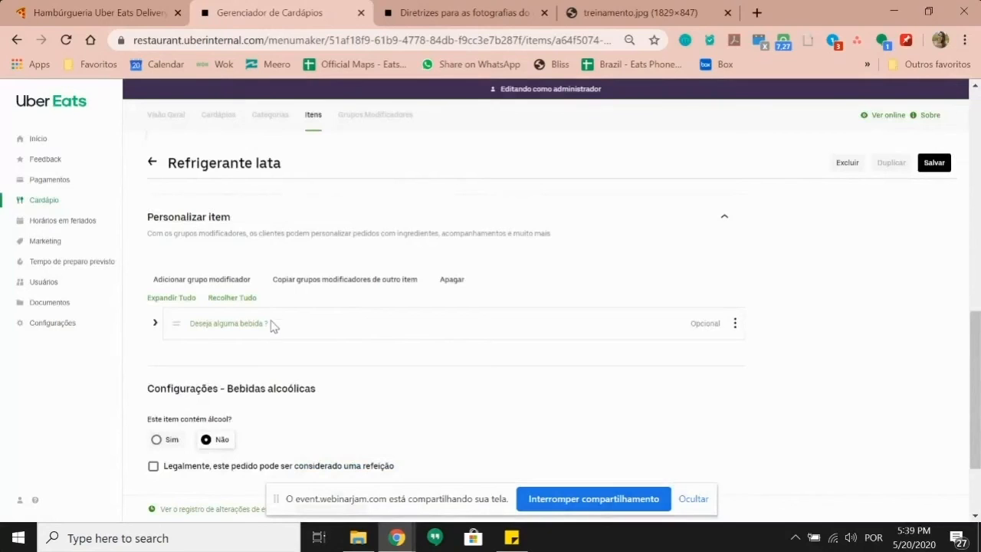
click(154, 325)
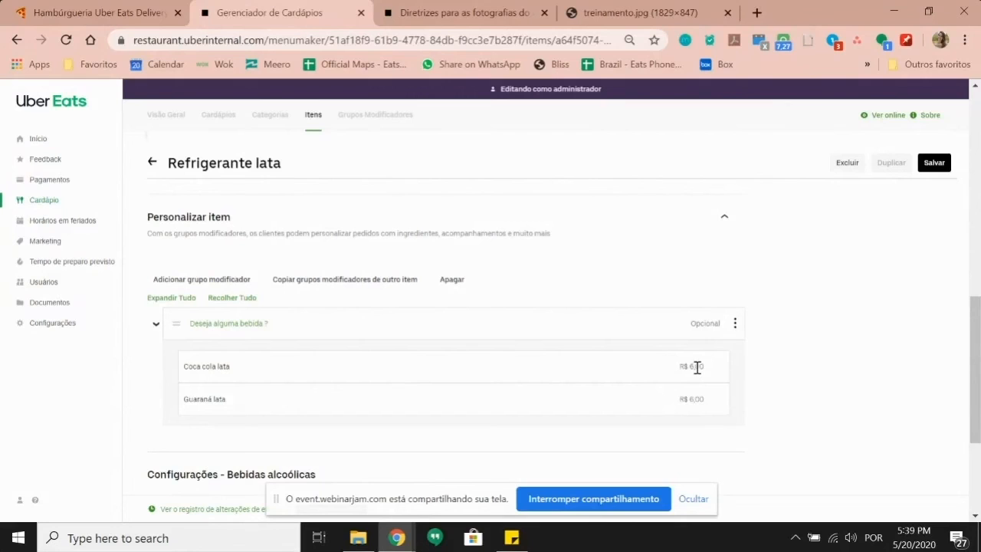
Step: Select the R$ 6,00 default price, then leave for Grupos Modificadores without saving
scroll(464, 306, up, 3)
double_click(173, 232)
scroll(438, 340, down, 3)
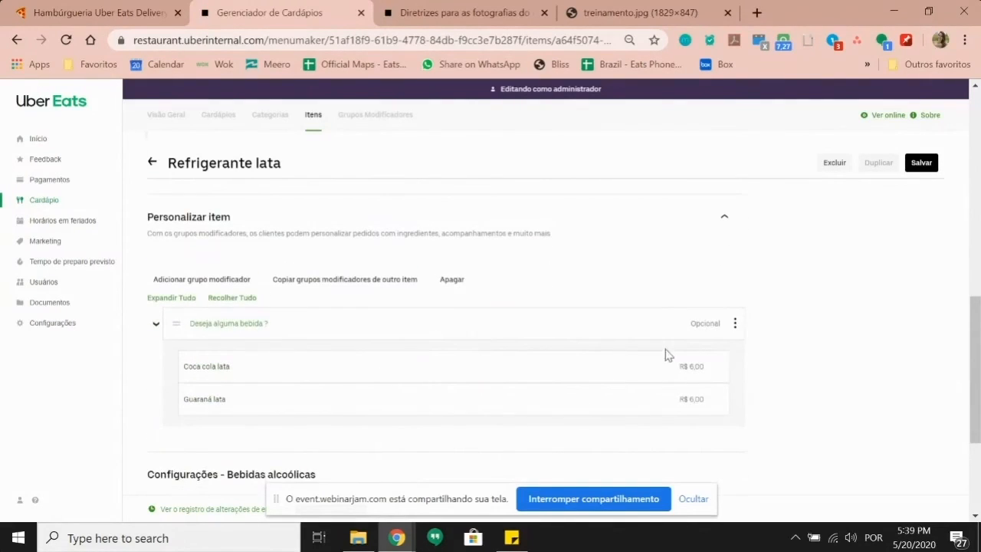
click(385, 116)
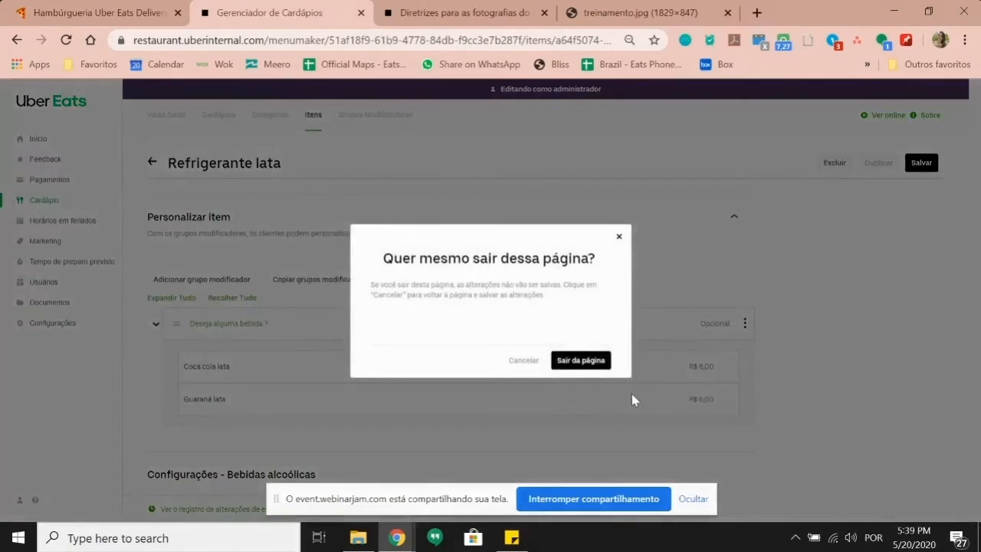
click(587, 360)
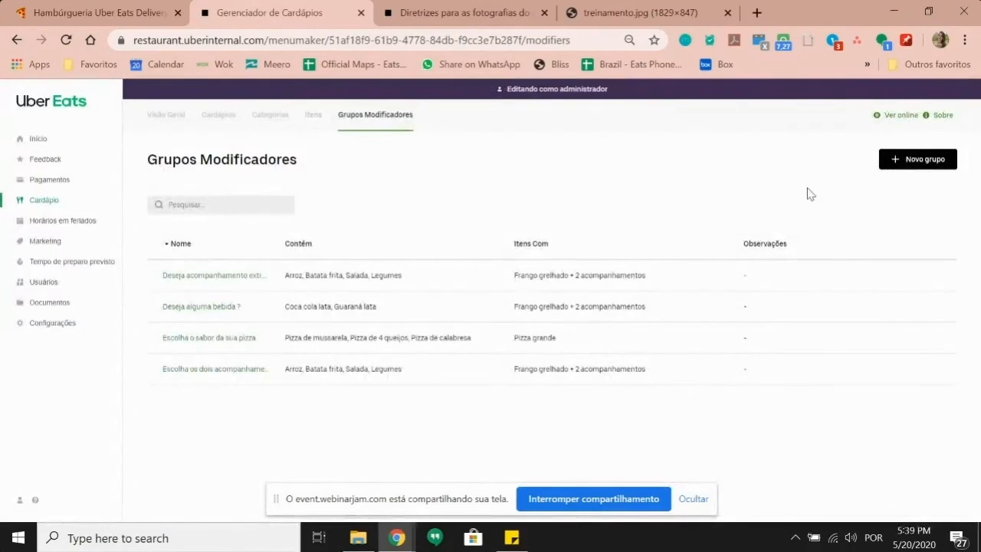
Step: Create a modifier group 'Escolha o seu refrigerante' with Coca cola lata and Guaraná lata options
click(922, 160)
click(263, 198)
text(Esco)
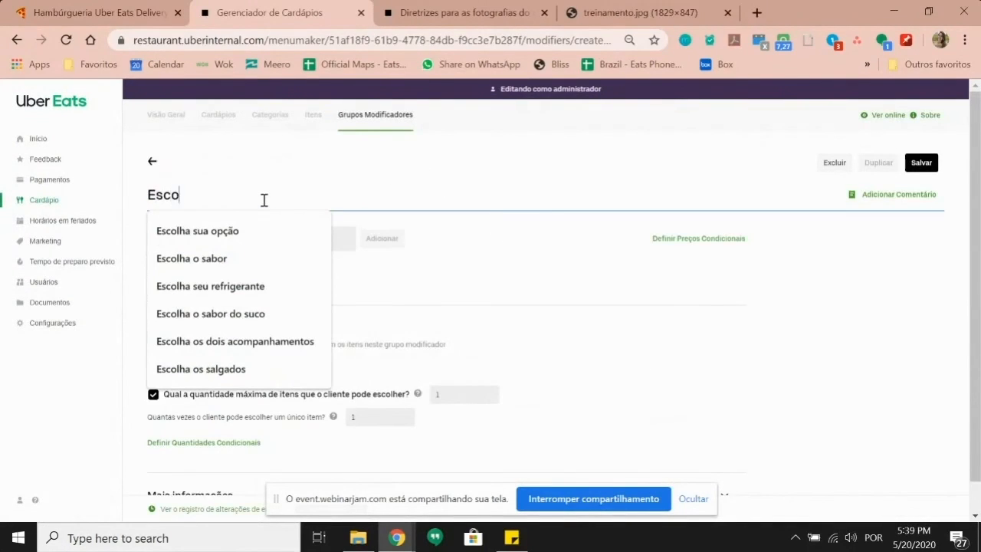
text(lha o seu refrieg)
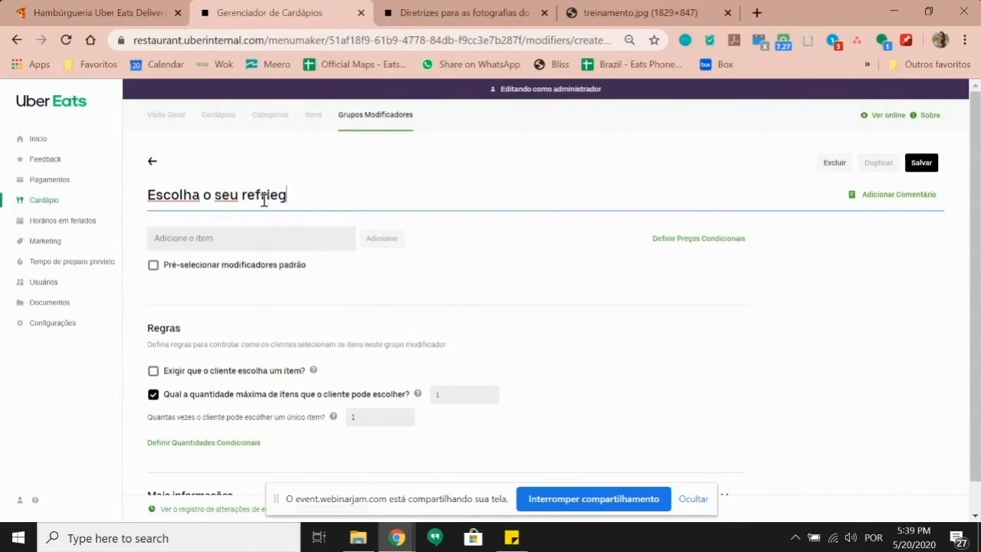
key(BackSpace)
key(BackSpace)
text(gerante)
click(230, 239)
text(coc)
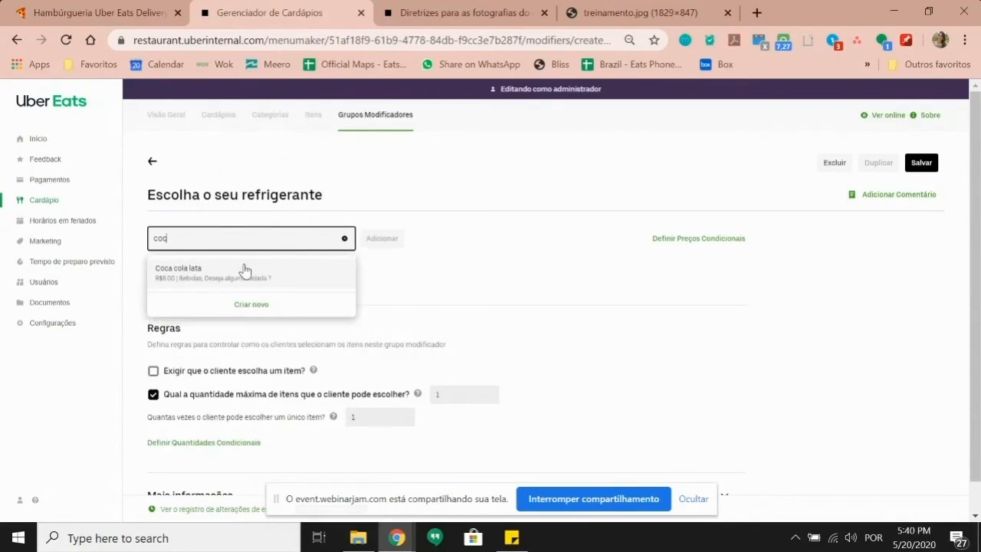
click(244, 270)
text(guara)
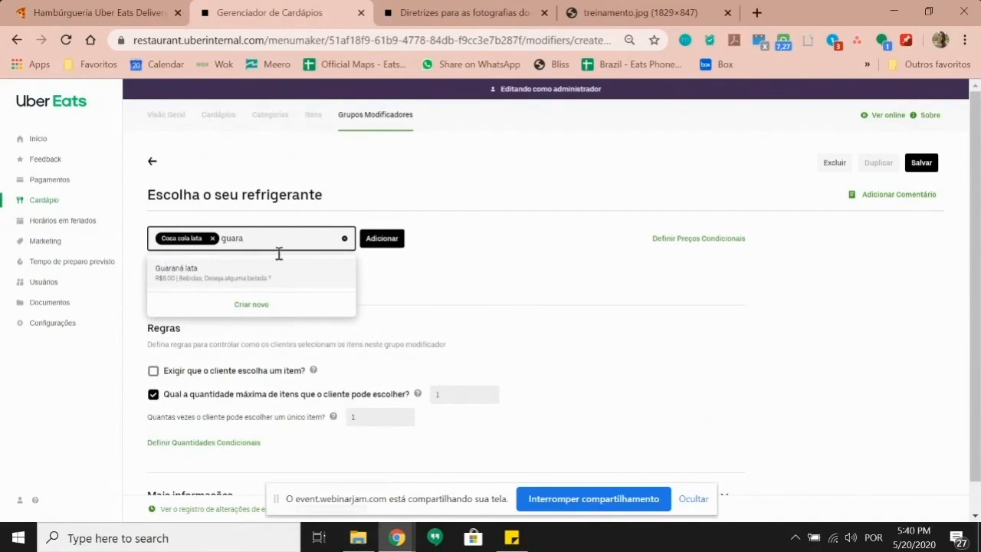
click(279, 275)
click(381, 238)
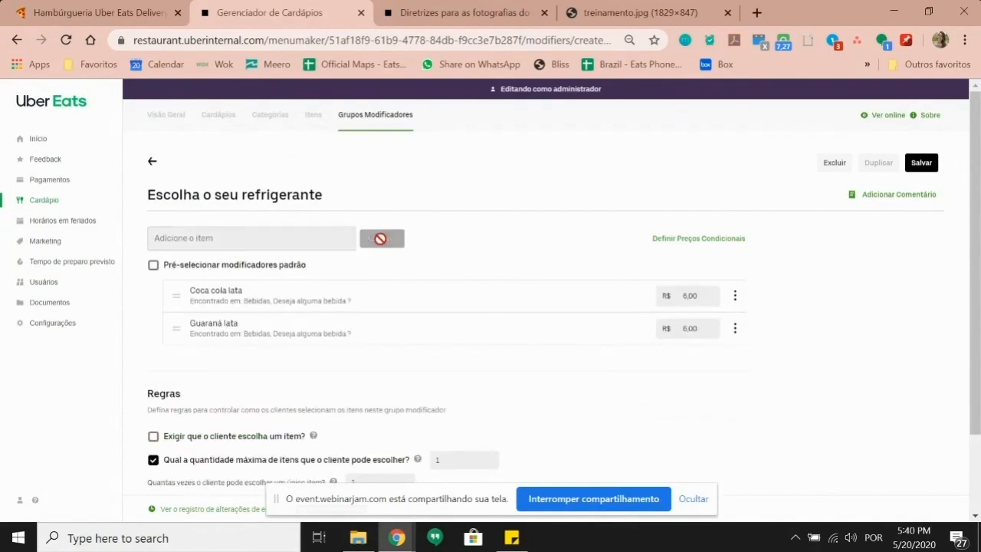
Step: Set both option prices to 0,00, make the choice required, and save the group
click(667, 297)
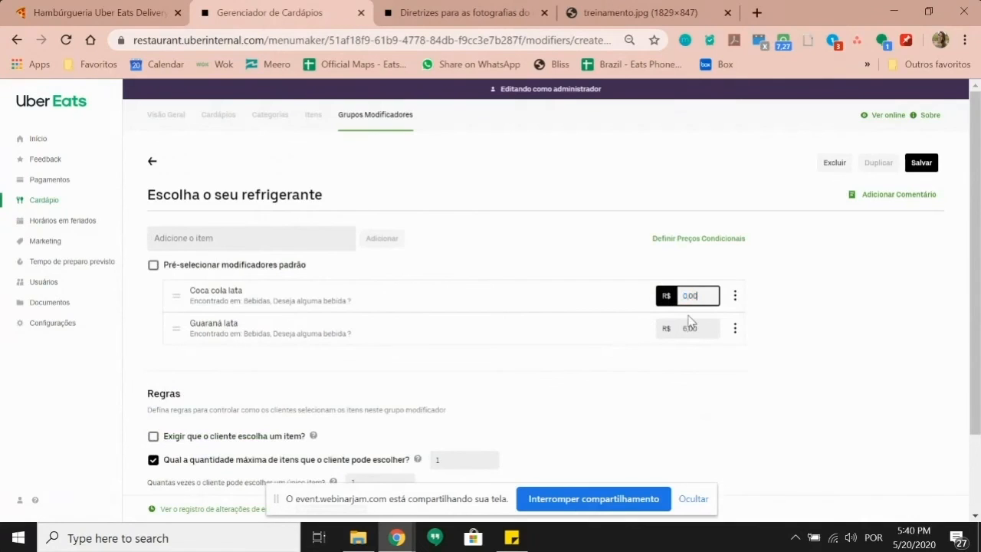
click(665, 328)
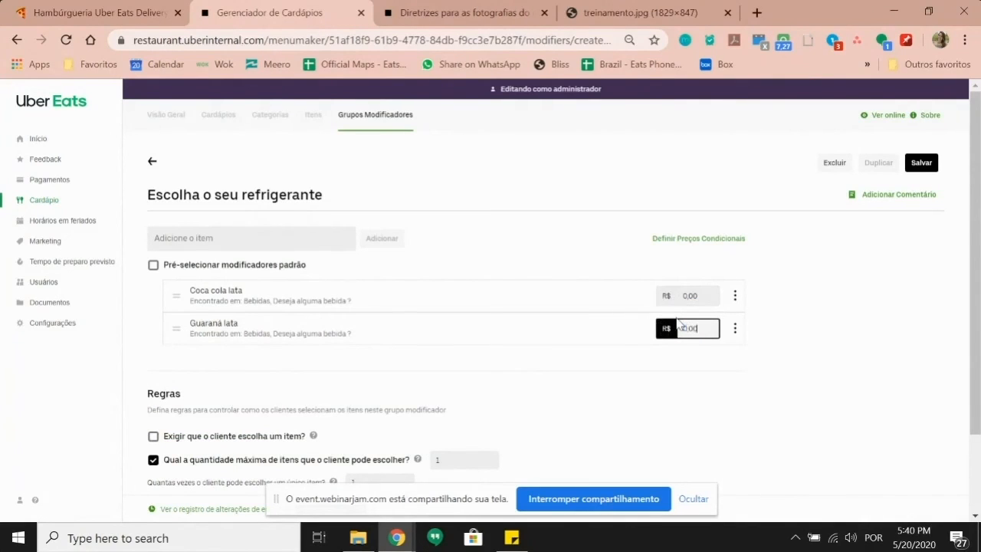
click(190, 439)
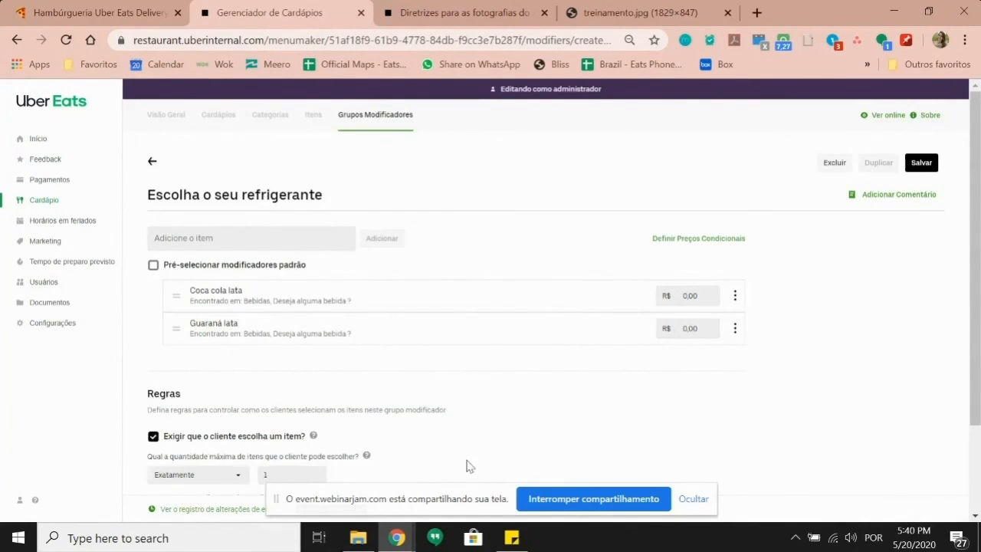
click(933, 165)
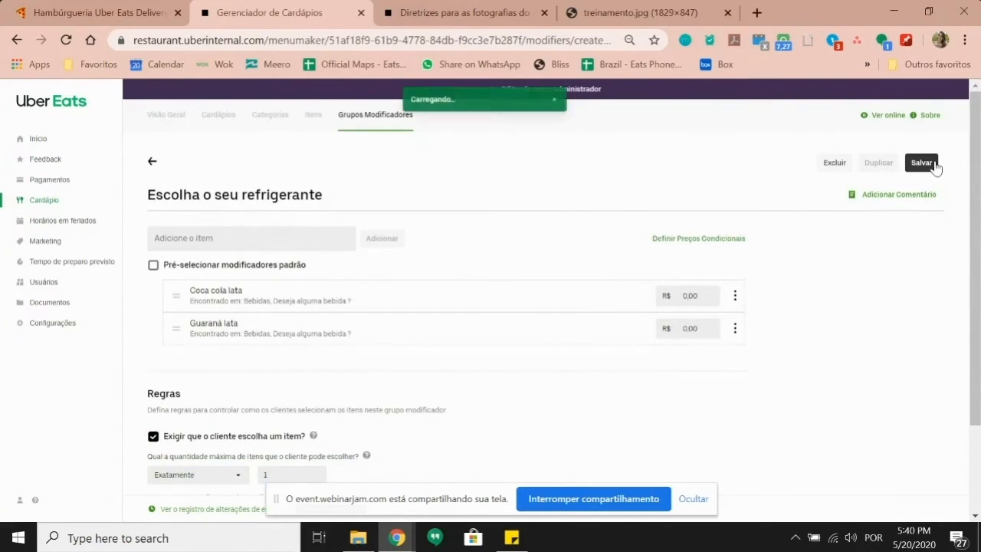
Step: Search the items list for 'recri' and open Refrigerante lata
click(313, 115)
click(269, 205)
text(rec)
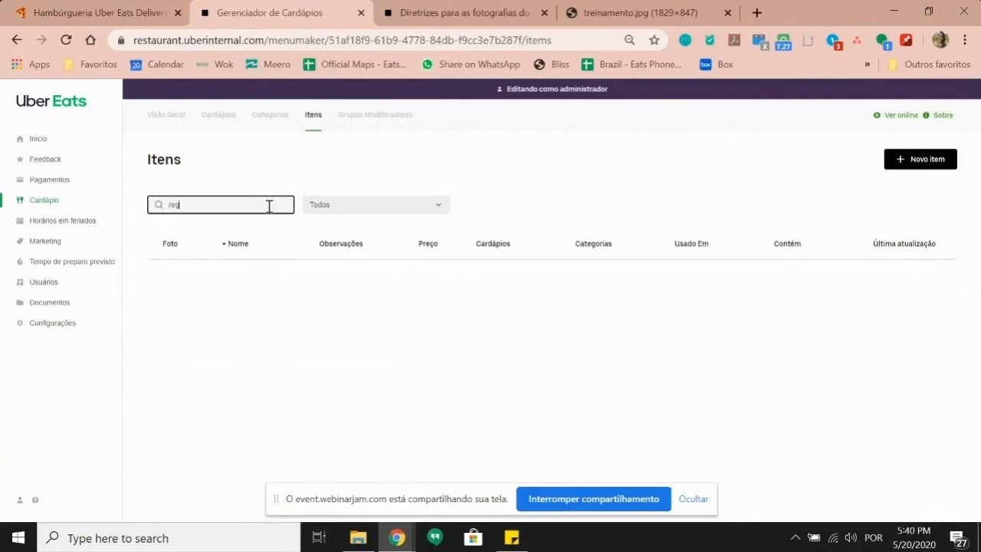
text(ri)
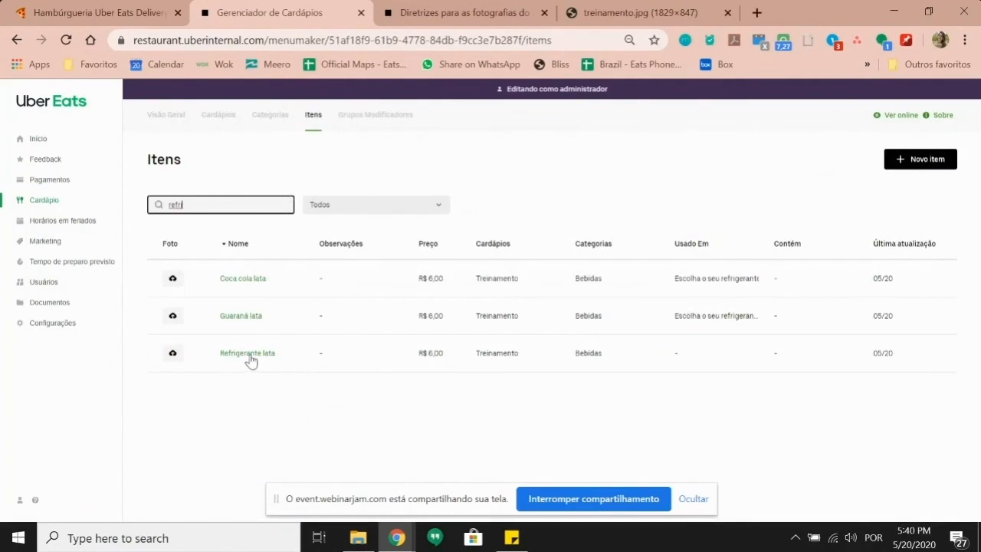
click(249, 354)
scroll(232, 342, down, 10)
Step: Attach the 'Escolha o seu refrigerante' group to Refrigerante lata
click(235, 222)
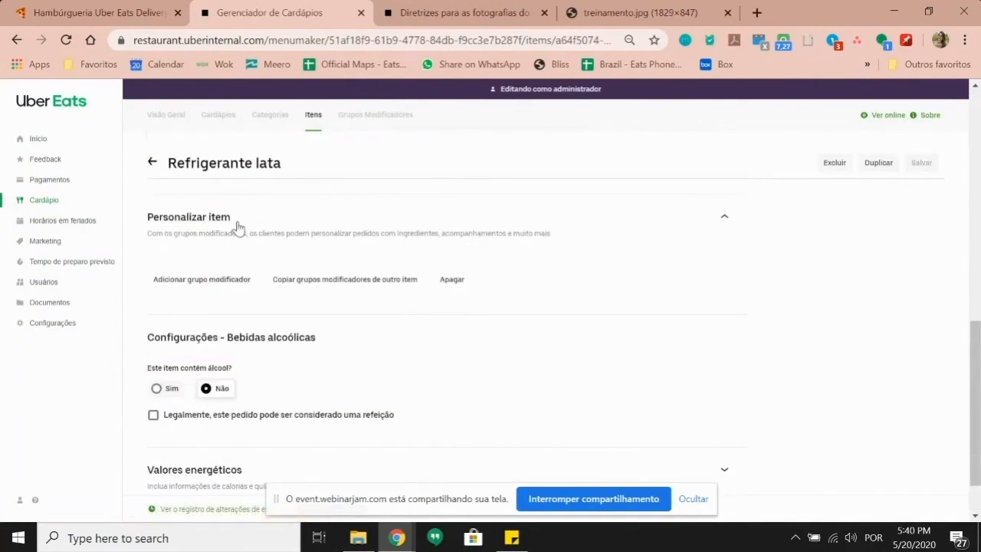
click(212, 280)
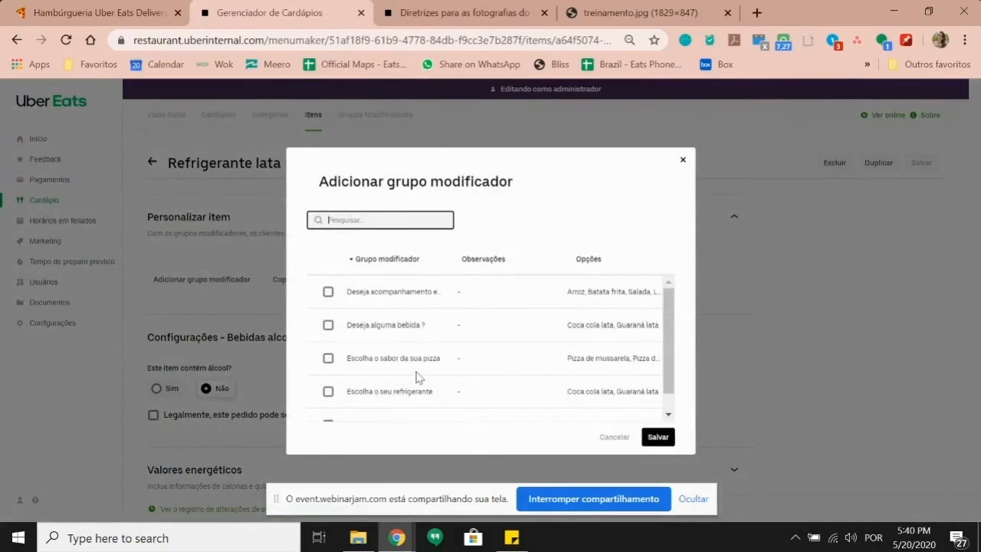
click(328, 392)
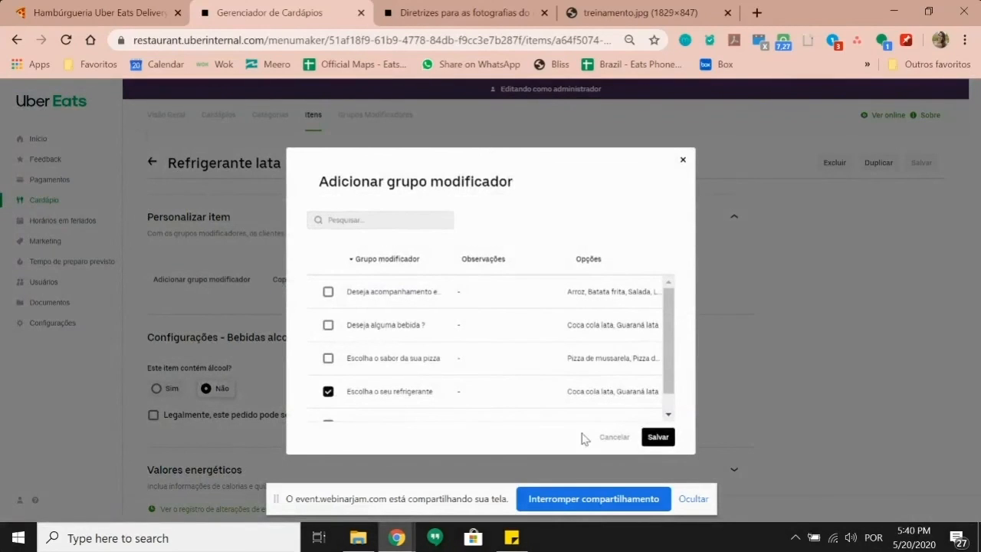
click(657, 436)
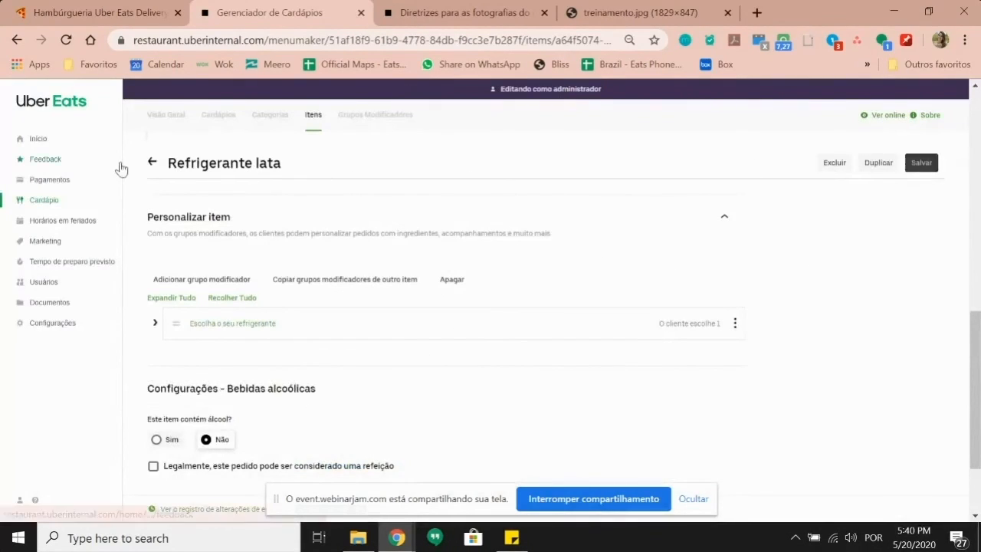
Step: Show the Treinamento menu in the Visão Geral overview
click(158, 117)
click(331, 188)
click(199, 255)
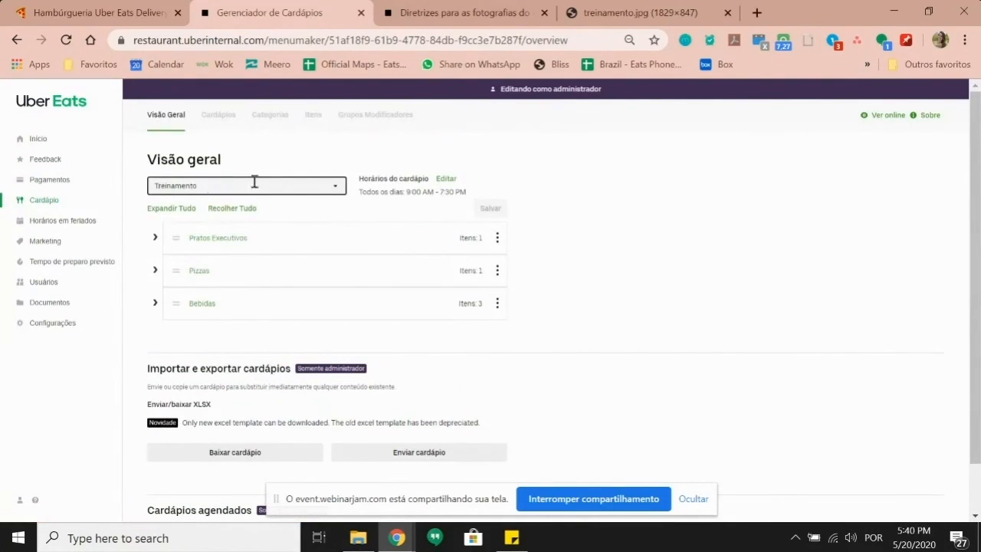
Step: Remove Coca cola lata and Guaraná lata from Bebidas, save, and view the storefront online
click(155, 303)
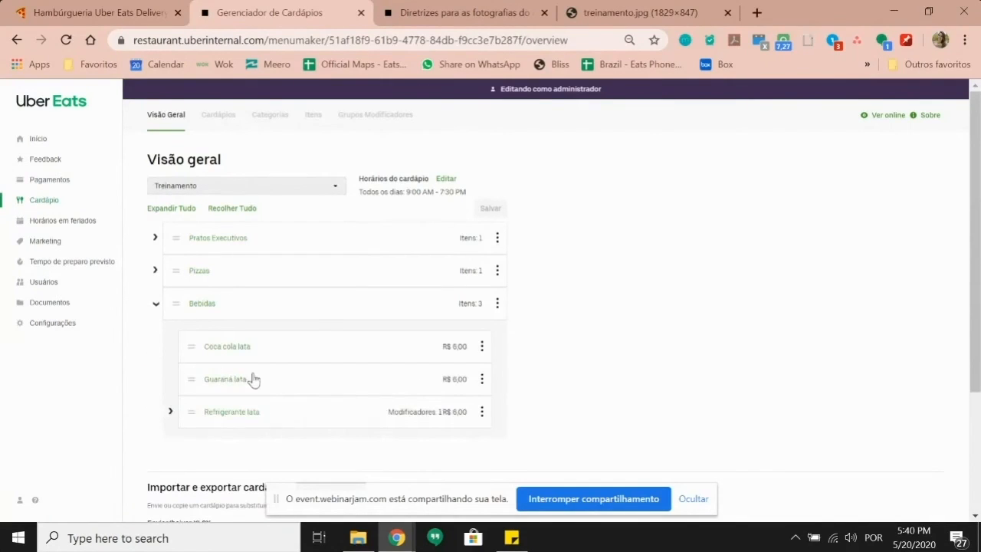
click(482, 349)
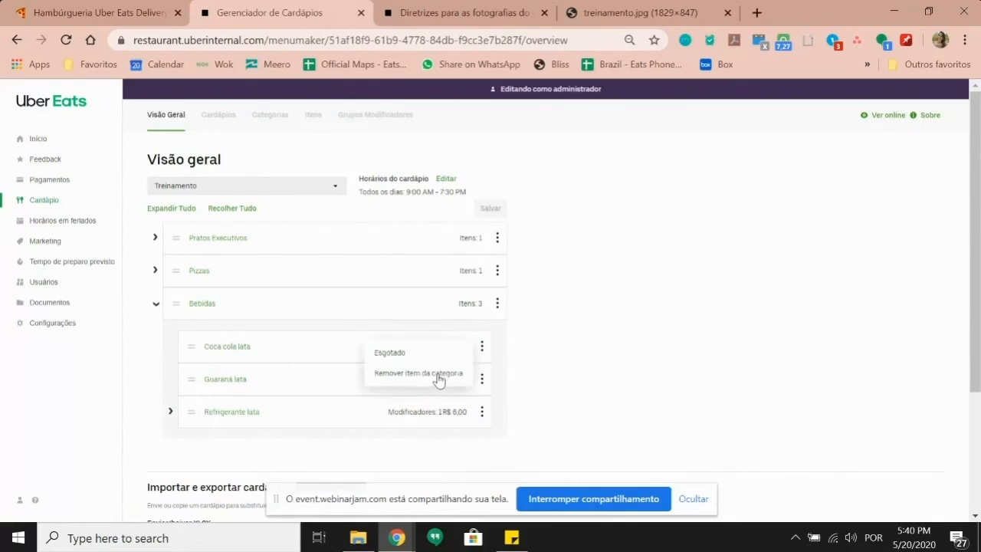
click(433, 373)
click(482, 348)
click(437, 374)
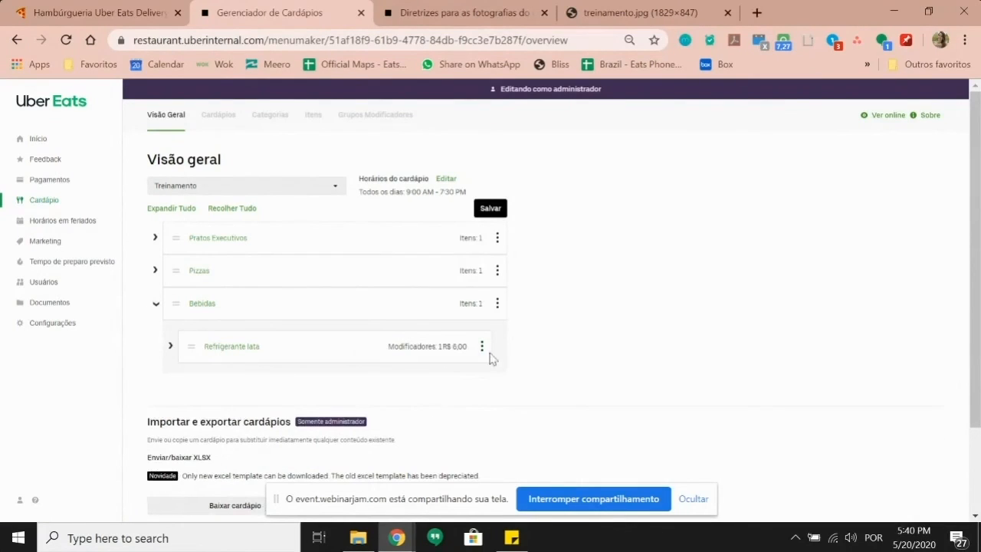
click(494, 207)
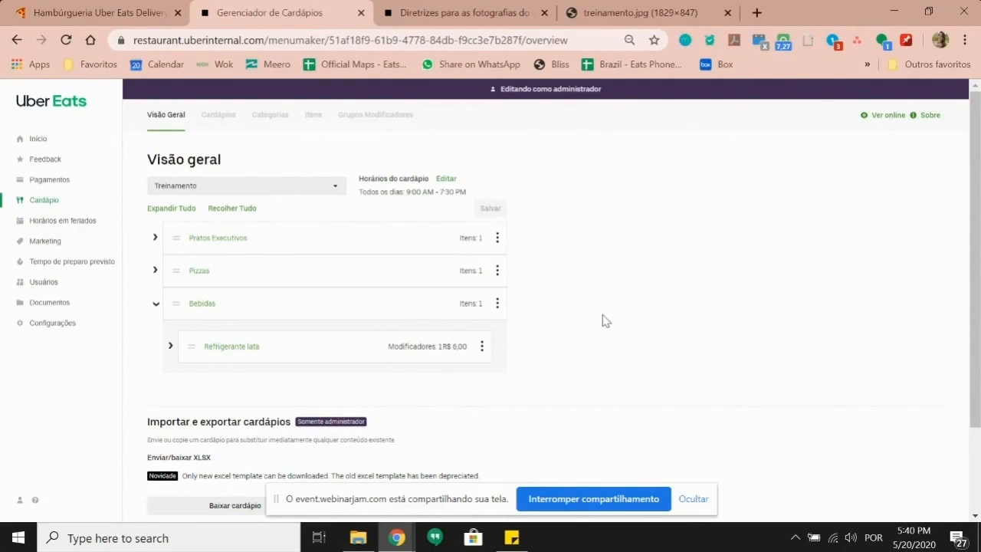
click(155, 304)
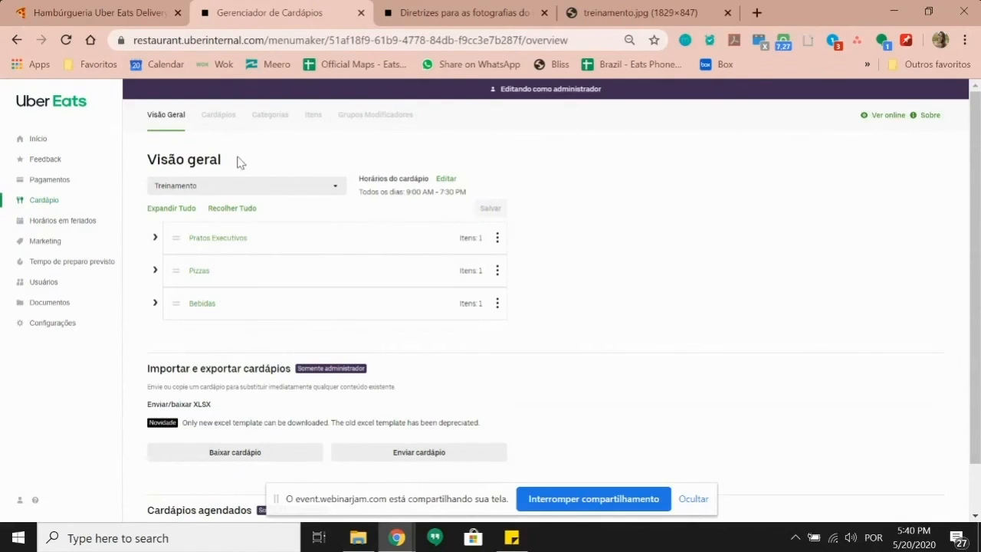
click(877, 117)
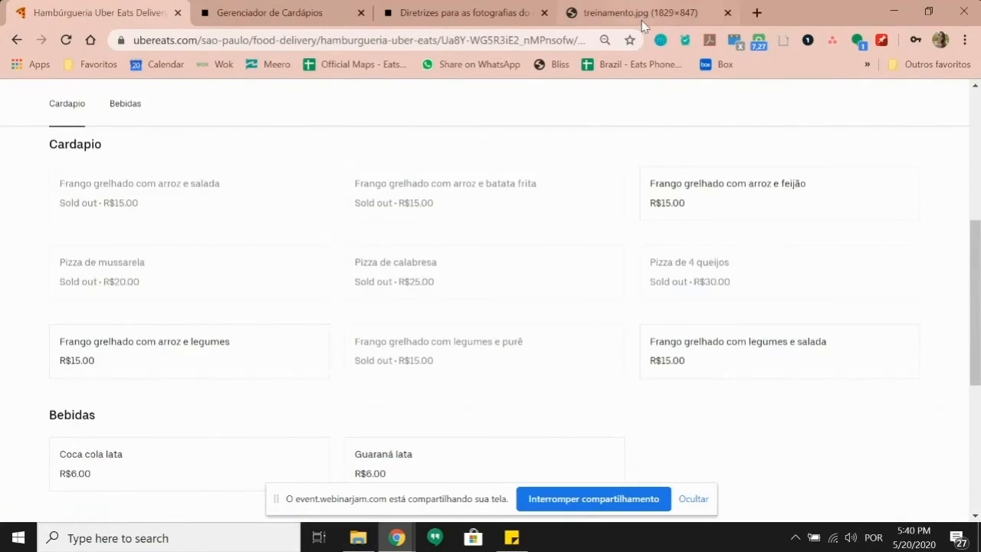
Step: Reload the storefront and preview the Frango grelhado + 2 acompanhamentos dish details
click(70, 42)
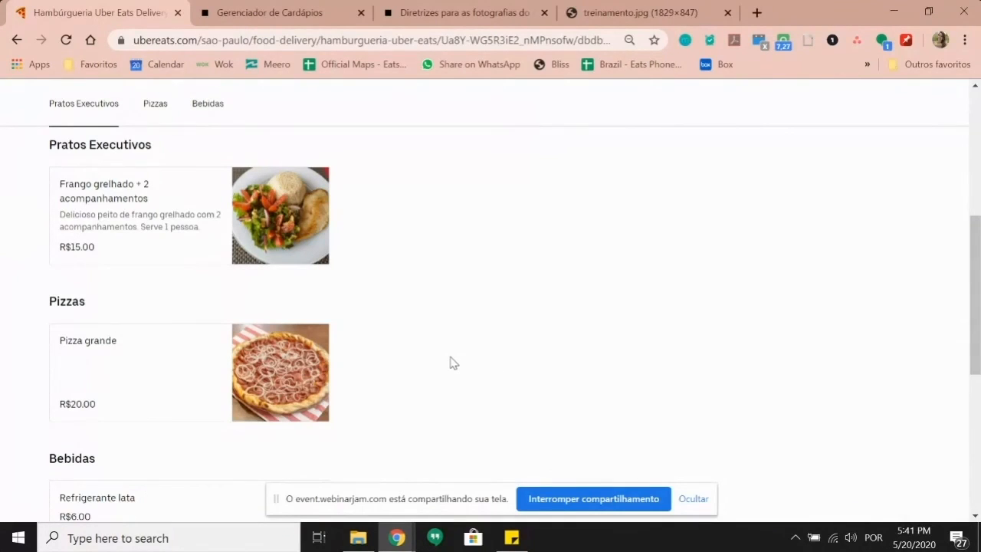
scroll(430, 364, up, 1)
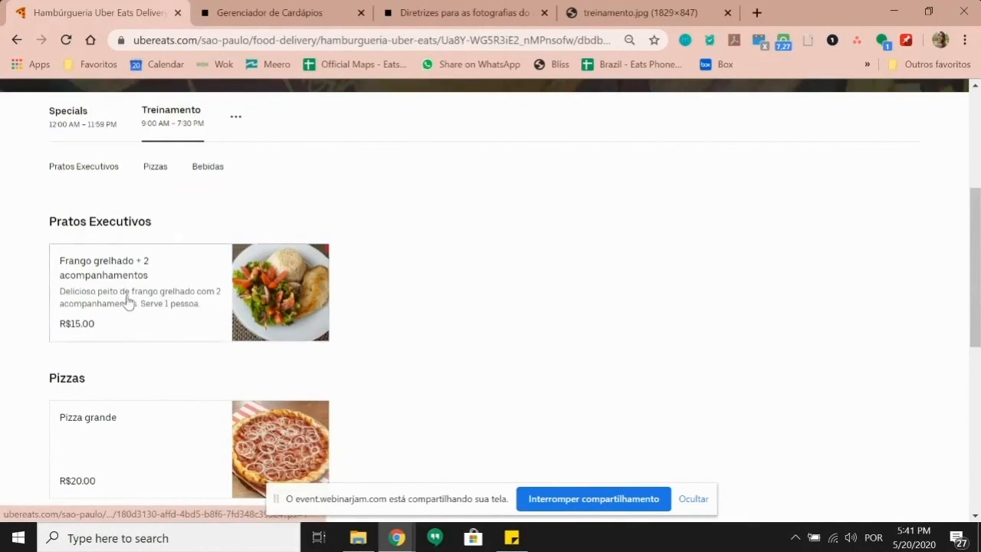
click(182, 304)
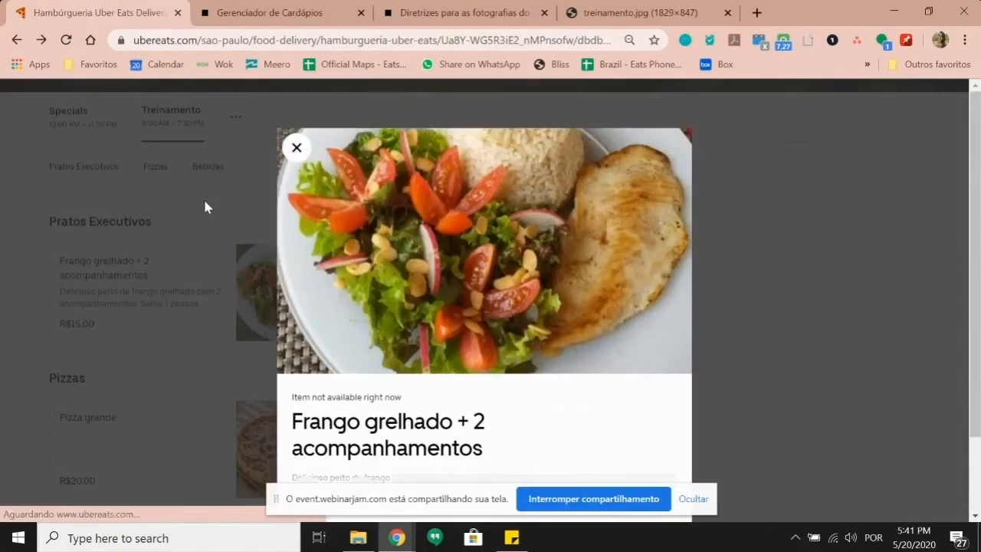
click(203, 197)
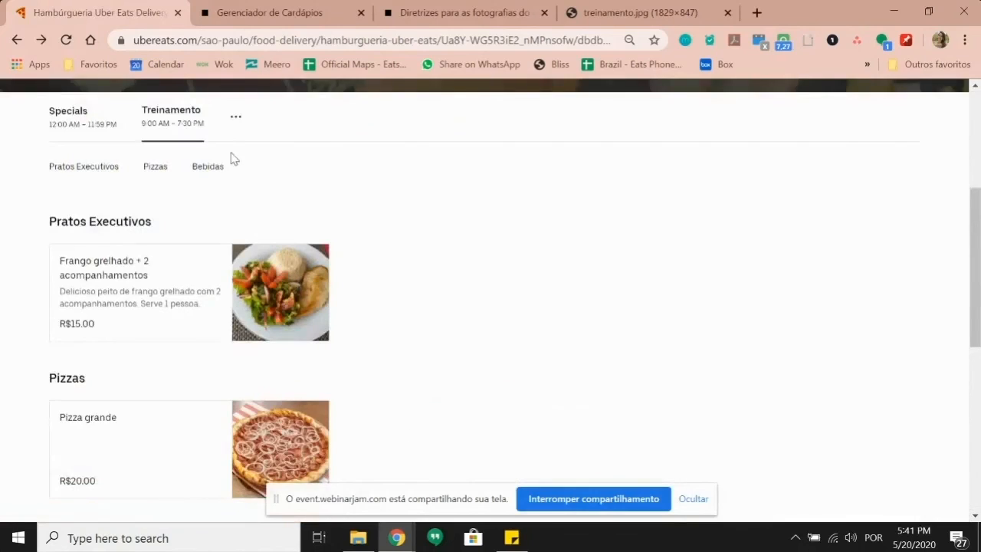
Step: Return to the storefront window, reload it, and open Frango grelhado + 2 acompanhamentos
click(626, 501)
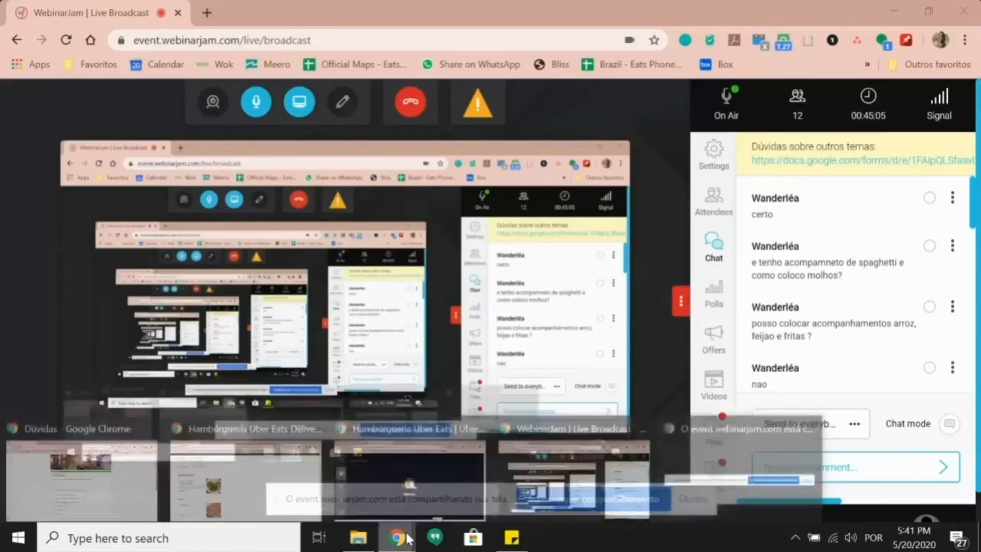
click(406, 487)
click(397, 537)
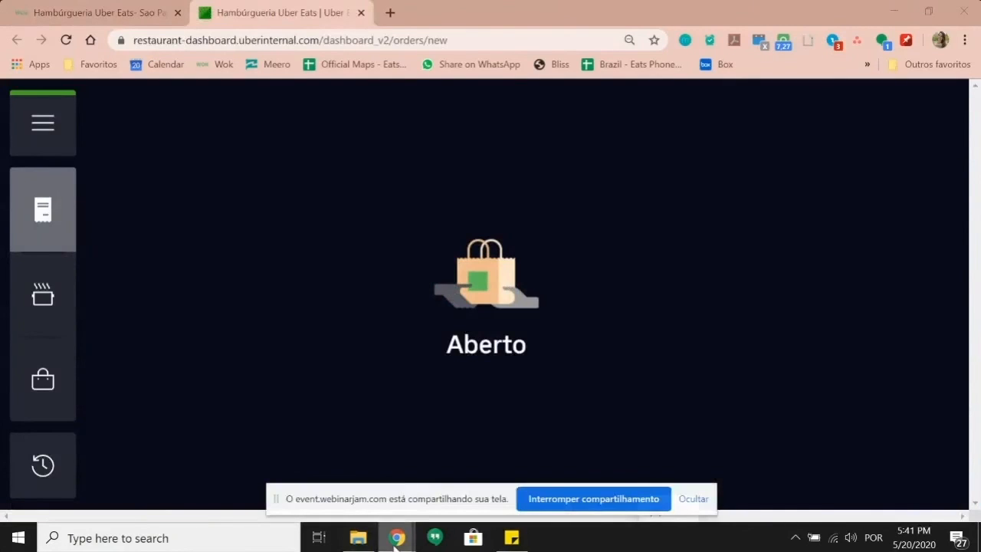
click(202, 483)
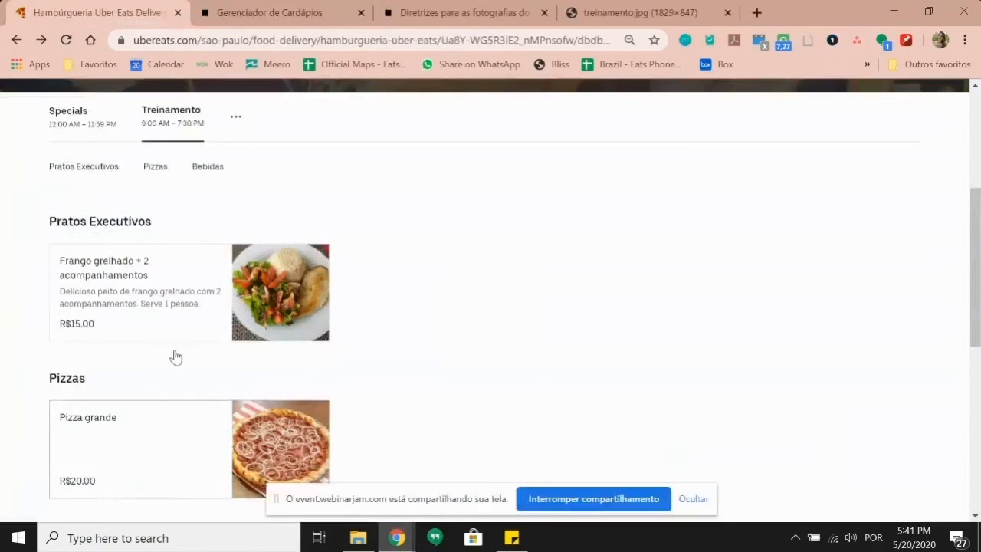
click(66, 40)
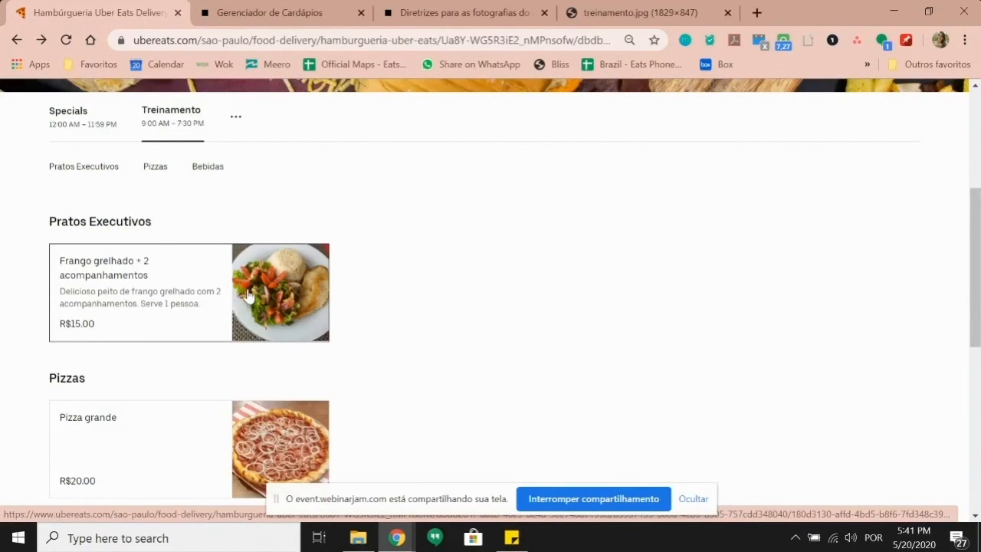
click(288, 268)
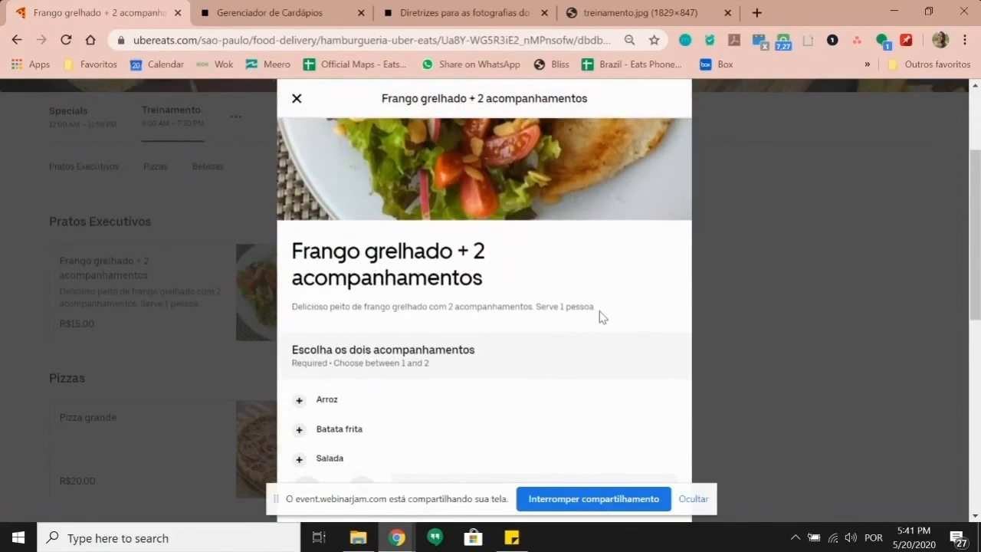
Step: Pick Arroz and Salada as the dish's two sides
drag(602, 316, 292, 306)
scroll(427, 329, down, 1)
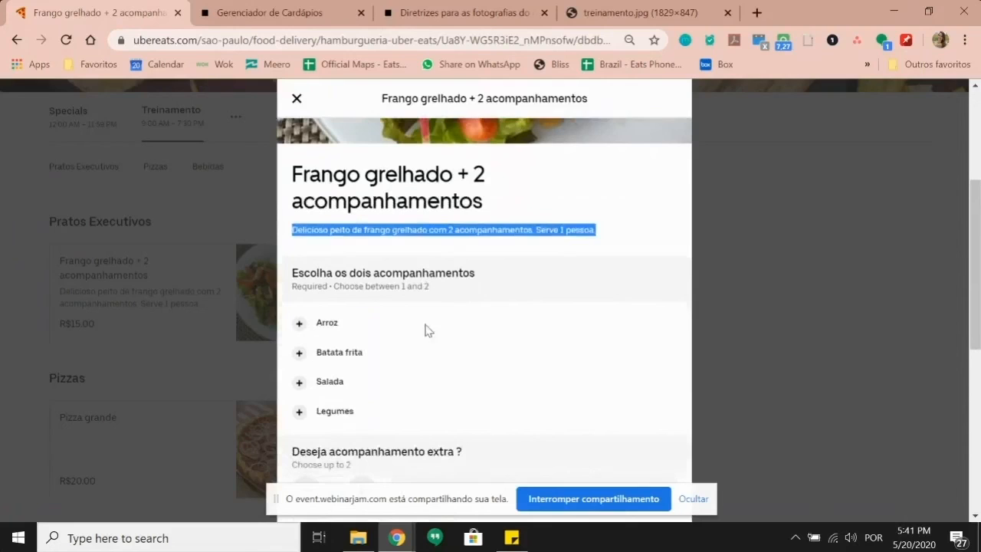
click(298, 324)
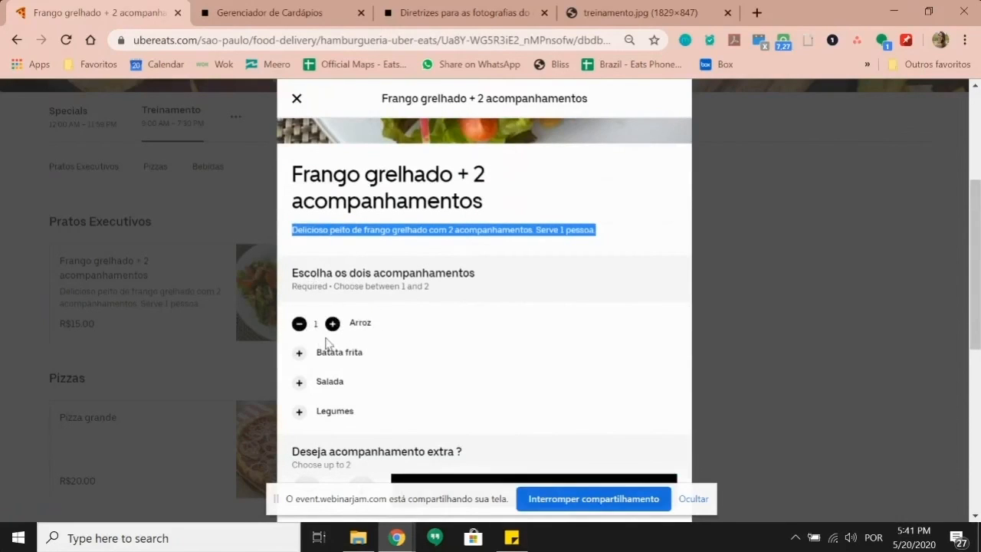
click(332, 325)
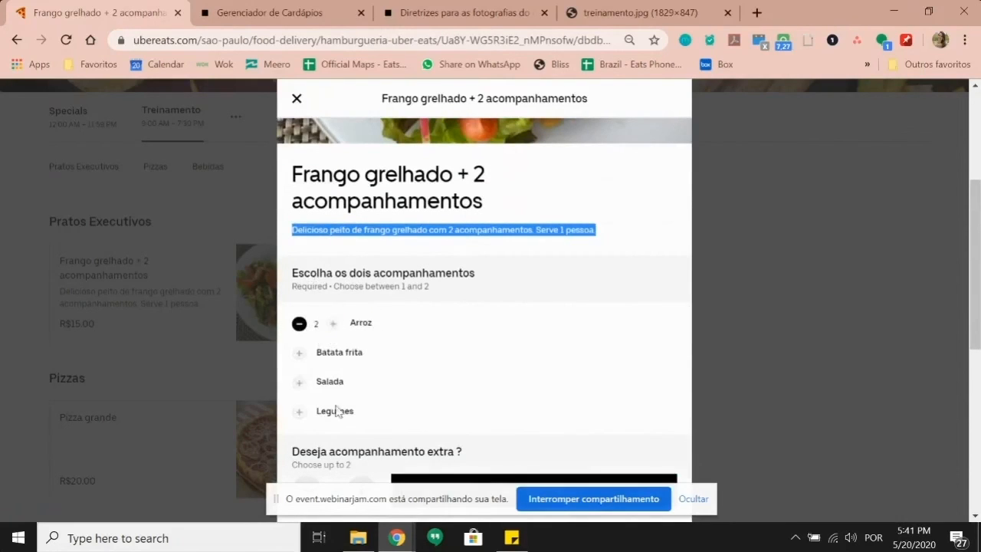
click(299, 323)
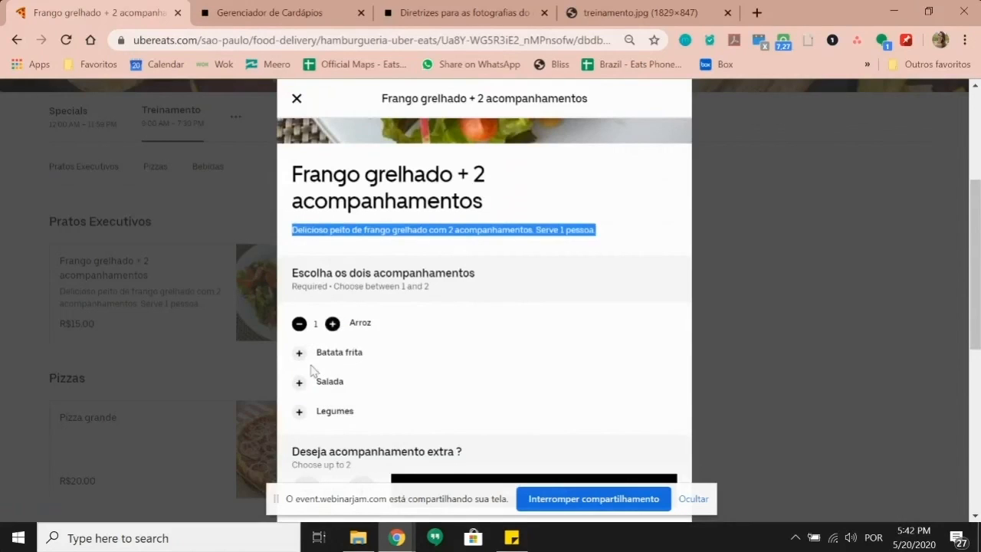
click(299, 381)
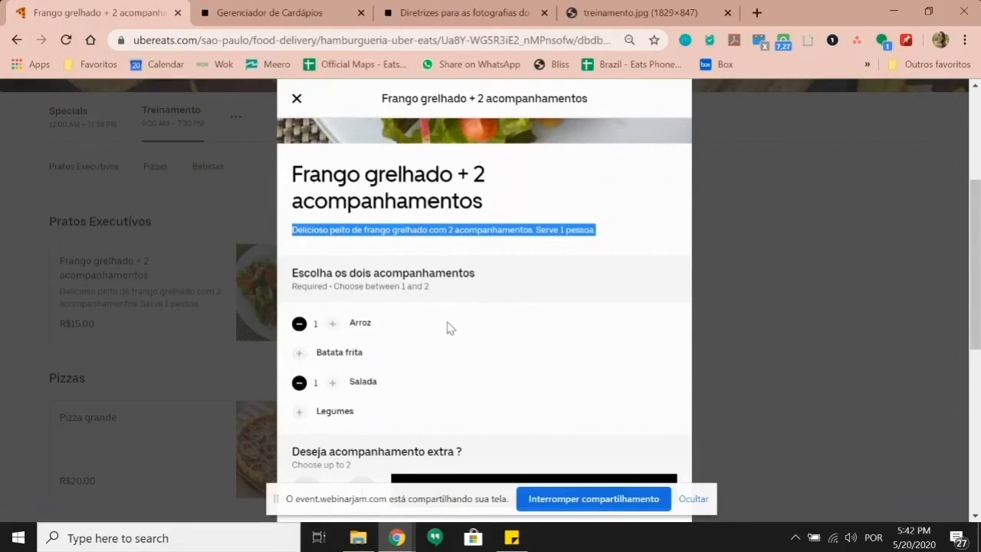
Step: Add Batata frita as an extra side and Coca cola lata as the drink
scroll(443, 316, down, 2)
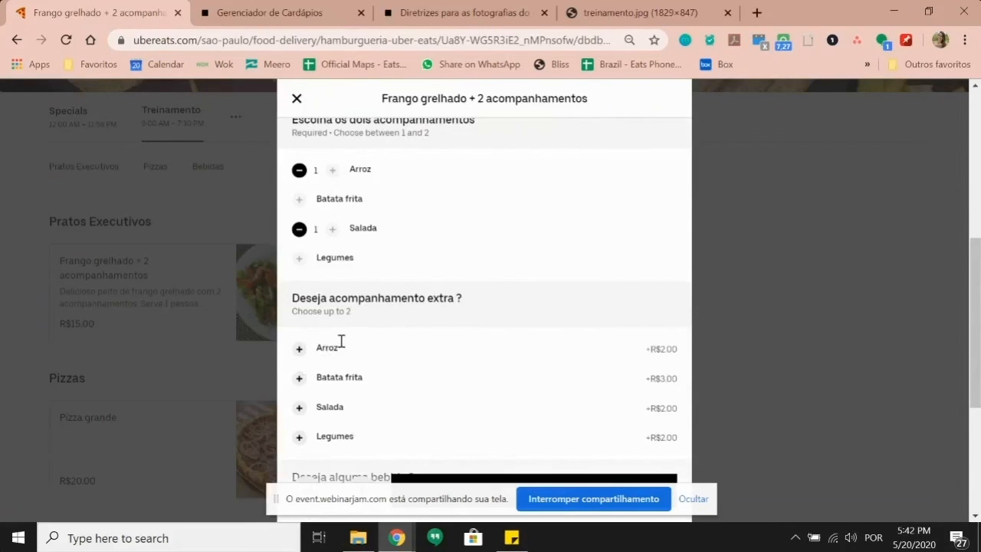
scroll(368, 349, down, 2)
scroll(390, 357, up, 1)
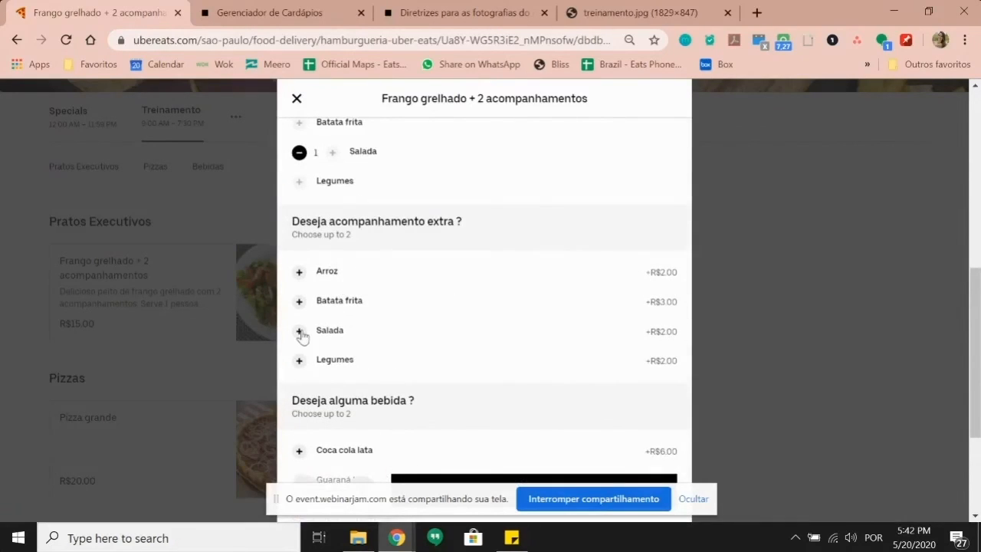
click(298, 302)
scroll(418, 306, down, 1)
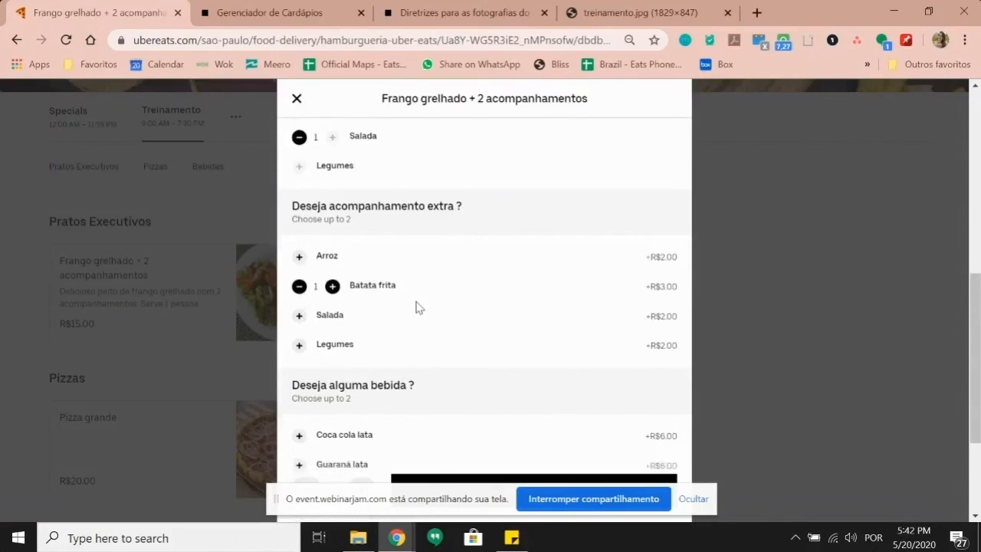
scroll(418, 307, down, 1)
click(299, 374)
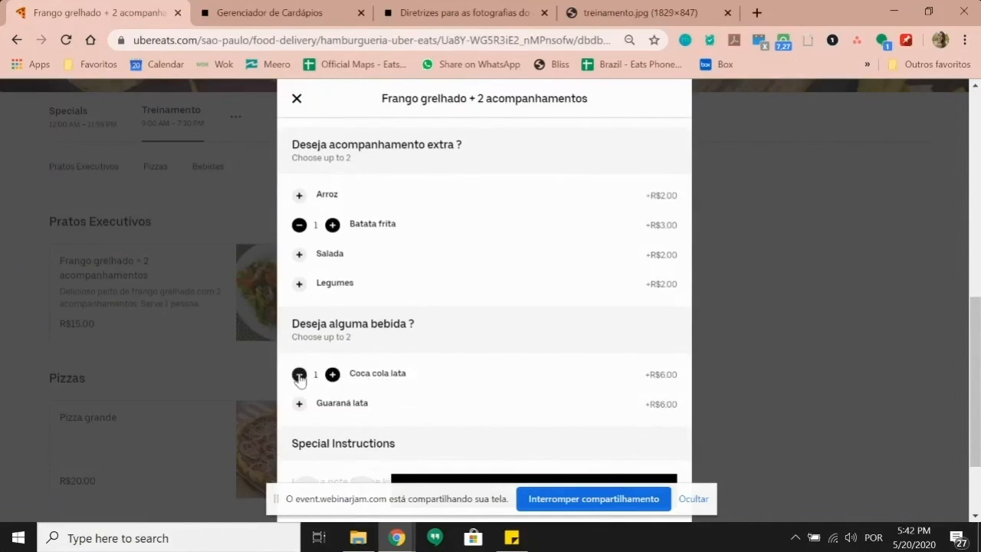
Step: Close the dish unordered and scroll the menu to Bebidas showing Refrigerante lata at R$6,00
scroll(606, 201, down, 2)
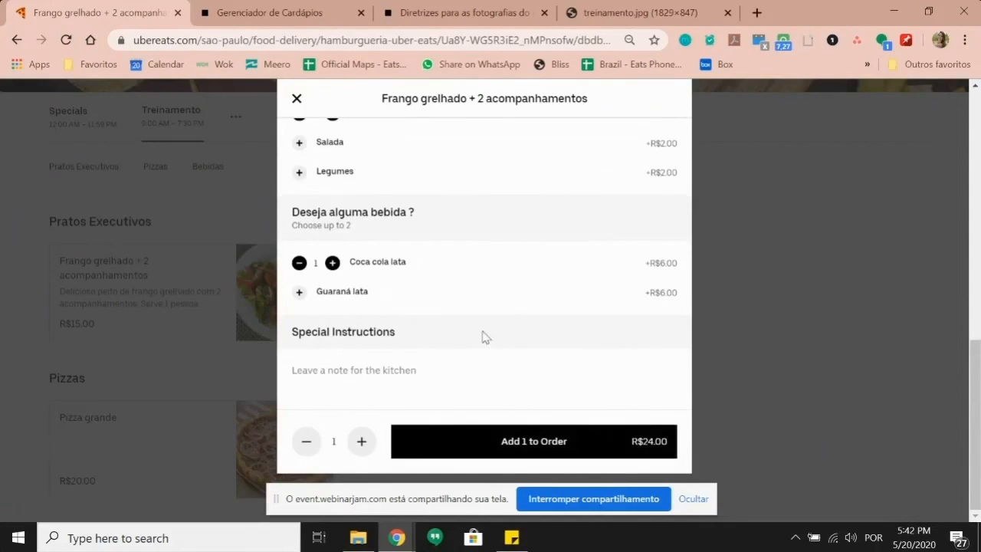
scroll(482, 337, up, 1)
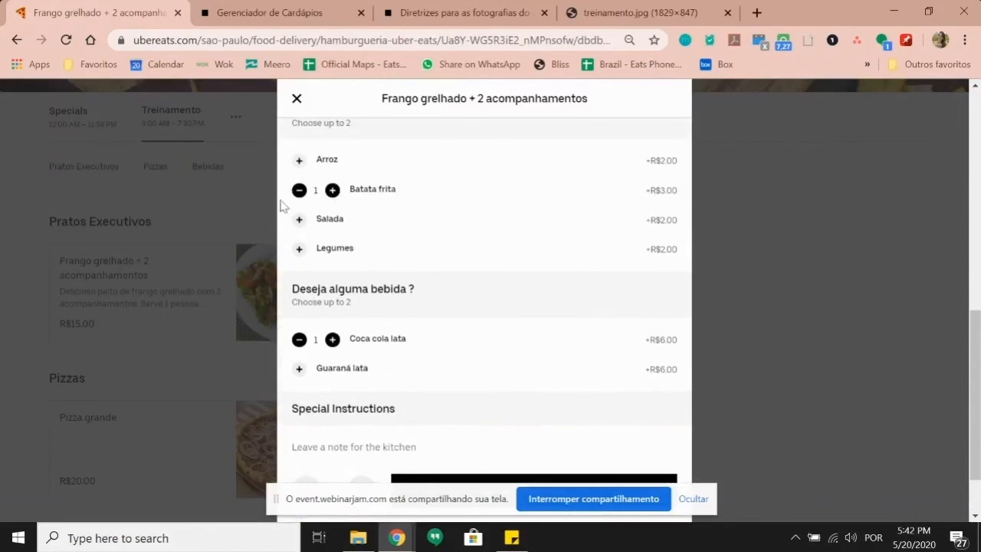
scroll(345, 246, up, 1)
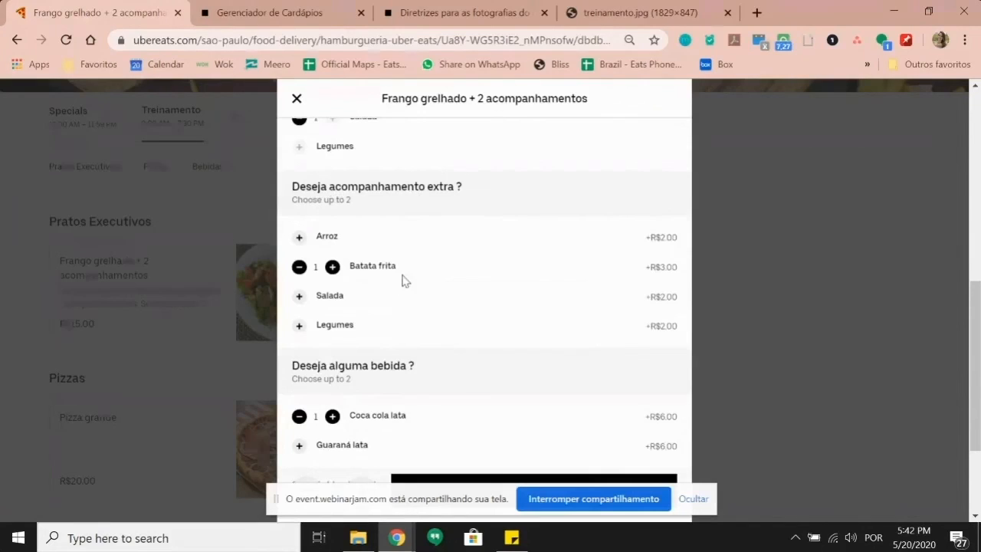
scroll(451, 284, down, 1)
scroll(462, 326, down, 1)
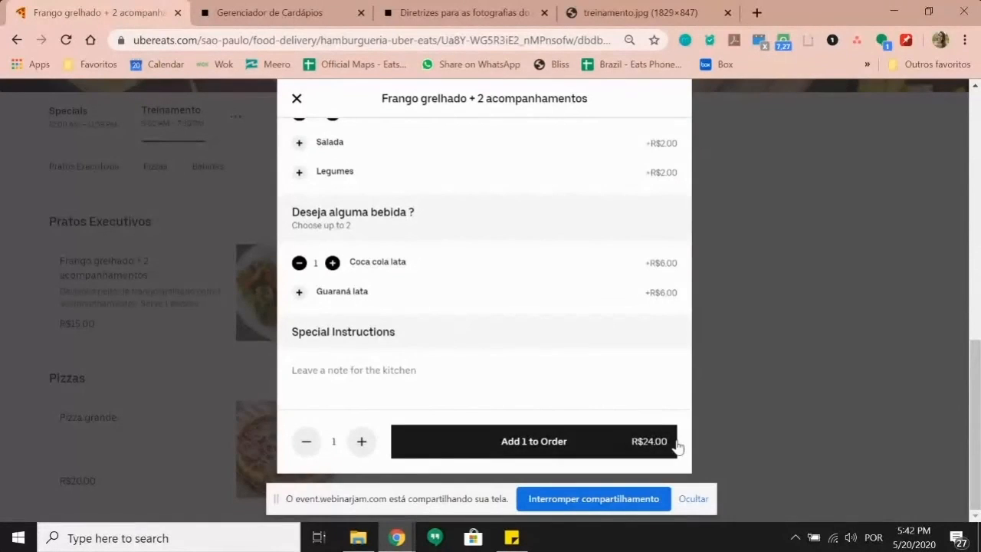
click(296, 99)
scroll(347, 280, down, 2)
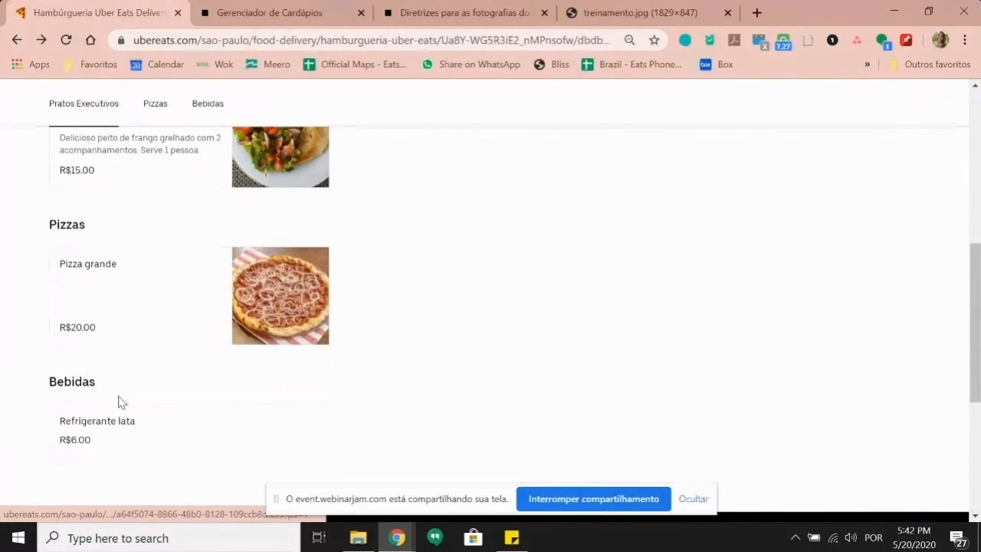
Step: Attach the REFRI LATA_COCA E GUARANÁ_550x440.jpg photo to Bebidas > Refrigerante lata and save the item
click(291, 9)
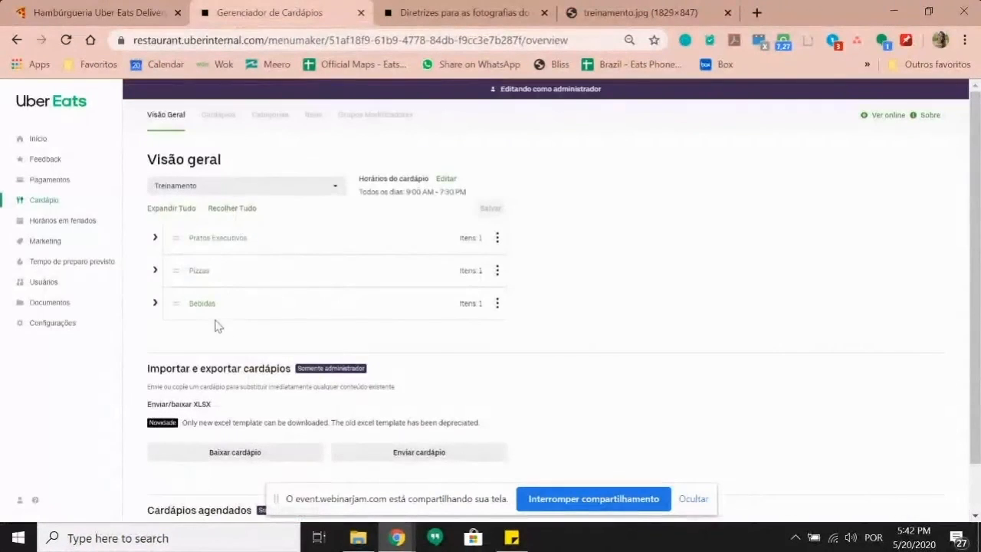
click(156, 304)
click(219, 351)
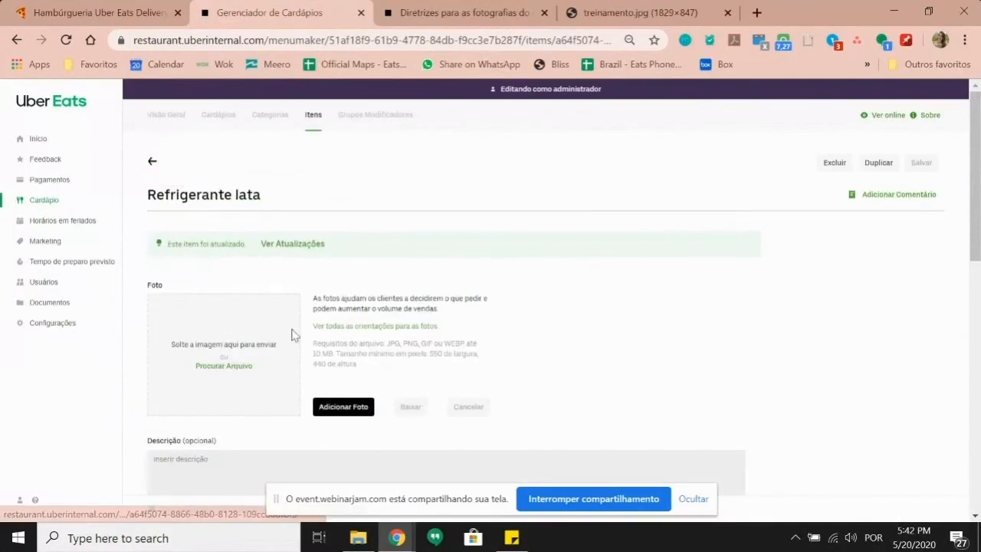
click(227, 383)
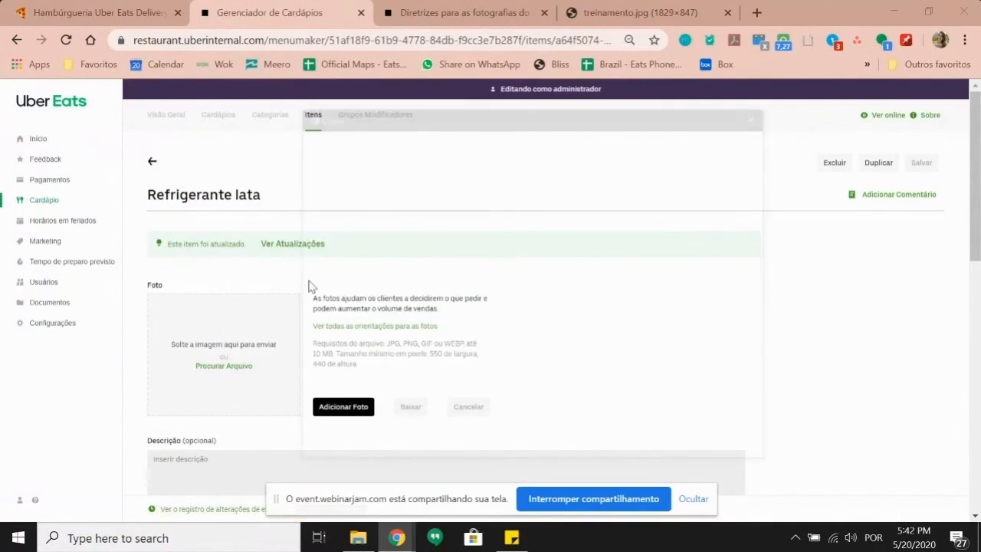
click(636, 245)
click(649, 448)
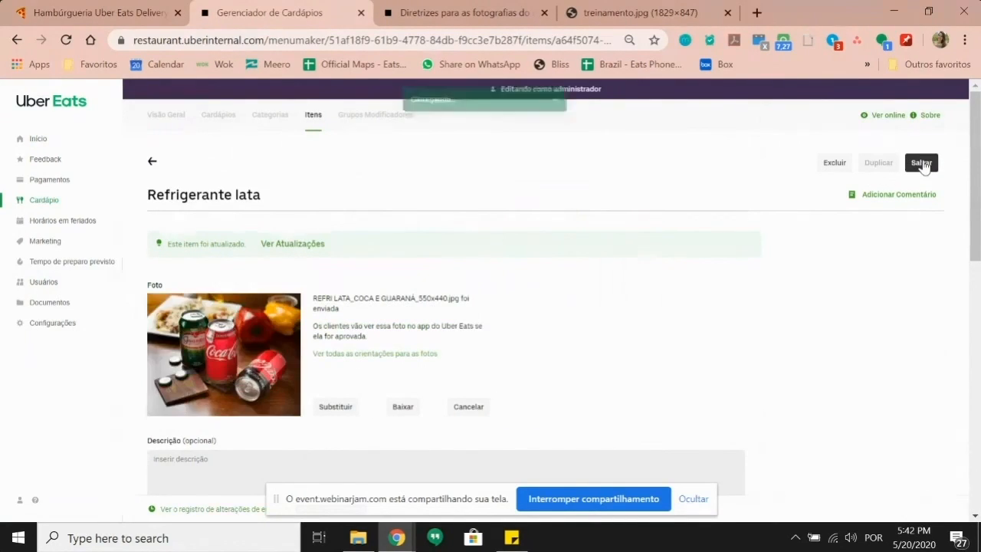
click(922, 163)
click(66, 9)
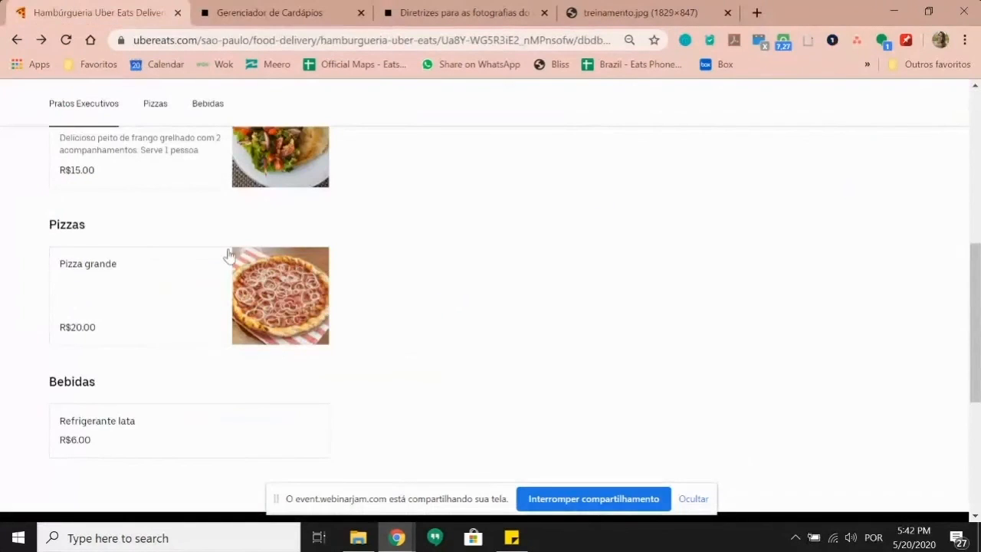
Step: Reload the storefront and confirm Refrigerante lata at R$6.00 shows its canned Coca and Guaraná photo
click(63, 42)
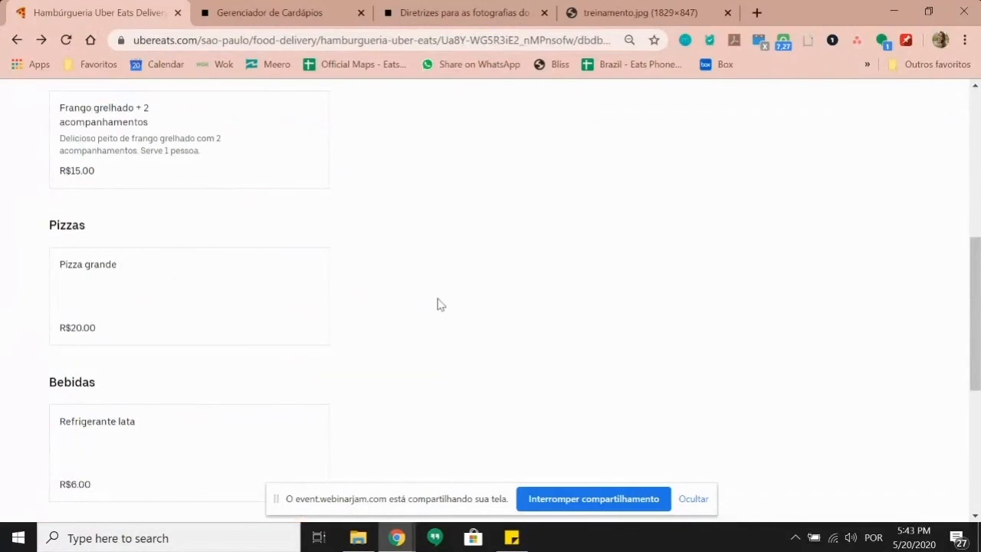
scroll(445, 297, down, 2)
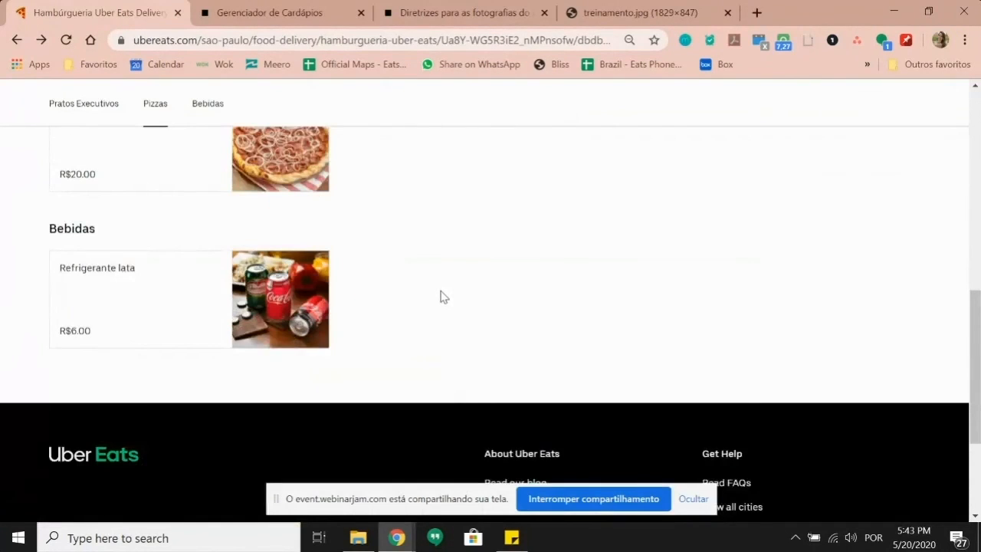
scroll(443, 297, up, 1)
scroll(441, 292, up, 3)
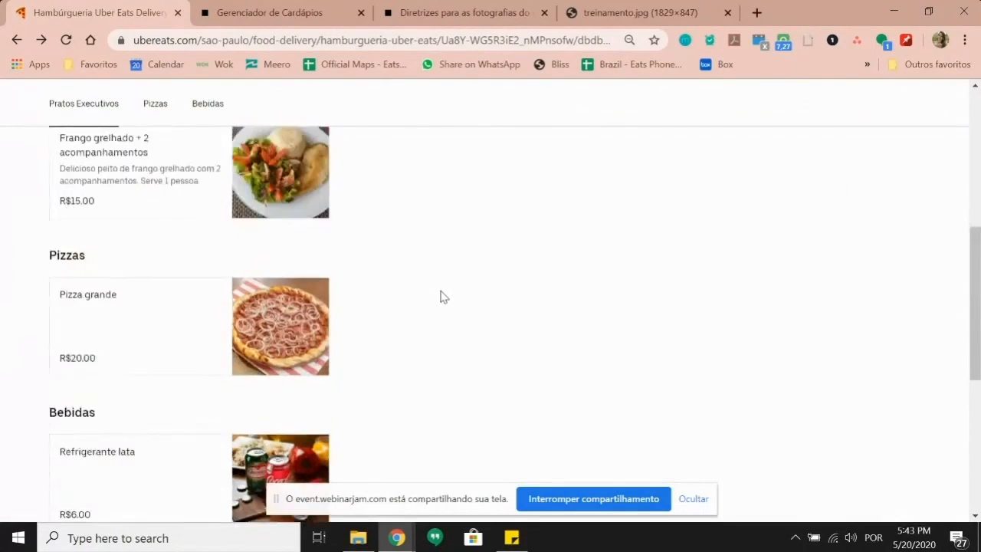
scroll(440, 292, down, 1)
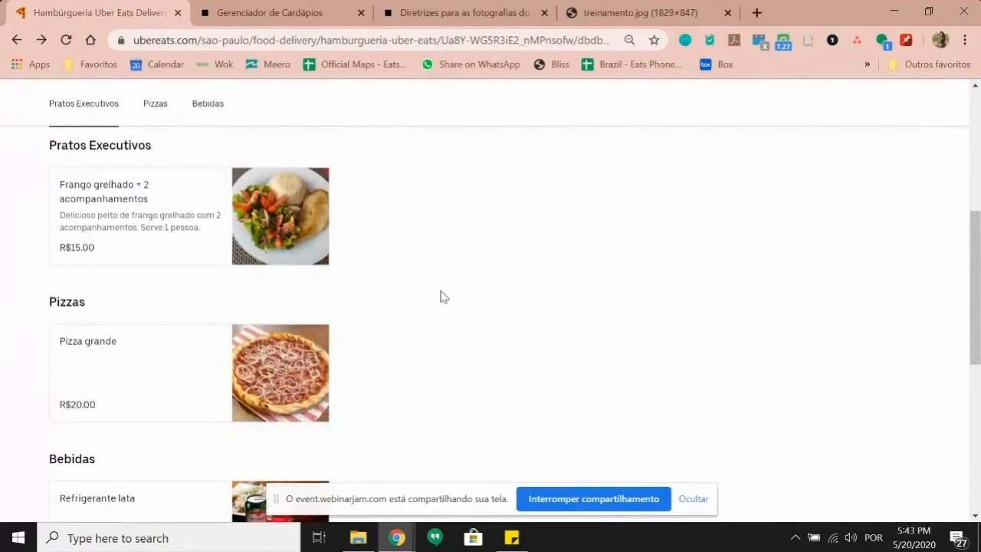
scroll(443, 297, down, 1)
scroll(443, 294, up, 1)
scroll(441, 293, up, 2)
scroll(442, 289, up, 3)
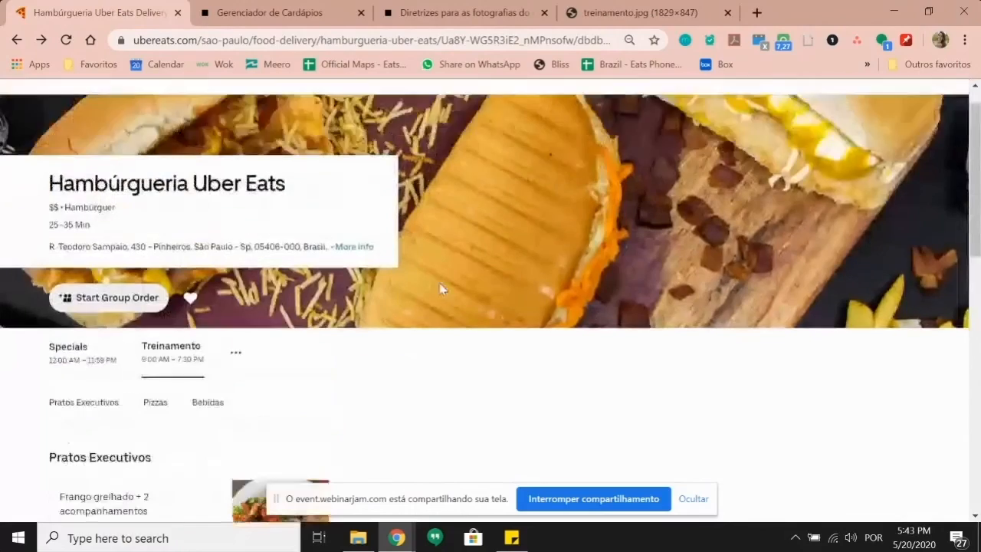